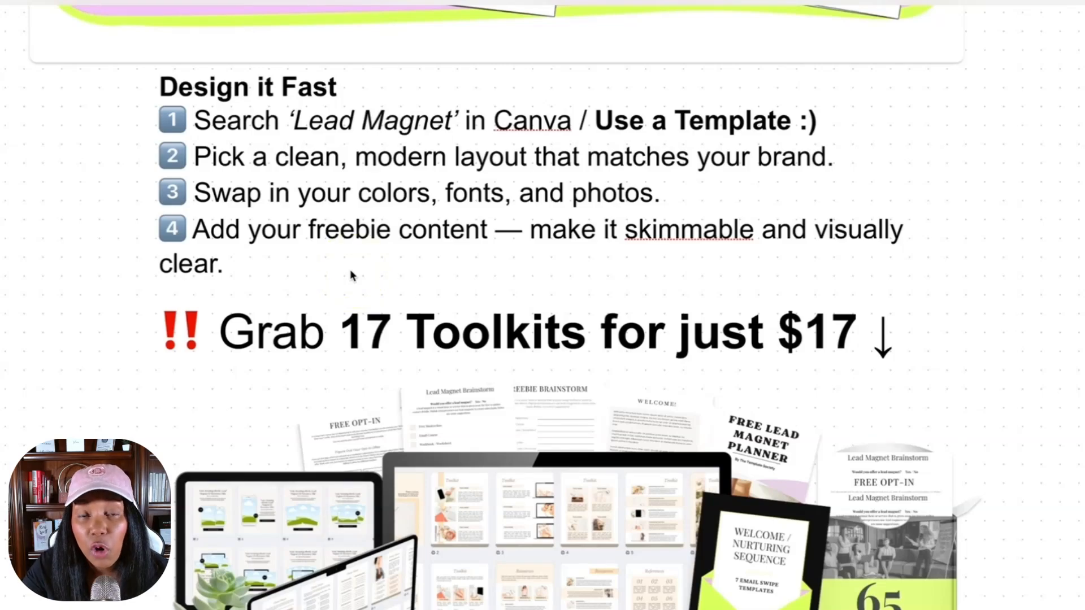
- Read the Design it Fast steps and the 17 Toolkits for $17 offer in the notes
left_click(438, 395)
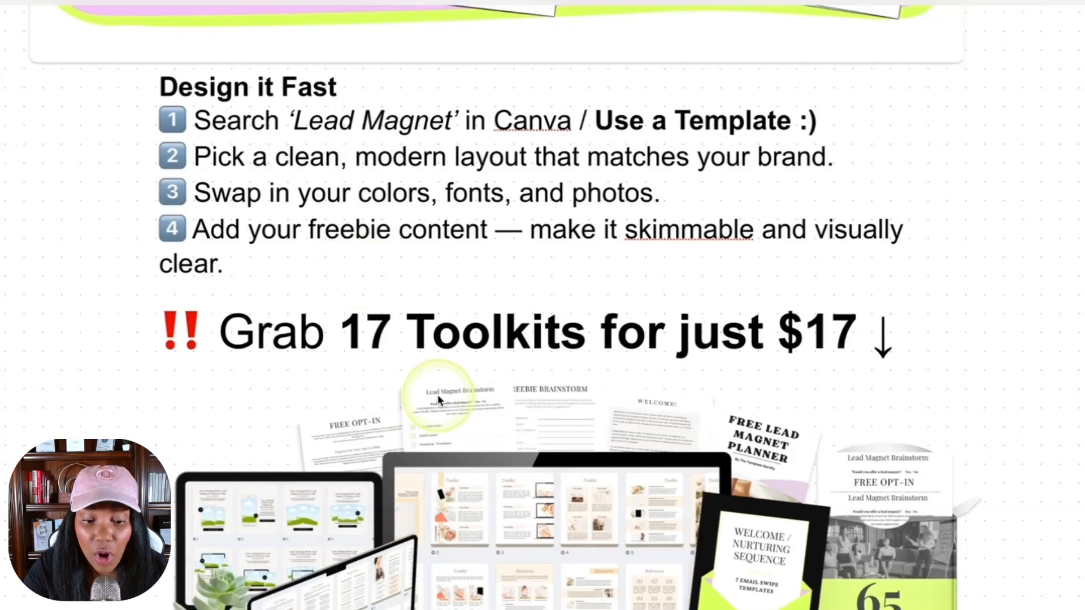
scroll(437, 394, "down", 3)
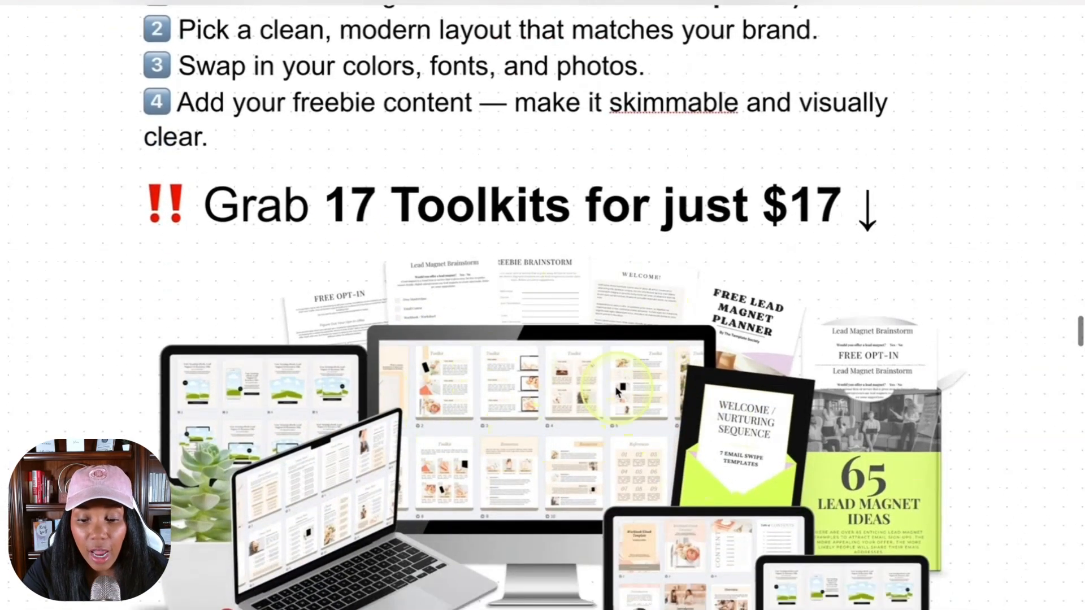
scroll(616, 392, "down", 1)
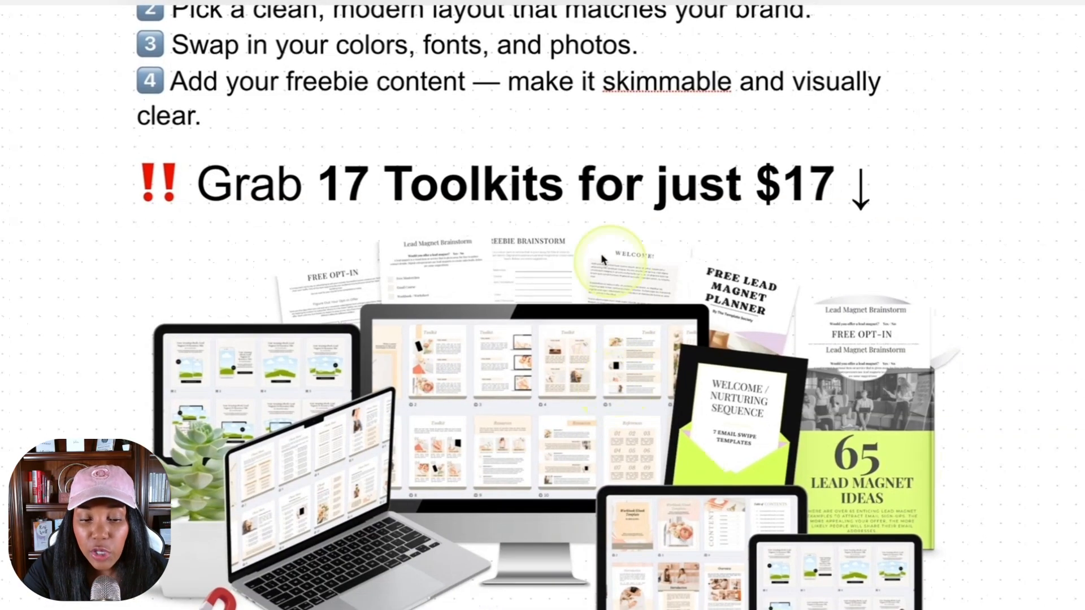
scroll(581, 391, "down", 6)
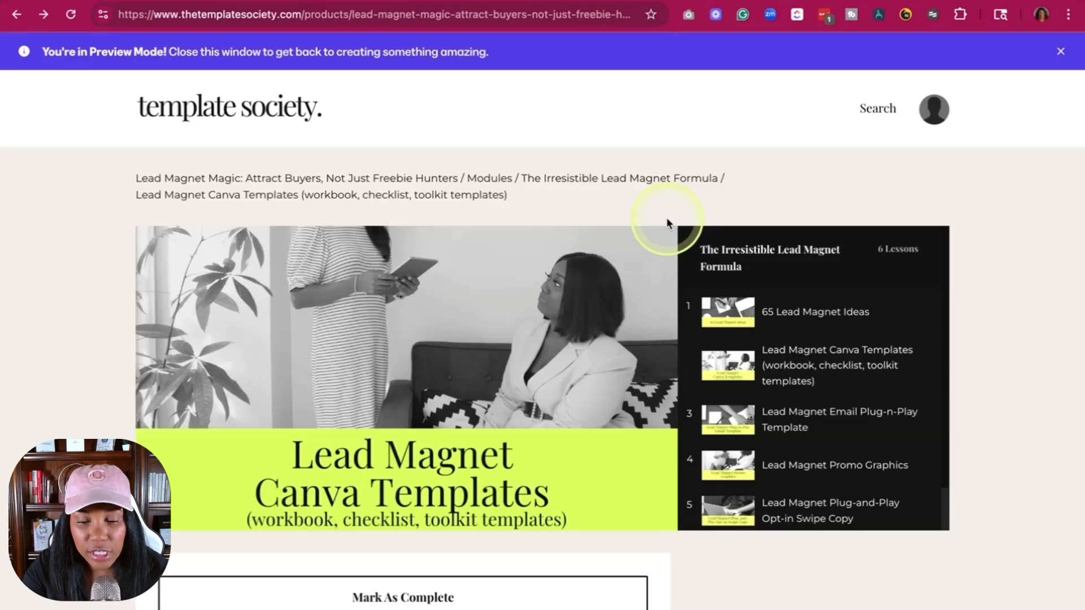
- Look through the workbook, worksheet, cheatsheet and toolkit previews on the Lead Magnet Canva Templates lesson page
scroll(630, 204, "down", 1)
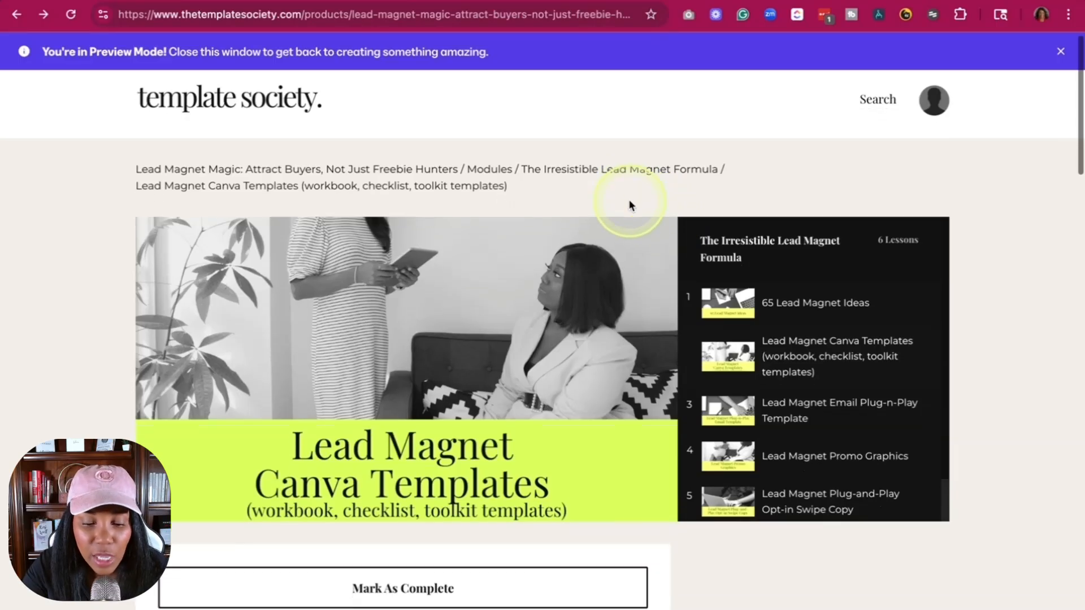
scroll(630, 204, "down", 2)
scroll(629, 201, "down", 1)
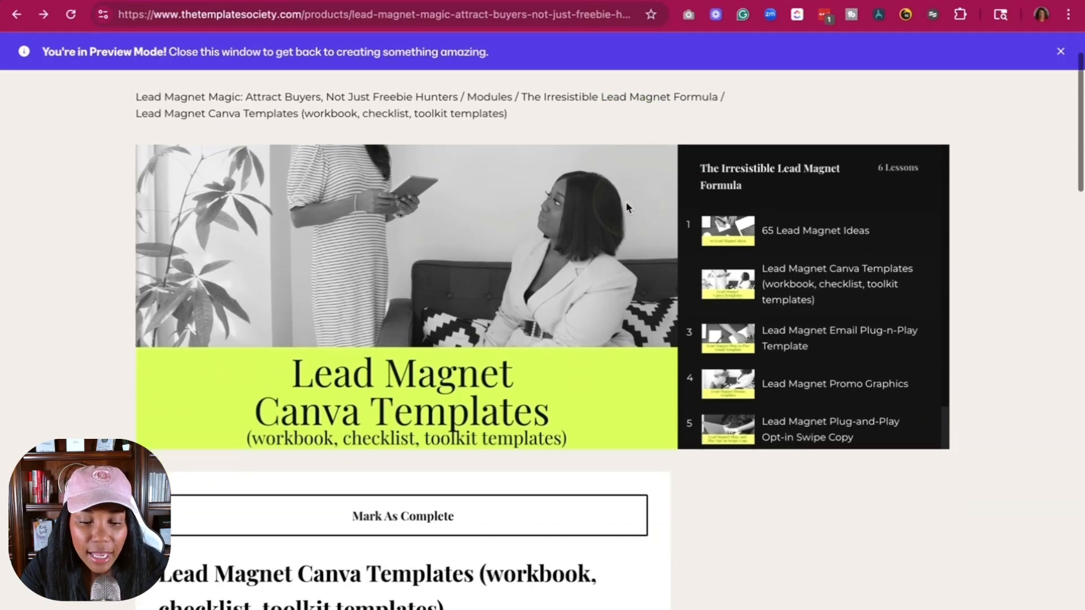
scroll(626, 431, "down", 10)
scroll(598, 533, "down", 10)
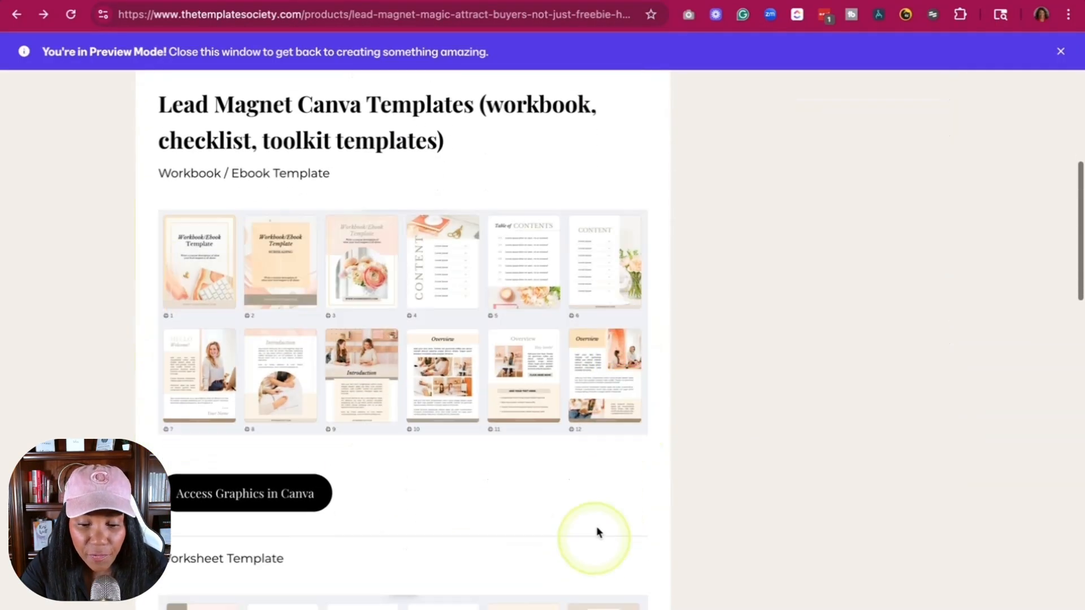
scroll(589, 498, "up", 10)
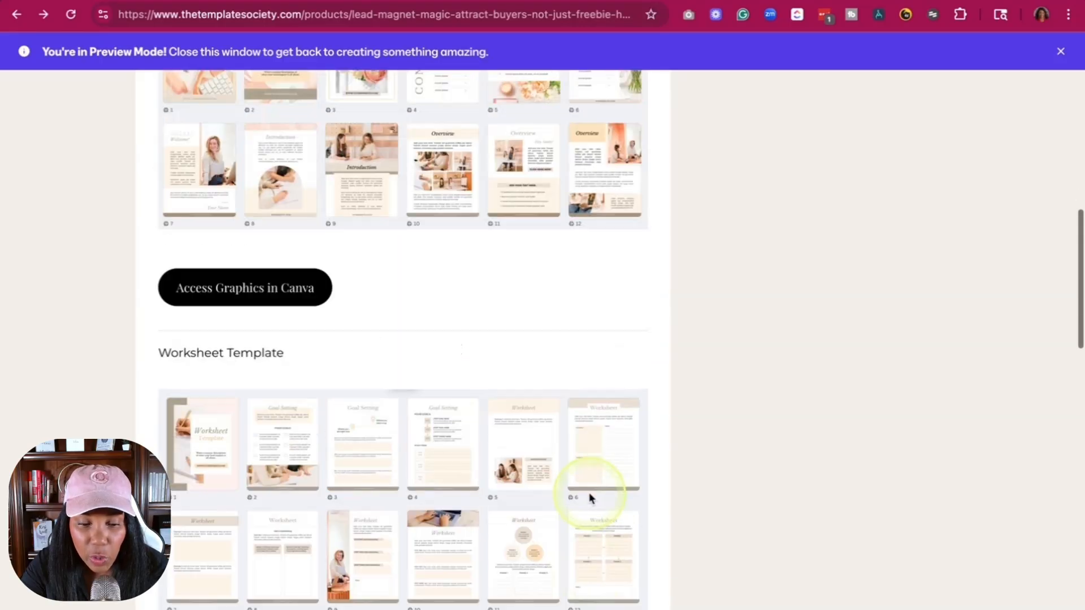
scroll(589, 498, "down", 5)
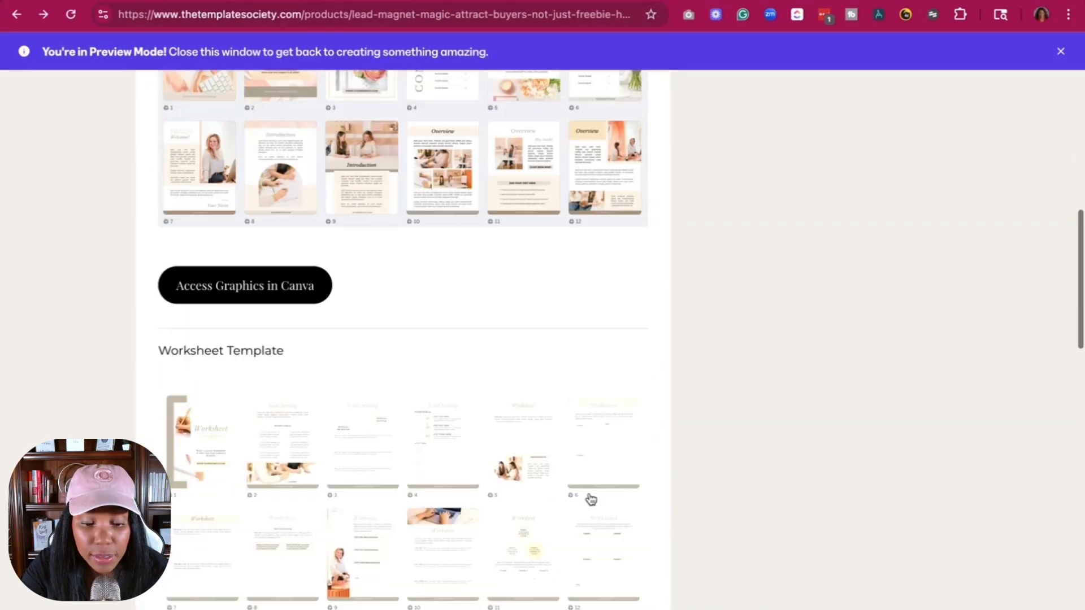
scroll(588, 363, "down", 6)
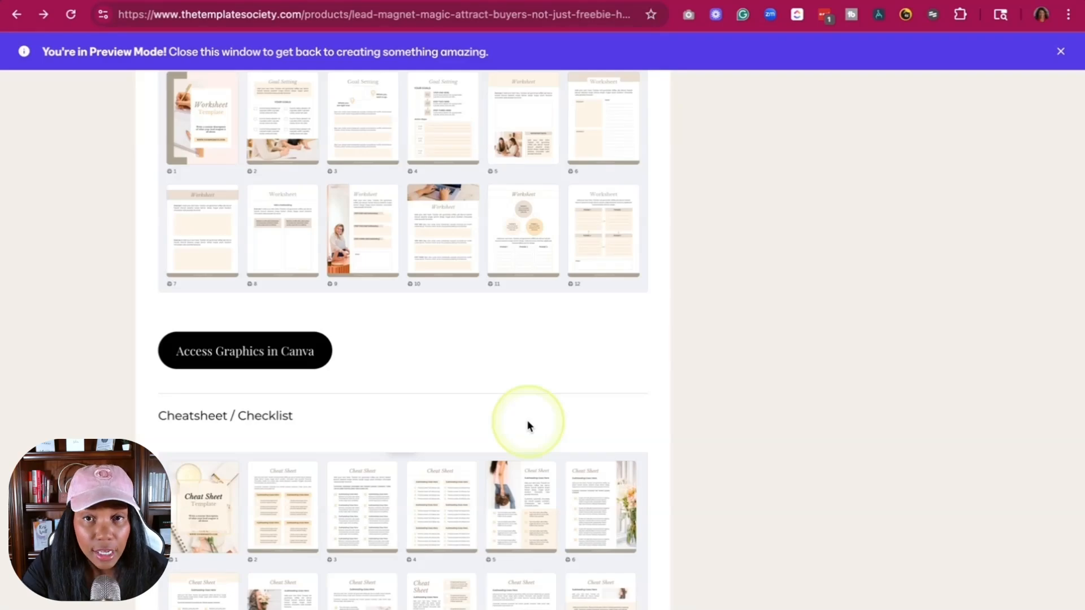
scroll(528, 425, "down", 10)
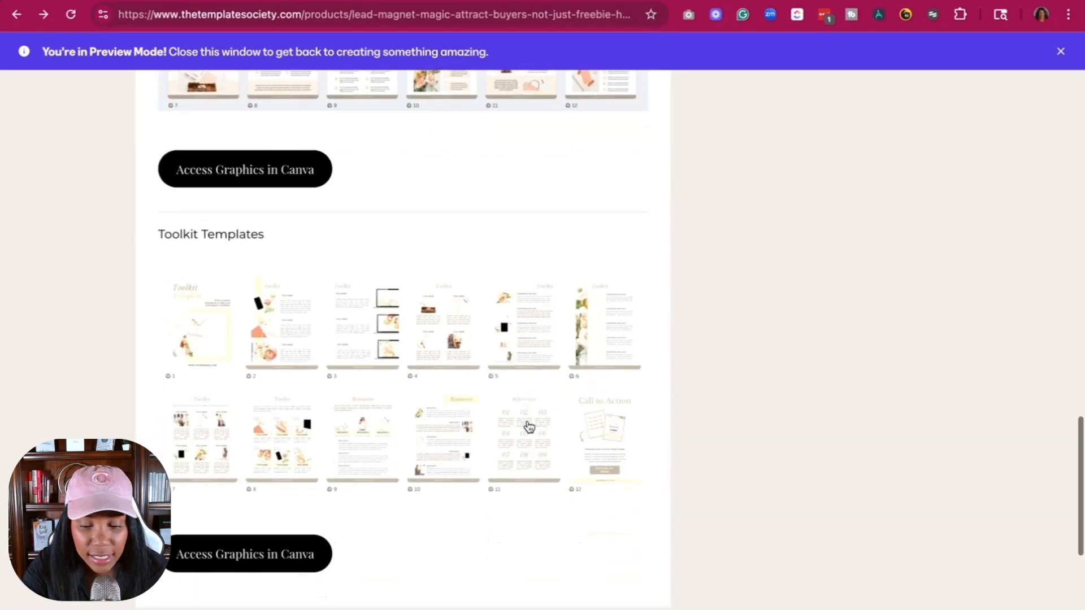
scroll(525, 441, "down", 2)
scroll(512, 497, "up", 10)
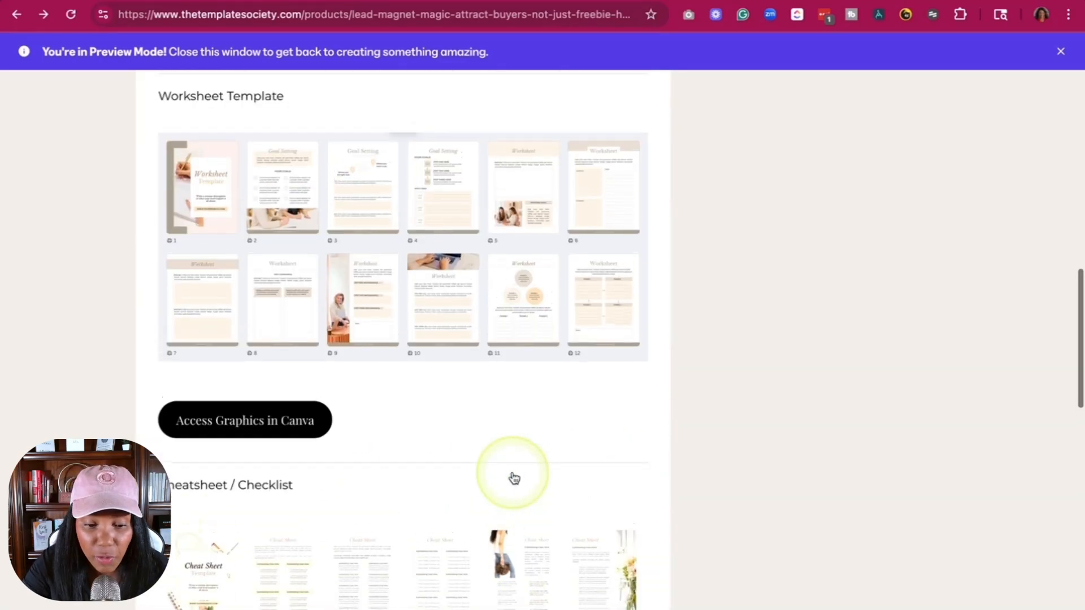
- Open the Worksheet Template in Canva and look over all its pages as a thumbnail grid
left_click(272, 422)
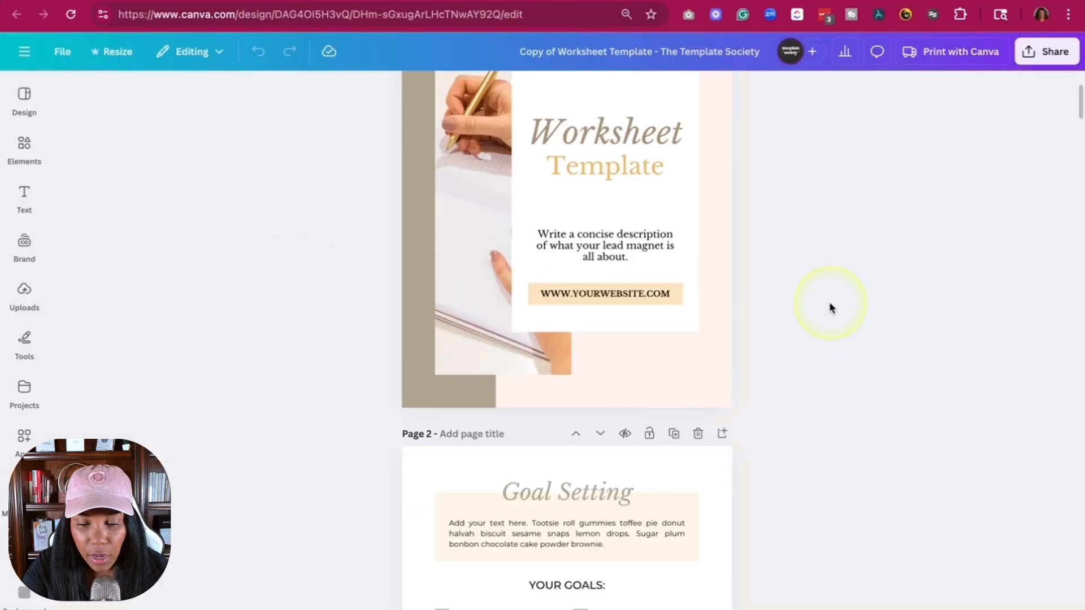
scroll(830, 308, "up", 3)
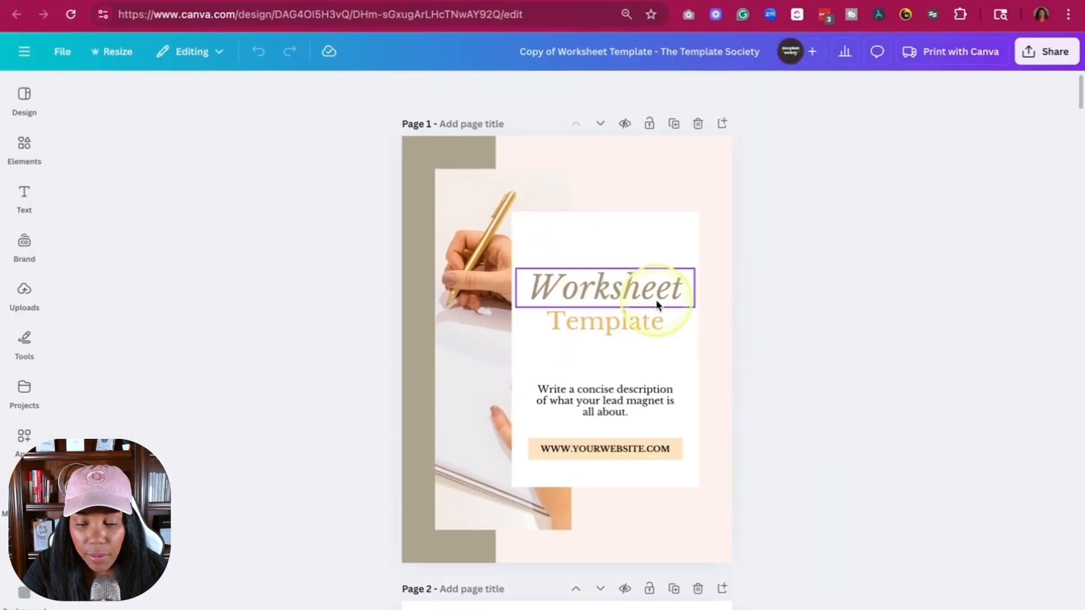
scroll(657, 306, "down", 15)
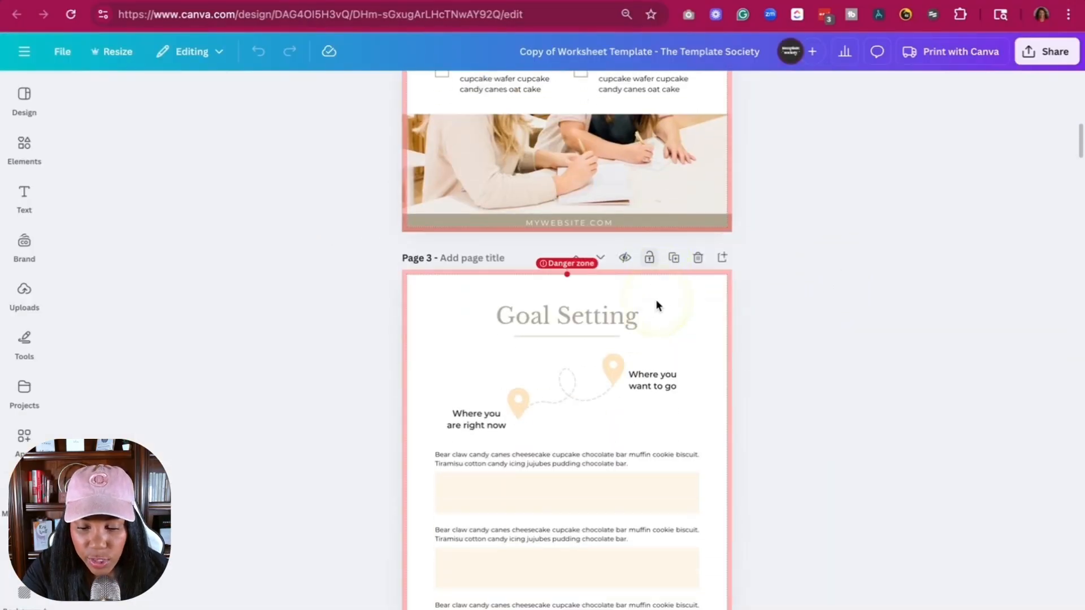
left_click(1012, 608)
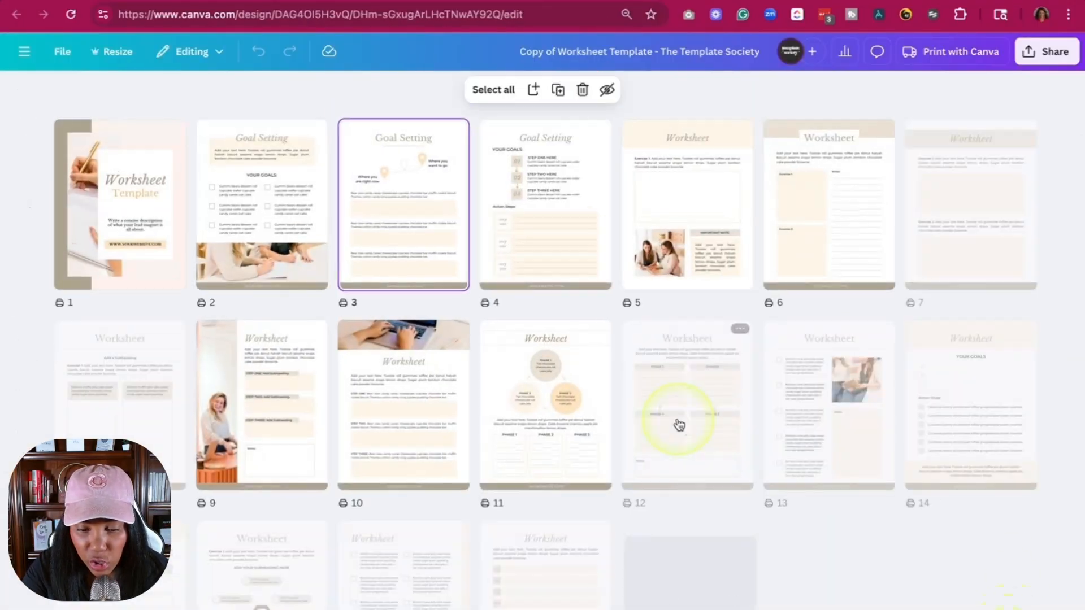
scroll(678, 424, "down", 2)
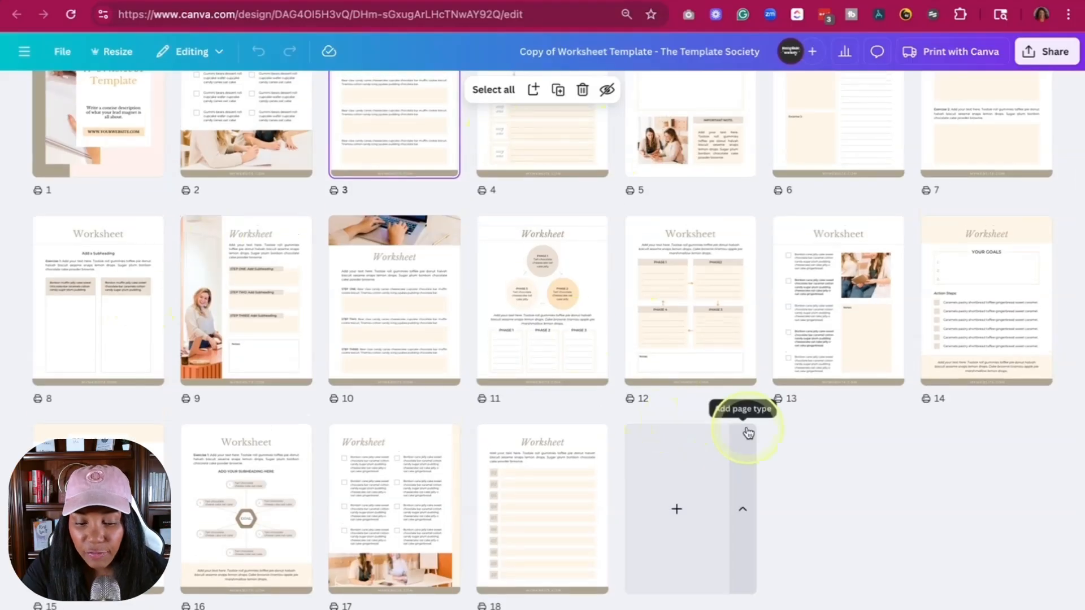
scroll(748, 432, "up", 2)
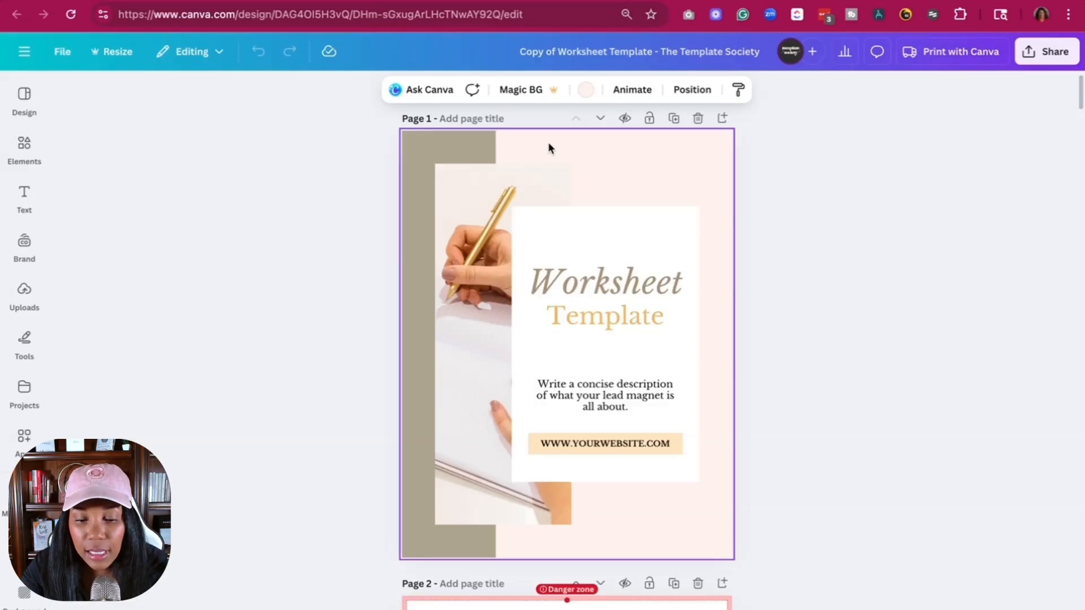
- Recolor the cover with the brand palette: light purple for the background and black for the vertical bar
left_click(585, 95)
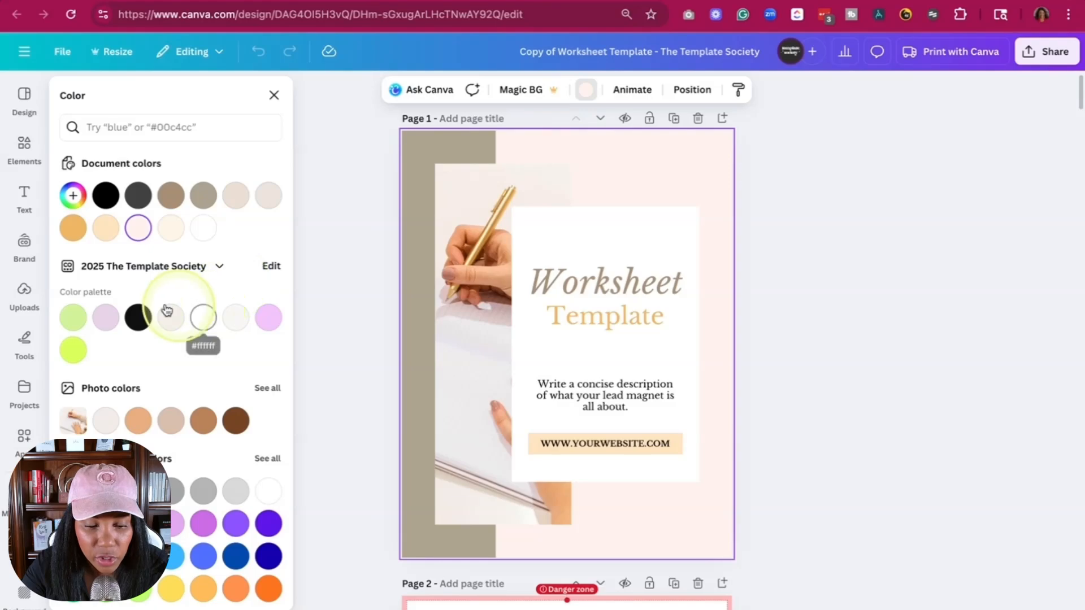
left_click(273, 320)
left_click(418, 164)
left_click(475, 89)
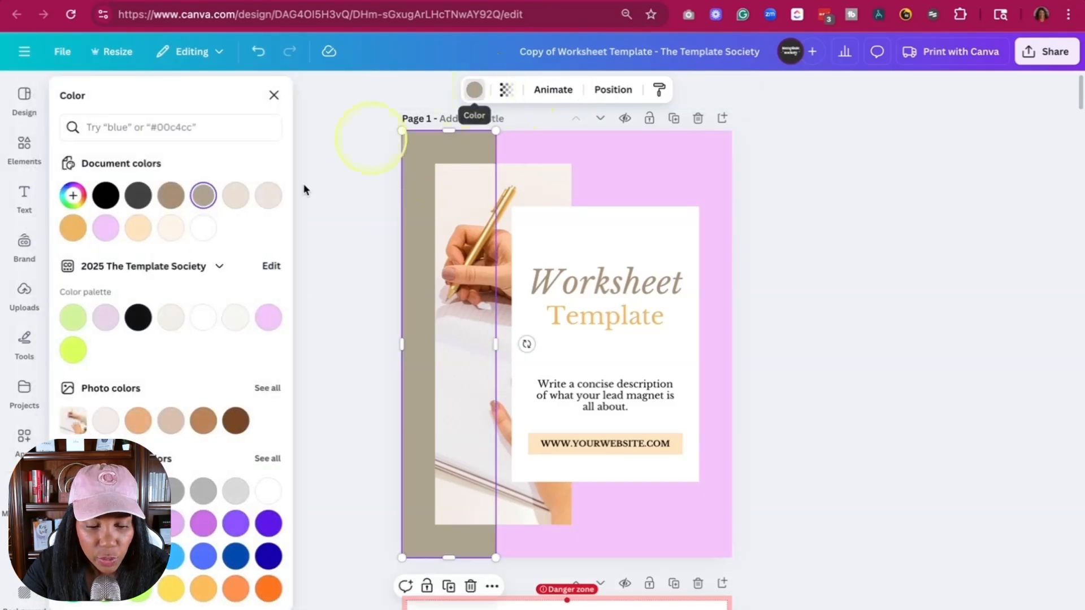
left_click(140, 320)
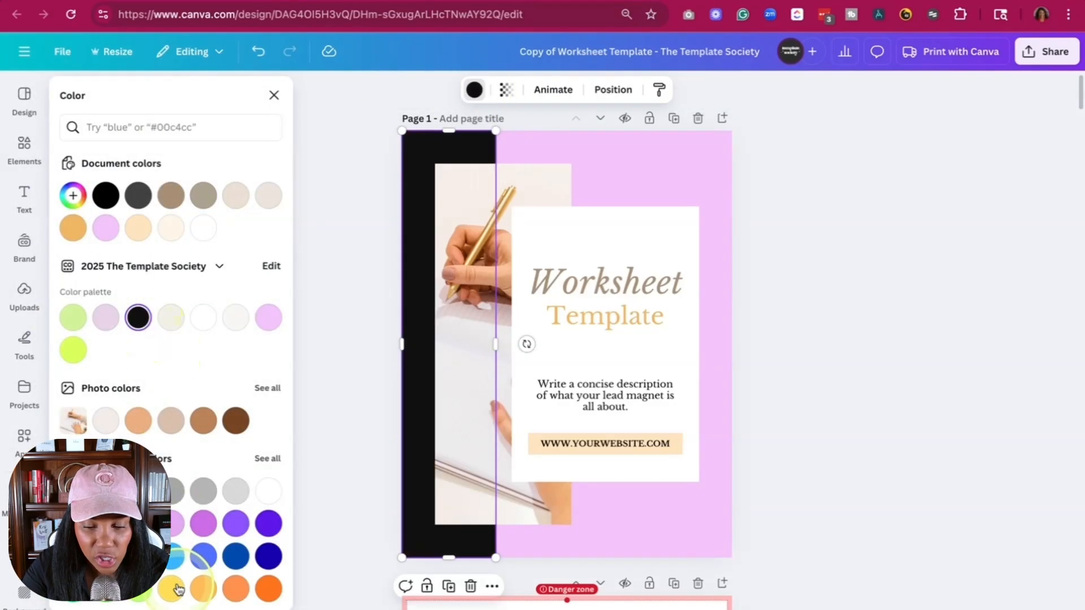
- Set the cover's "Worksheet" heading to the brand palette's black and apply the color change to all pages
left_click(612, 278)
double_click(613, 283)
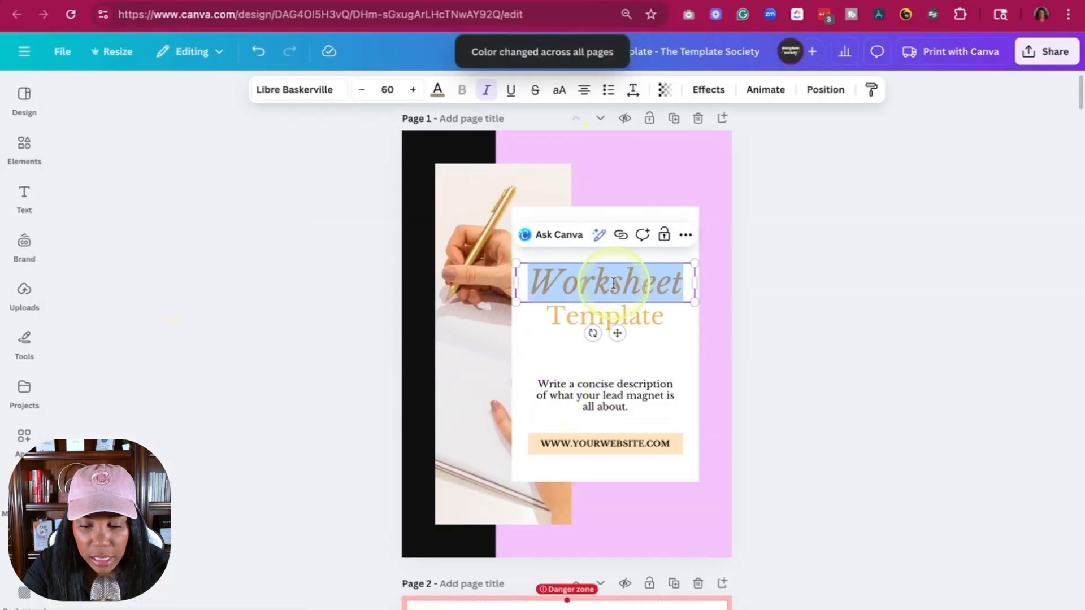
left_click(437, 89)
left_click(145, 355)
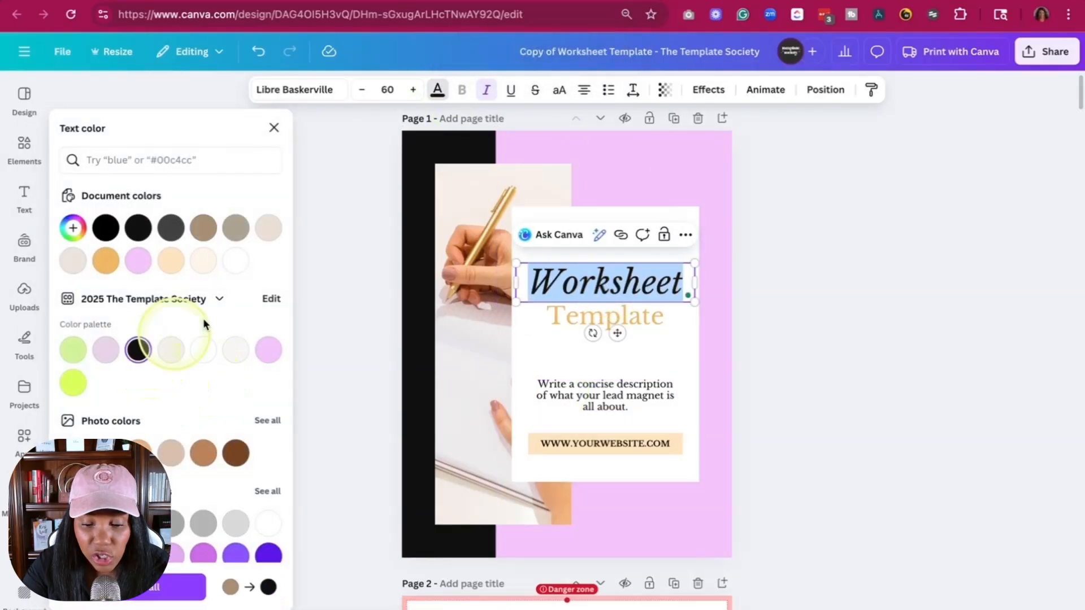
left_click(186, 587)
- Set the band behind the cover's website address to the brand palette's lime green and apply the change to all pages
left_click(563, 452)
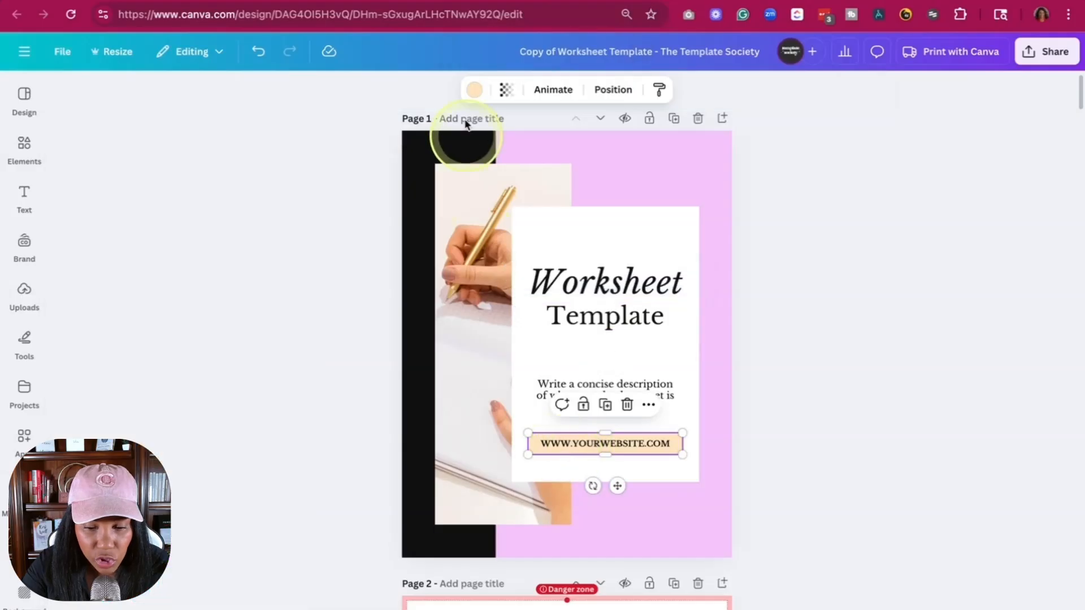
left_click(474, 90)
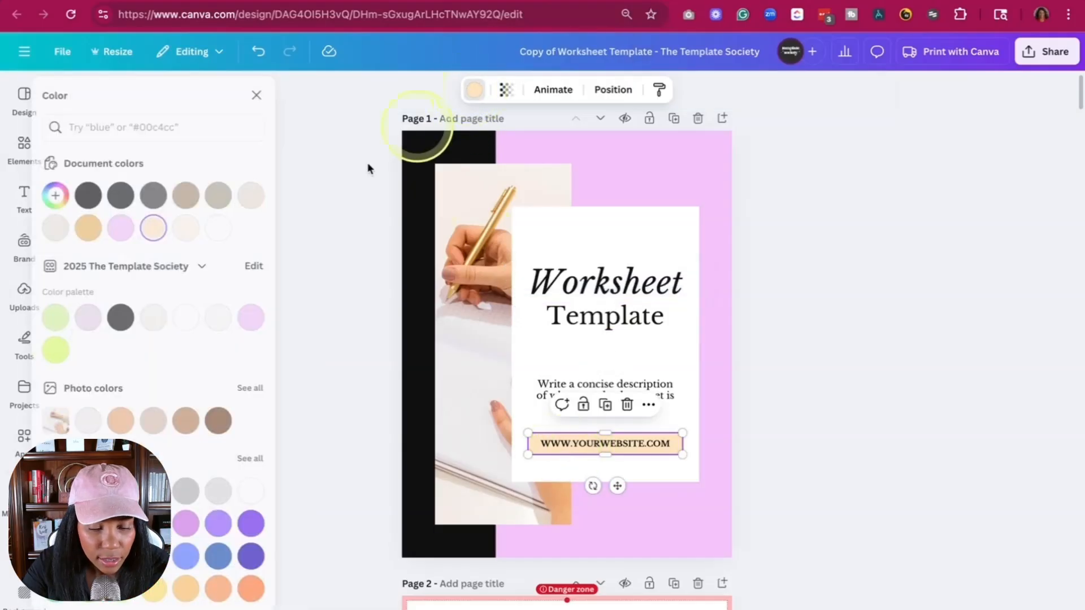
left_click(73, 350)
left_click(186, 588)
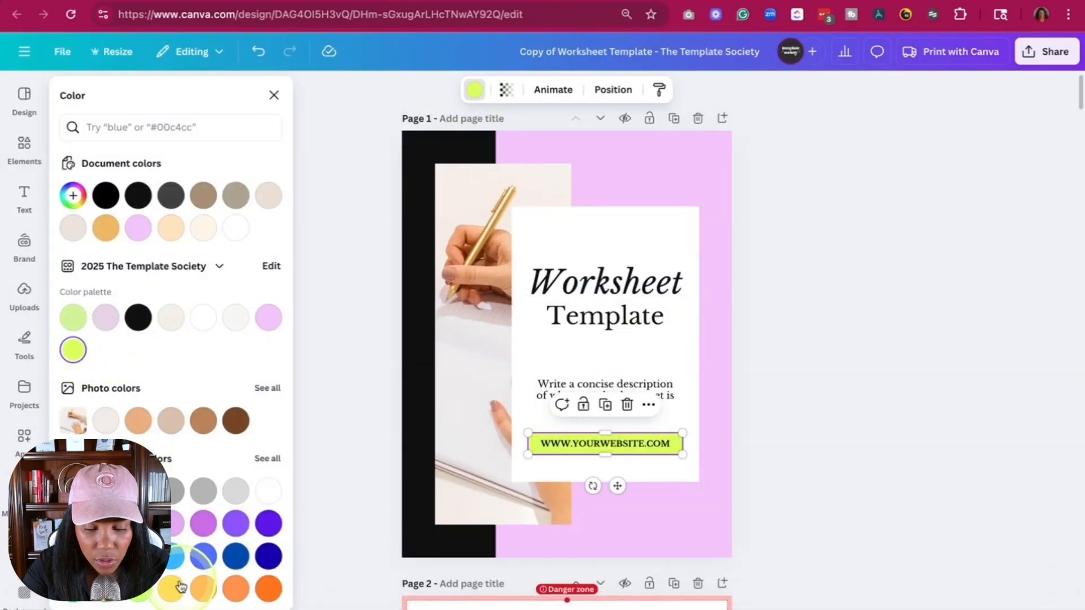
scroll(823, 436, "down", 2)
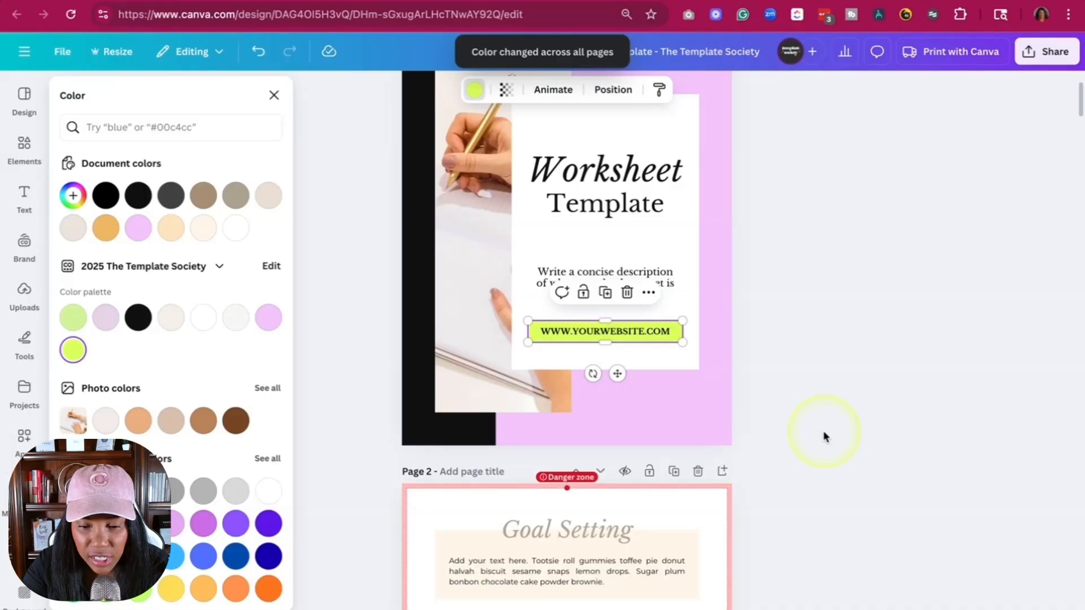
scroll(823, 436, "up", 2)
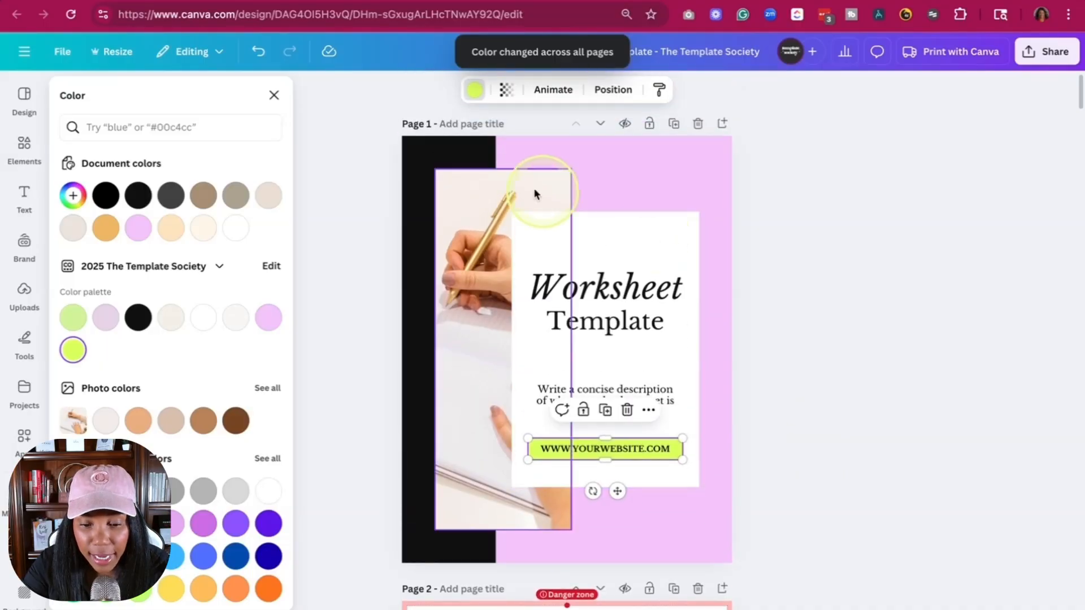
left_click(274, 96)
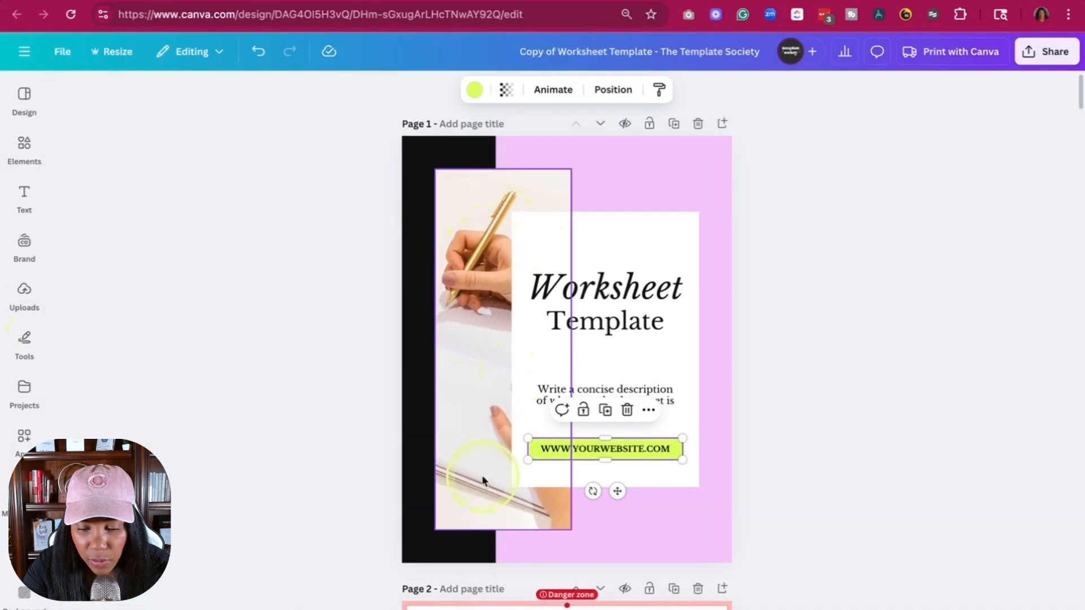
- Check the recolored headings, boxes and footers from the cover through the page 5 worksheet
scroll(483, 478, "down", 5)
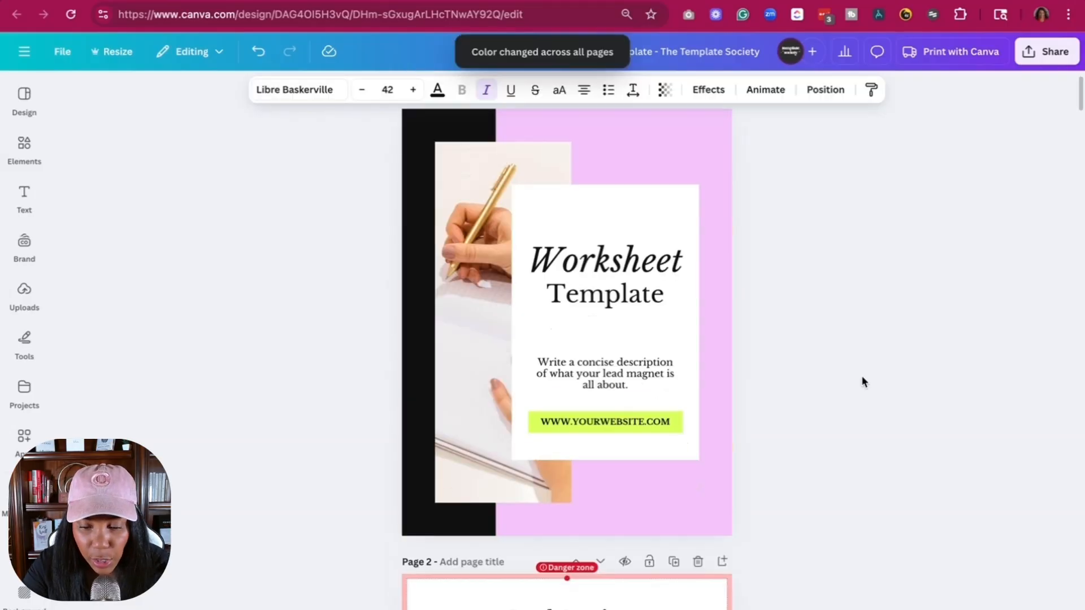
scroll(862, 380, "down", 13)
scroll(697, 424, "down", 13)
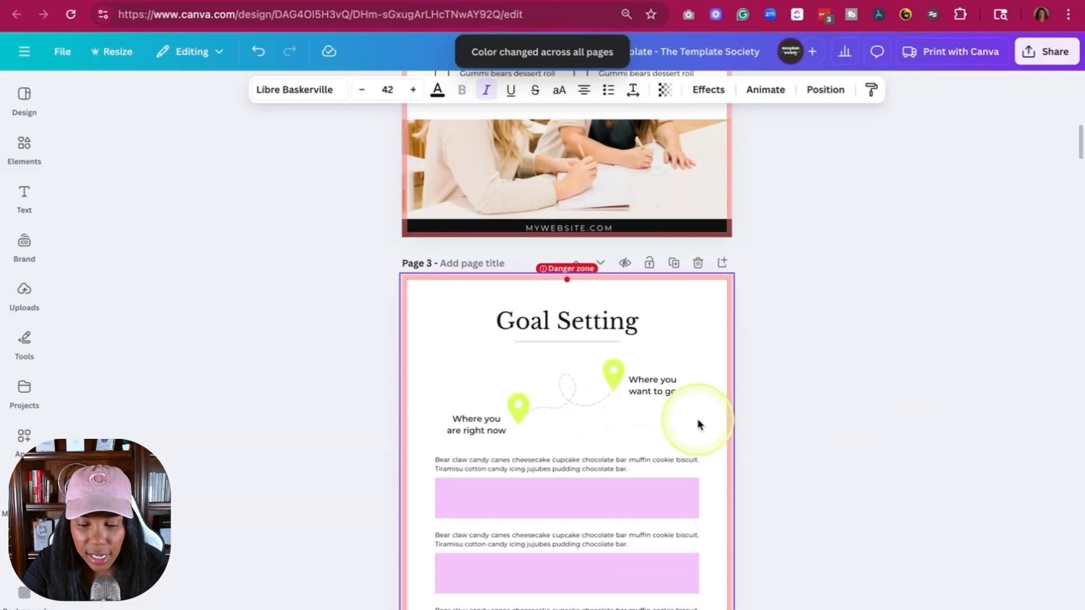
scroll(697, 425, "down", 1)
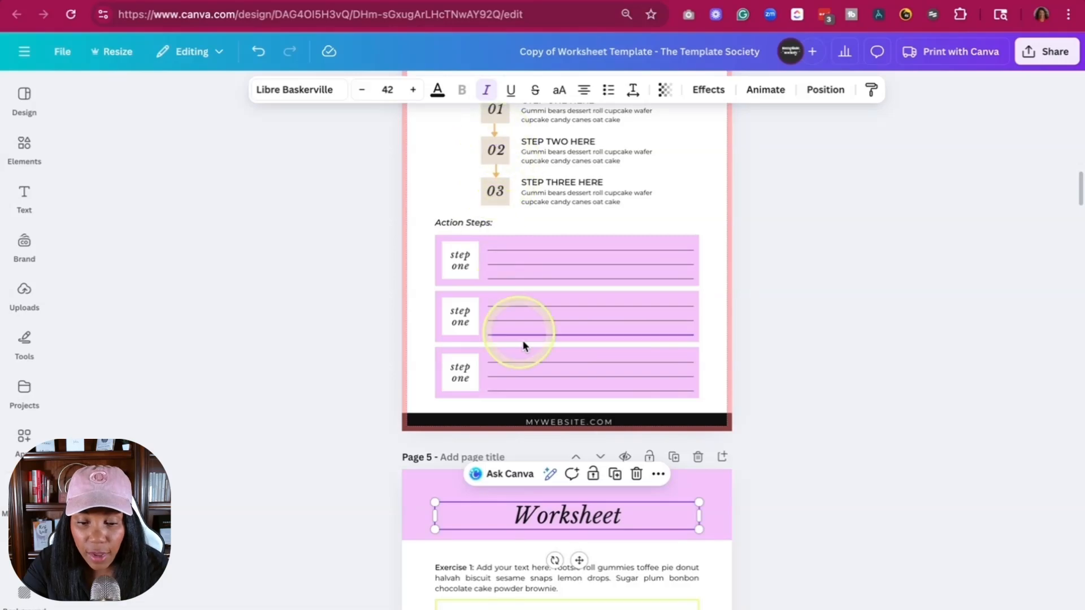
scroll(547, 379, "up", 1)
scroll(547, 380, "up", 20)
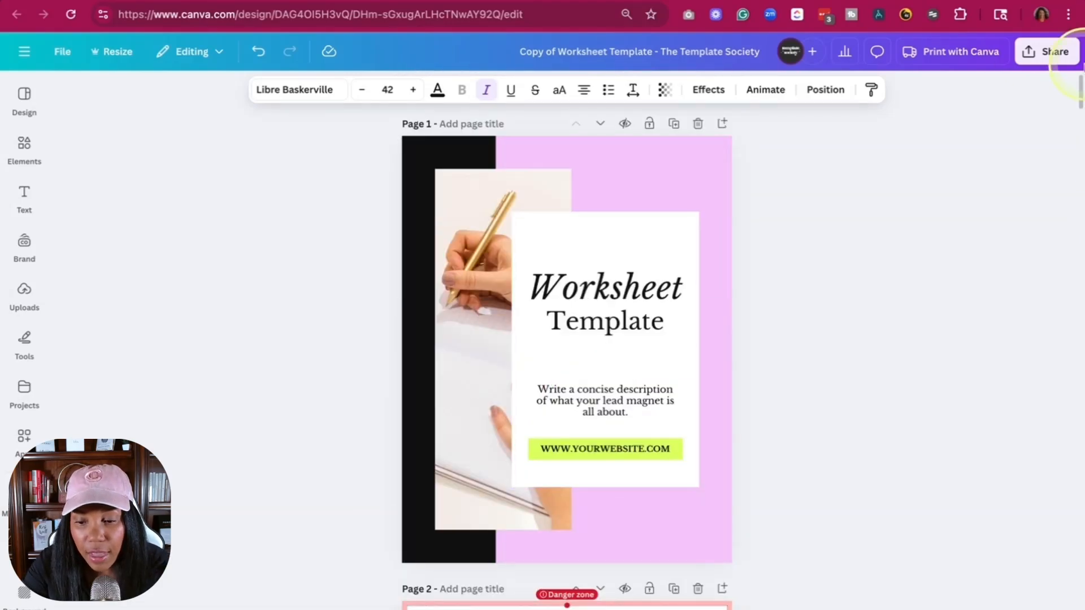
- Download only pages 1–4 of the worksheet design as PNG images
left_click(1049, 54)
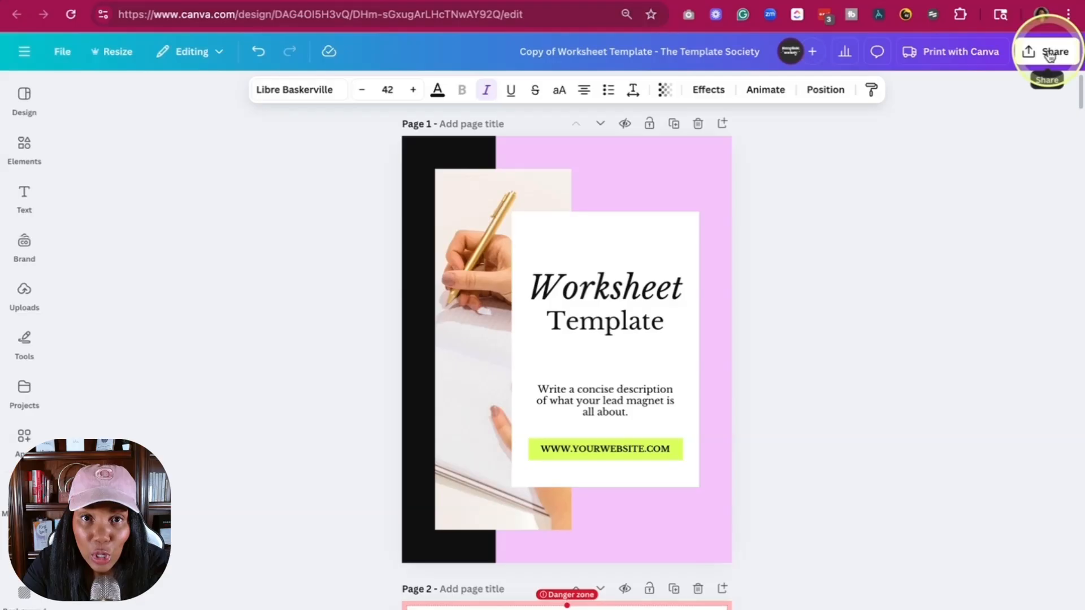
left_click(1049, 54)
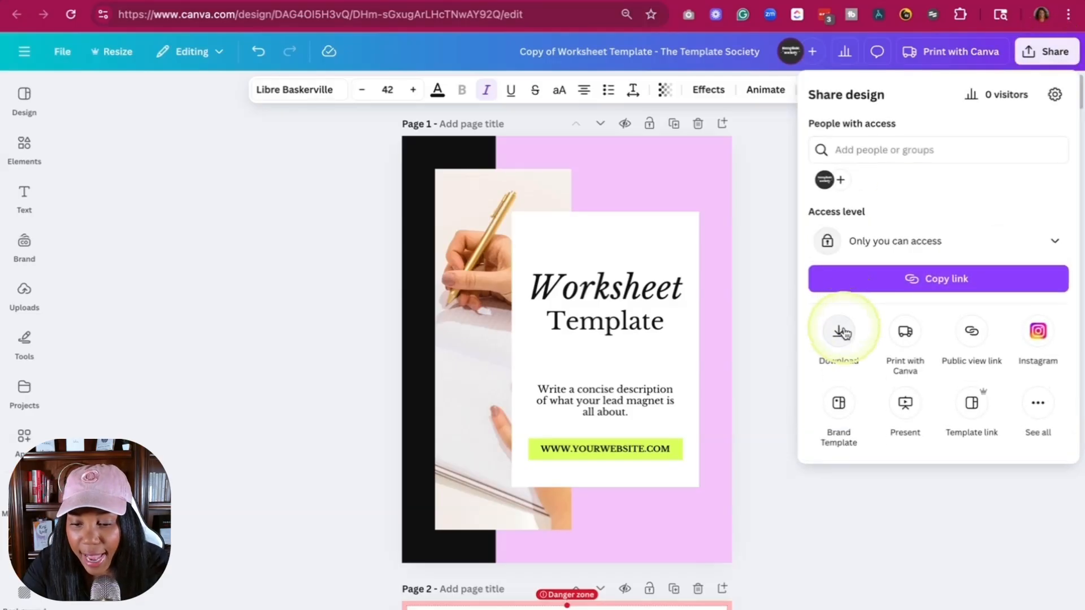
left_click(842, 332)
left_click(853, 333)
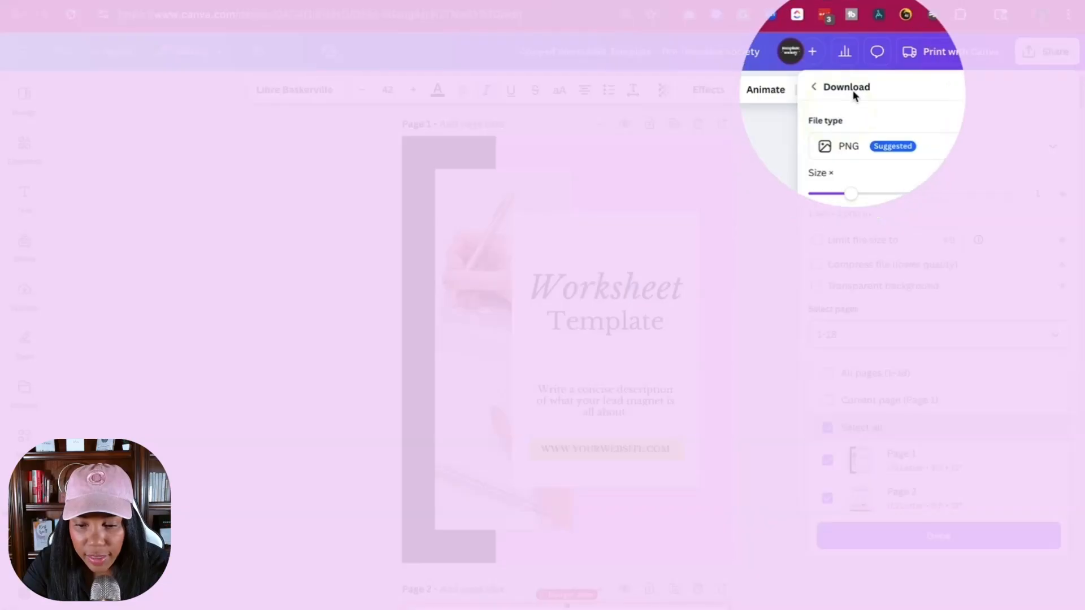
left_click(866, 125)
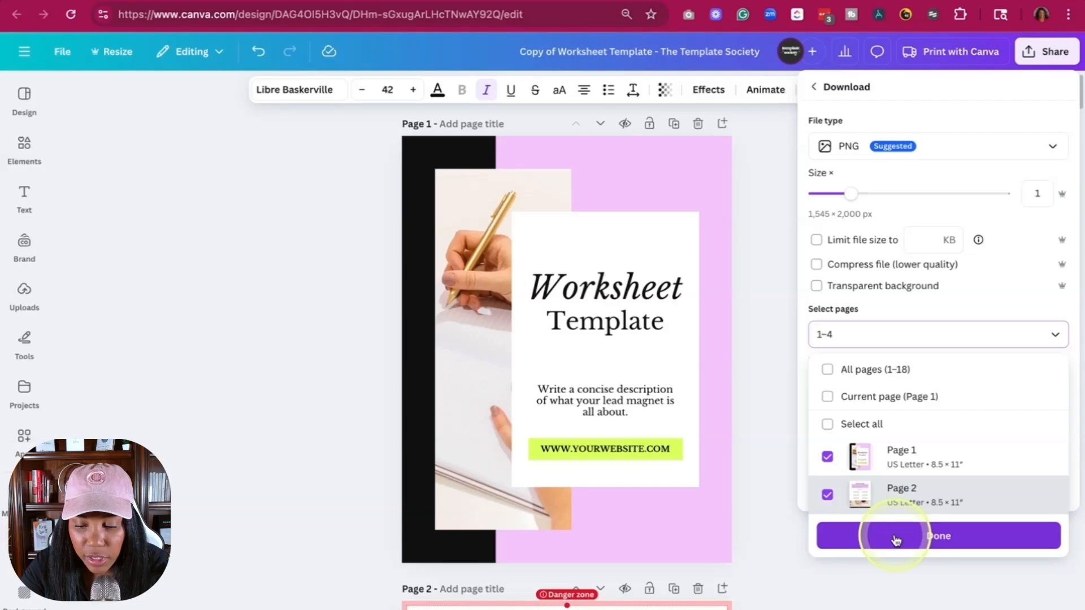
left_click(896, 540)
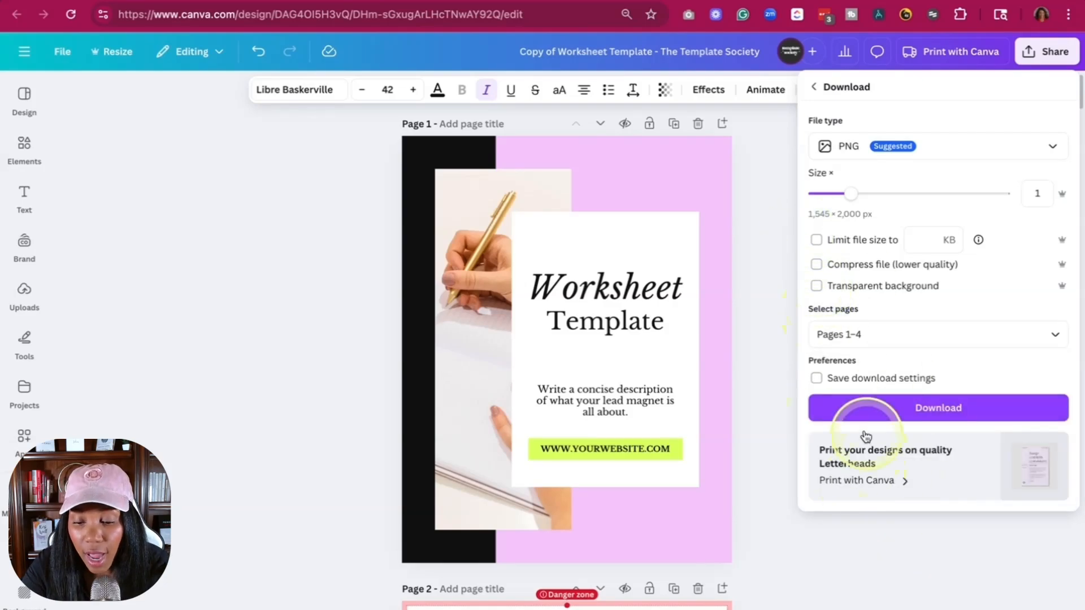
left_click(852, 415)
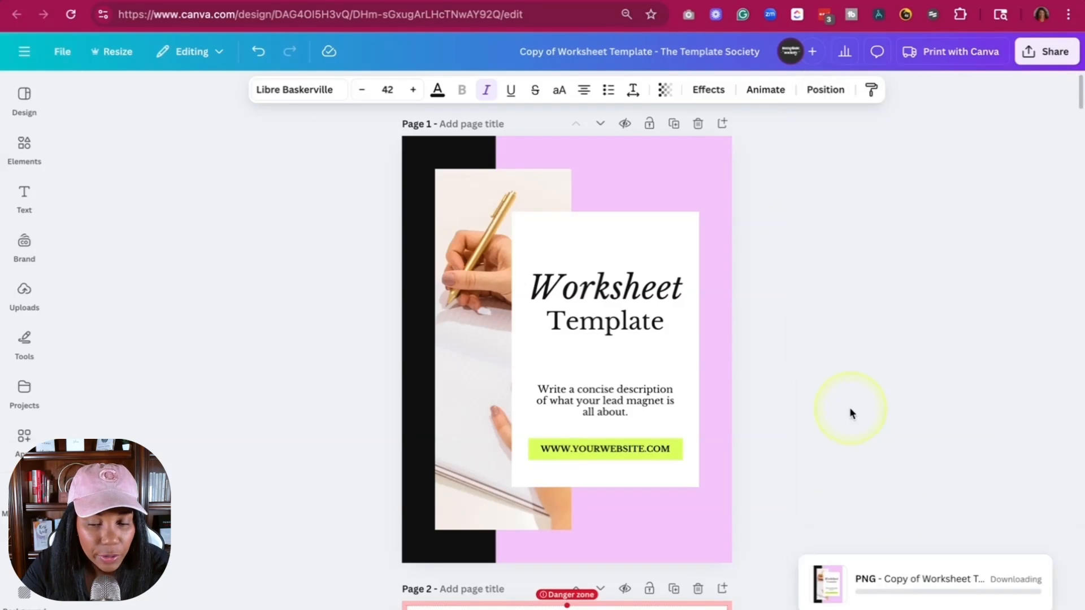
- Switch to the Template Society's Digital Product Mockup Graphics lesson and open its styled mockup graphics as an editable Canva template
left_click(610, 1)
left_click(756, 1)
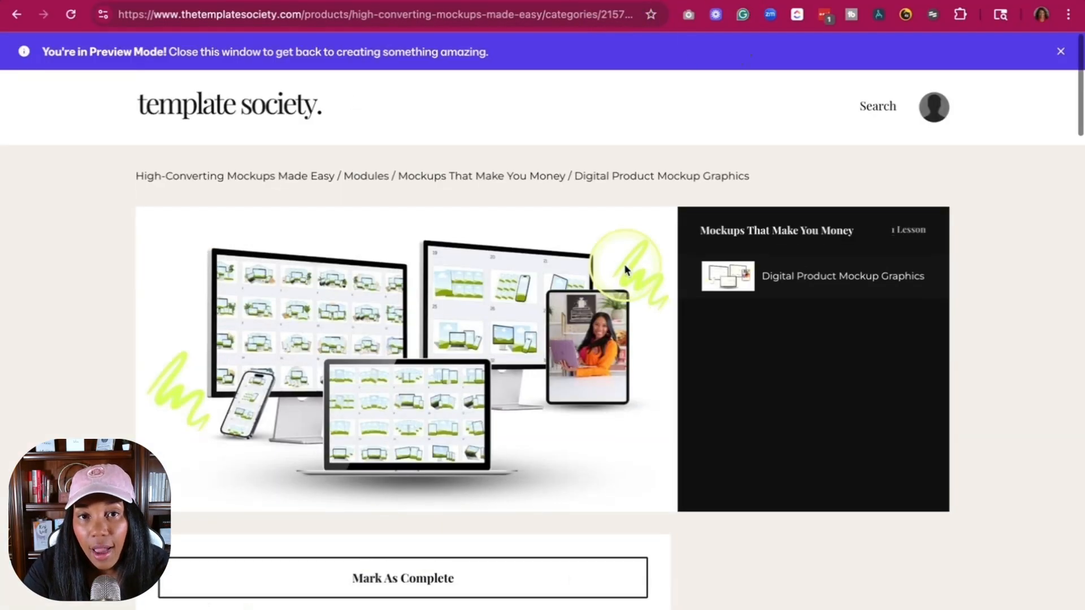
scroll(626, 270, "down", 7)
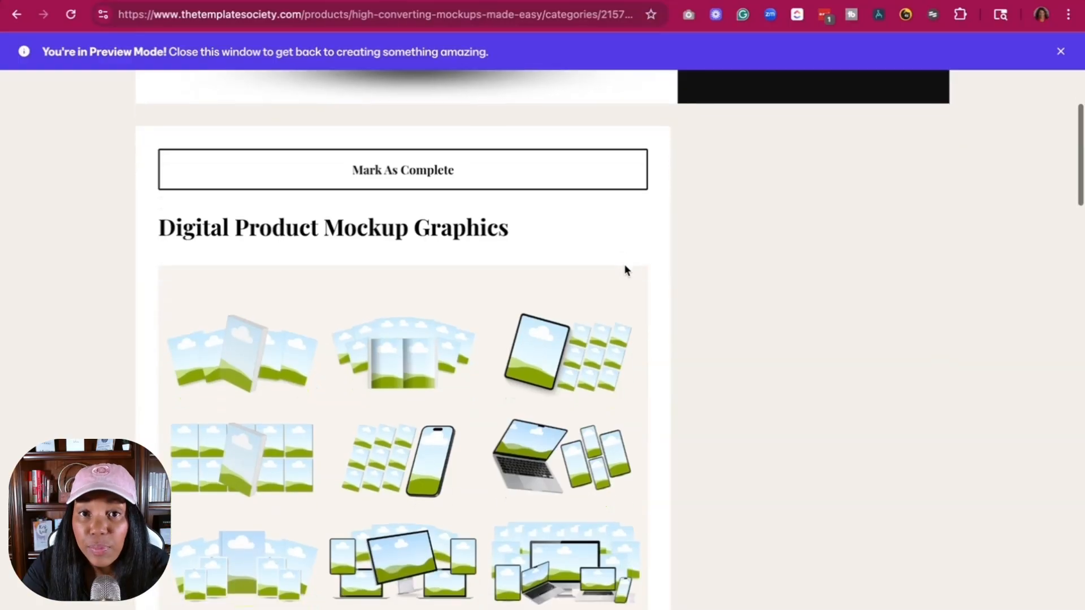
scroll(625, 270, "down", 1)
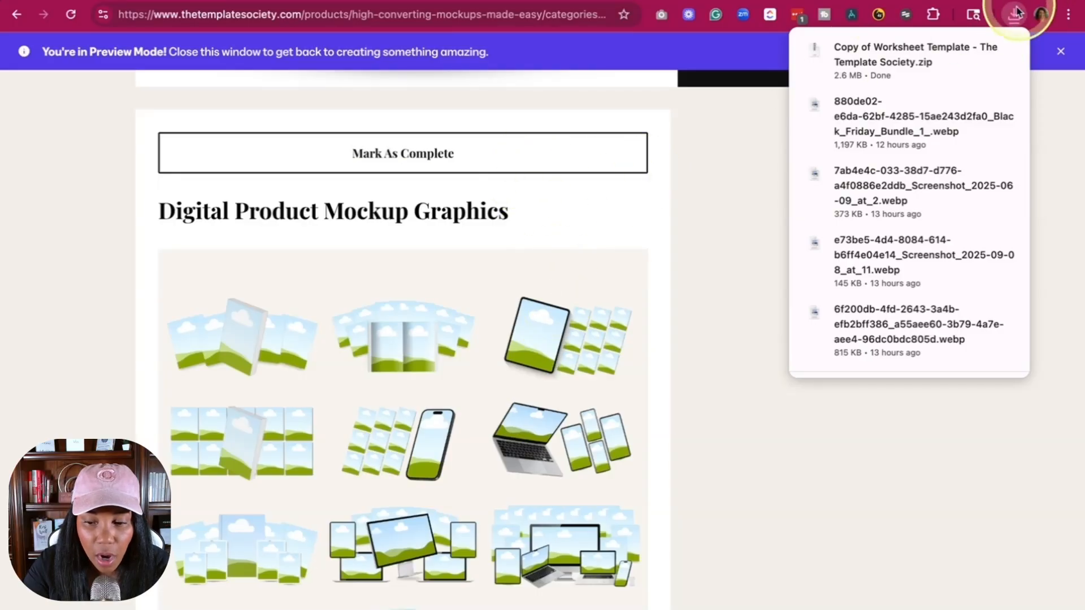
left_click(678, 283)
scroll(678, 283, "up", 8)
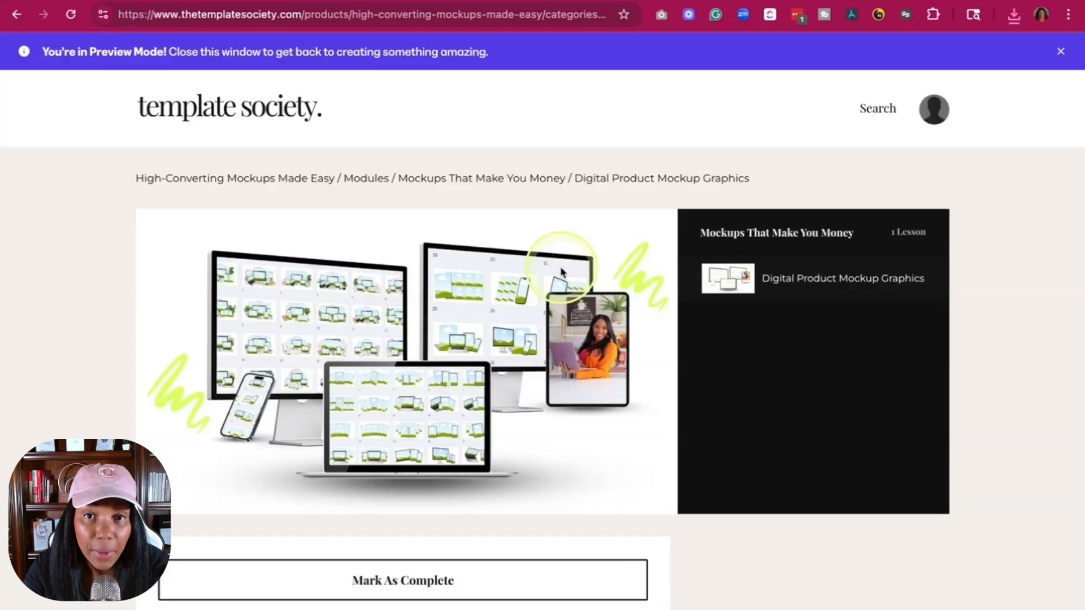
scroll(433, 414, "down", 10)
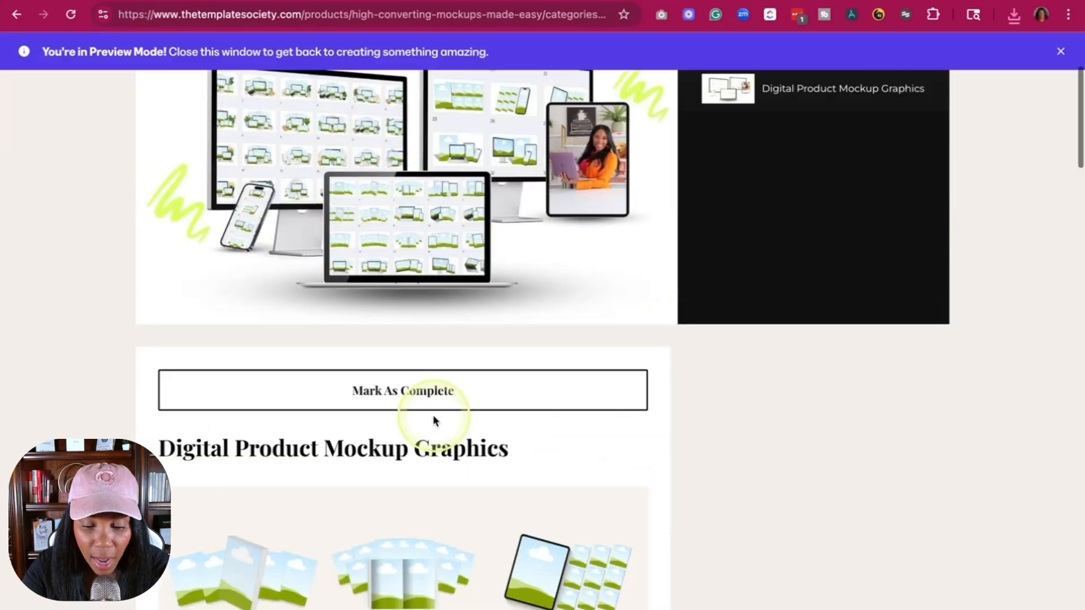
scroll(433, 417, "down", 5)
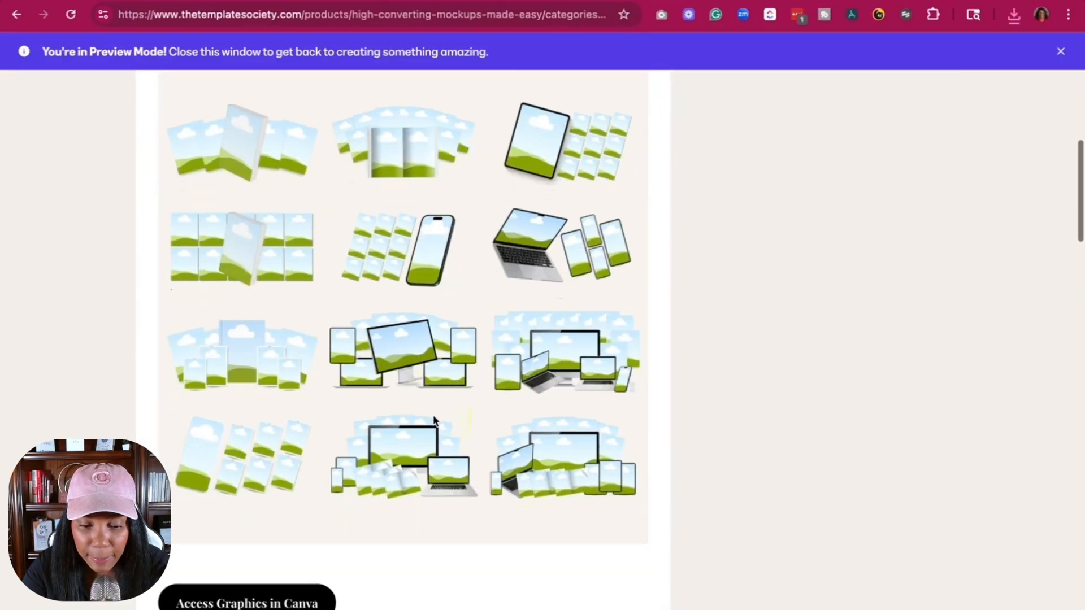
scroll(432, 420, "down", 12)
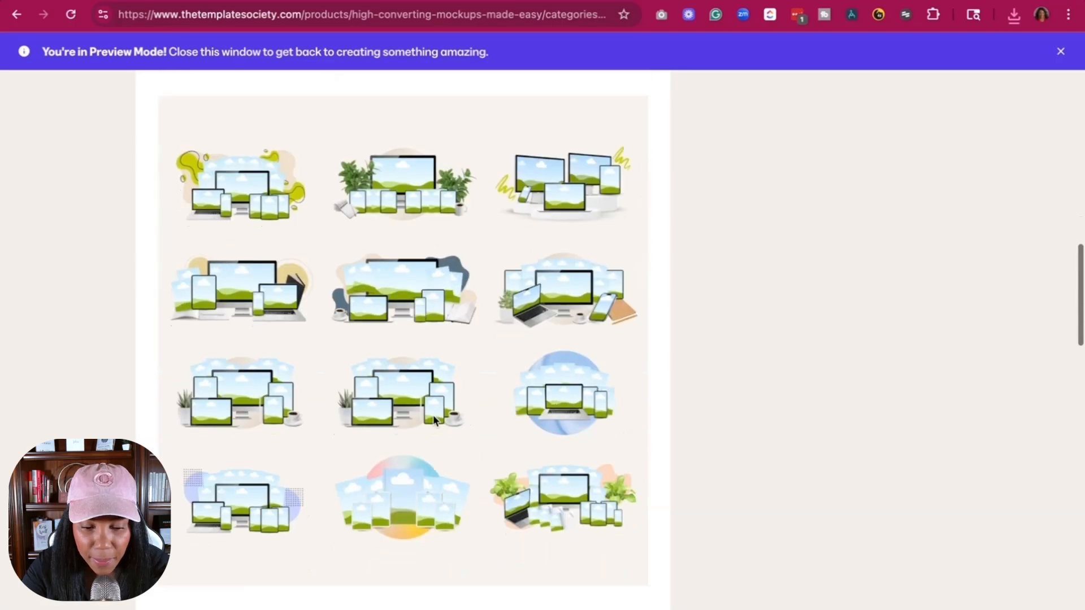
scroll(433, 420, "down", 5)
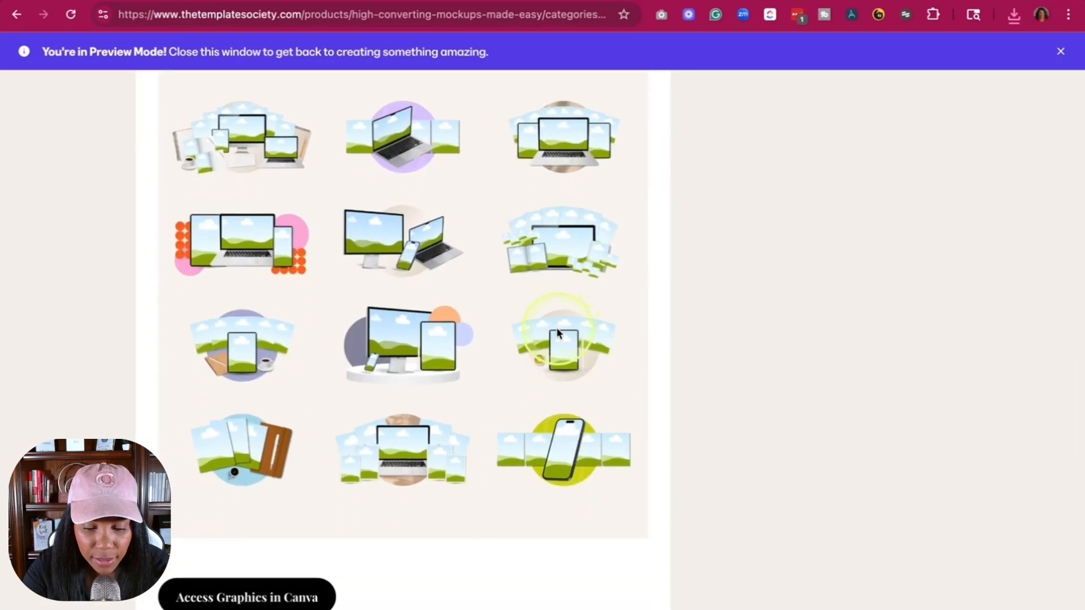
left_click(263, 599)
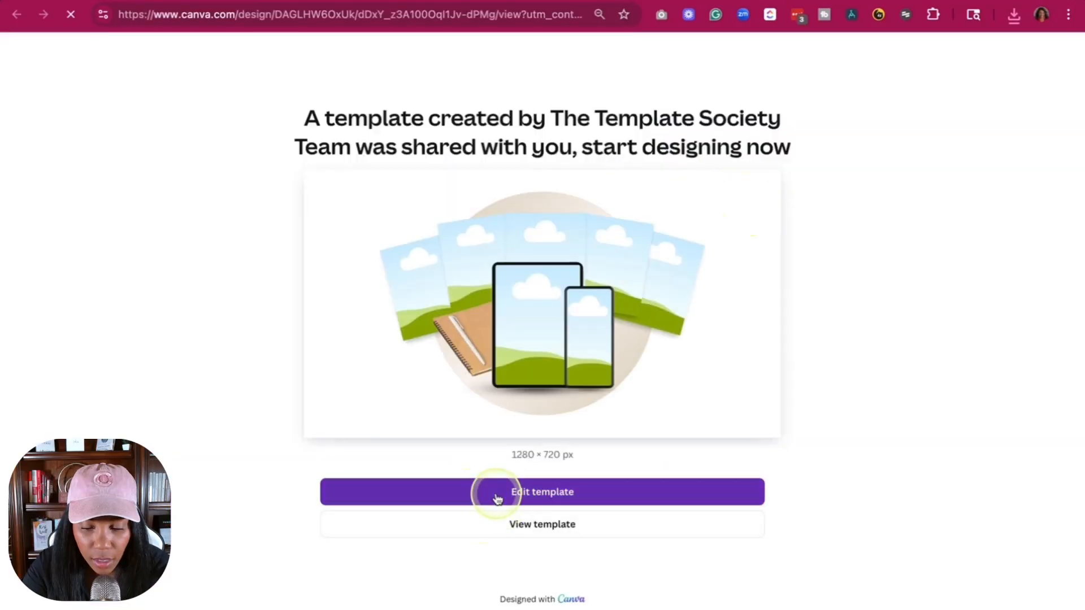
left_click(496, 497)
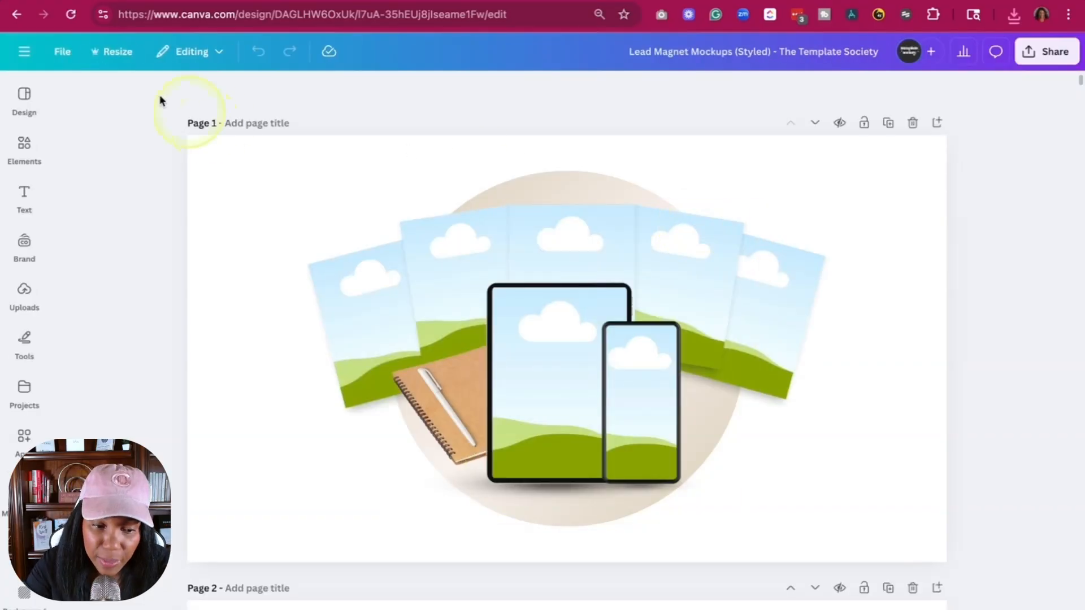
- Fill the frames of the page 2 notebook mockup with the worksheet cover and inner page images
left_click(24, 243)
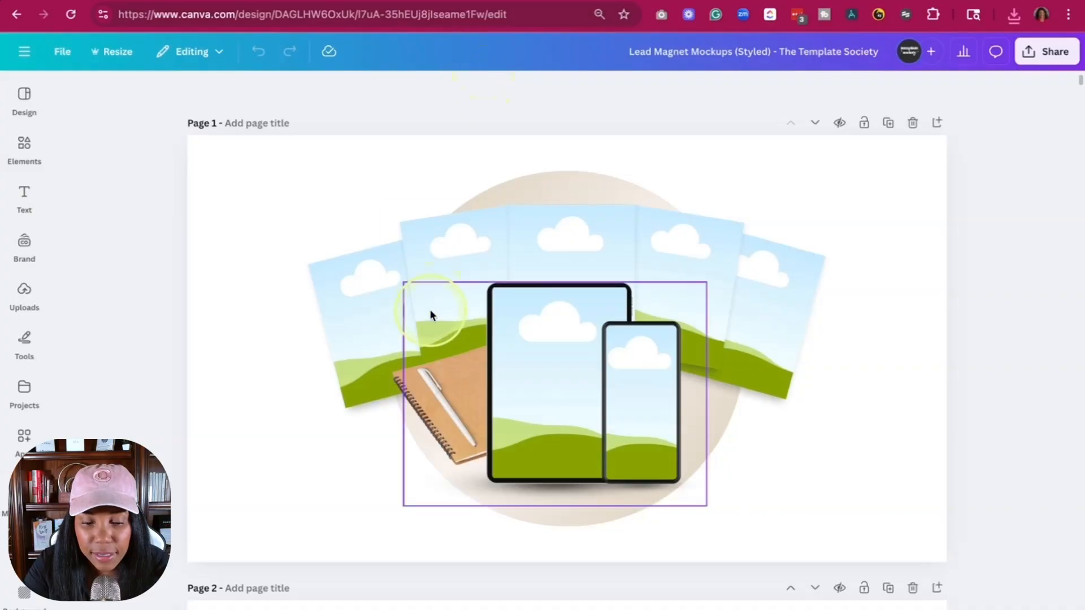
scroll(531, 370, "down", 10)
scroll(531, 367, "down", 2)
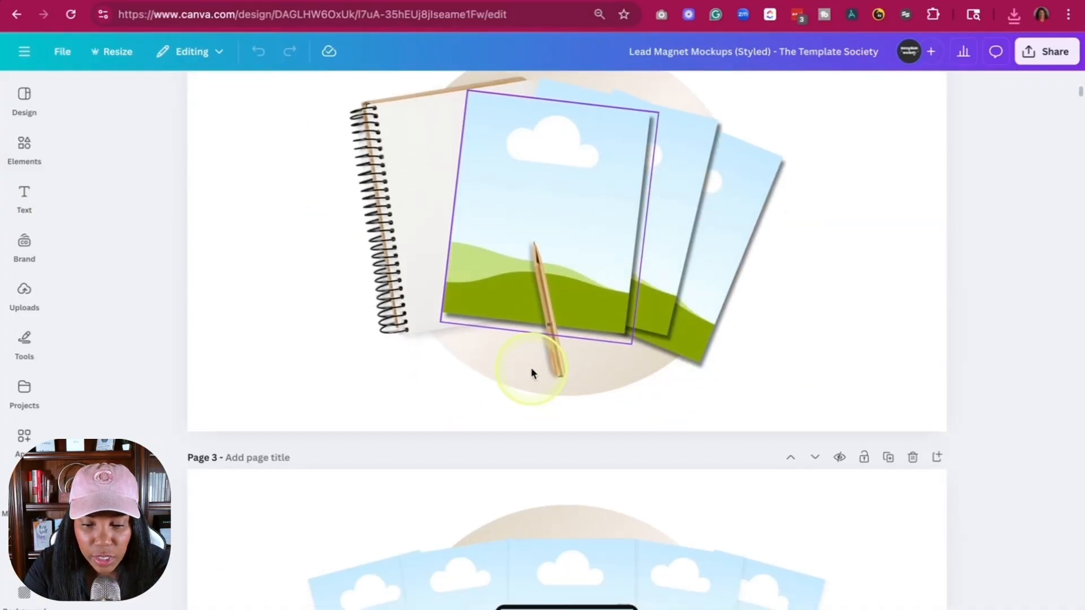
scroll(531, 367, "up", 4)
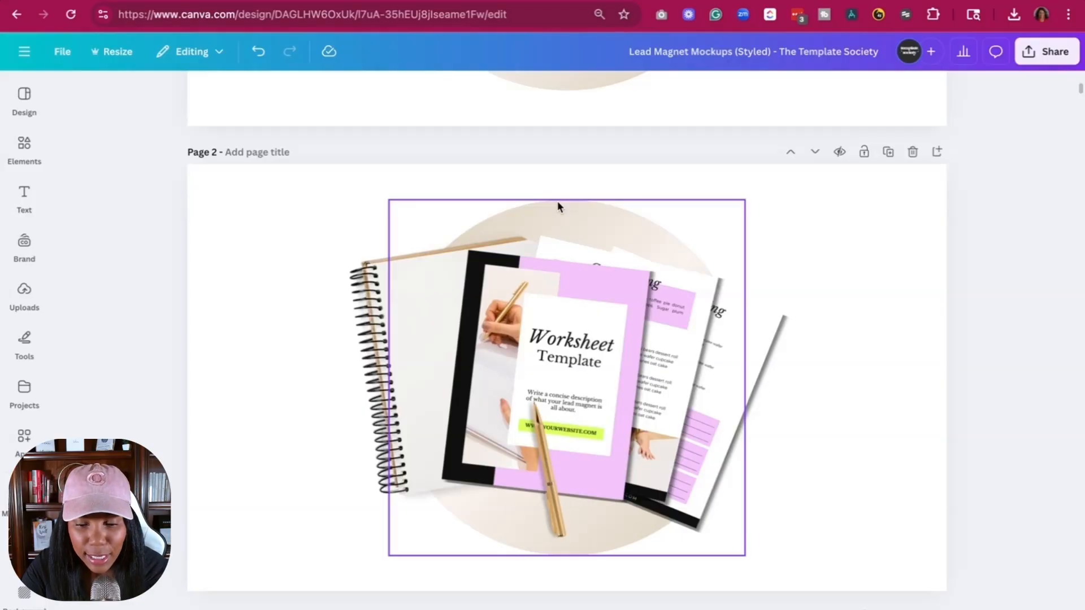
- Recolor the circle behind the page 2 notebook mockup with the brand palette's lime green
left_click(557, 201)
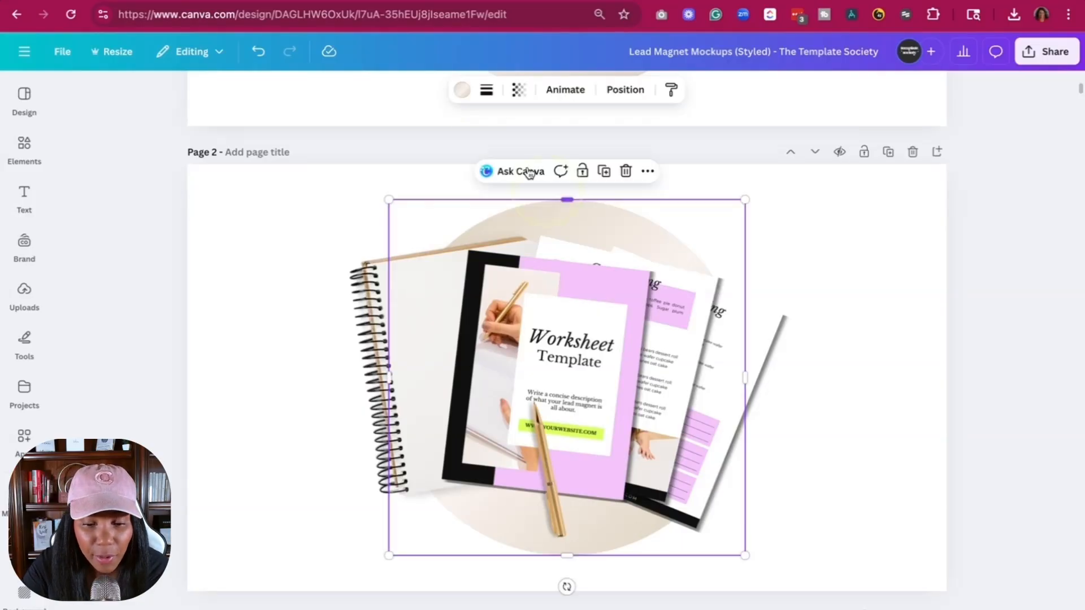
left_click(461, 91)
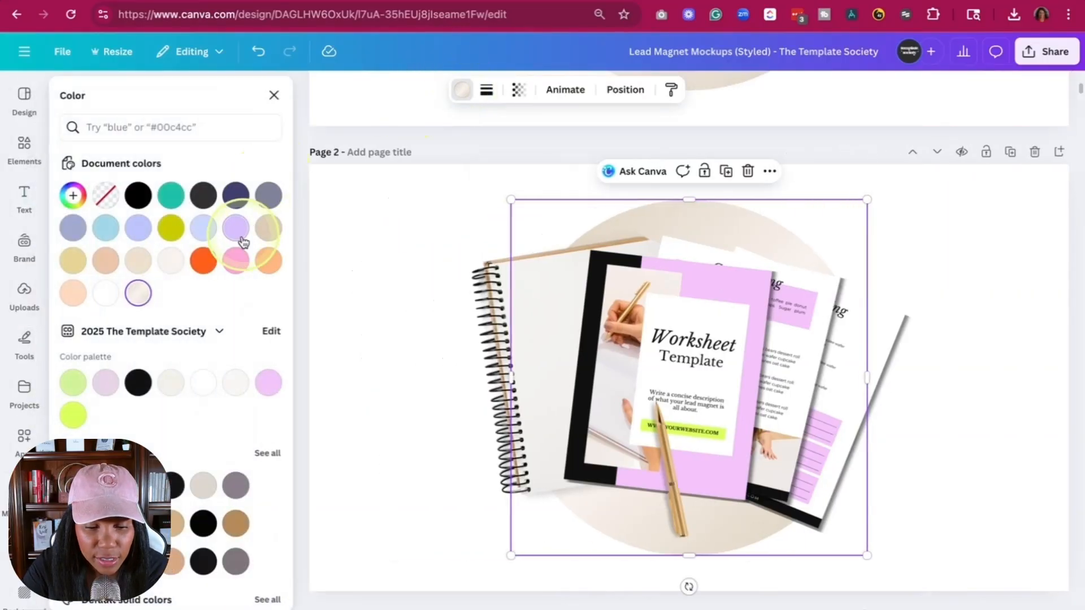
left_click(73, 415)
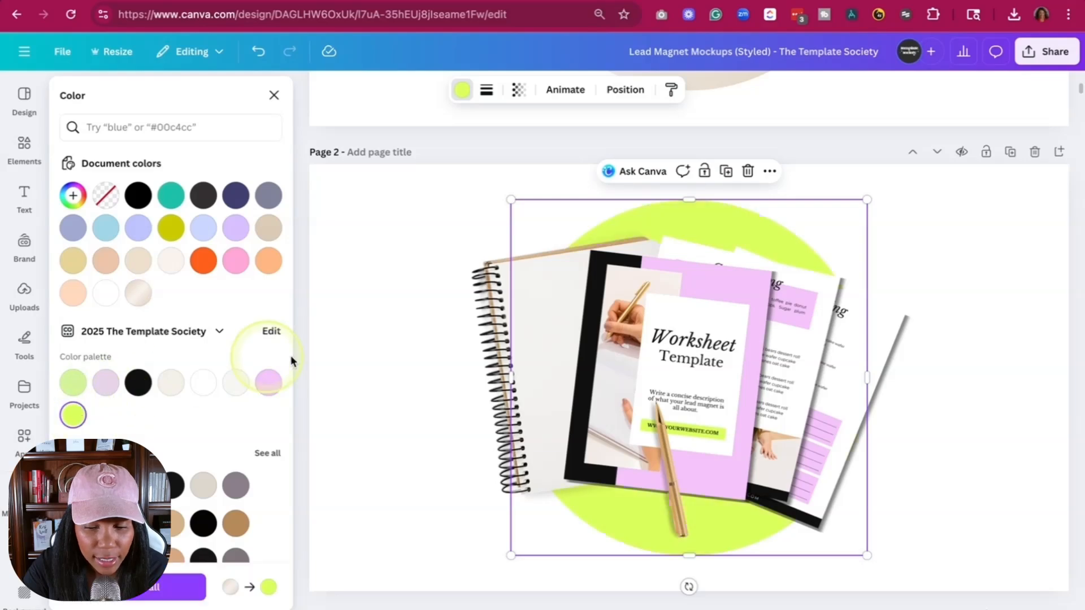
left_click(376, 368)
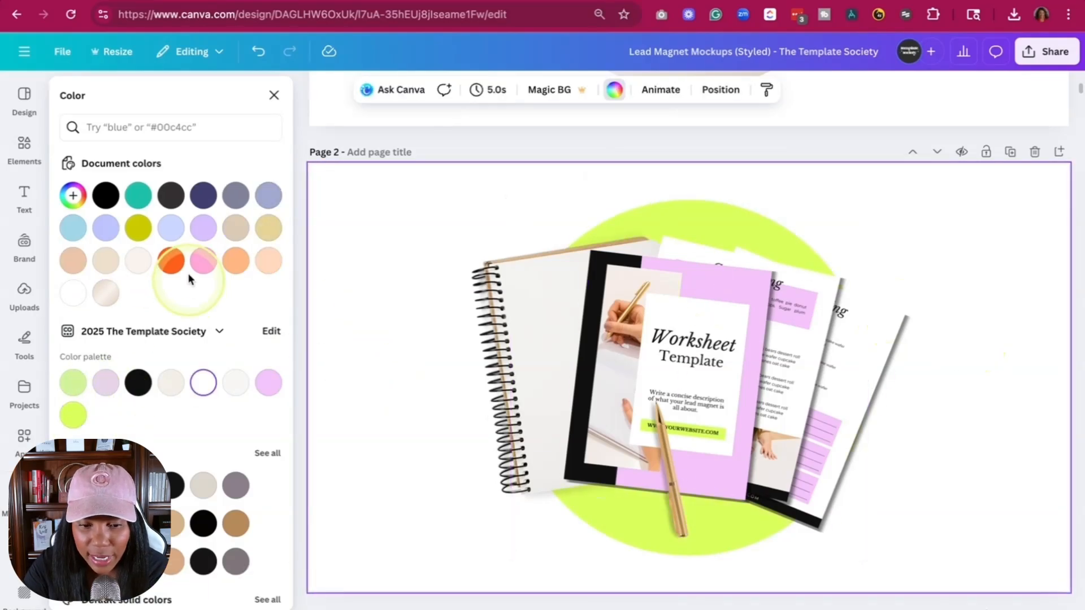
left_click(274, 95)
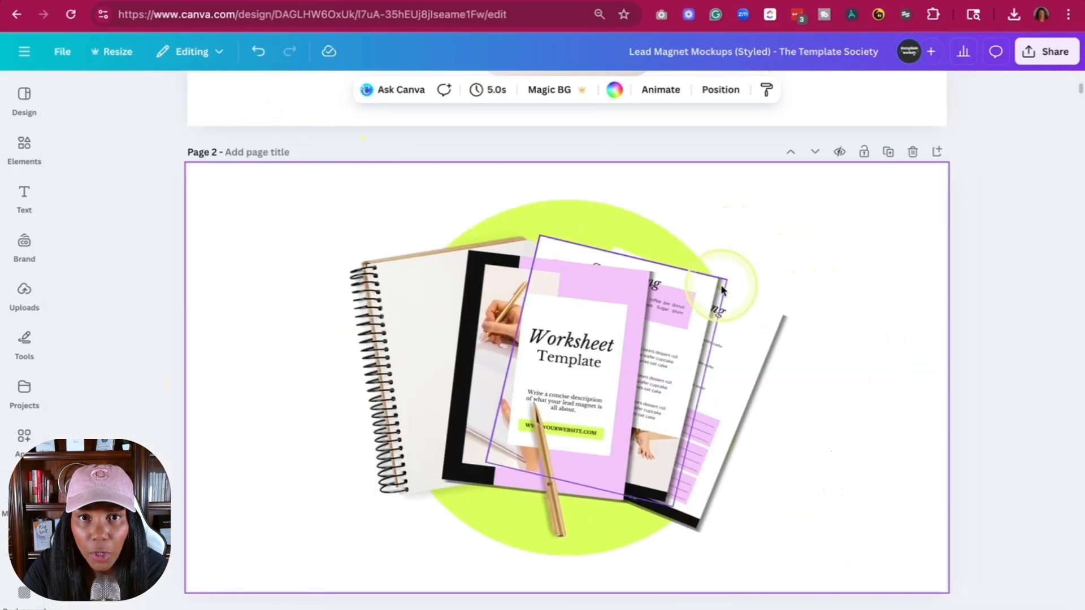
- Set up the mockup's PNG download with a transparent background and only the current page, page 2, selected
left_click(1047, 51)
left_click(838, 331)
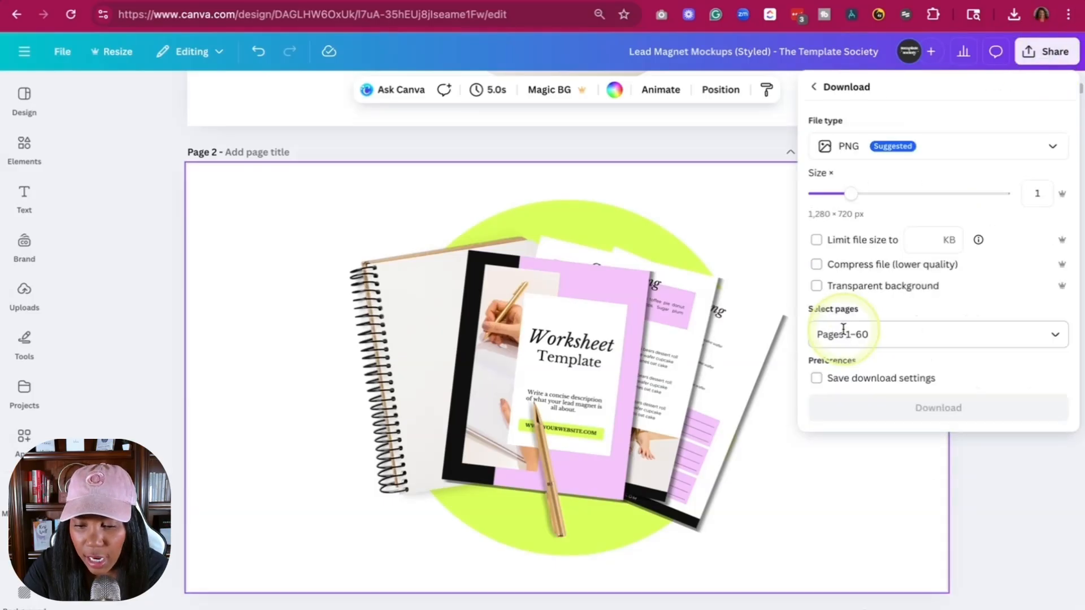
left_click(815, 286)
left_click(884, 334)
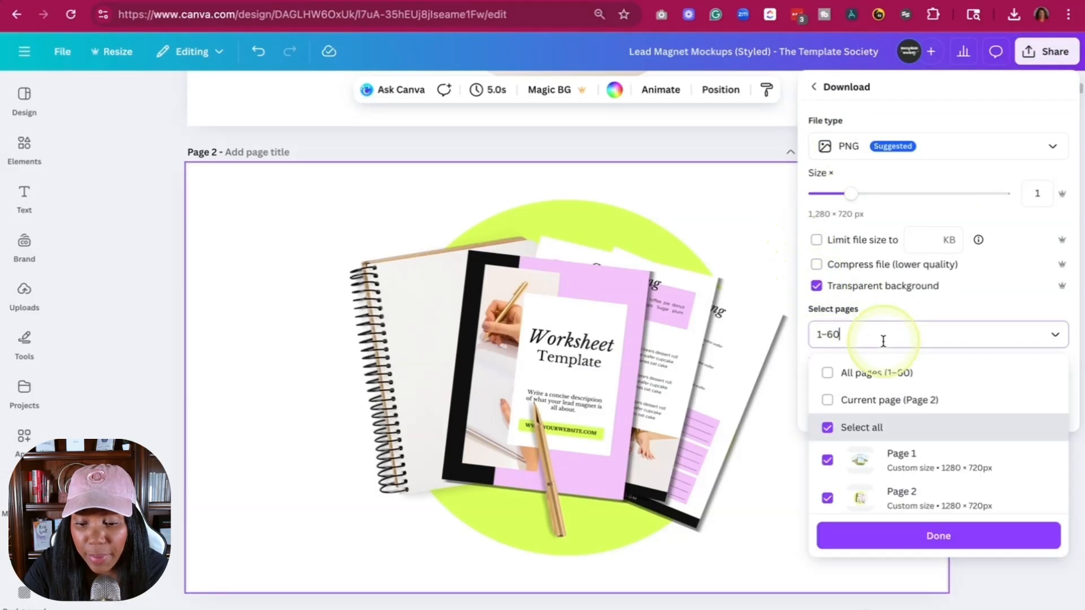
left_click(825, 381)
left_click(890, 409)
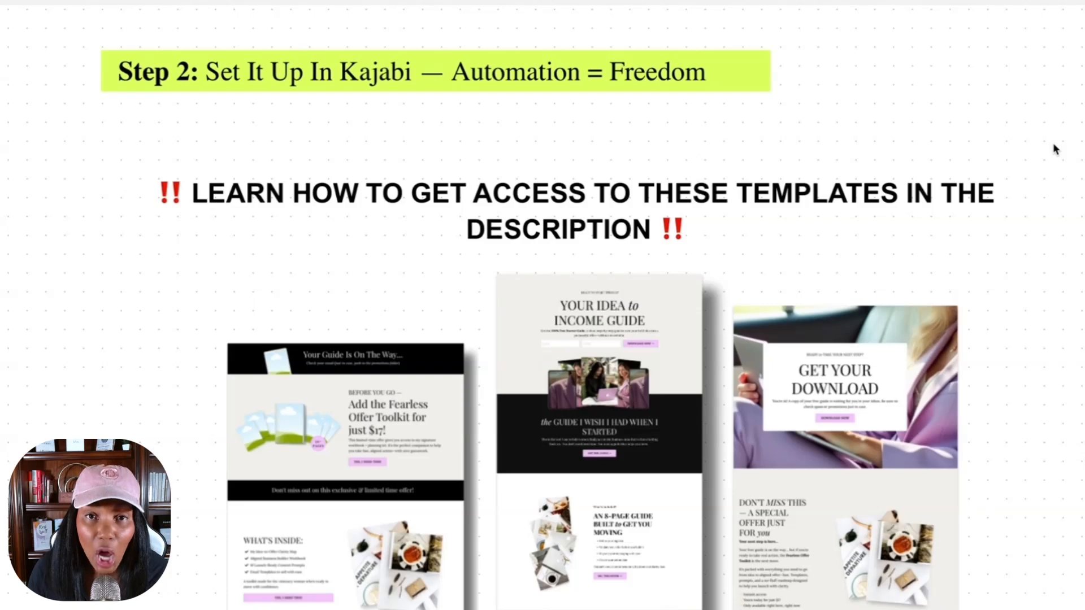
scroll(901, 269, "down", 2)
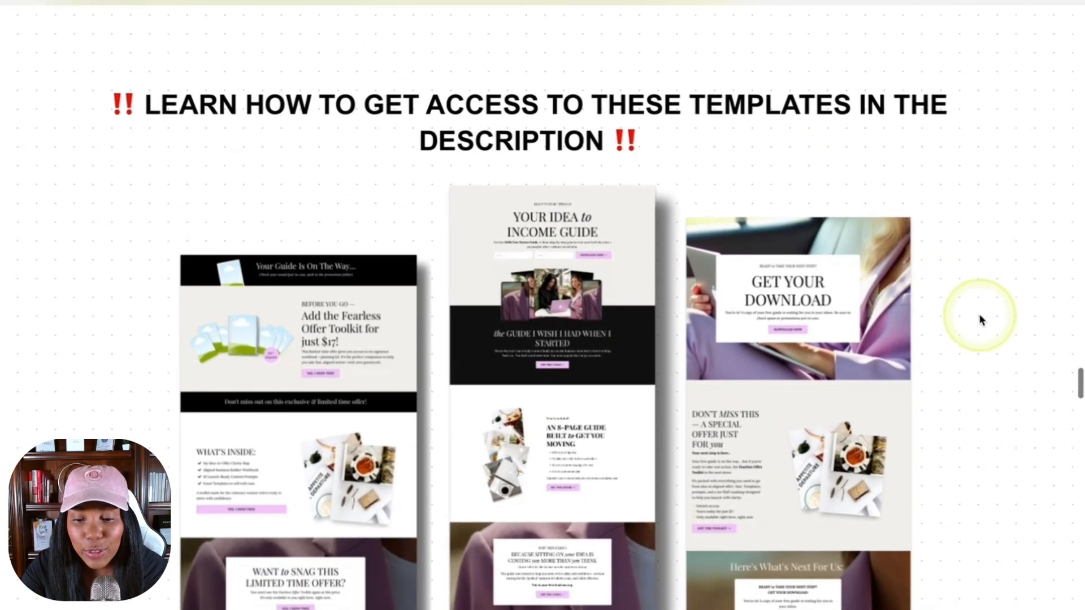
scroll(980, 319, "down", 1)
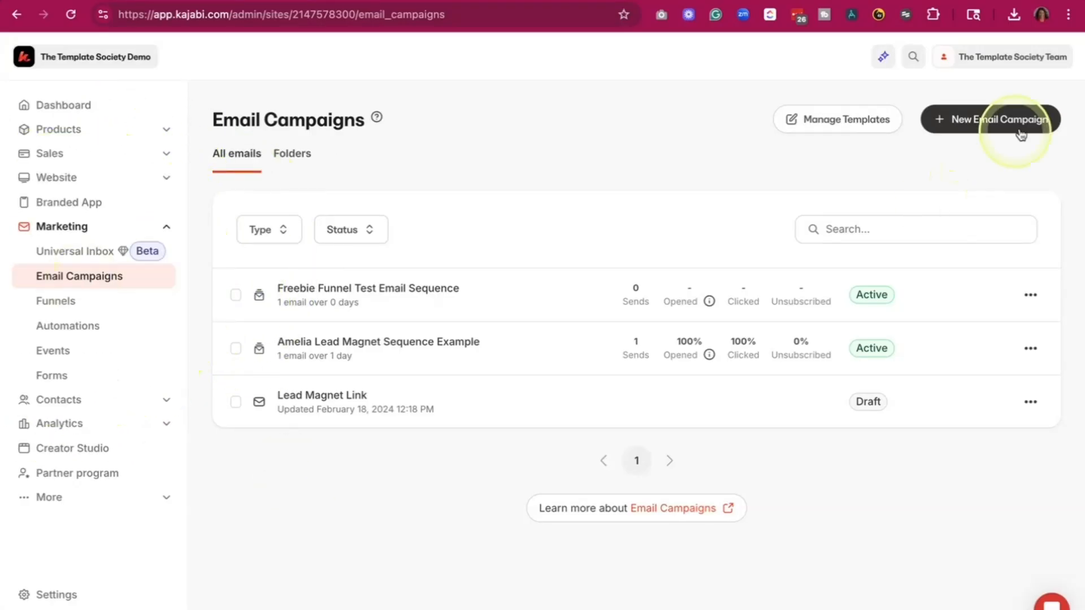
- Create a Kajabi email sequence titled "The Ultimate Goal Planning Planner Seq."
left_click(986, 130)
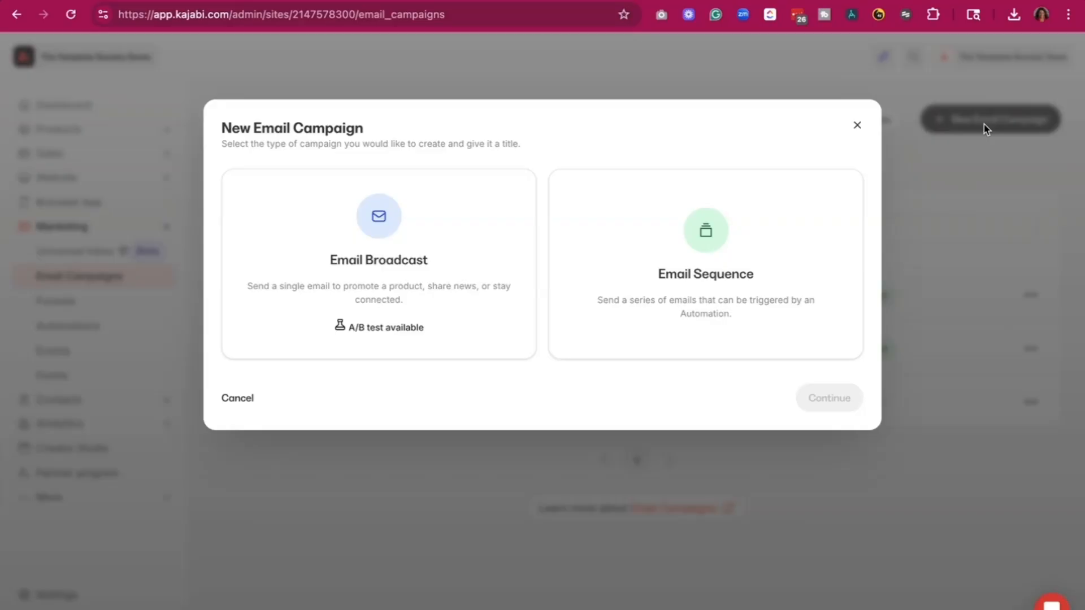
left_click(704, 225)
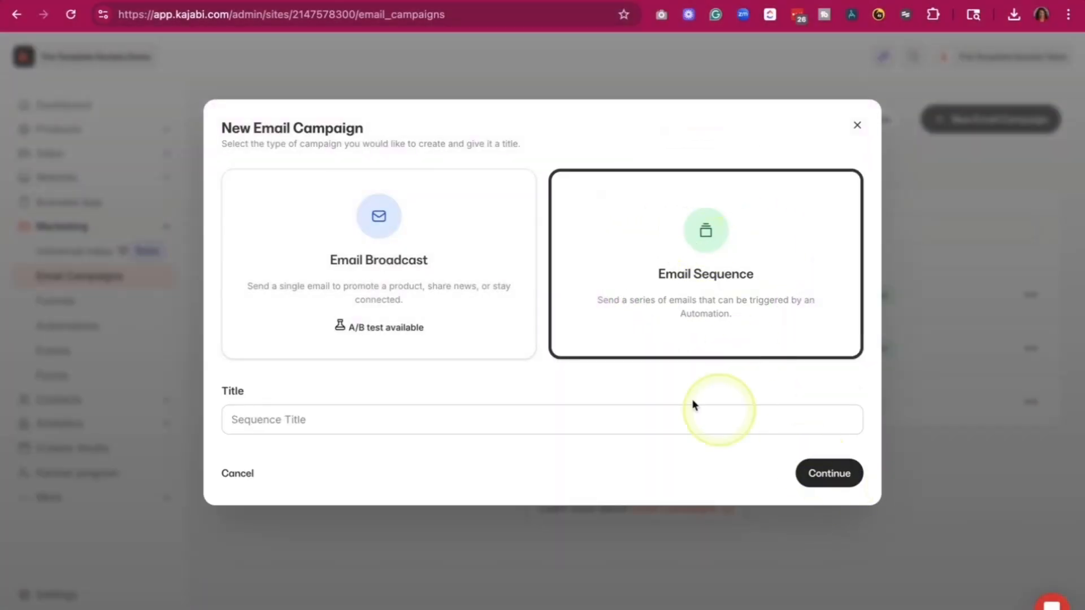
left_click(622, 412)
type("The Ultimate Goal Planning Planner Seq.")
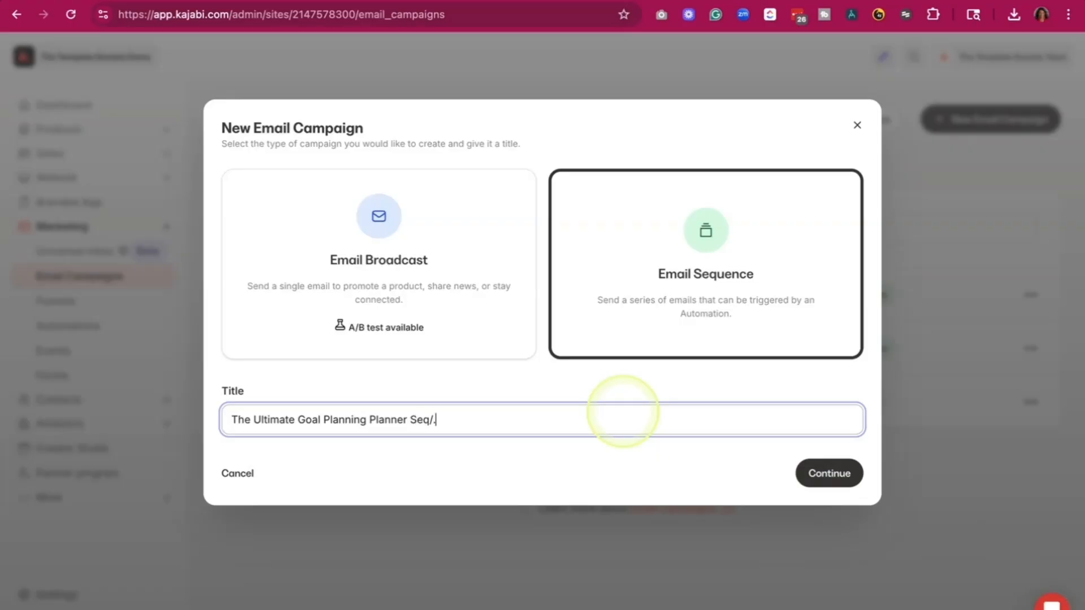
left_click(842, 475)
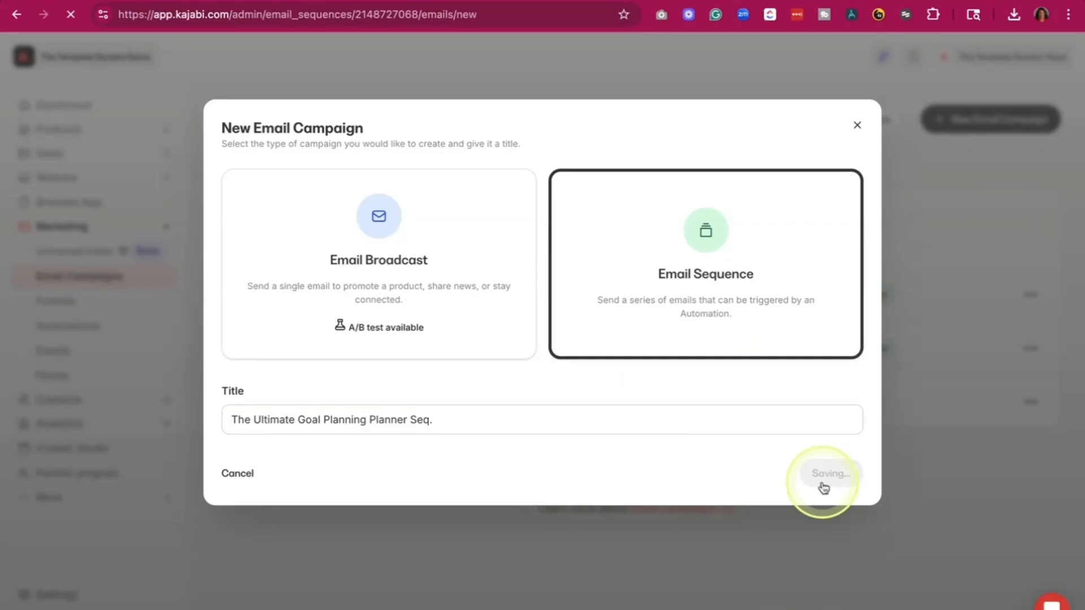
- Create the sequence's first email from the Simple Text template with the title "Email Delivery"
scroll(818, 415, "down", 4)
scroll(817, 418, "down", 20)
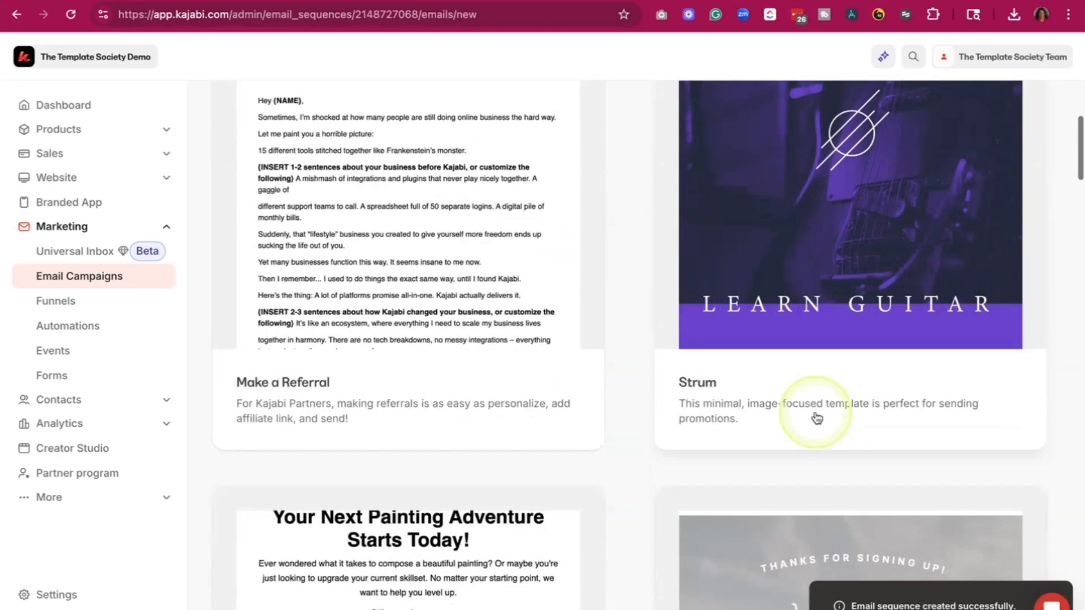
scroll(817, 418, "down", 20)
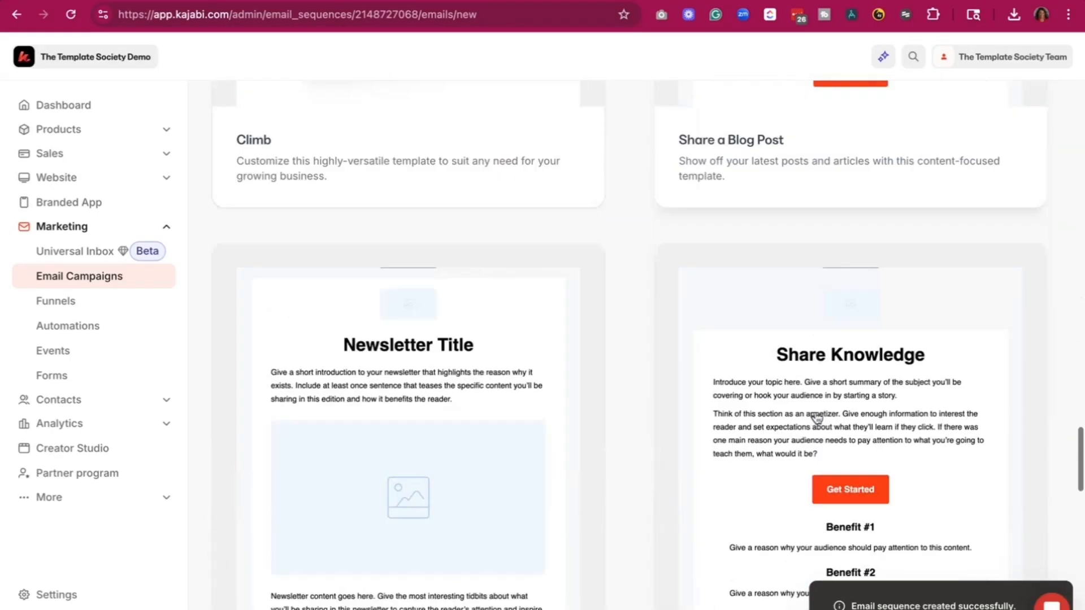
scroll(817, 418, "up", 6)
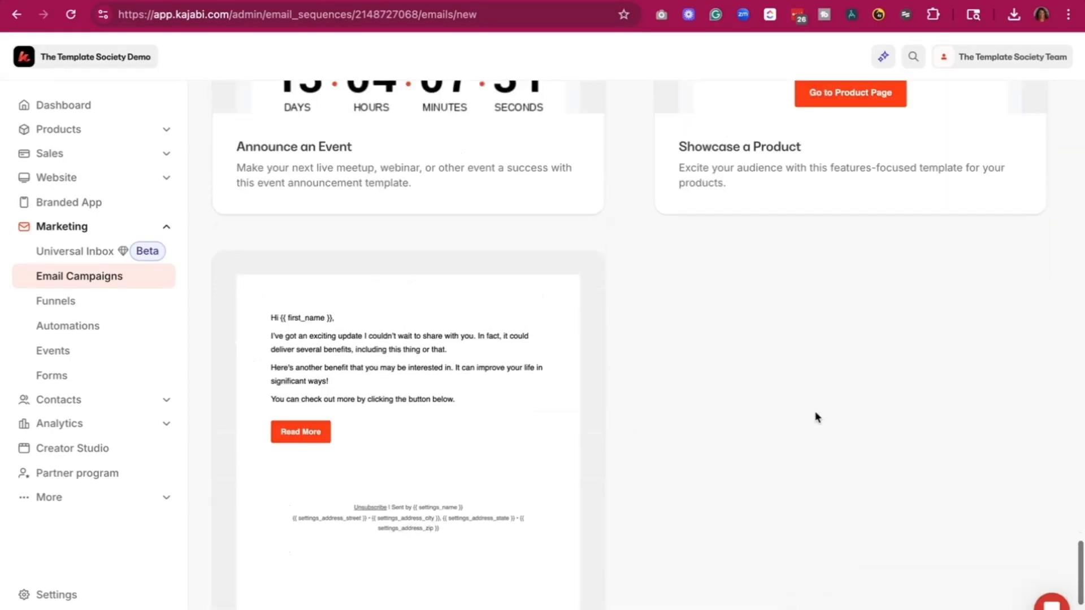
scroll(792, 269, "up", 8)
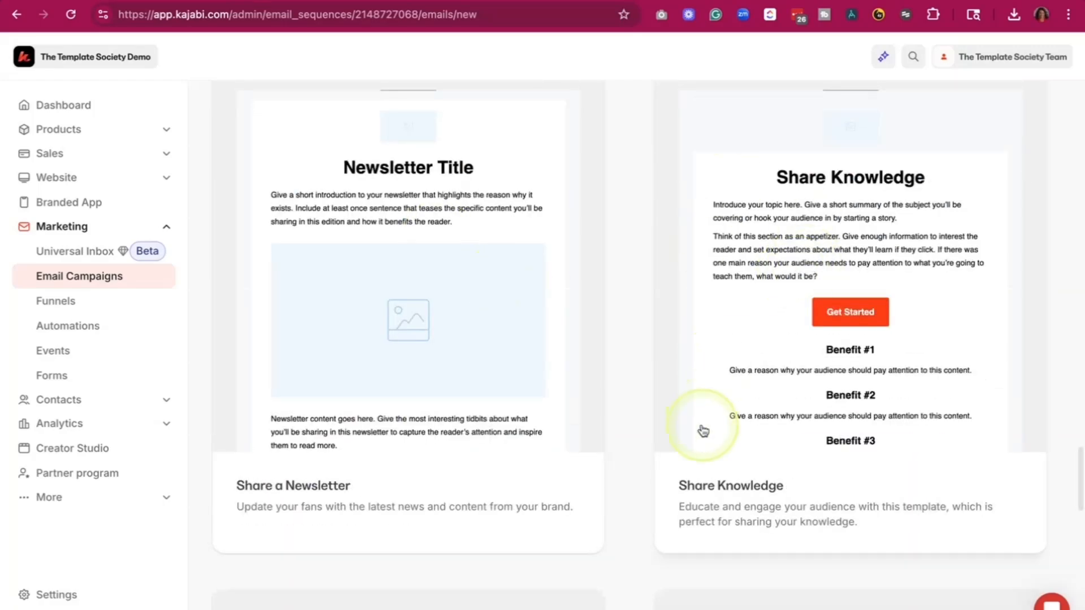
scroll(701, 426, "down", 12)
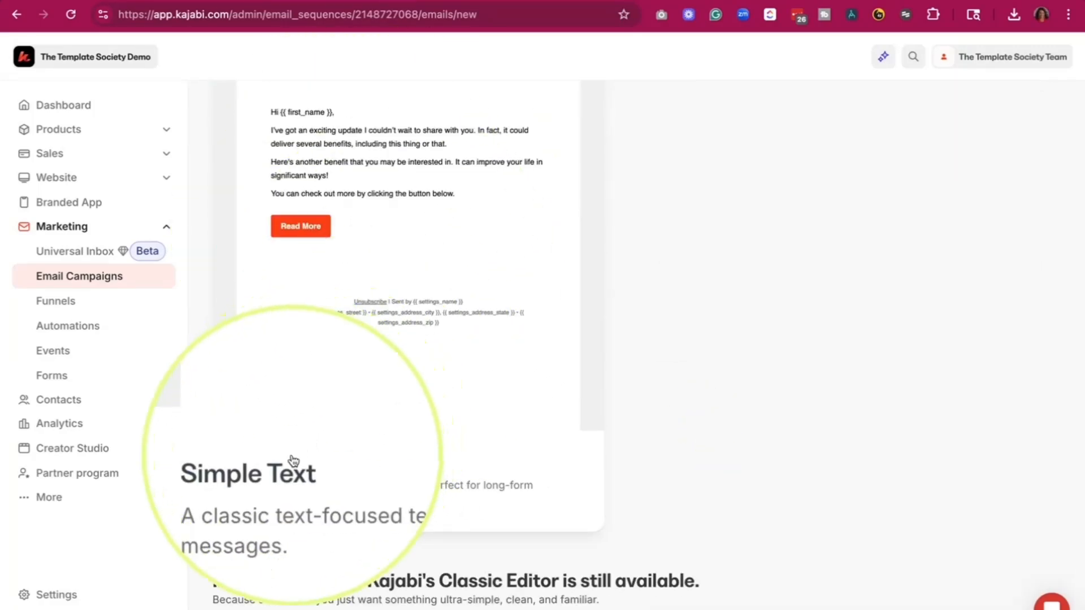
left_click(396, 226)
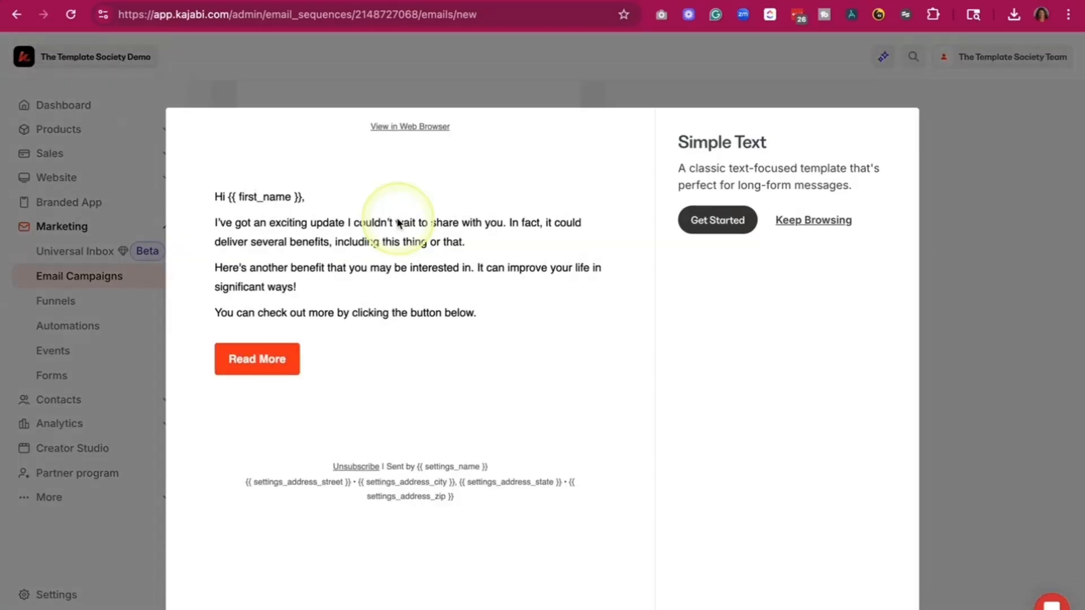
left_click(701, 223)
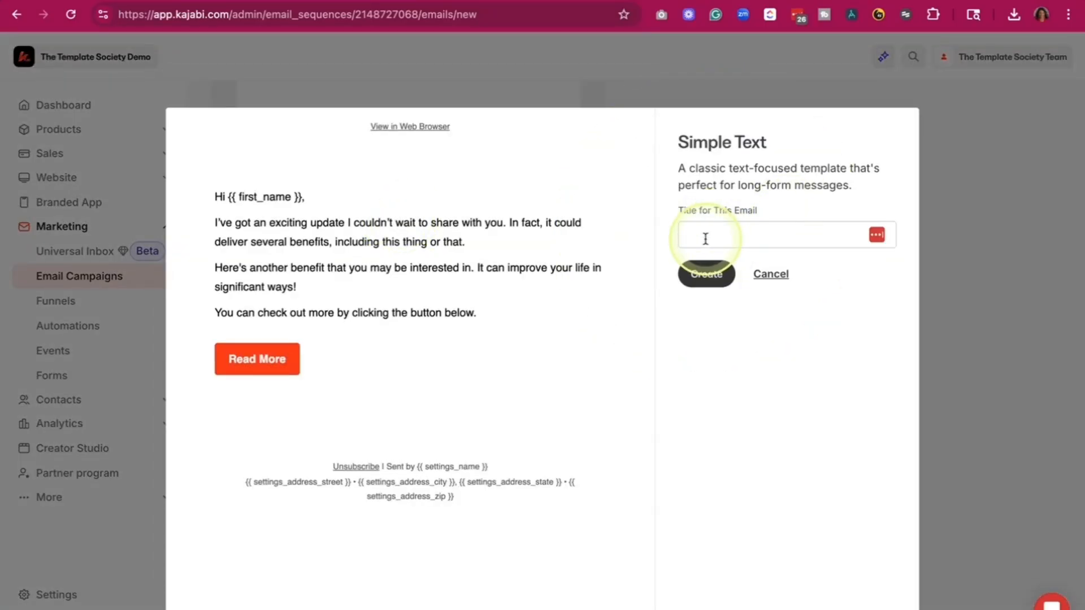
left_click(705, 239)
type("Email Delivery")
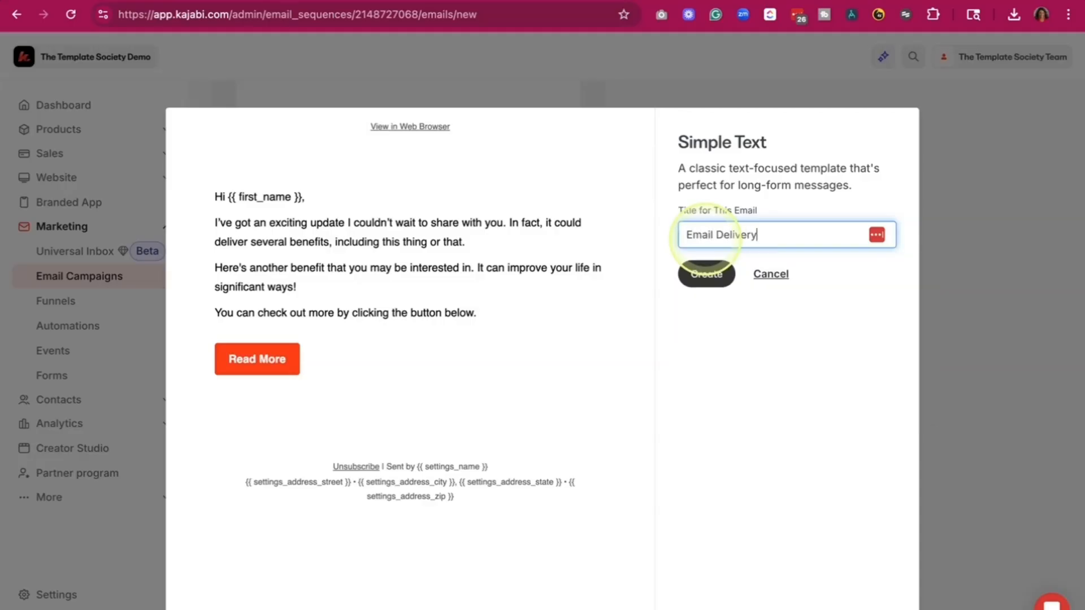
left_click(706, 275)
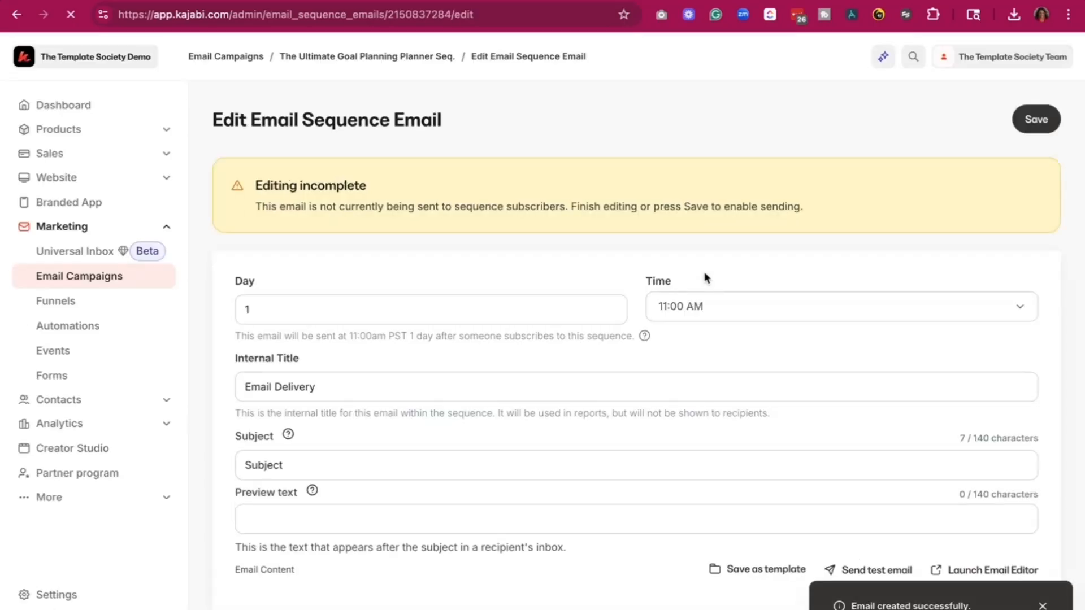
- Set the email's send day to 0 and save the sequence email
left_click(418, 306)
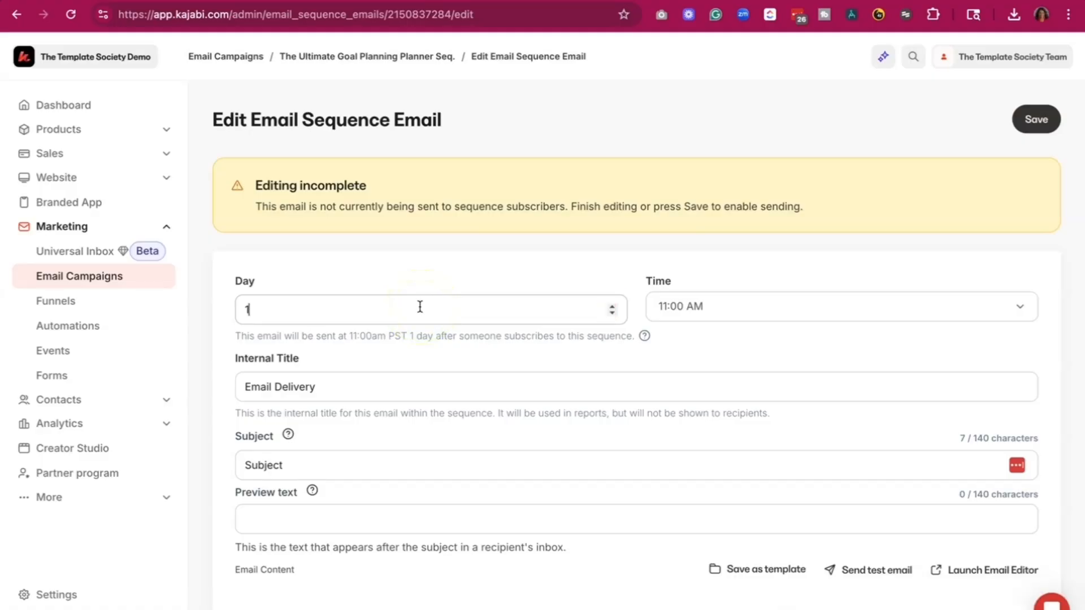
key("BackSpace")
type("0")
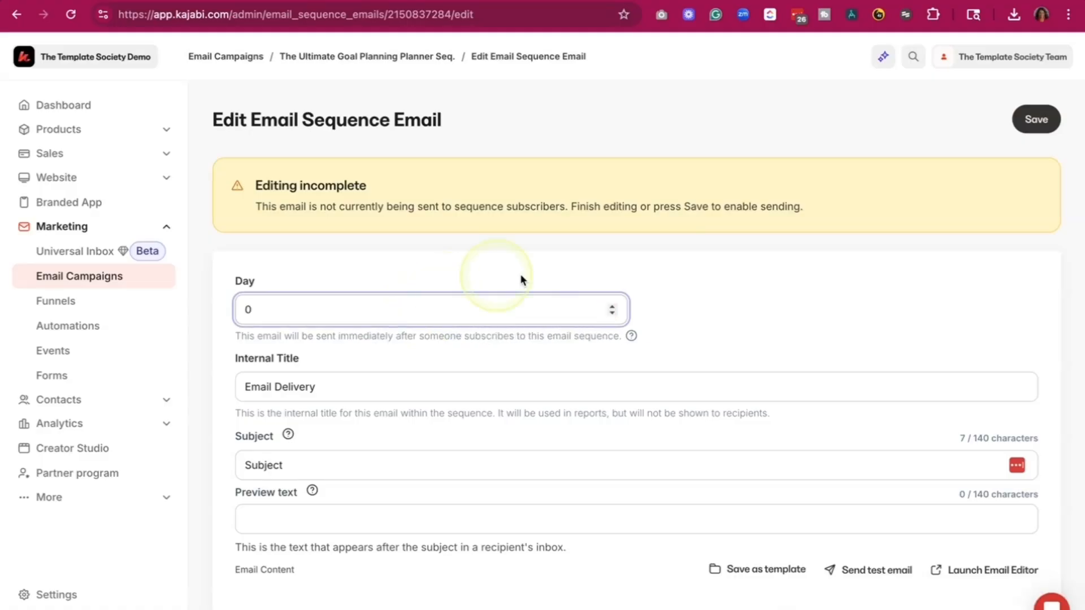
left_click(705, 322)
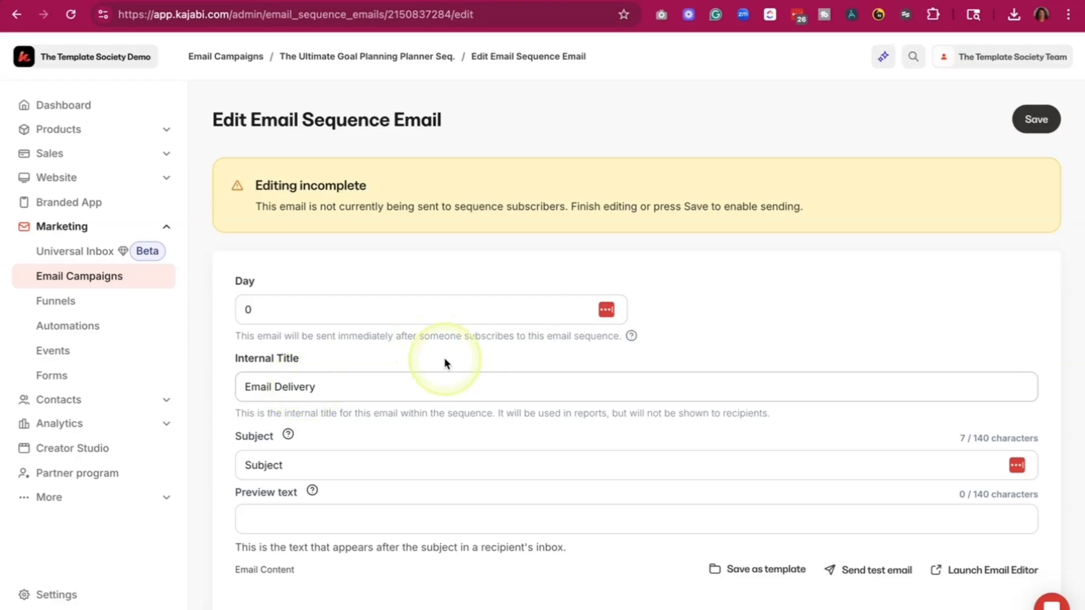
scroll(444, 361, "down", 9)
scroll(424, 265, "up", 8)
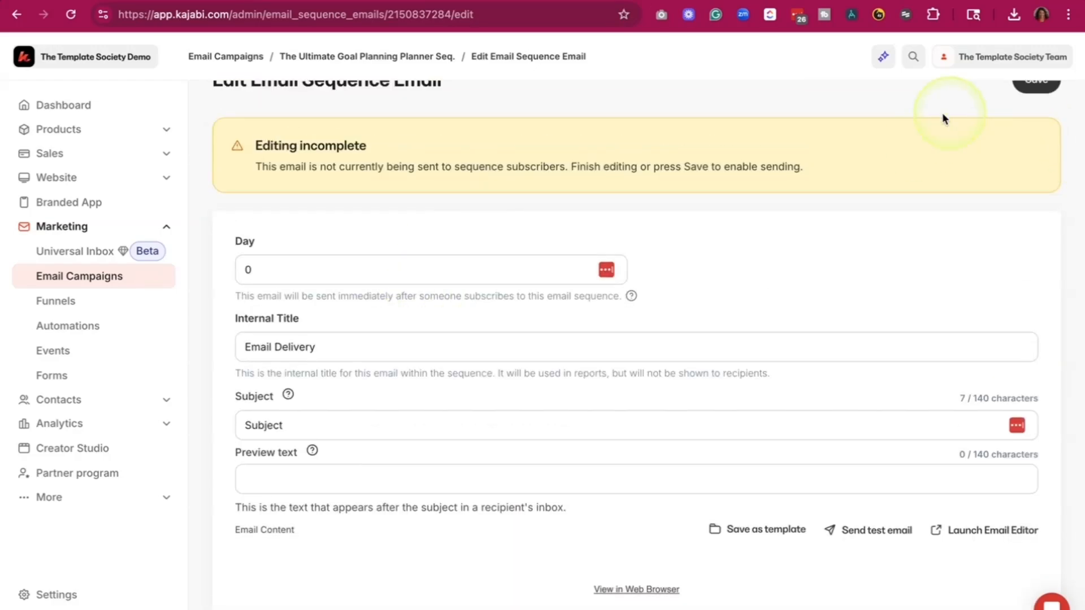
scroll(963, 323, "up", 2)
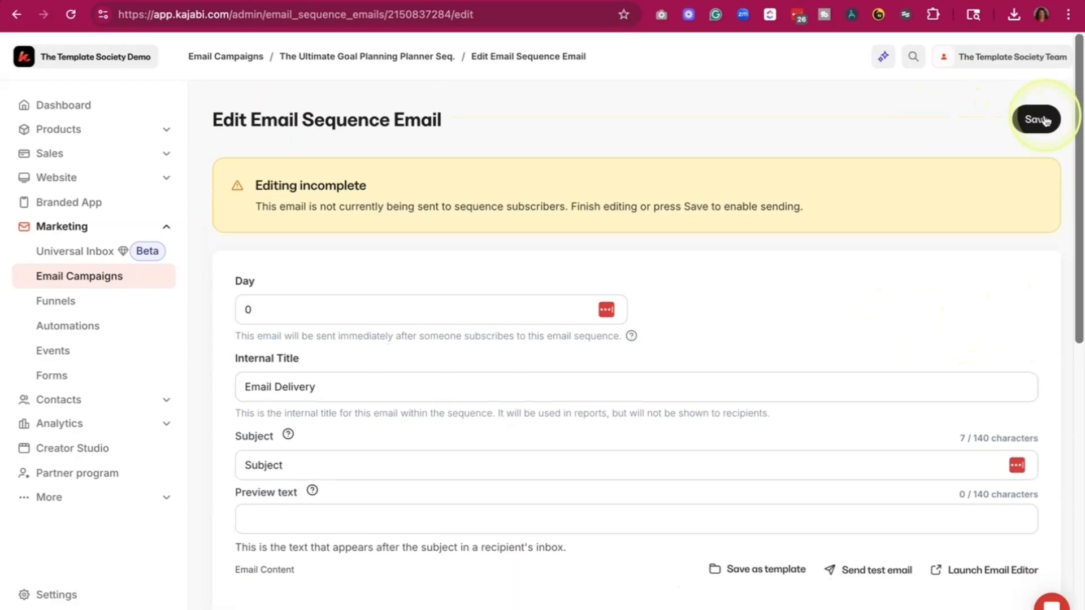
left_click(1044, 119)
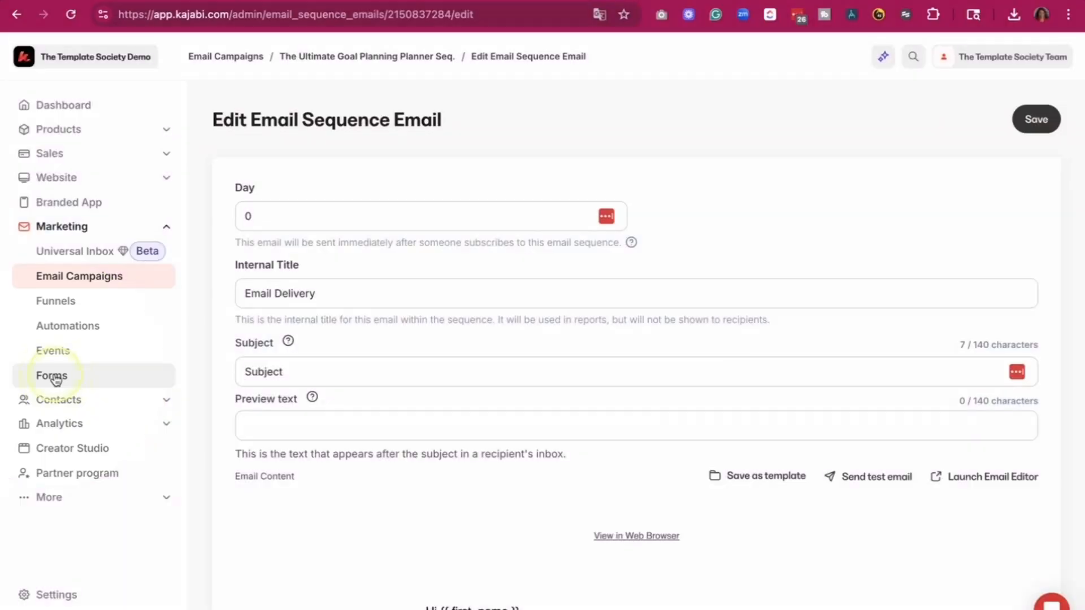
- Create a new form titled "The Ultimate Goal Planning Planner"
left_click(55, 378)
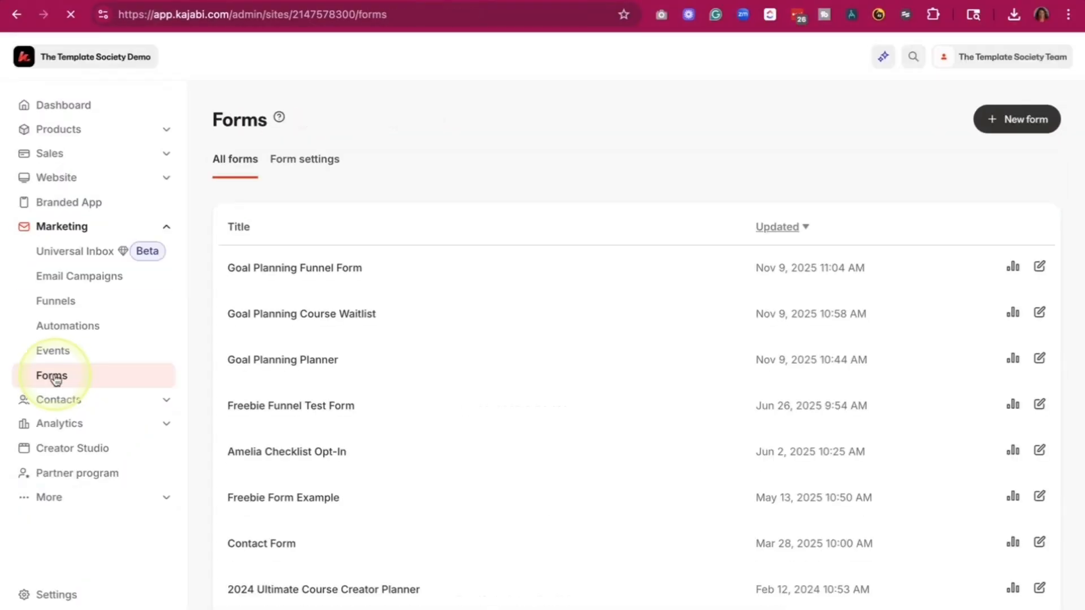
left_click(1023, 120)
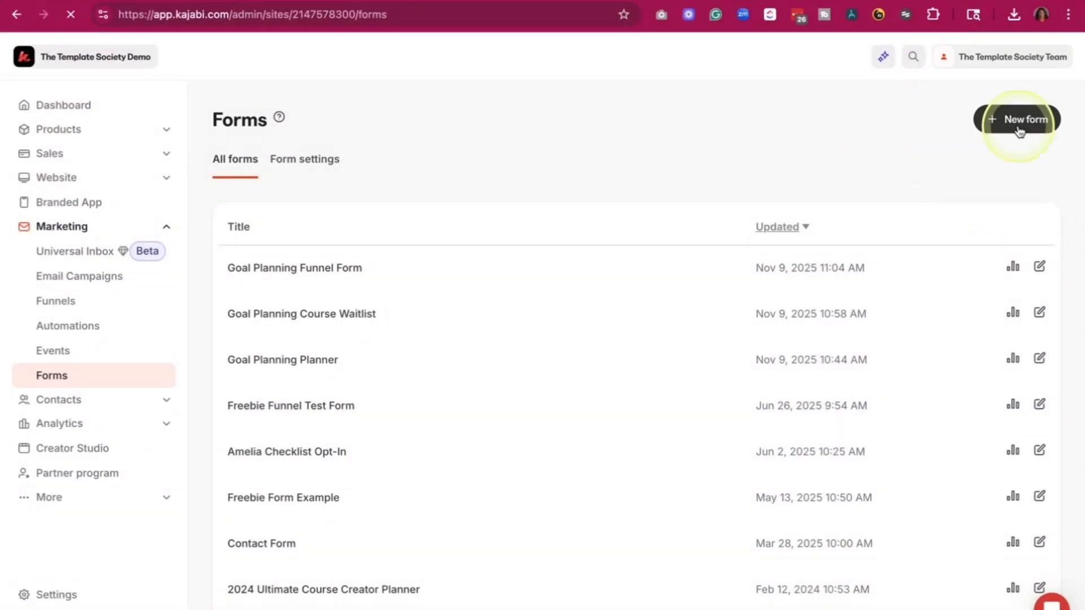
left_click(615, 220)
type("The ulatim")
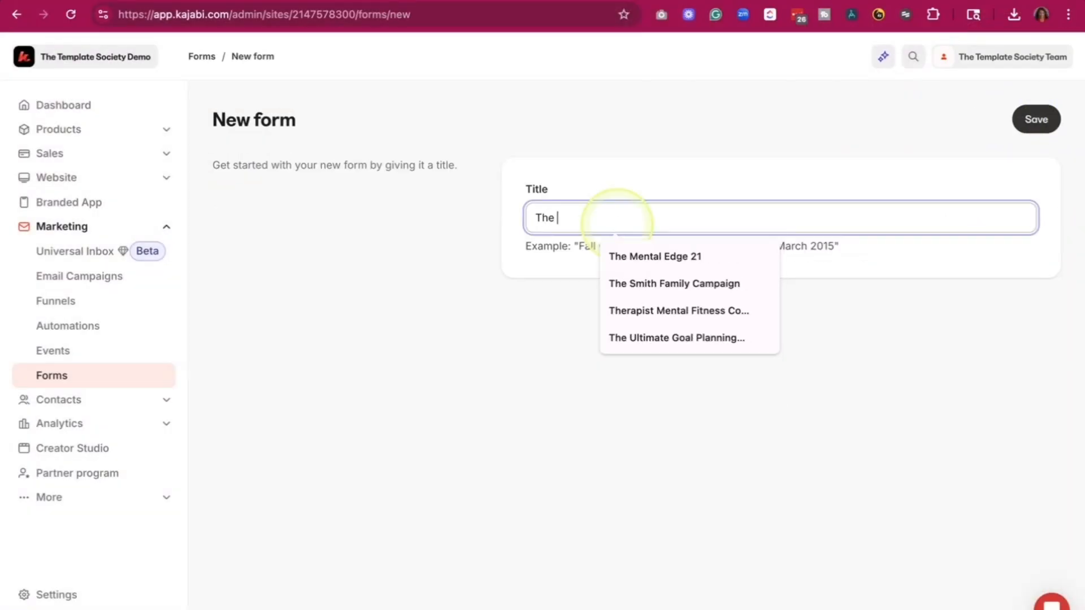
key("BackSpace")
key("BackSpace")
key("BackSpace")
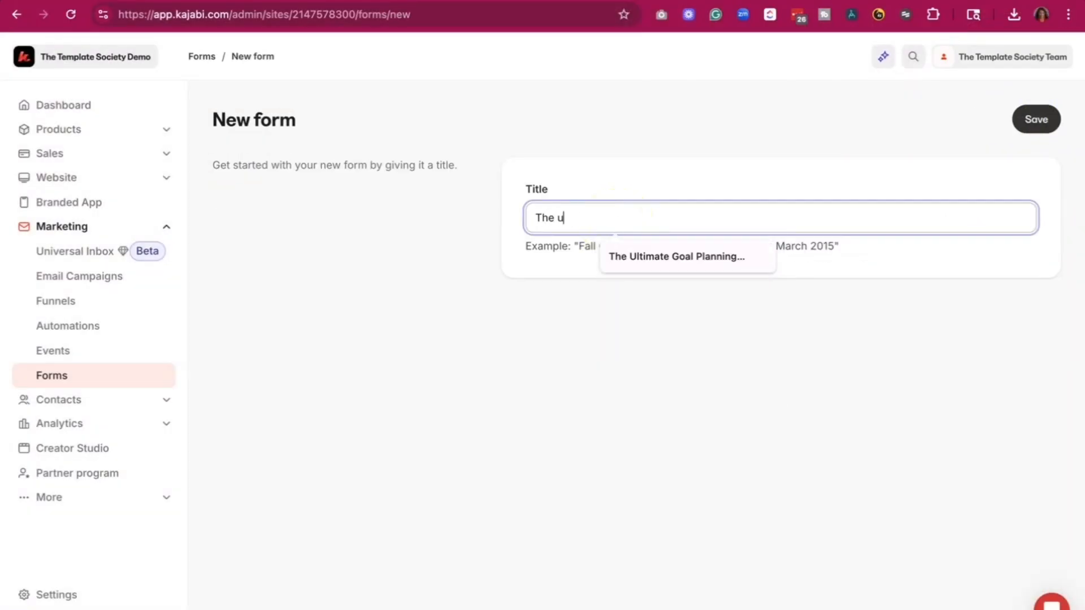
type("li")
key("BackSpace")
key("BackSpace")
left_click(645, 256)
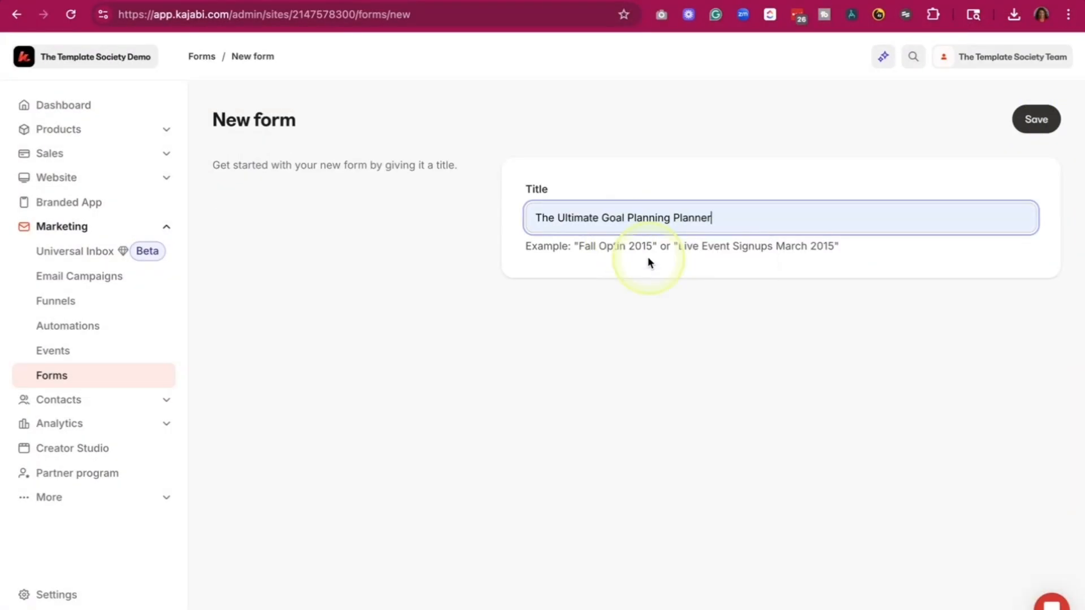
left_click(1034, 129)
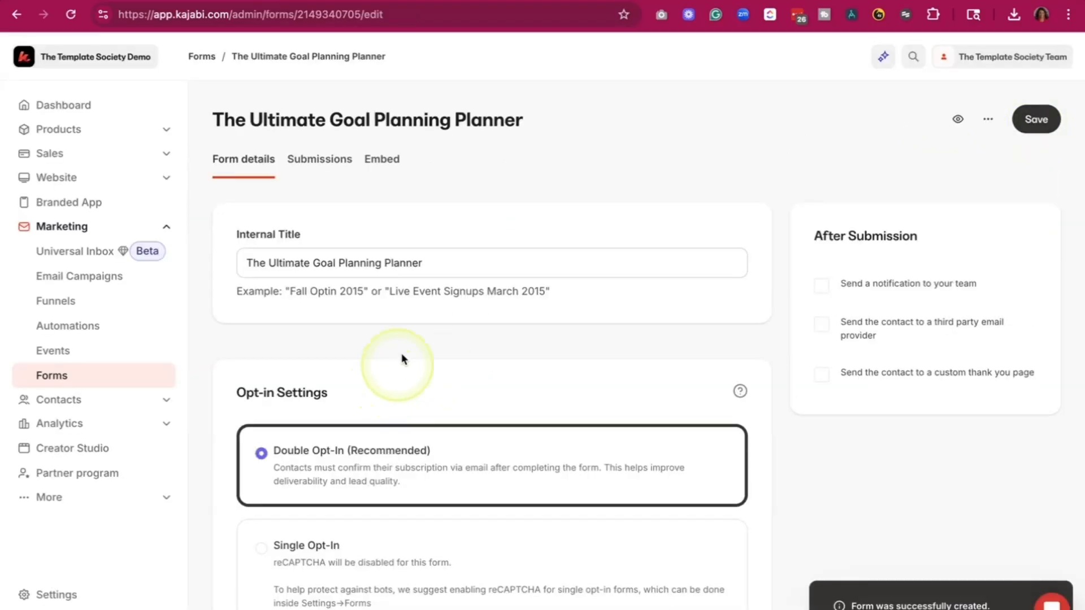
- Set the new form's opt-in setting to Single Opt-In
scroll(348, 384, "down", 1)
scroll(347, 388, "down", 3)
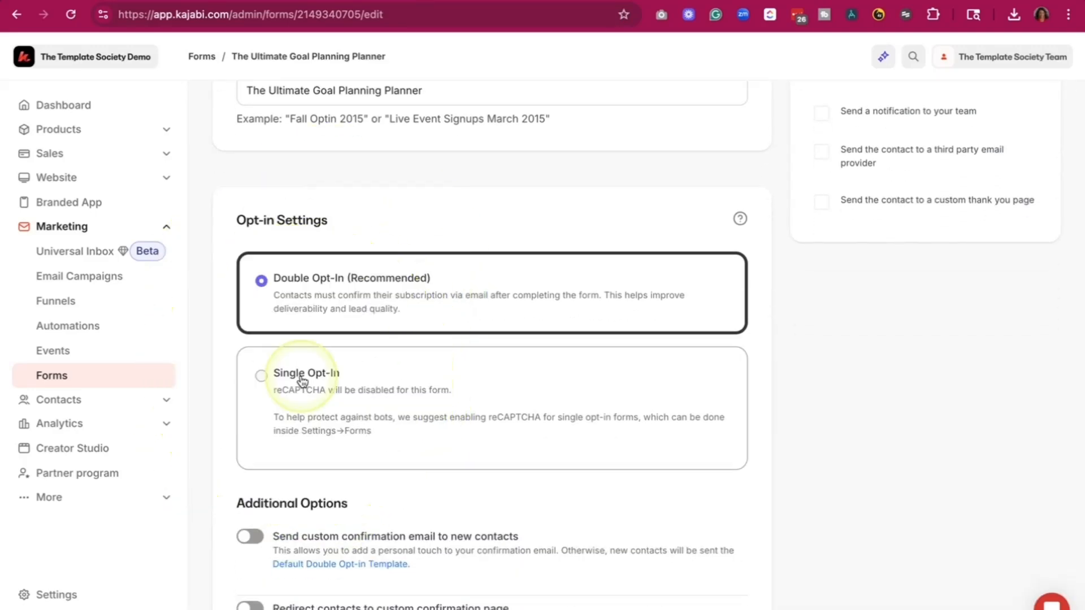
left_click(261, 375)
scroll(476, 355, "down", 1)
scroll(456, 344, "down", 1)
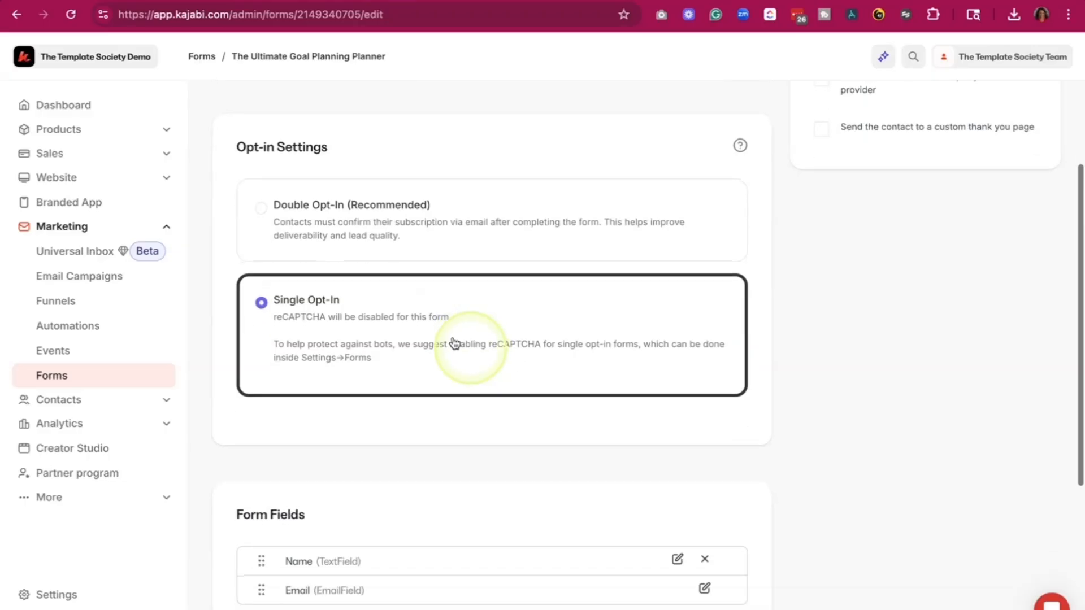
- Add an automation to the form and save its trigger for submissions of The Ultimate Goal Planning Planner
scroll(412, 332, "down", 2)
scroll(370, 305, "down", 2)
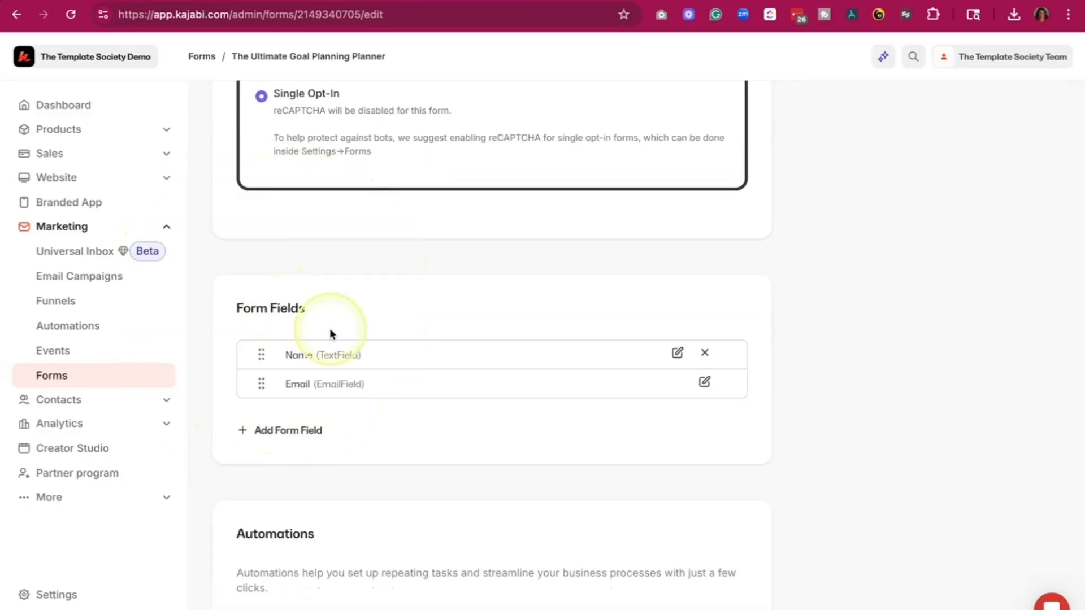
scroll(330, 333, "down", 2)
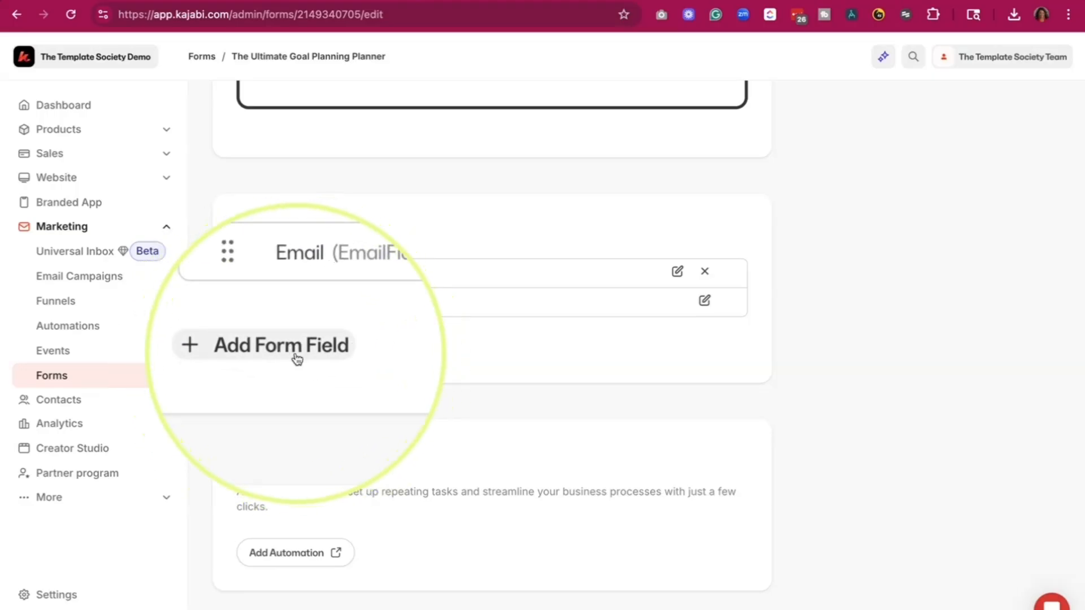
scroll(350, 412, "down", 1)
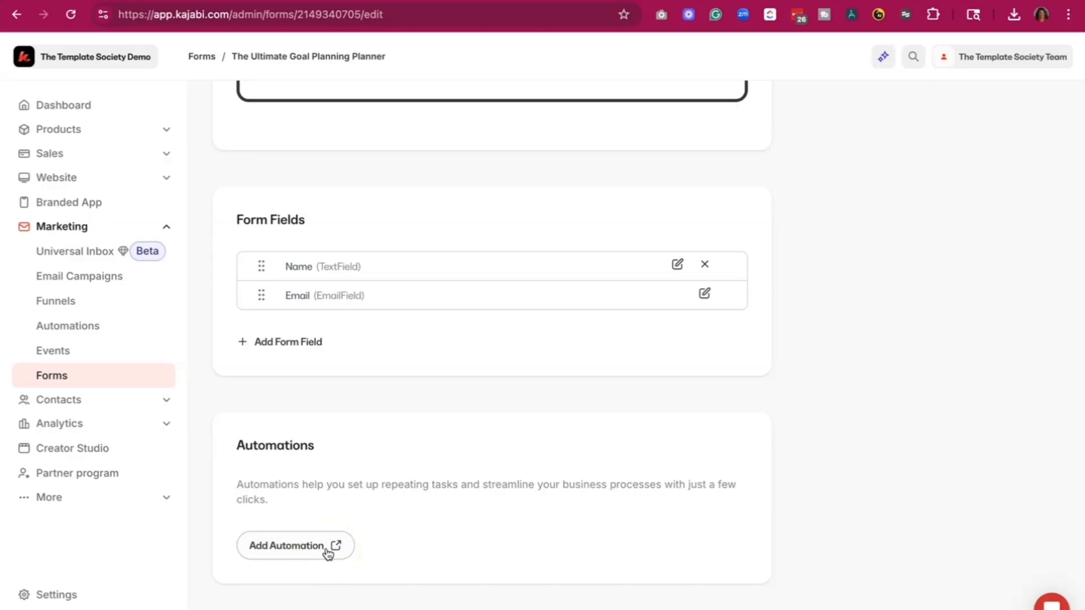
left_click(279, 558)
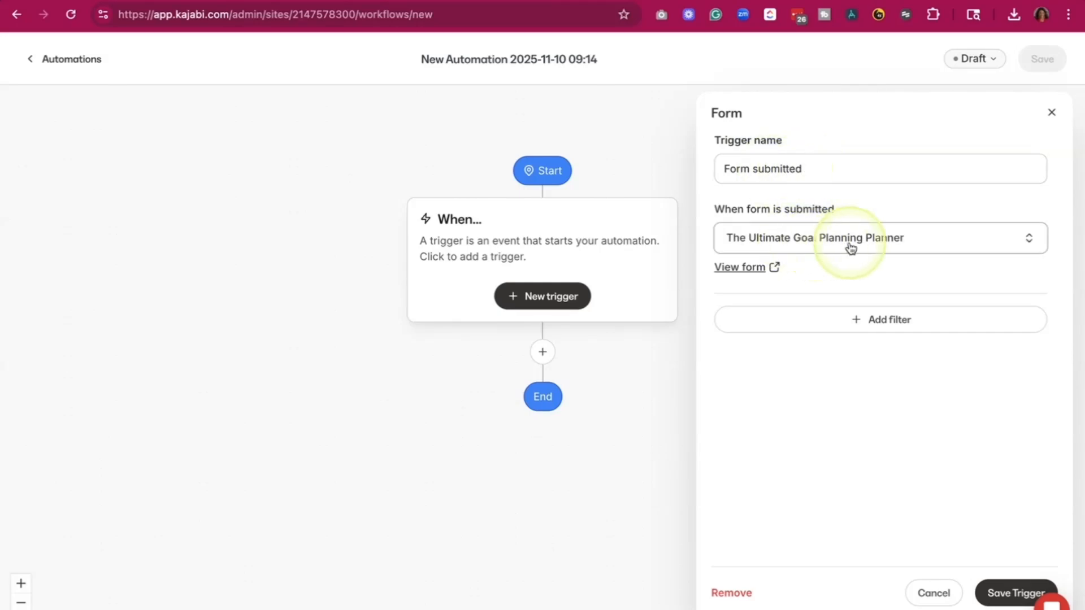
left_click(1006, 594)
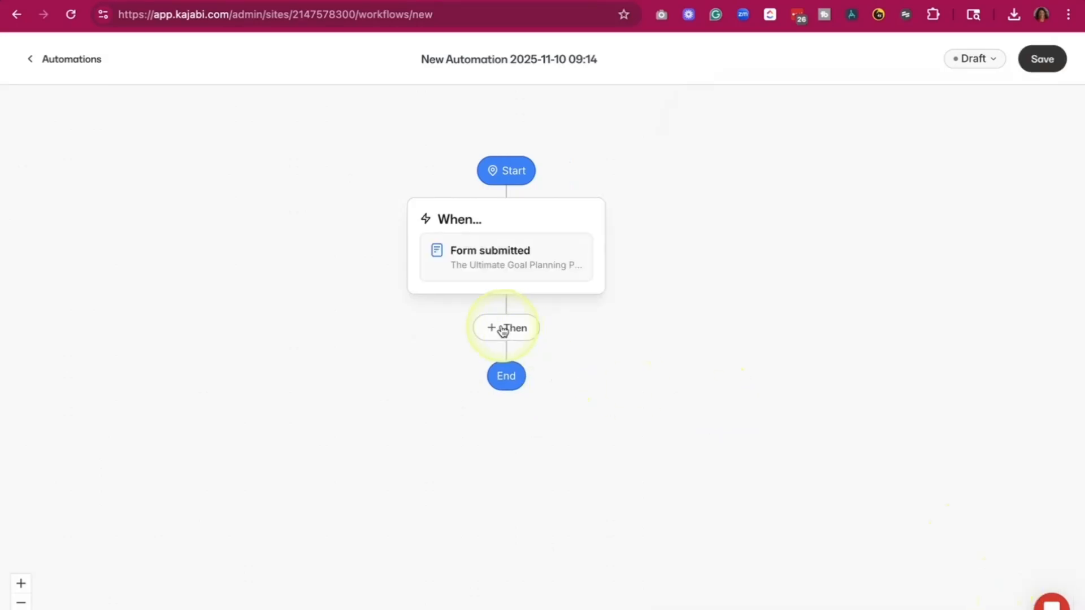
- Add an action after the trigger that subscribes contacts to the email sequence "The Ultimate Goal Planning Planner Seq."
left_click(505, 331)
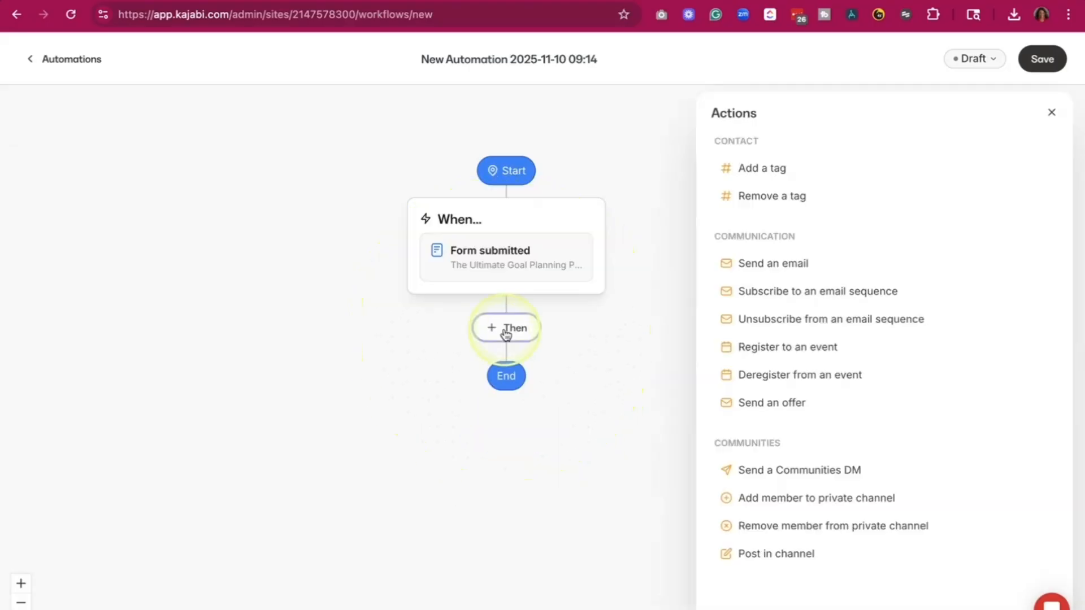
left_click(781, 291)
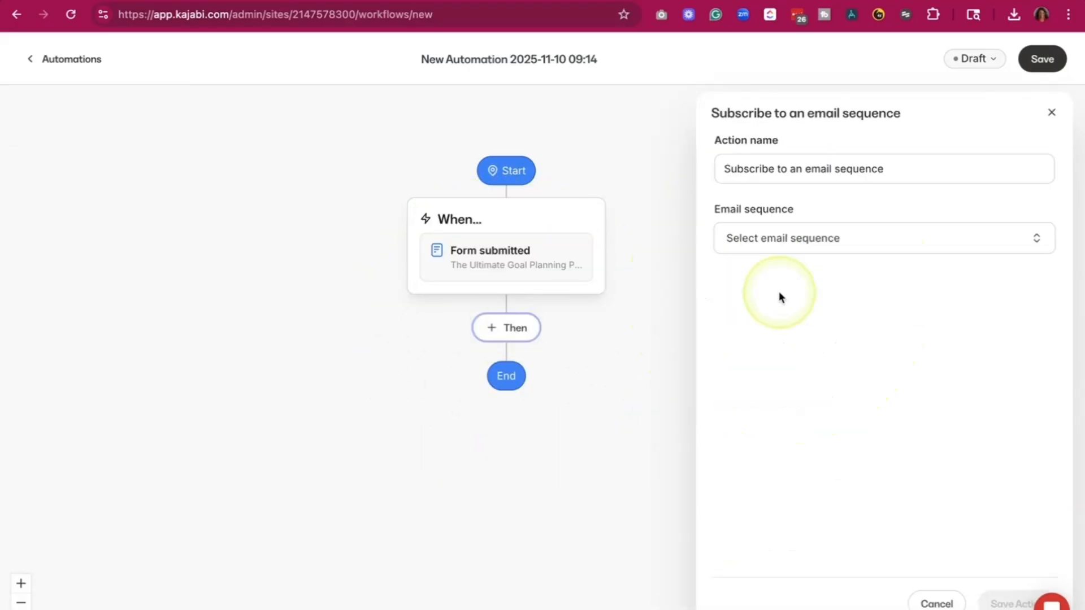
left_click(766, 238)
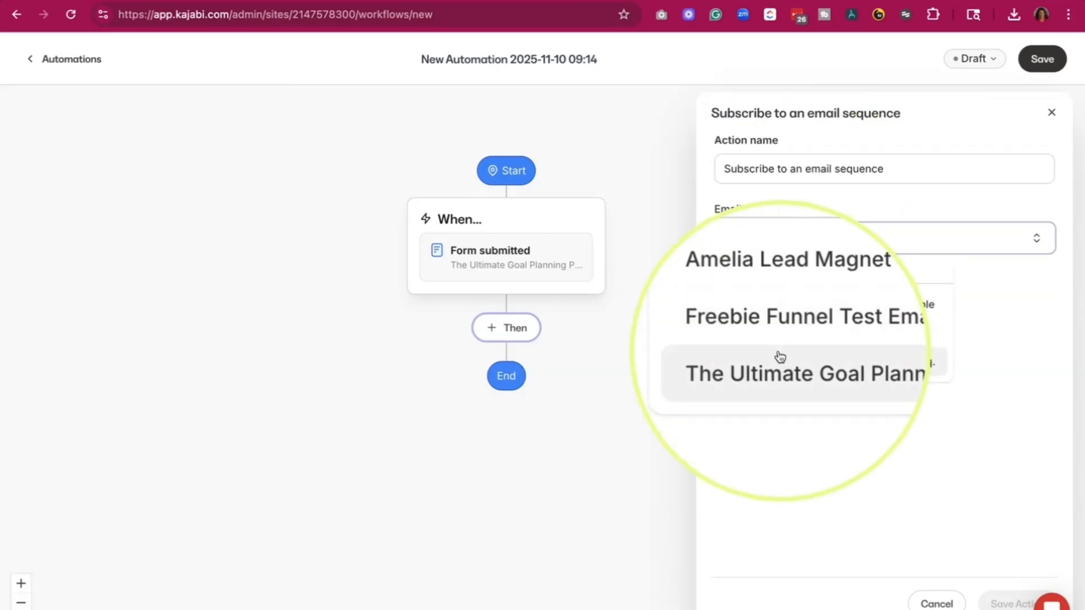
left_click(833, 367)
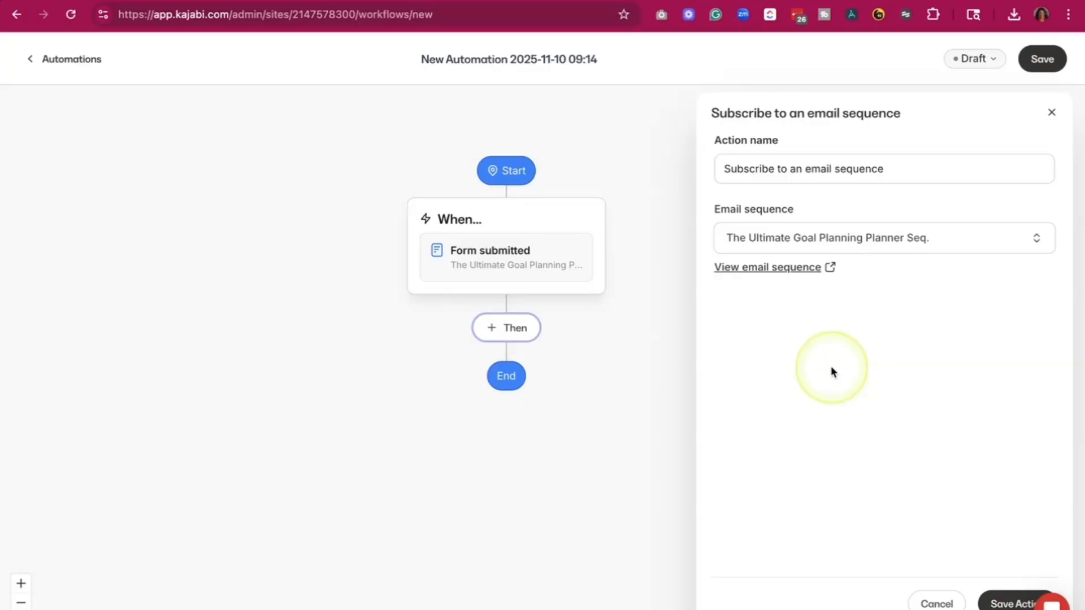
left_click(1003, 603)
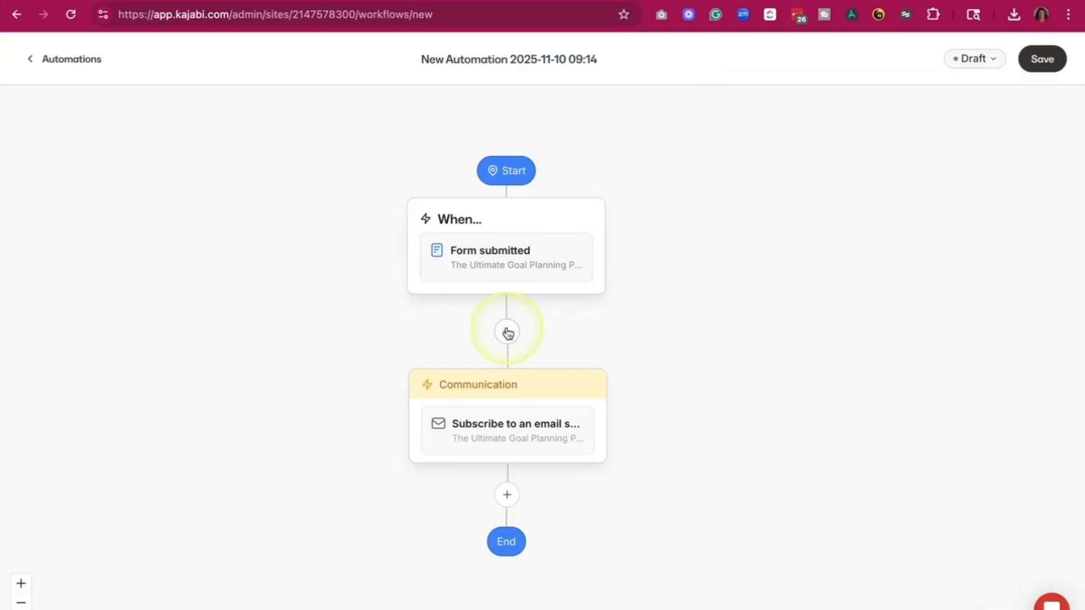
- Add an action after the email sequence subscription that adds the new tag "Ultimate Goal Planning Planner", and save it
left_click(507, 496)
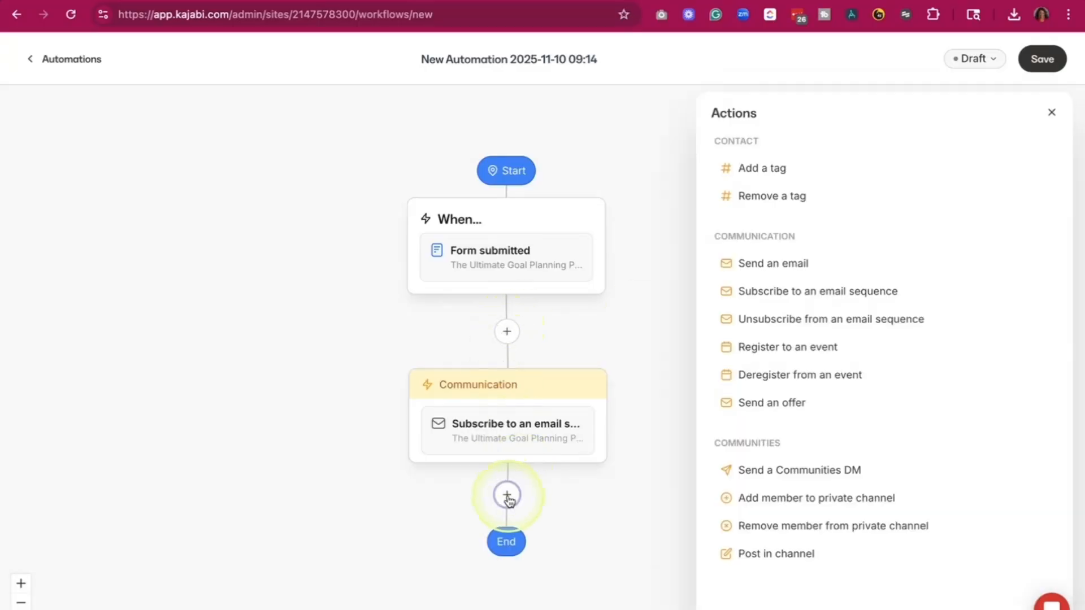
left_click(759, 181)
left_click(758, 223)
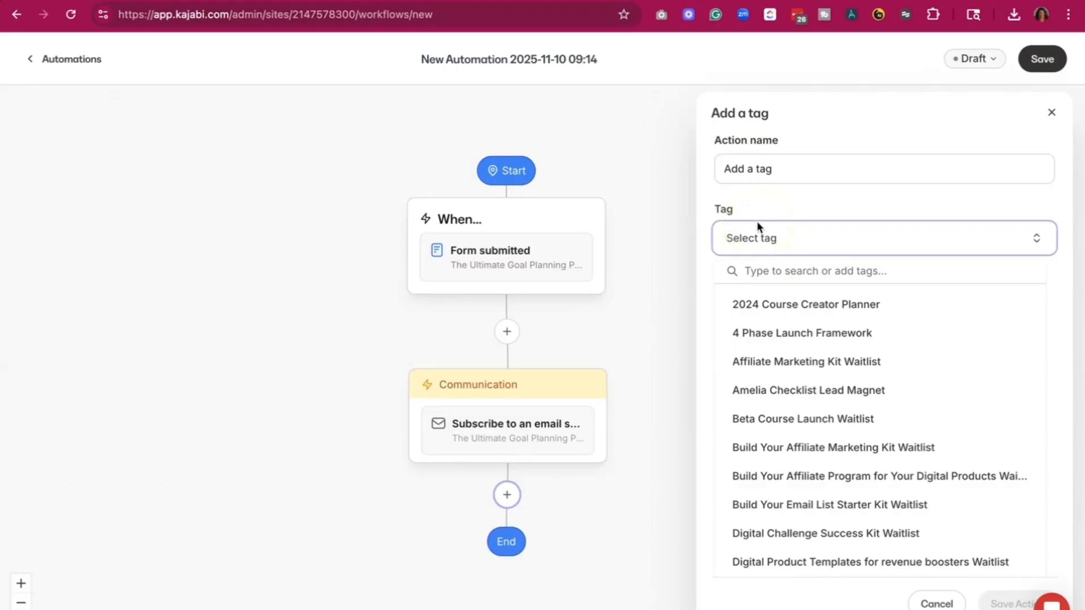
left_click(758, 234)
left_click(757, 236)
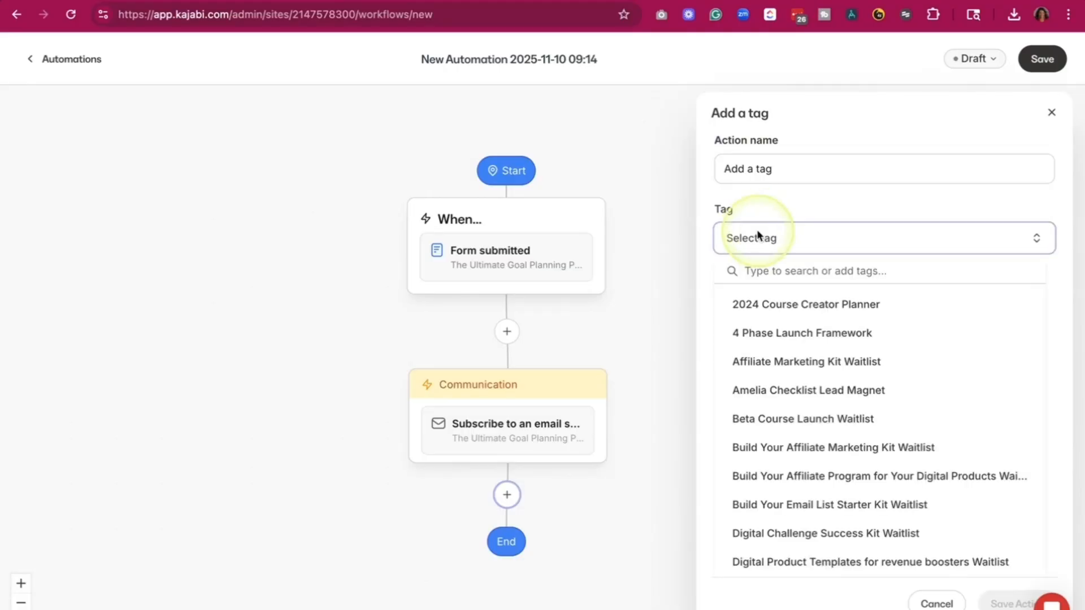
left_click(748, 270)
type("Ul")
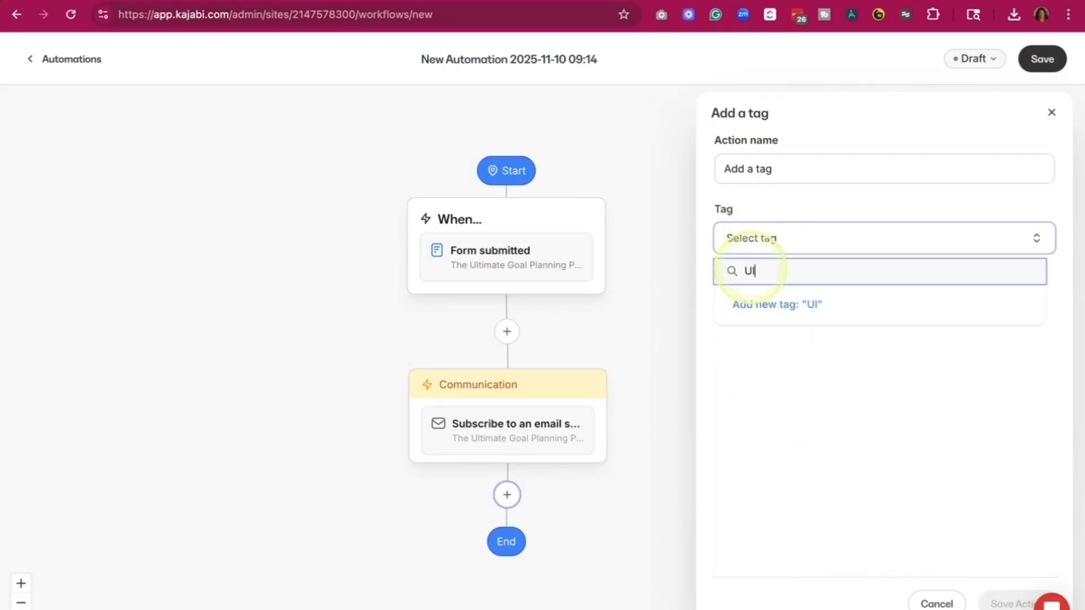
type("timate Goal Planne")
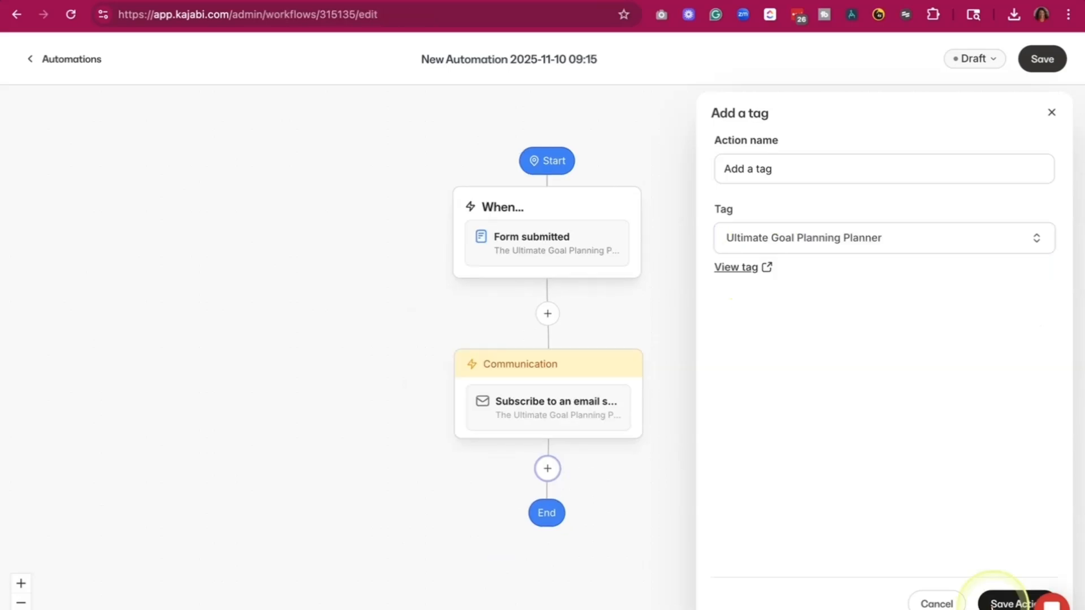
left_click(993, 603)
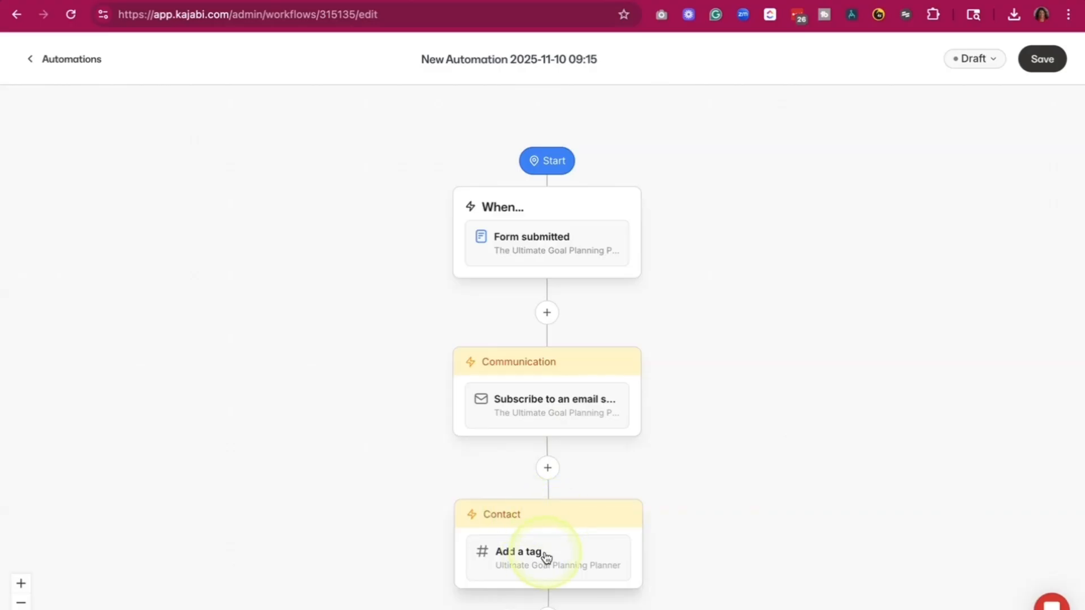
- Rename the automation as "The Ultimate Planning Planner Automation"
left_click(600, 67)
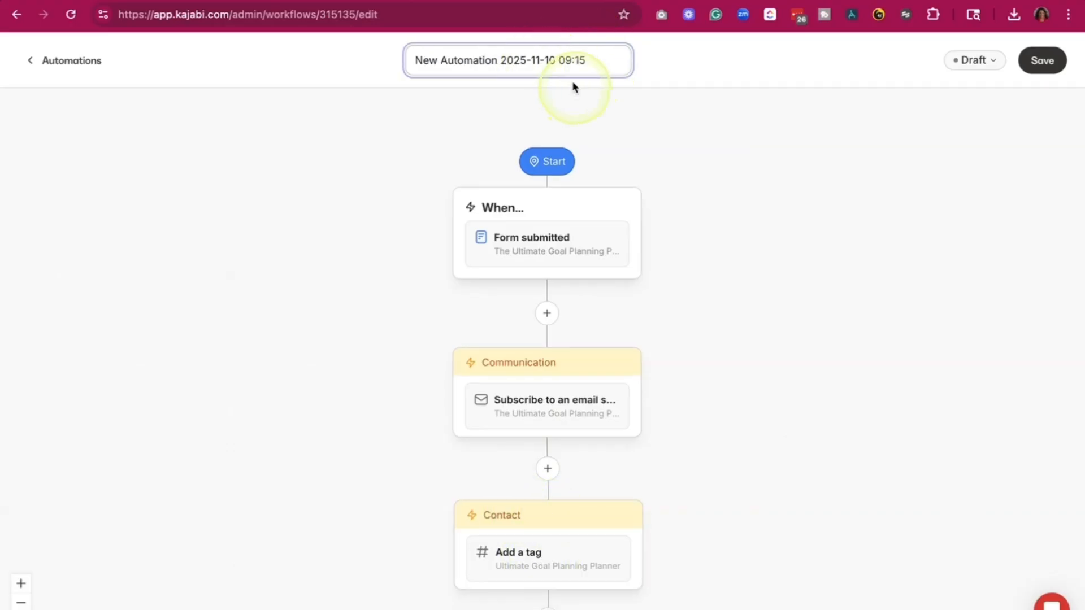
triple_click(537, 68)
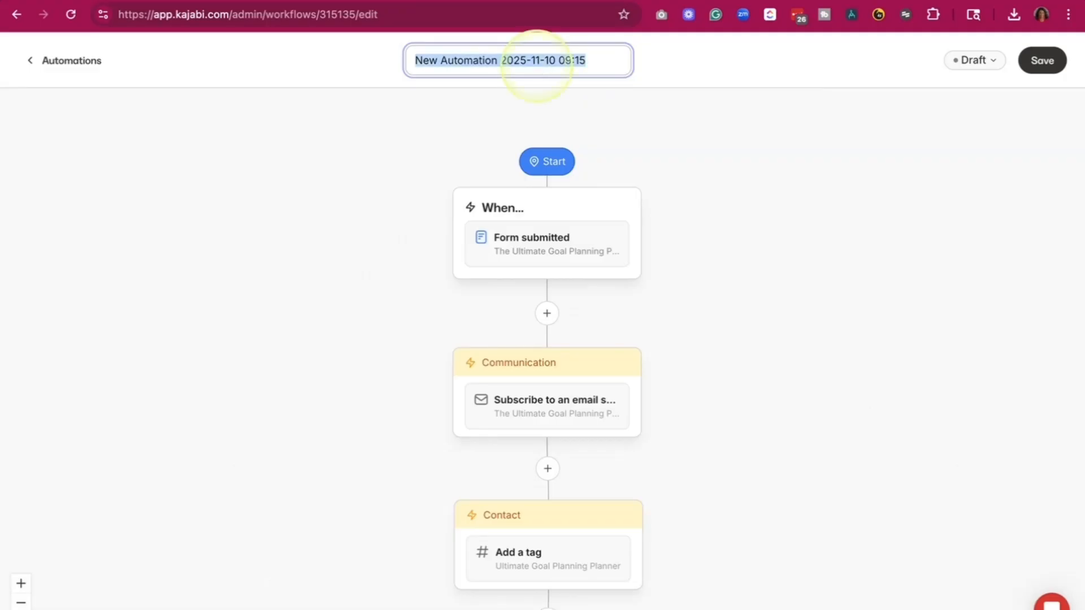
type("The Ultimate Planning ")
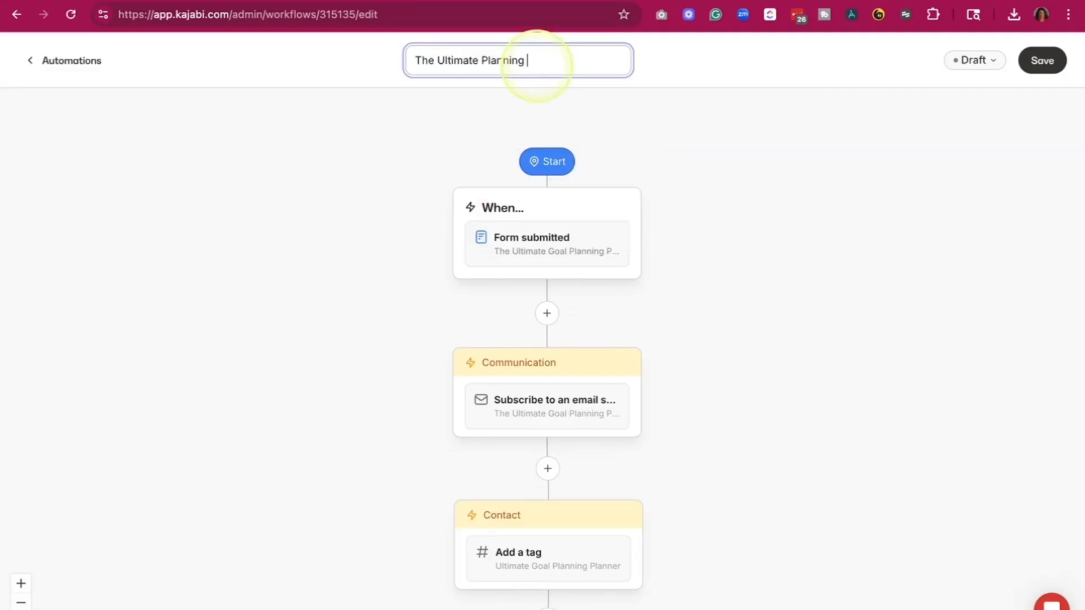
type("Planner Automation")
left_click(726, 144)
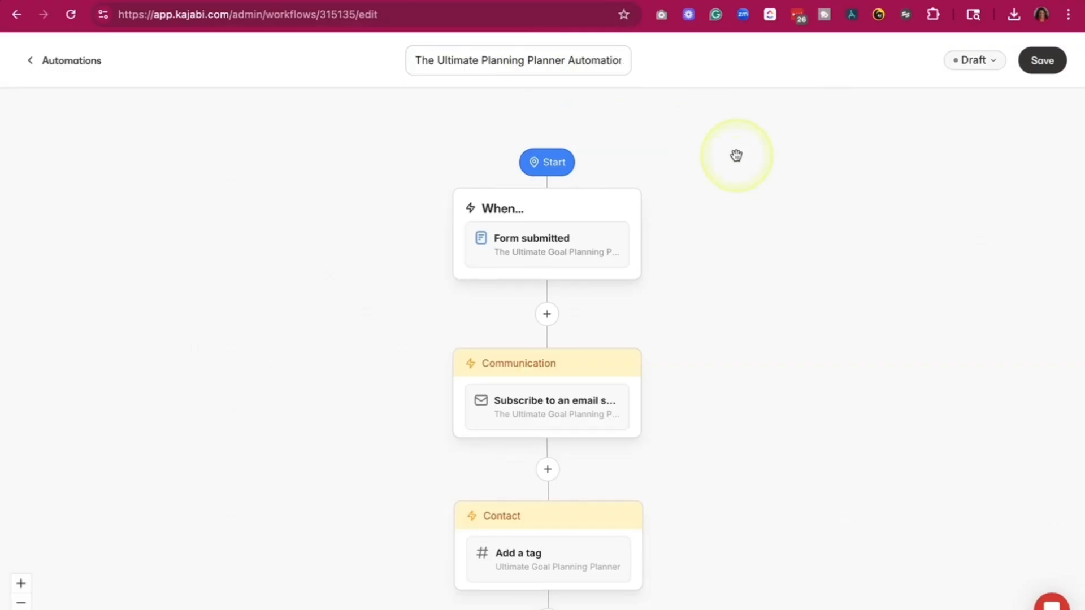
- Change the automation's status from draft to published and save it
left_click(1035, 67)
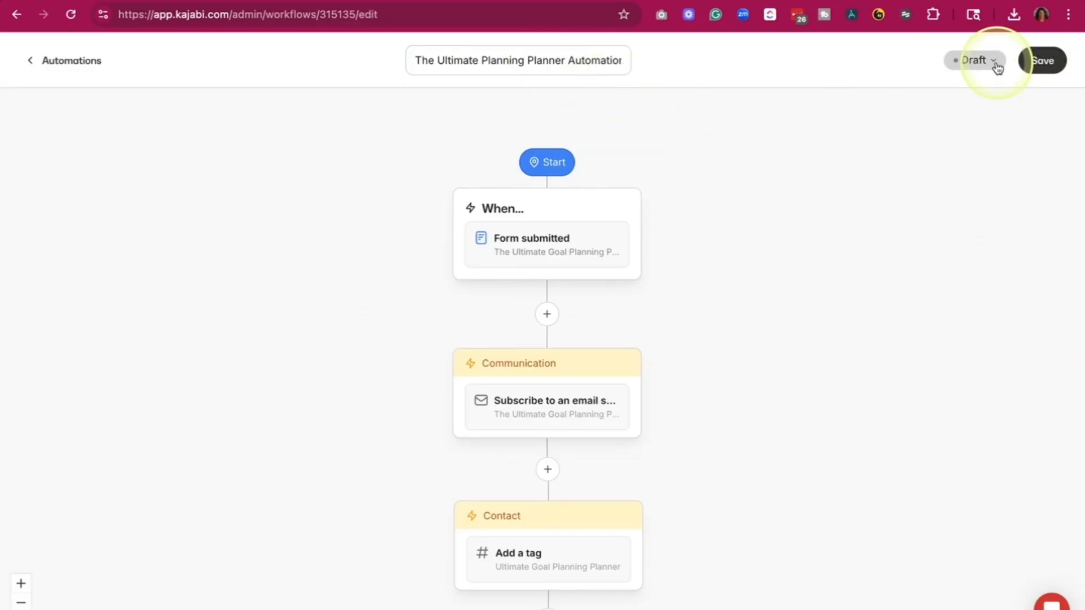
left_click(993, 61)
left_click(927, 124)
left_click(1049, 68)
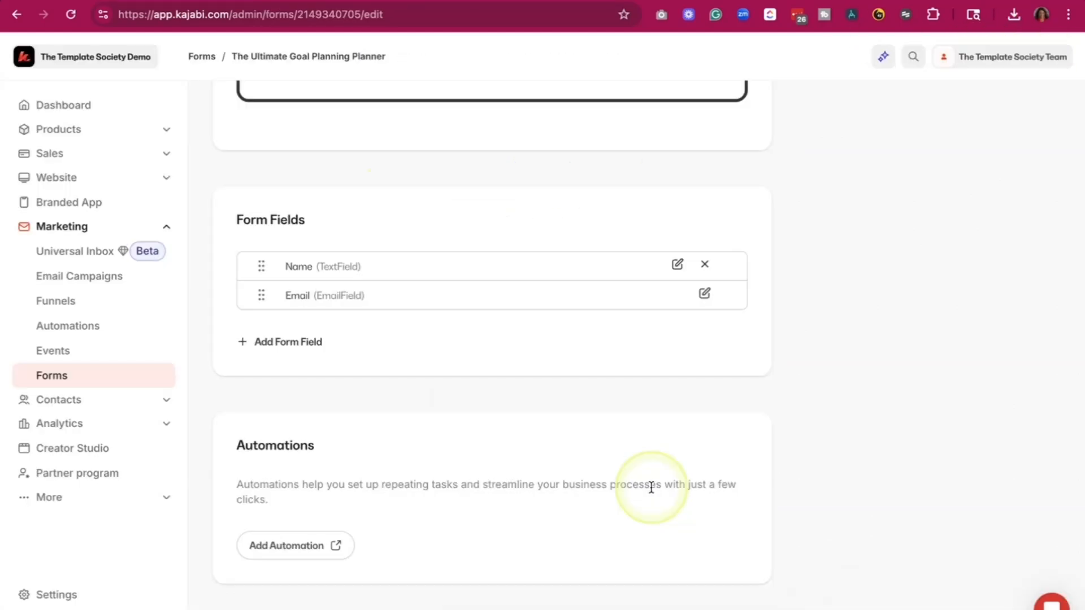
- Reload the planner form's page and check its automations list and after-submission options
left_click(71, 16)
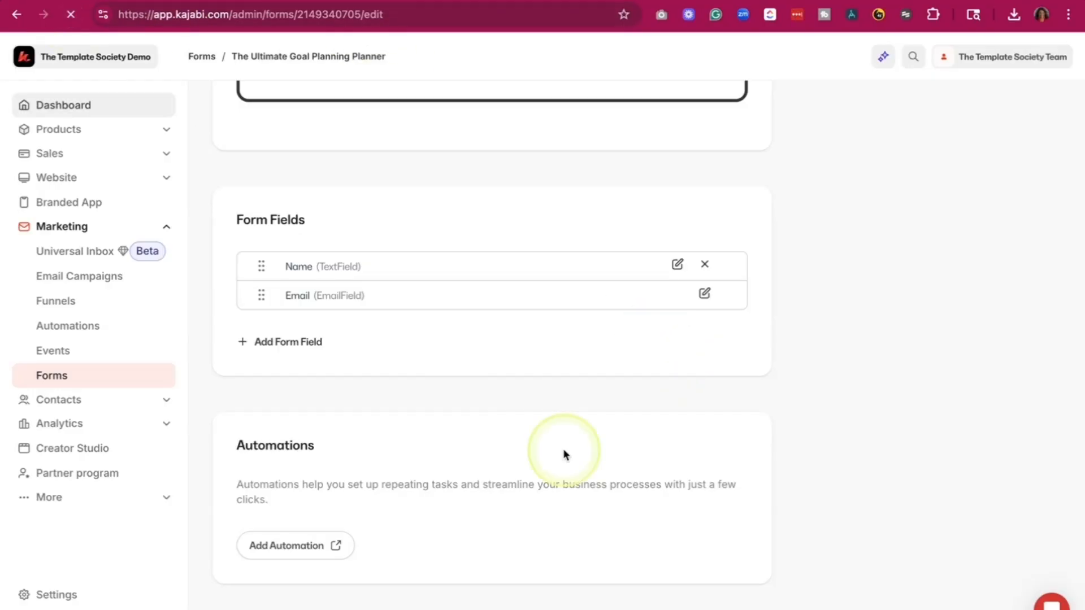
scroll(564, 450, "down", 3)
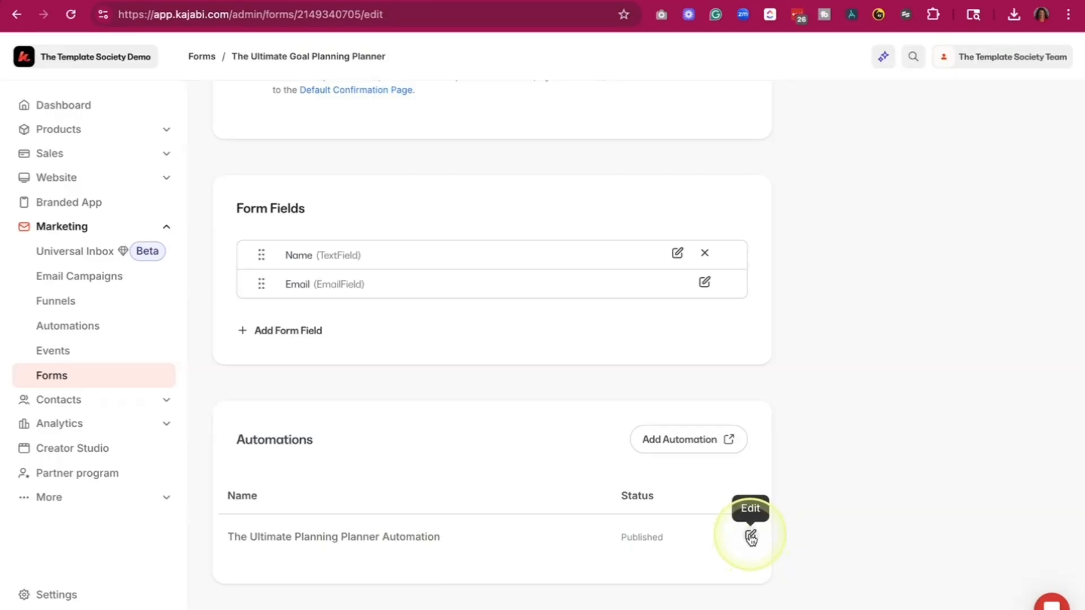
scroll(707, 423, "up", 8)
scroll(707, 422, "up", 3)
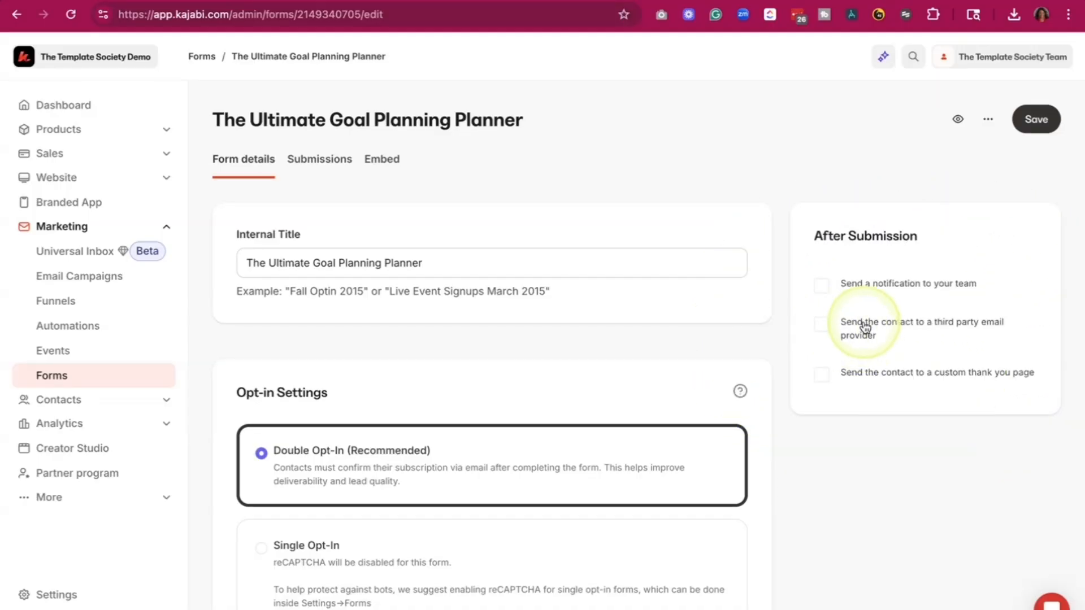
key("ctrl+super+space")
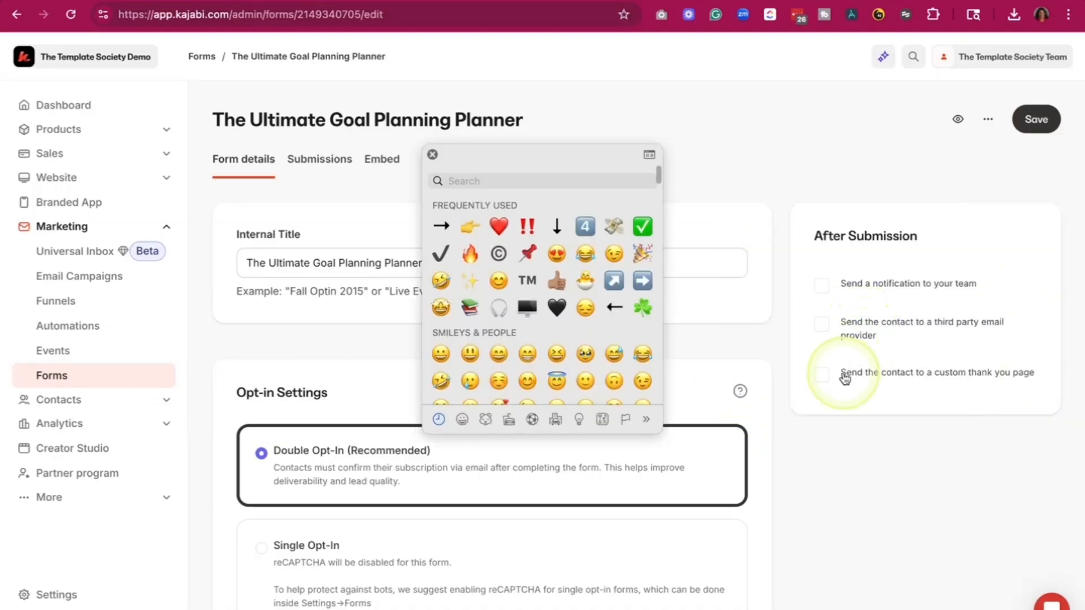
left_click(432, 154)
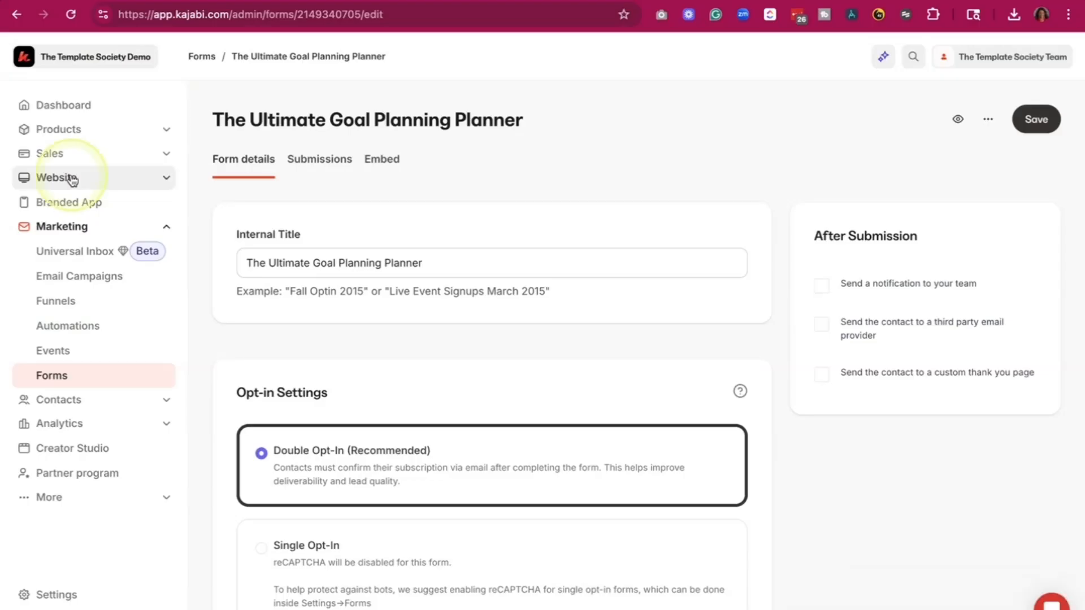
- Start a new landing page from the website's landing pages and look through the opt-in templates
left_click(156, 183)
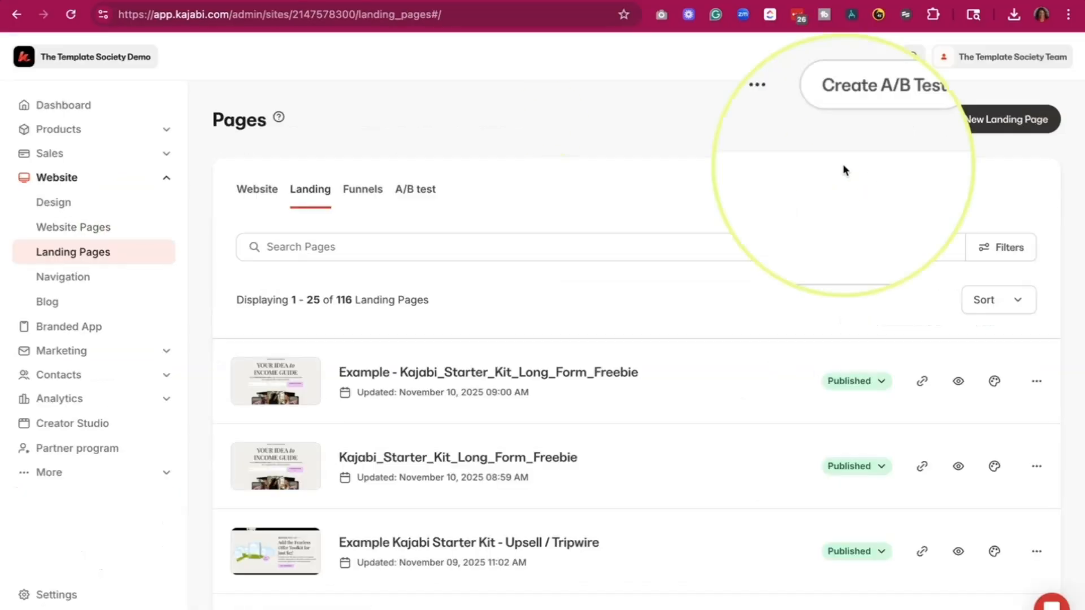
left_click(971, 131)
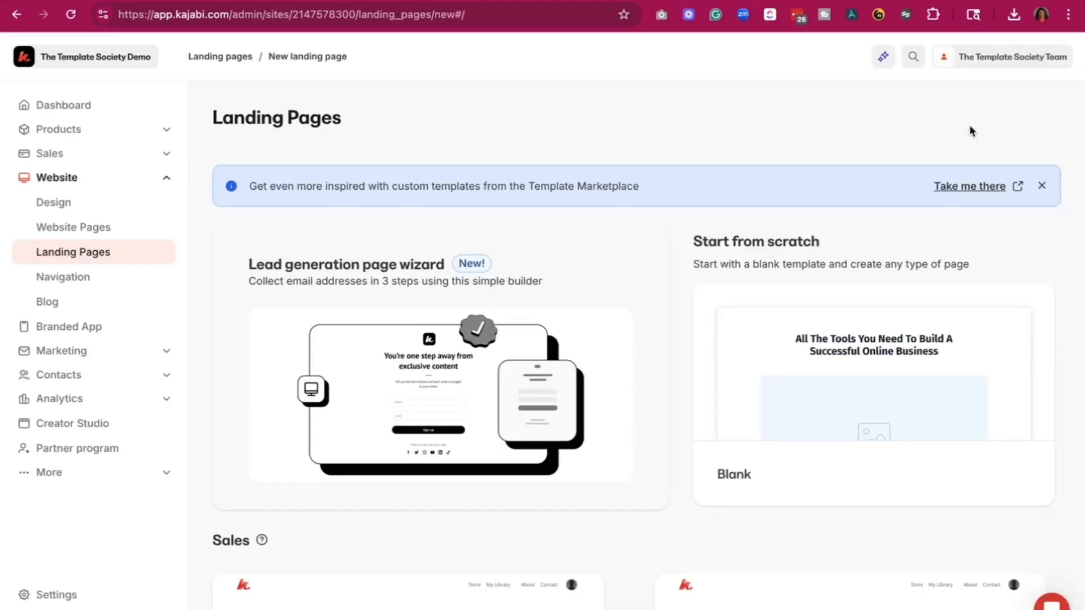
scroll(907, 338, "down", 12)
scroll(908, 339, "down", 15)
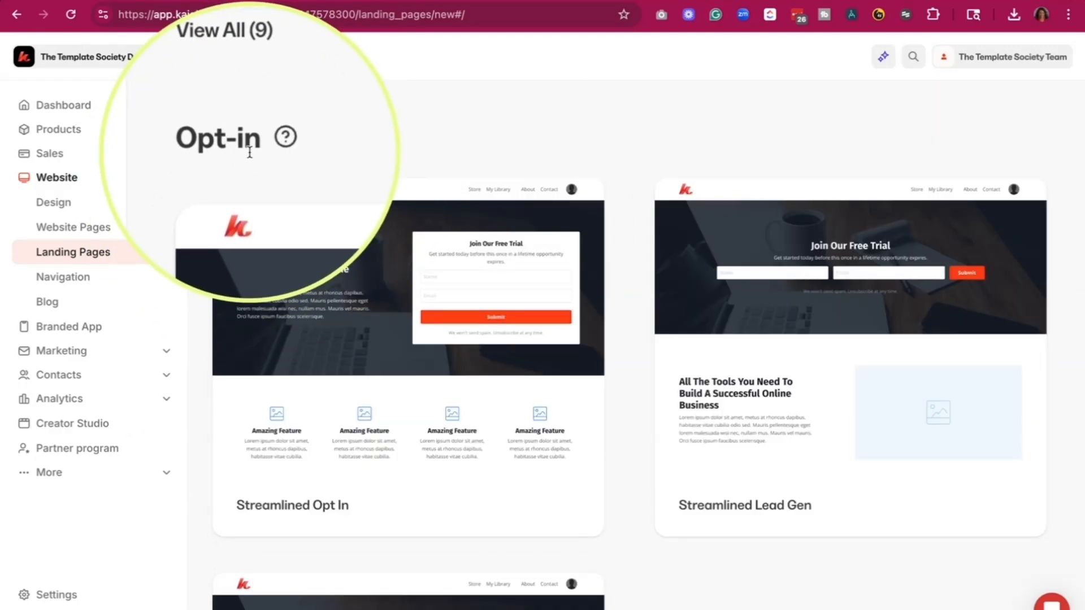
scroll(503, 364, "down", 5)
scroll(318, 515, "down", 5)
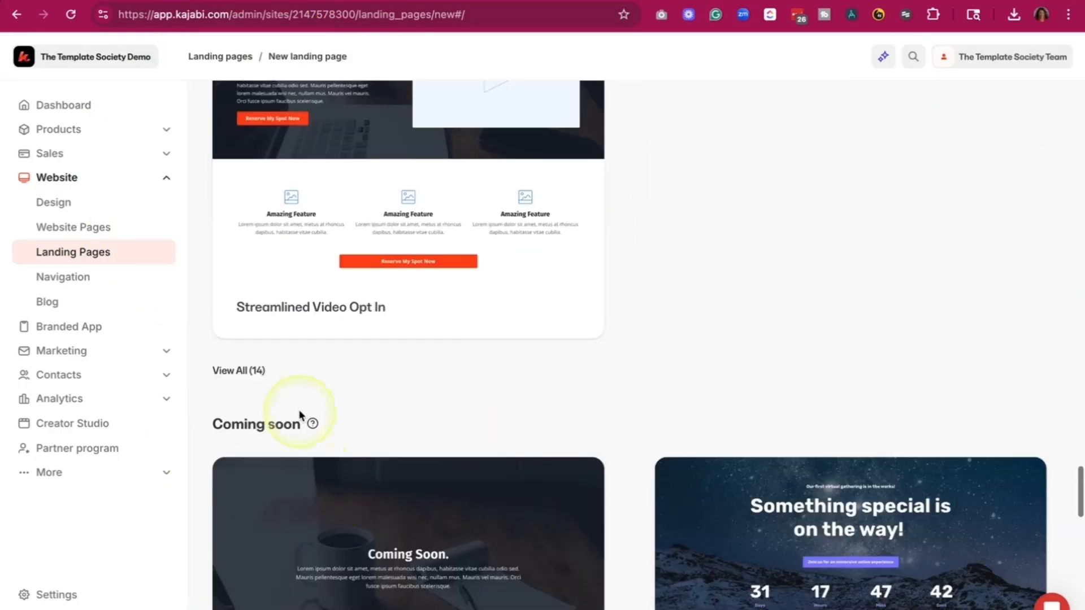
- Expand the complete set of opt-in templates, browse them and preview the Isabelle template
left_click(233, 365)
scroll(698, 381, "down", 20)
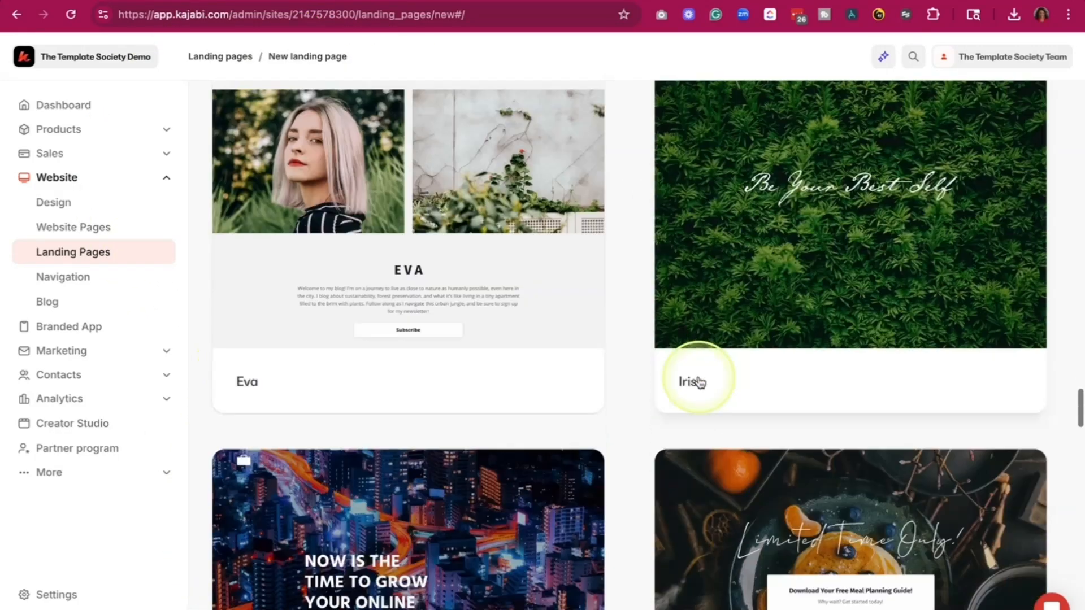
scroll(699, 383, "down", 3)
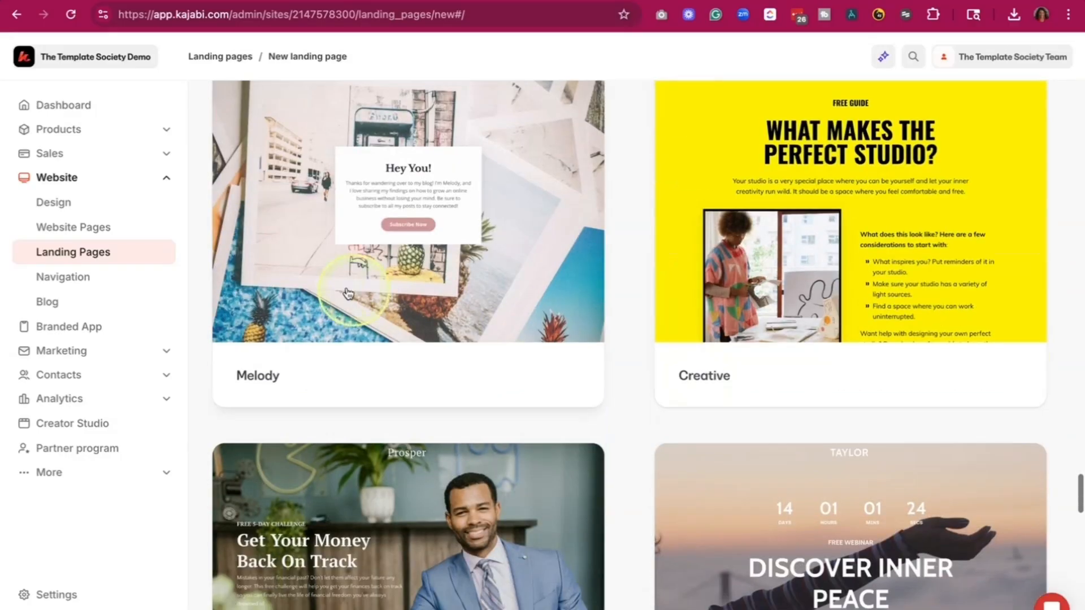
scroll(915, 517, "down", 9)
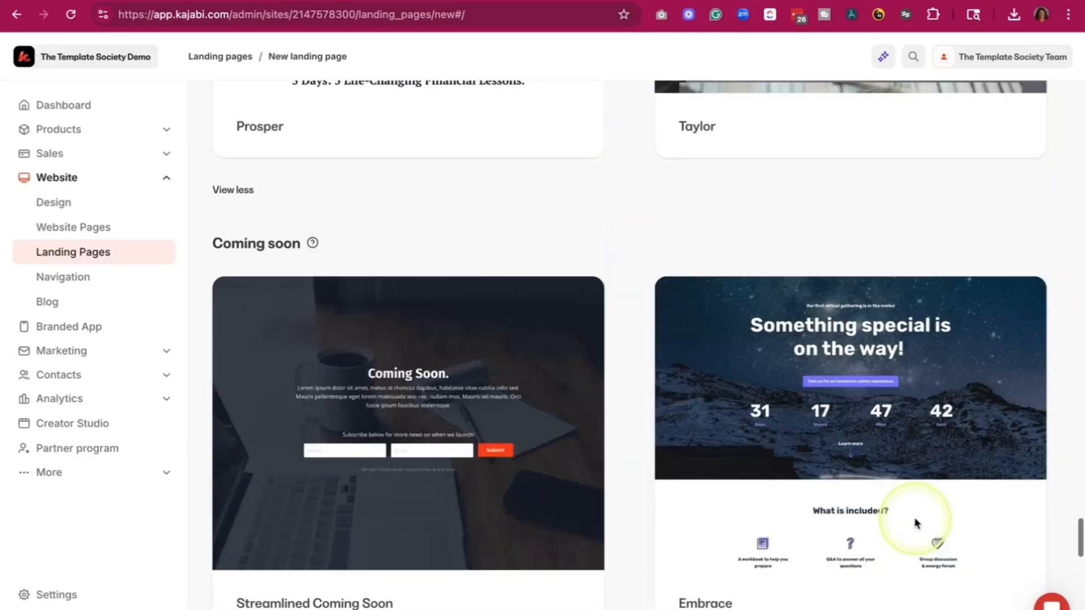
scroll(915, 516, "up", 20)
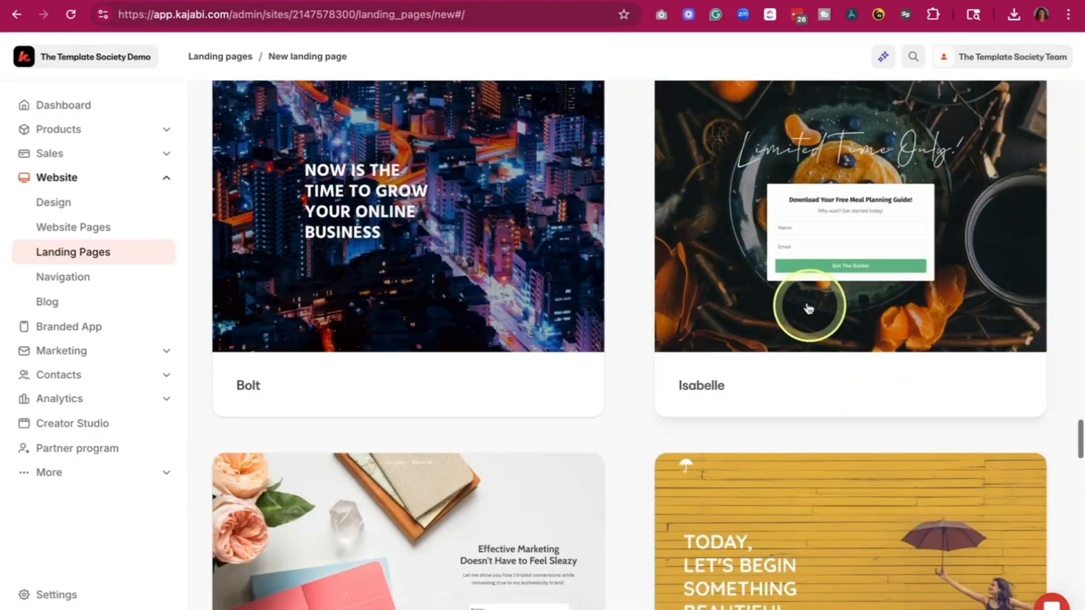
left_click(808, 307)
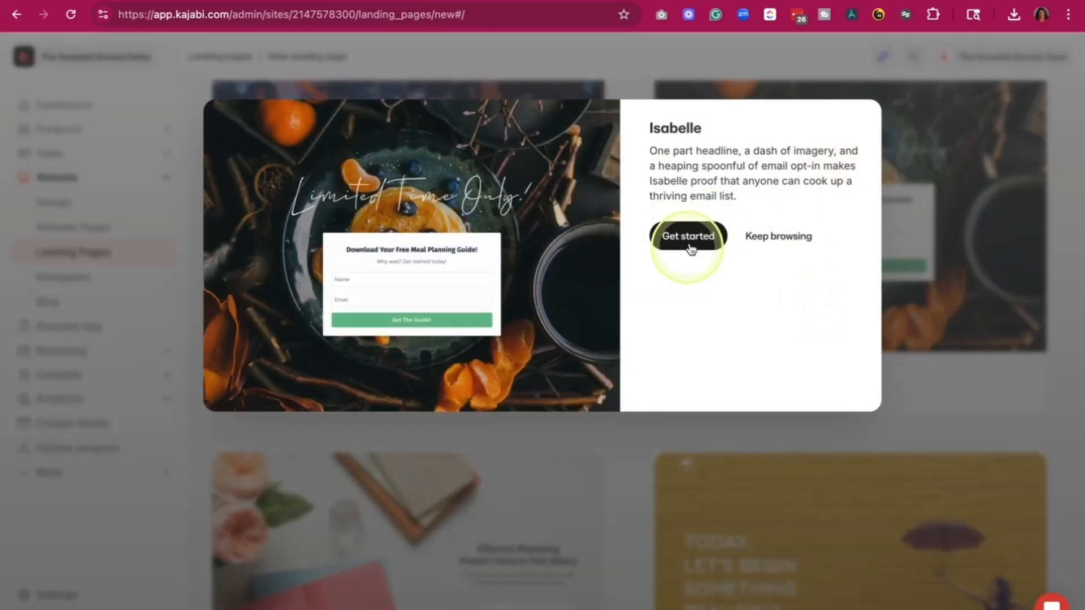
left_click(1008, 269)
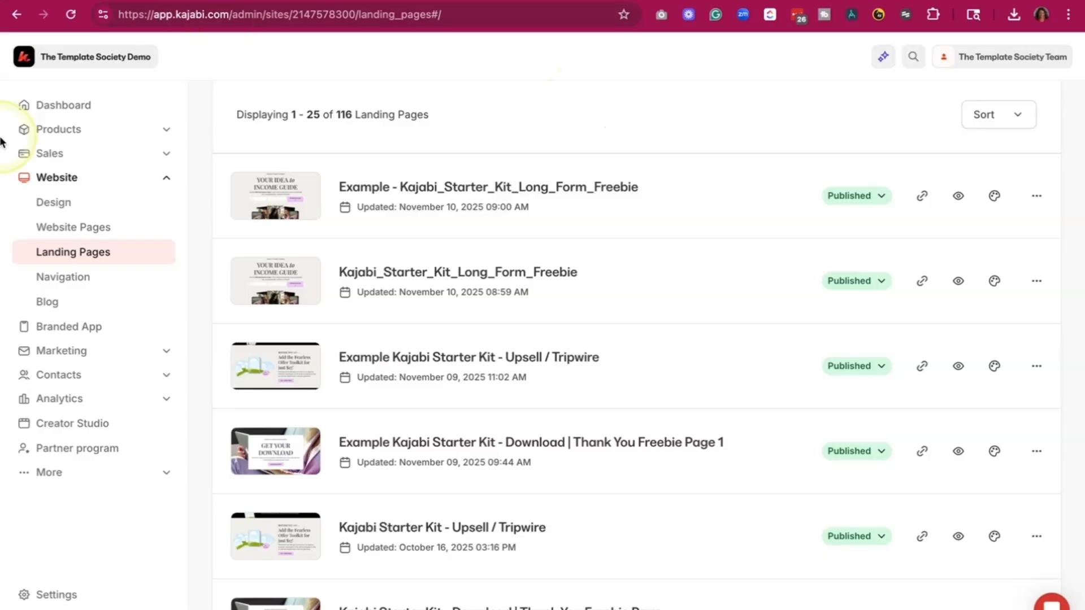
left_click(63, 129)
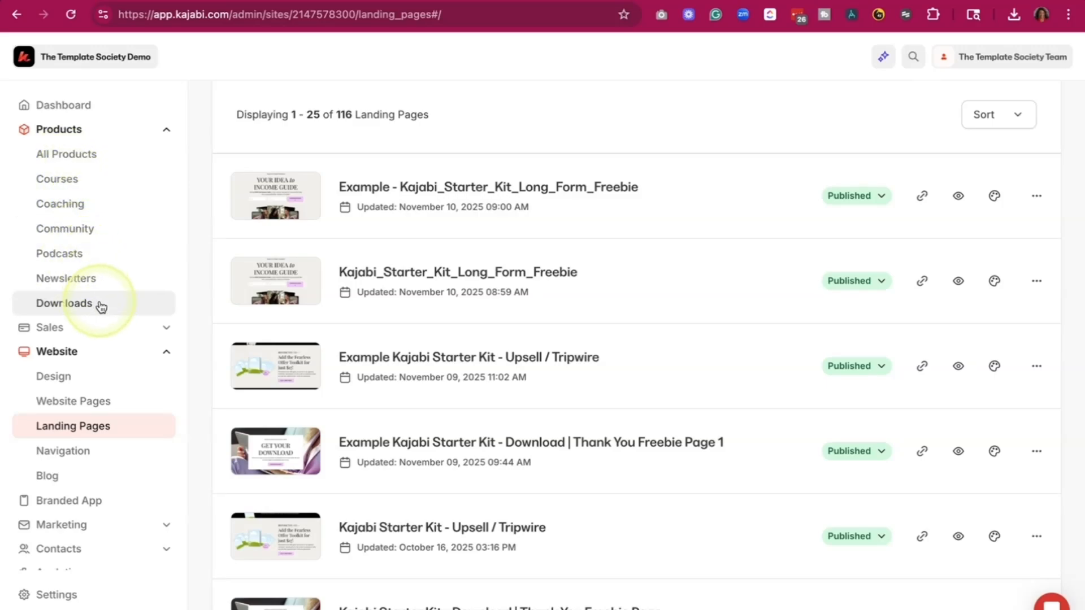
left_click(148, 154)
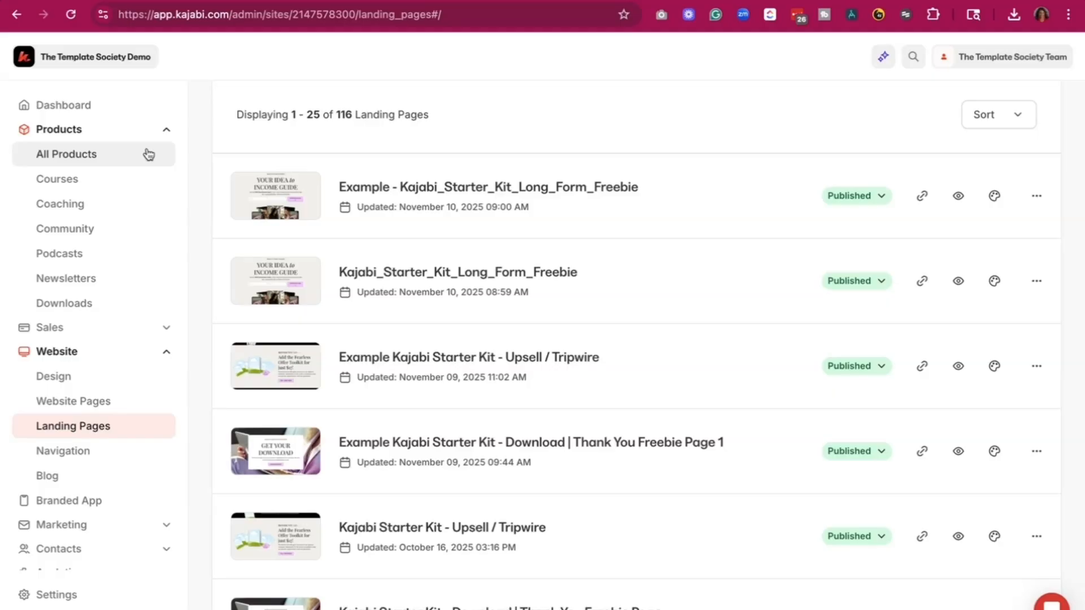
- Open the landing page "Example - Kajabi_Starter_Kit_Long_Form_Freebie" in the page editor and show its list of sections
left_click(994, 197)
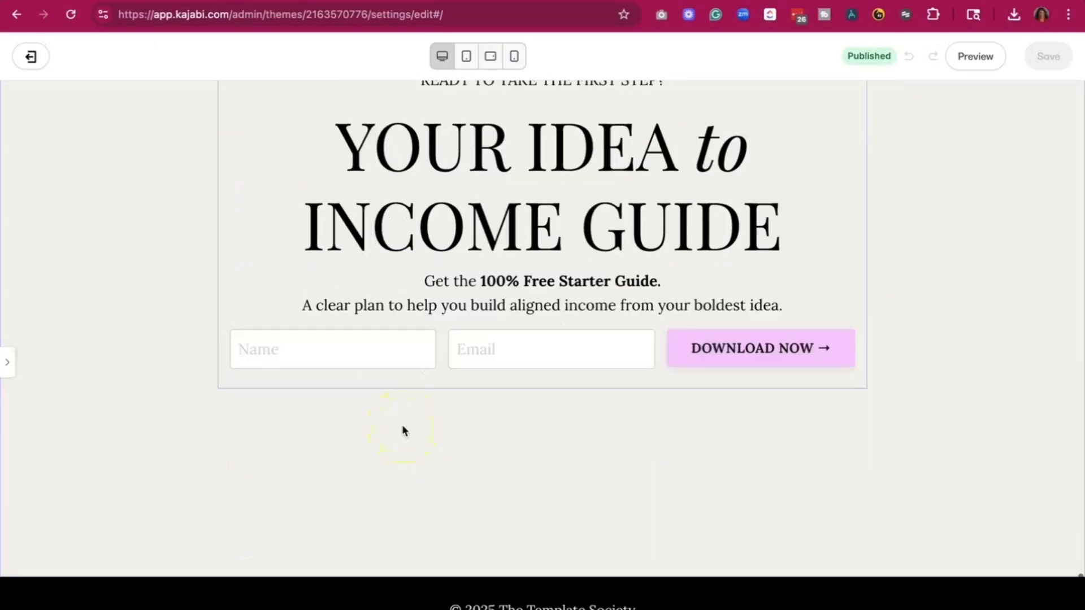
scroll(401, 425, "up", 20)
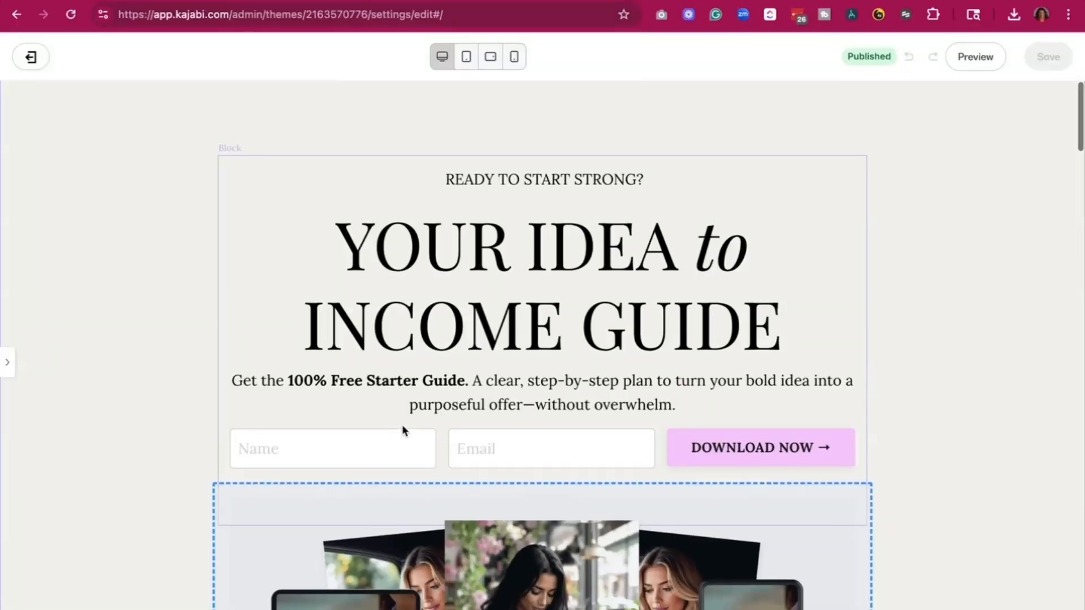
left_click(13, 364)
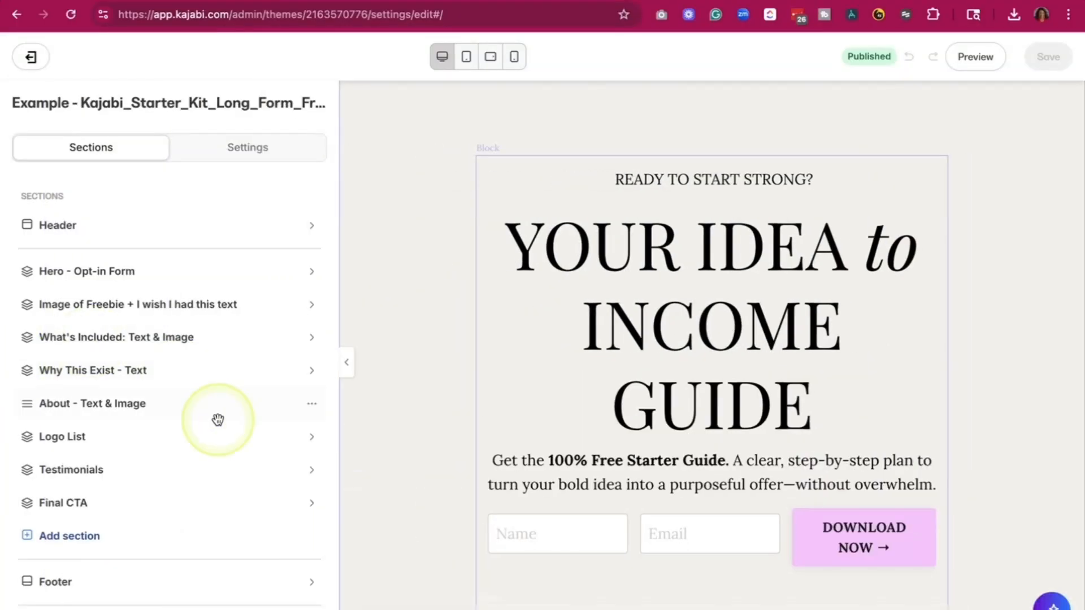
- Hide the page's Final CTA, Testimonials, Logo List and About - Text & Image sections, and collapse the section list
scroll(215, 417, "down", 4)
left_click(311, 315)
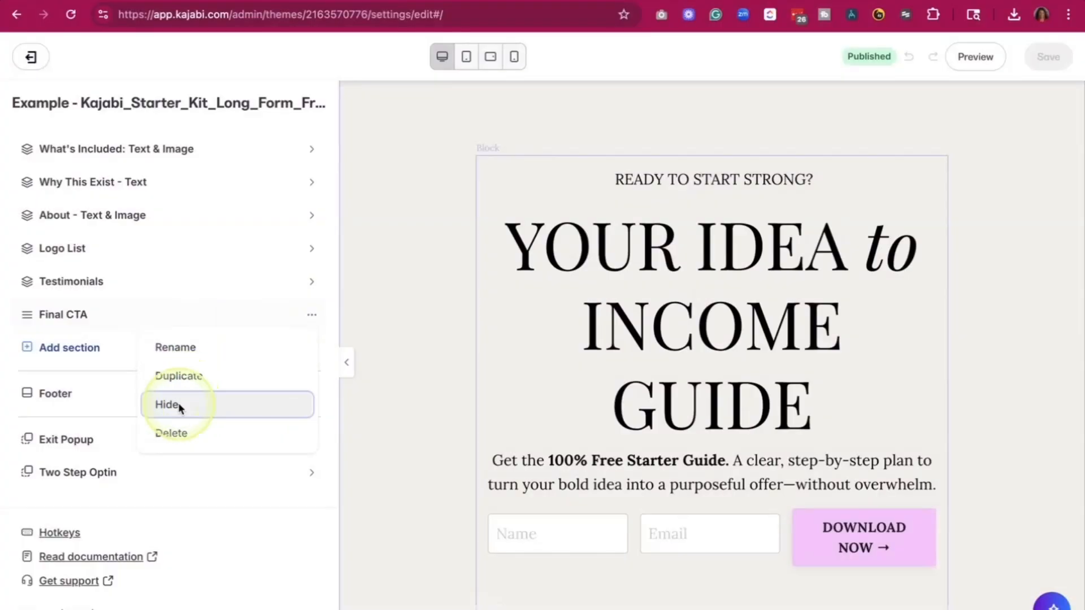
left_click(173, 404)
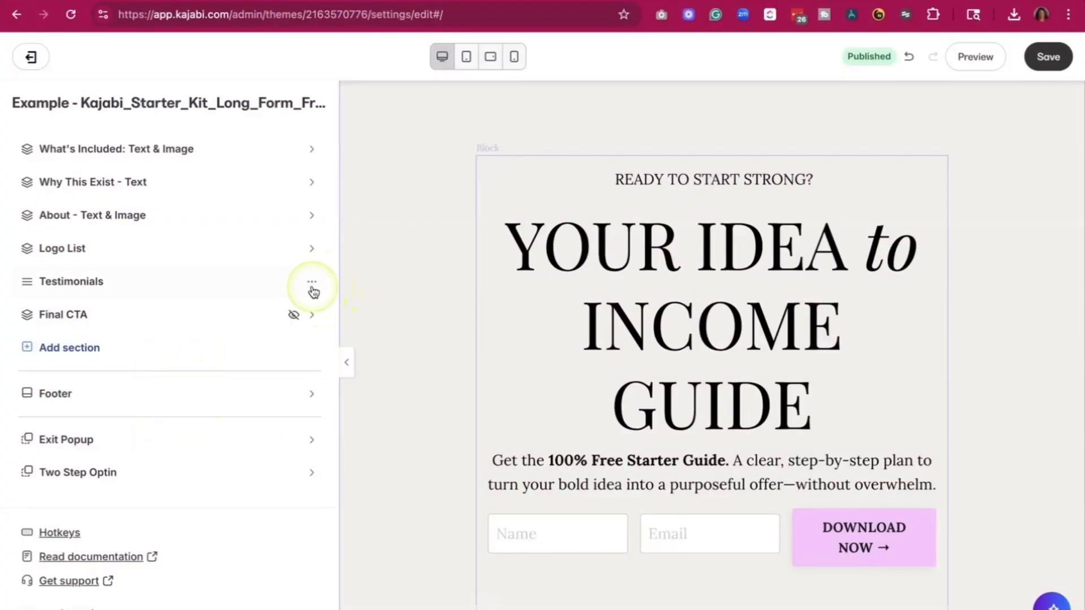
left_click(312, 291)
left_click(211, 368)
left_click(312, 251)
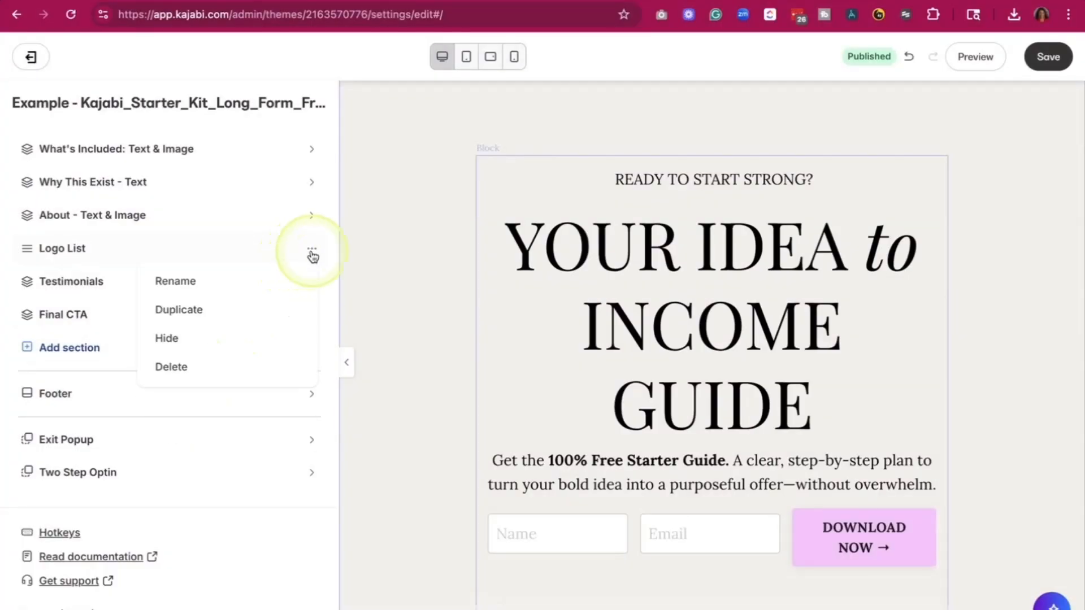
left_click(208, 338)
left_click(308, 217)
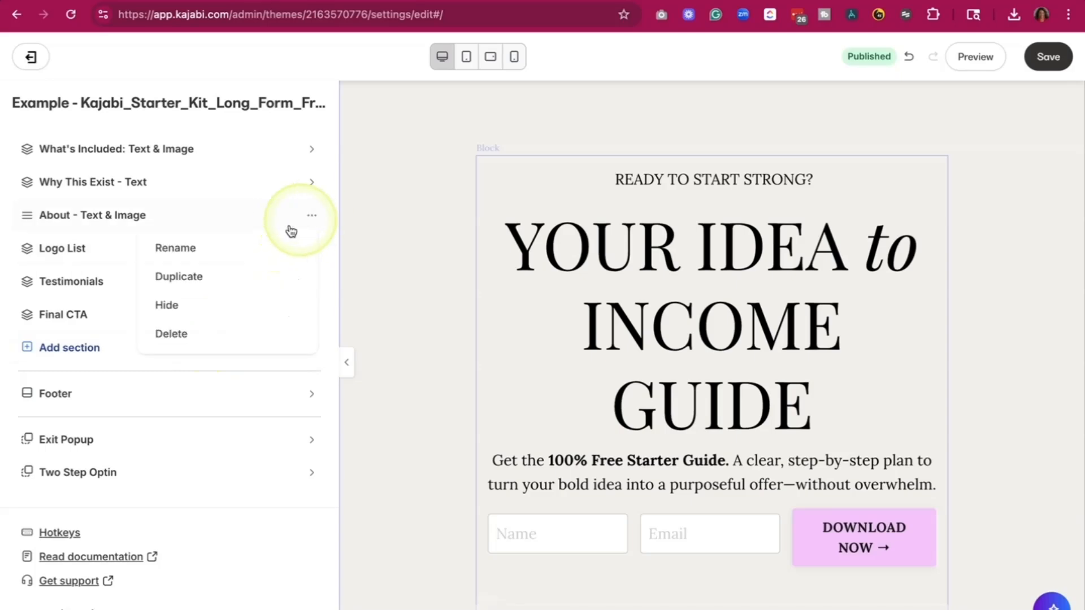
left_click(213, 307)
left_click(347, 362)
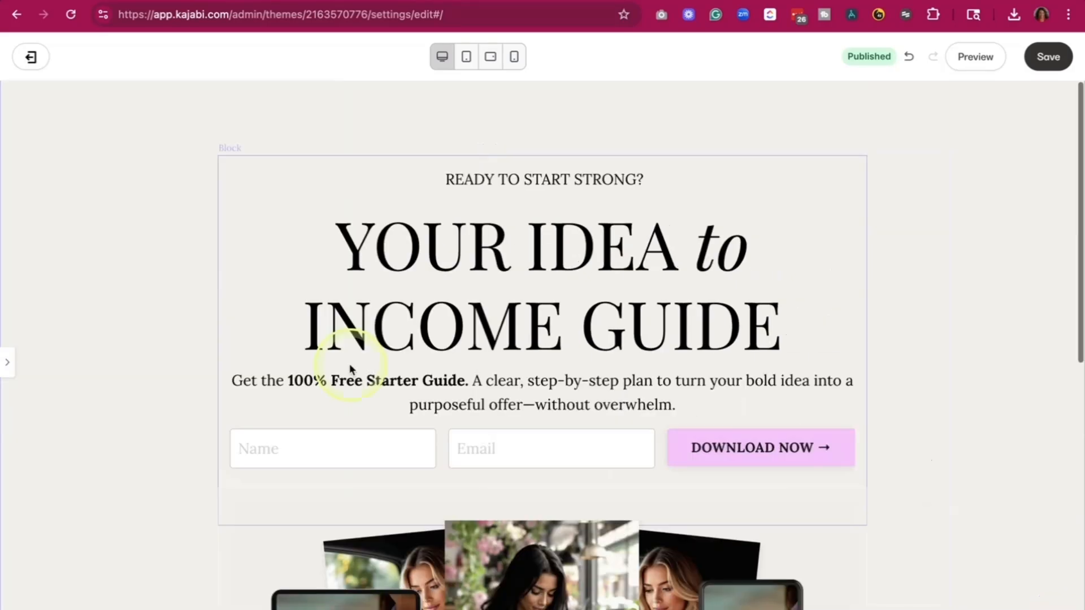
- Look over the shortened page from the hero to the guide text, and try selecting the hero headline as inline-editable text
scroll(350, 368, "down", 10)
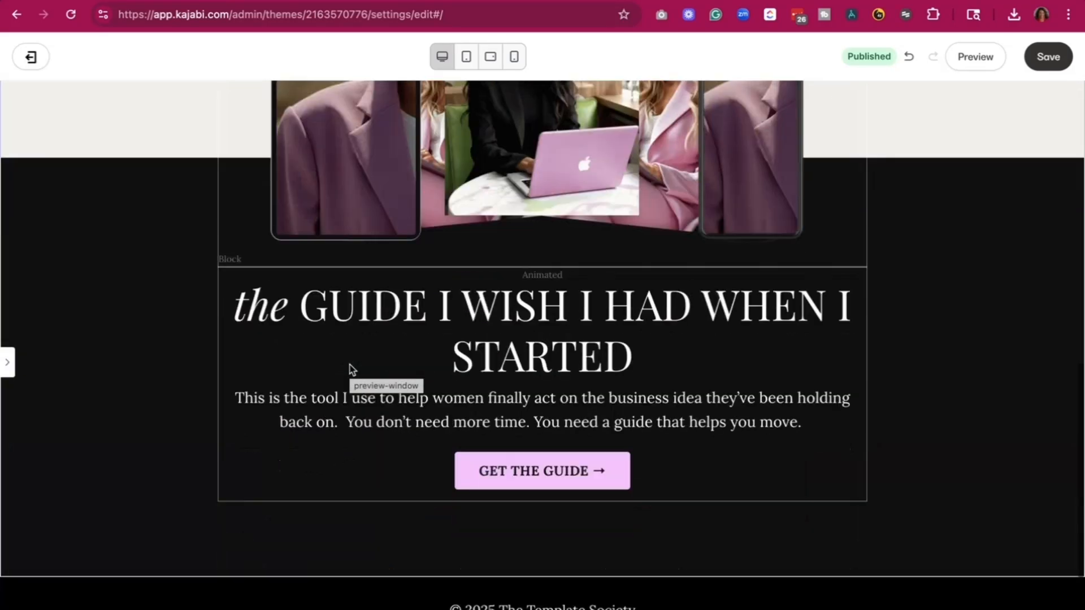
scroll(351, 368, "up", 4)
scroll(351, 368, "down", 3)
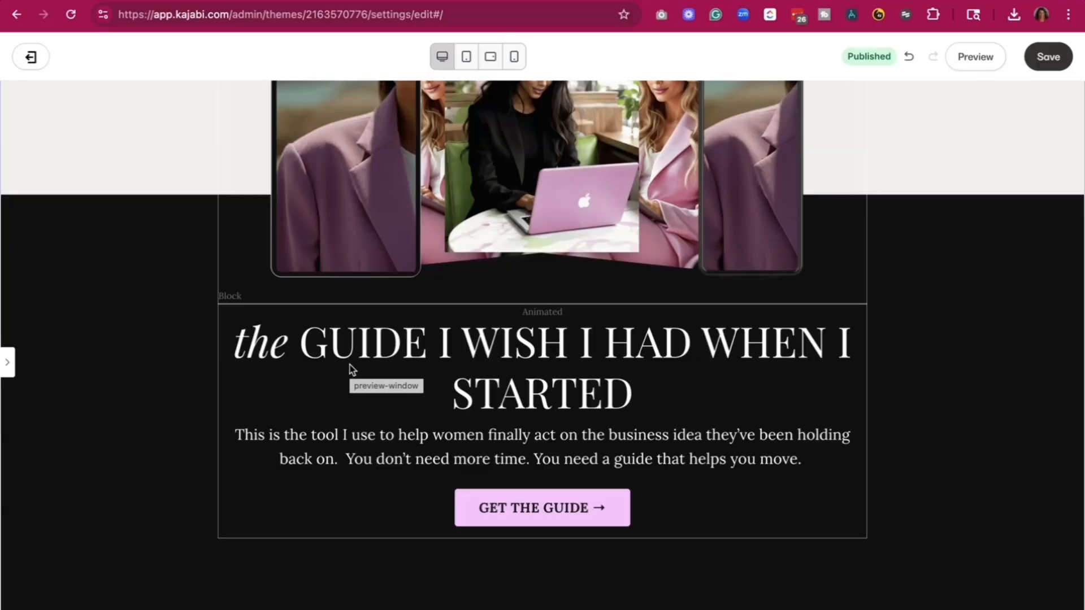
scroll(351, 370, "up", 6)
left_click(474, 176)
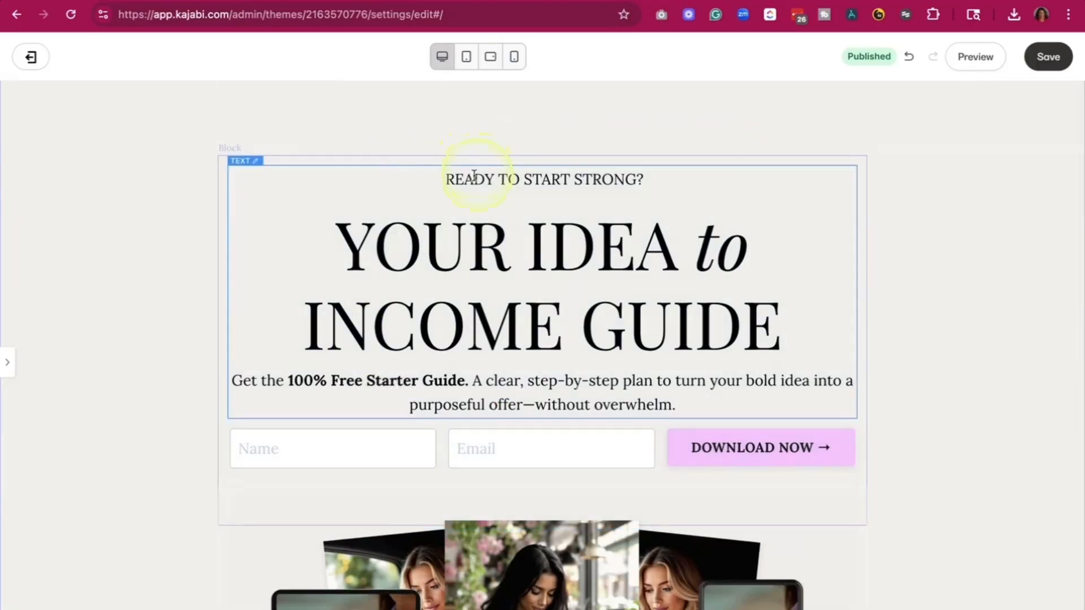
left_click(534, 209)
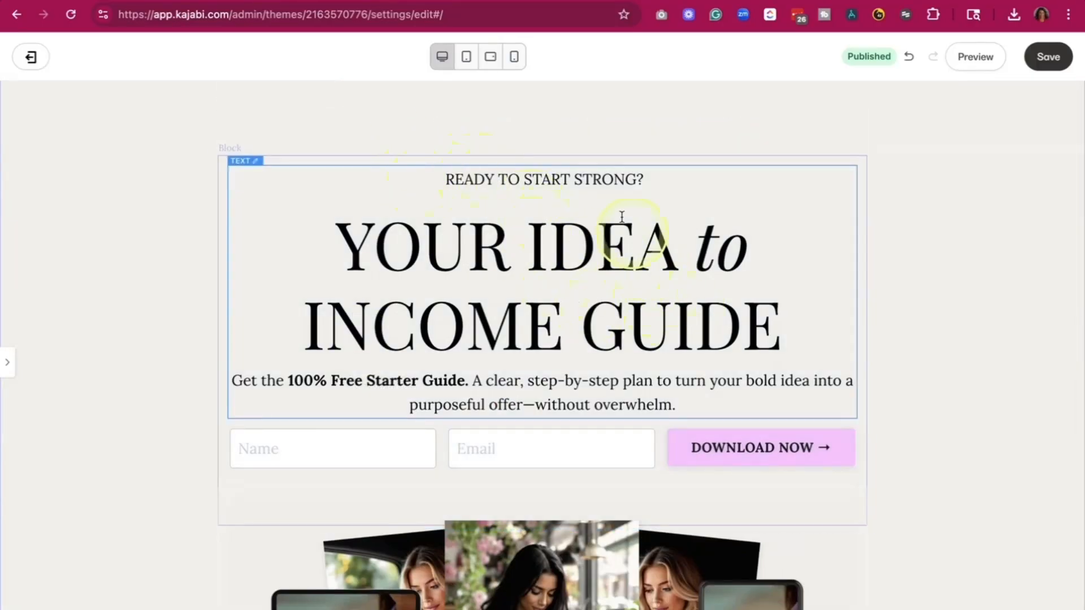
left_click(390, 249)
double_click(384, 270)
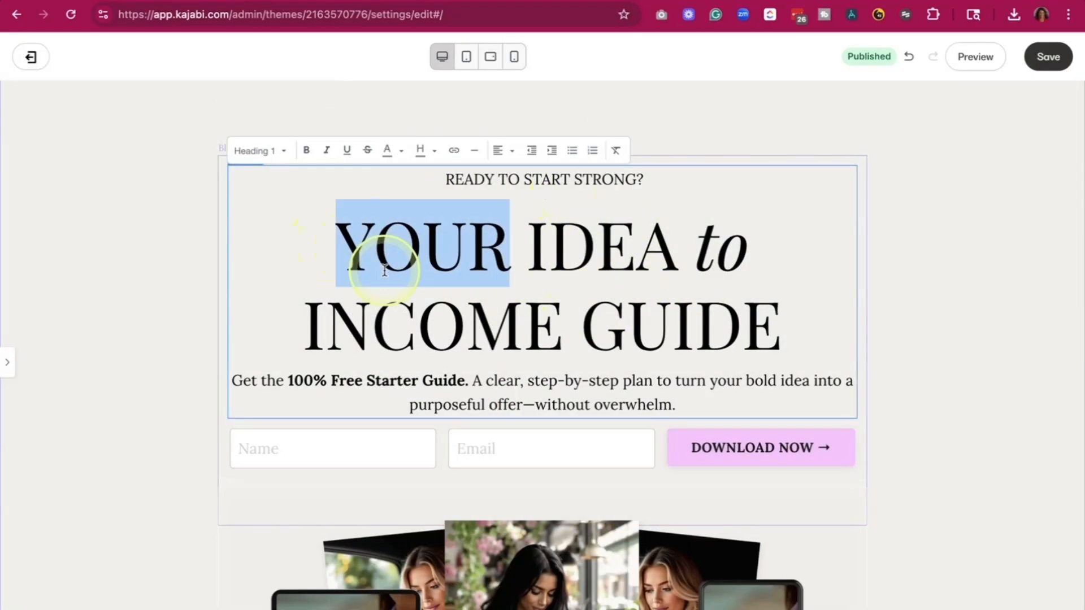
left_click(384, 270)
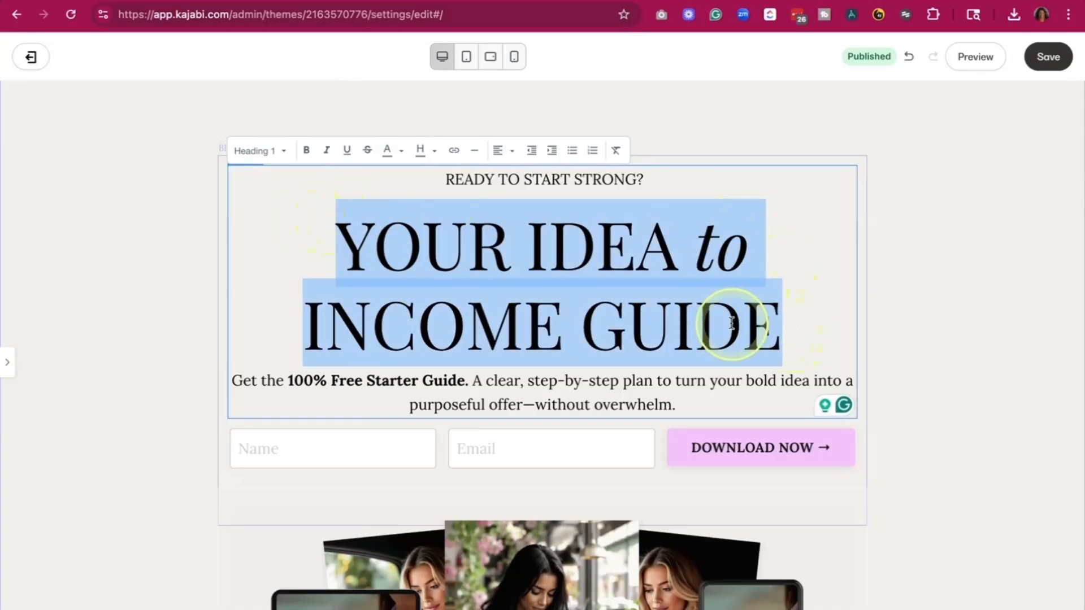
left_click(444, 179)
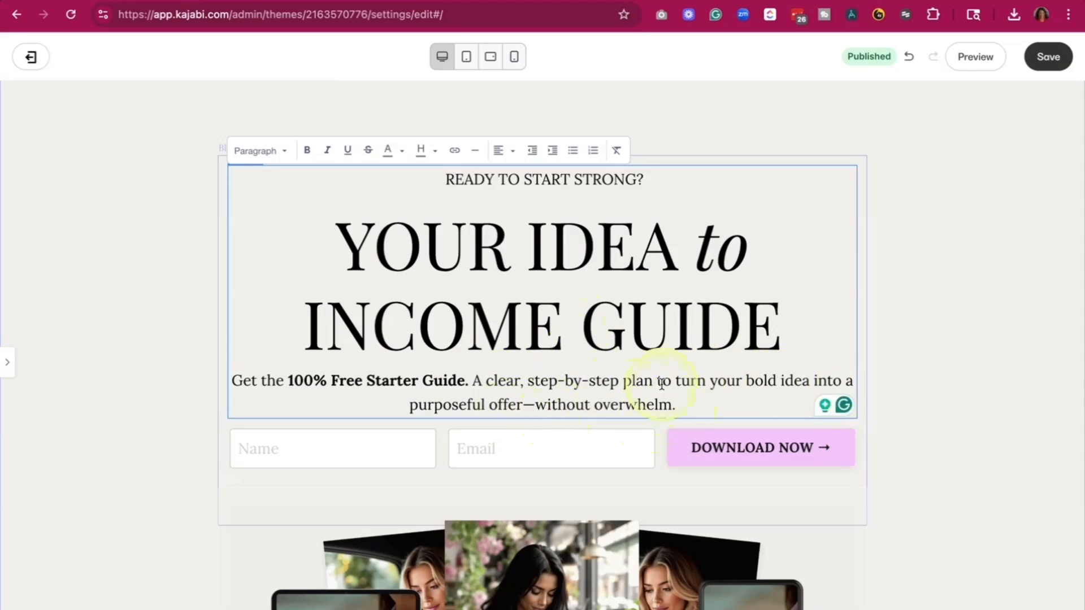
- Review the hero's text and opt-in form, the image collage and the closing guide section with its call-to-action button
scroll(689, 395, "down", 1)
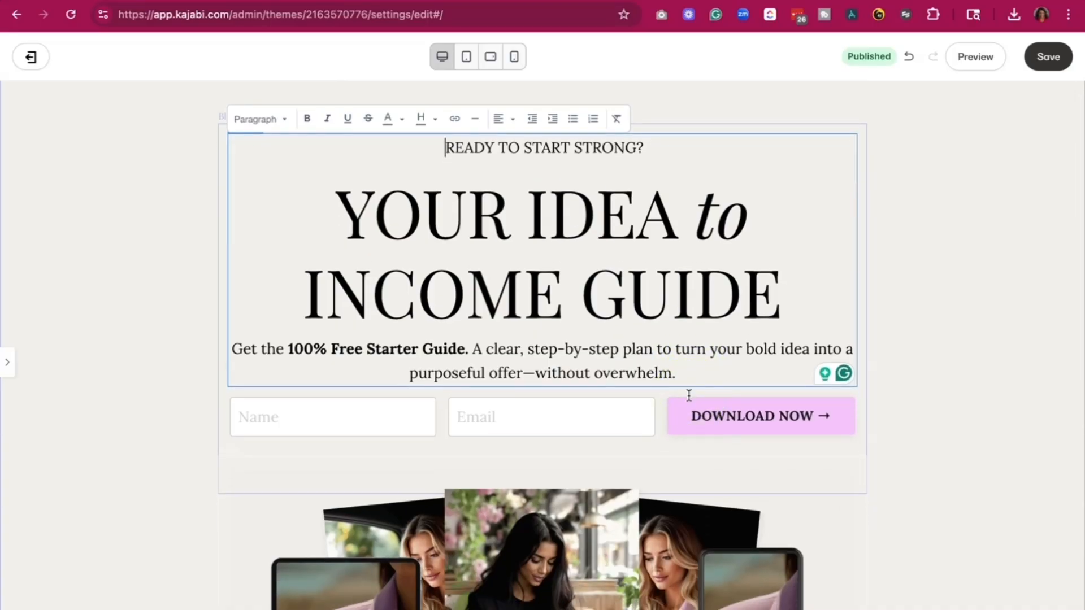
scroll(688, 395, "down", 8)
scroll(686, 400, "up", 3)
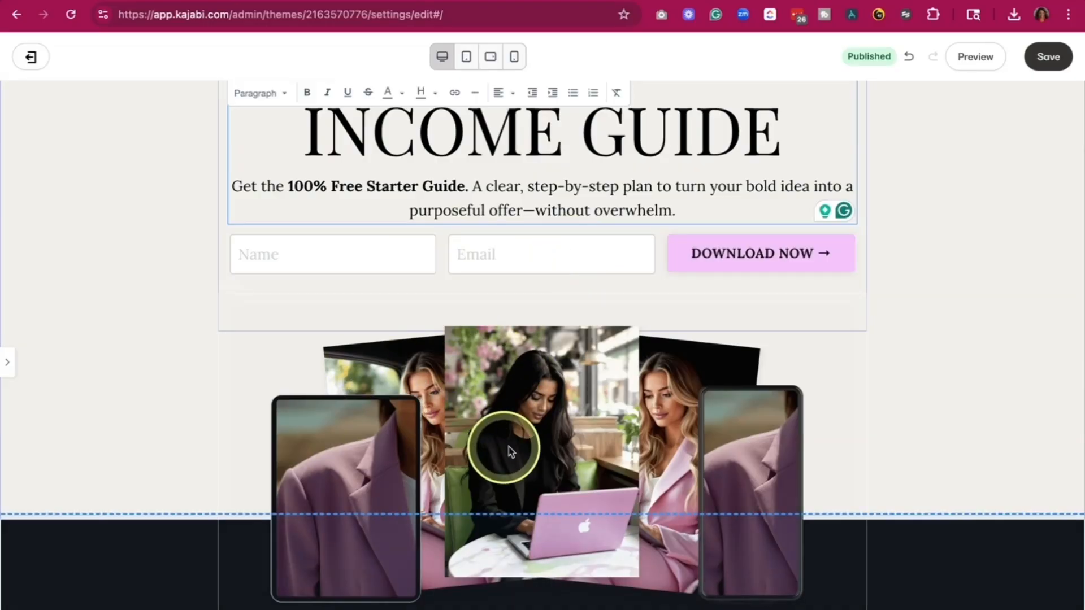
scroll(503, 445, "down", 11)
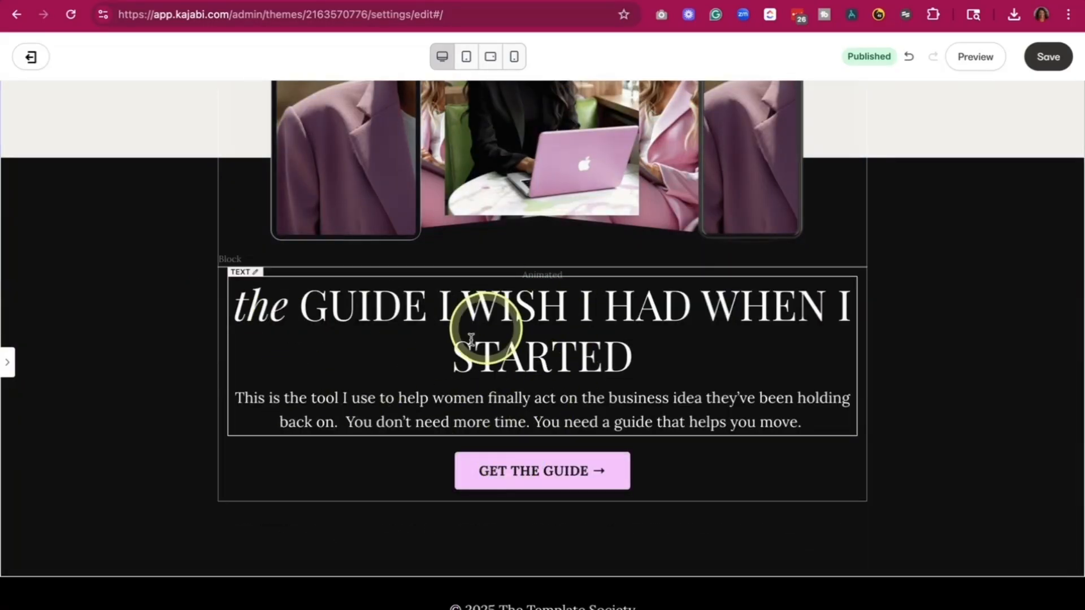
scroll(423, 339, "up", 11)
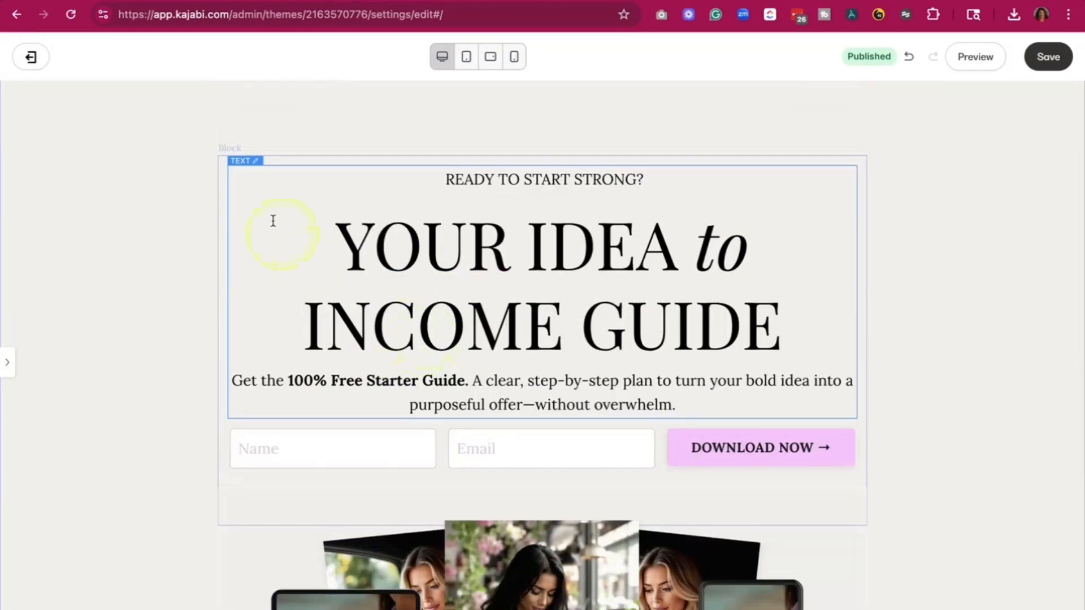
scroll(130, 208, "down", 1)
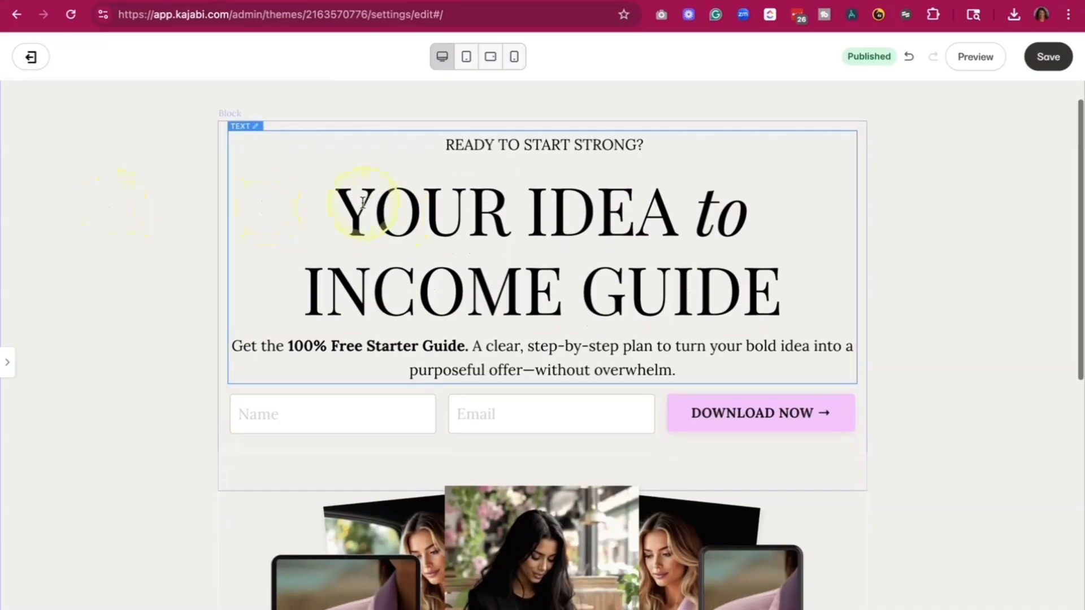
- Open the settings of the hero section's Form block, showing its form and thank-you page choices
left_click(363, 202)
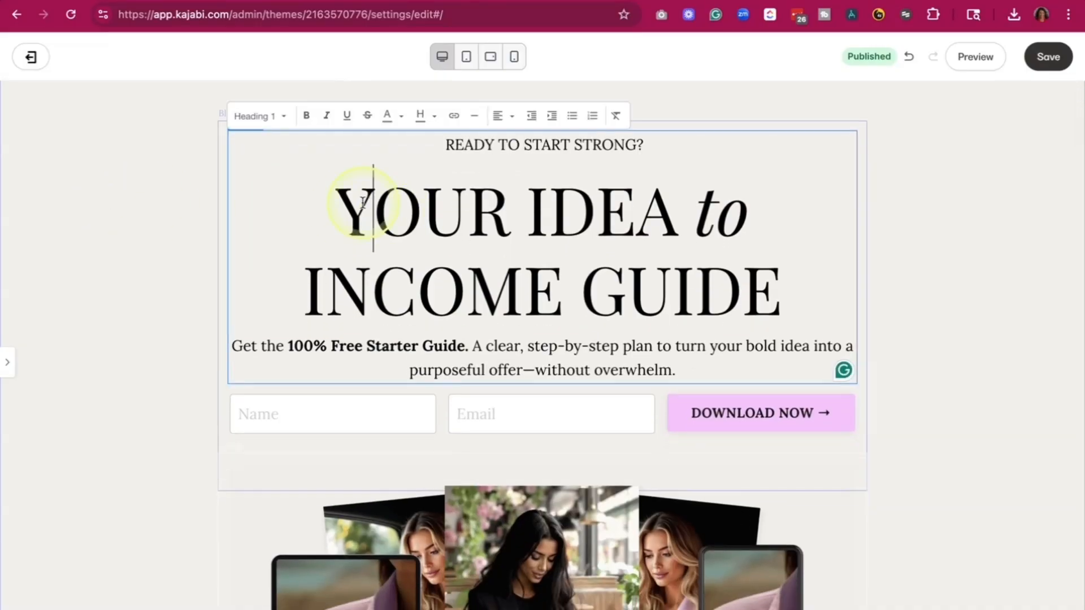
left_click(329, 427)
left_click(230, 448)
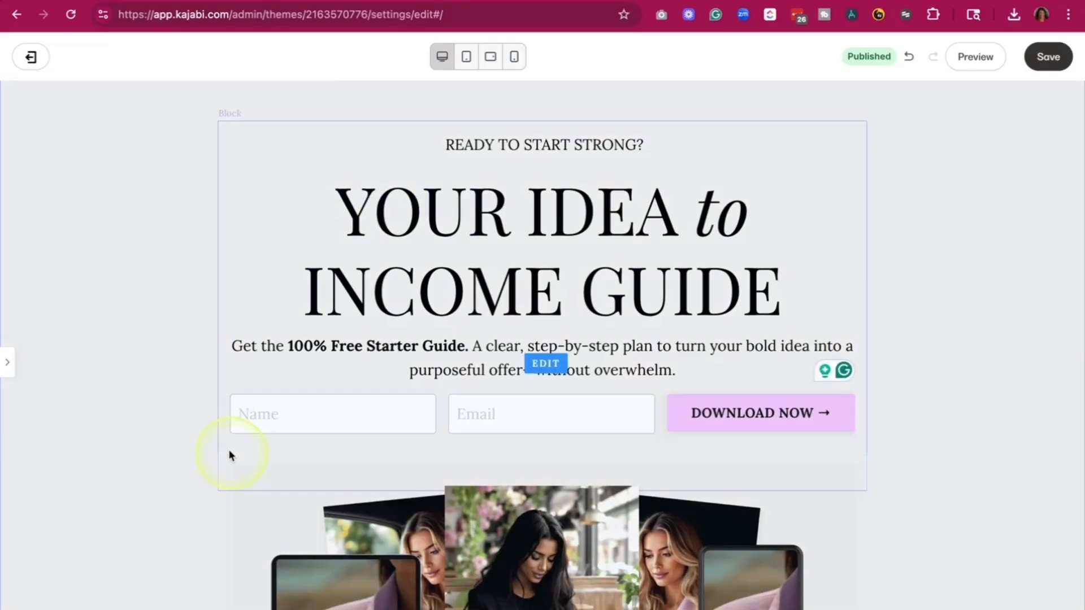
left_click(7, 362)
scroll(96, 390, "down", 2)
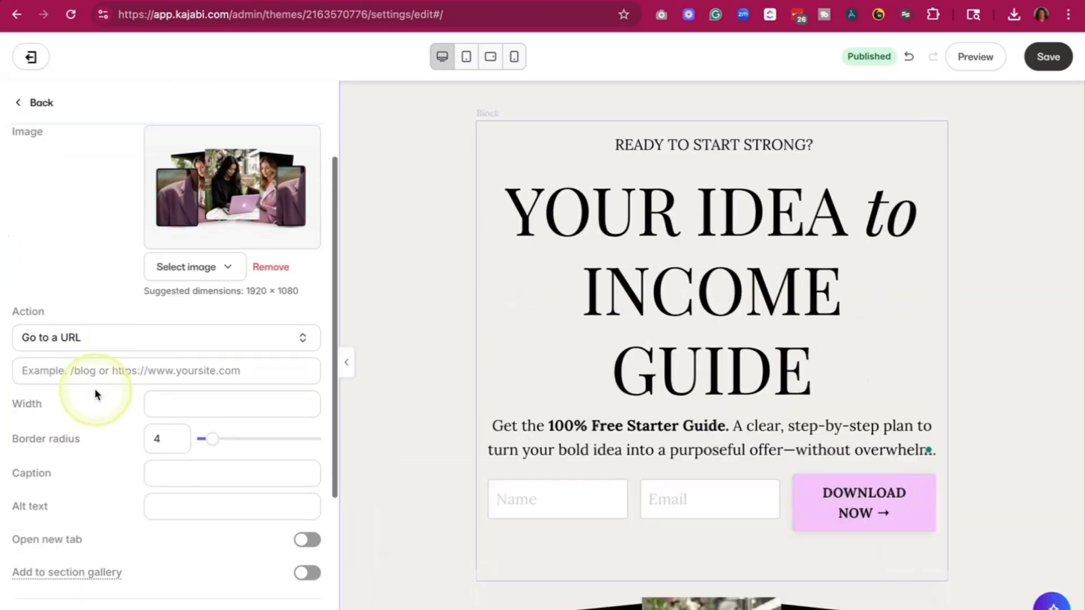
left_click(479, 305)
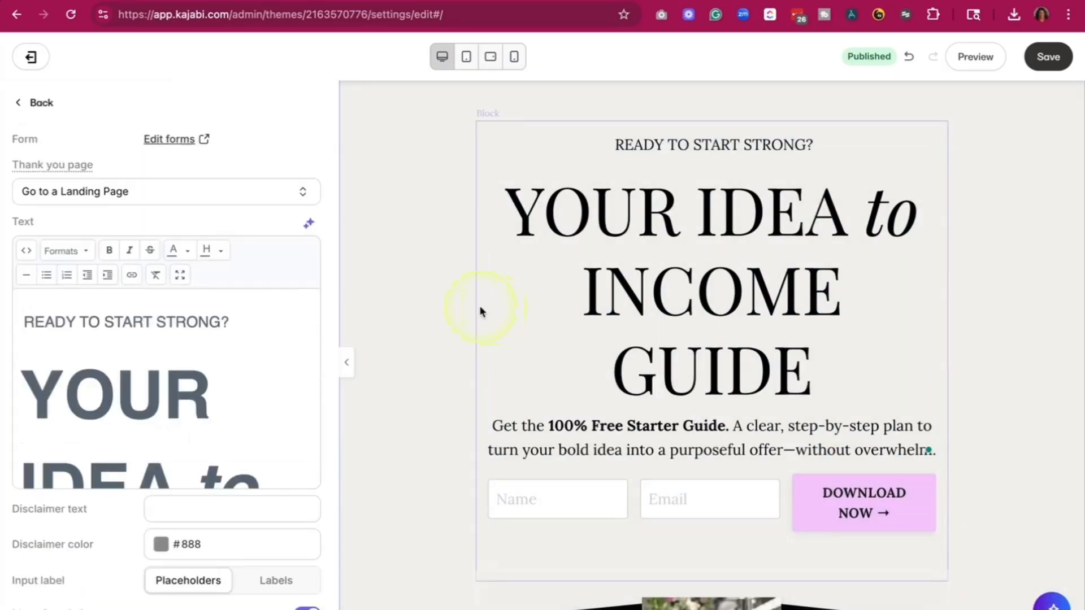
scroll(109, 390, "down", 1)
scroll(104, 370, "down", 1)
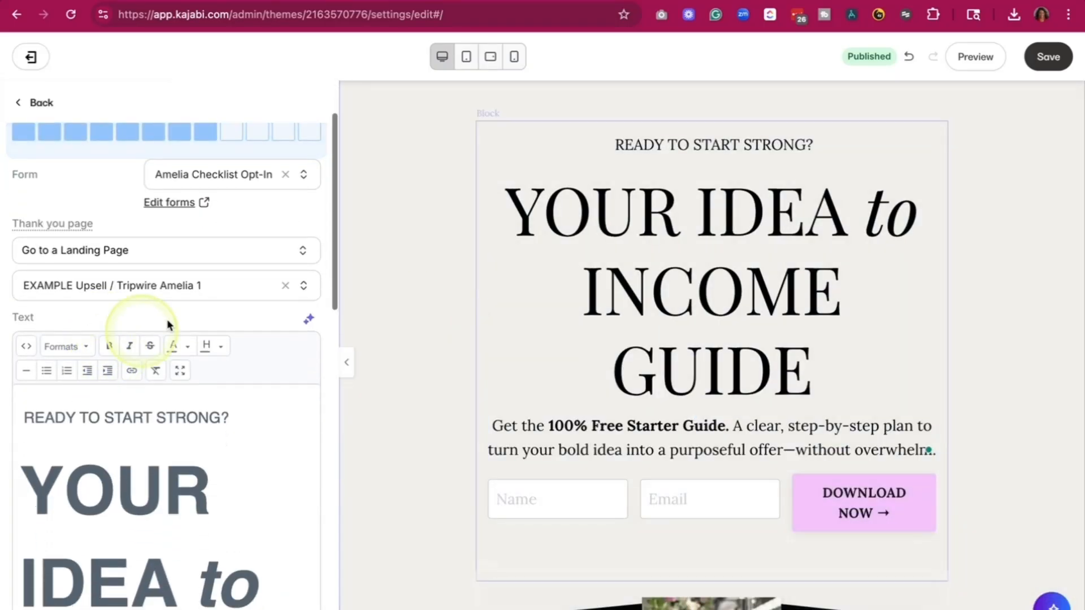
scroll(267, 214, "up", 2)
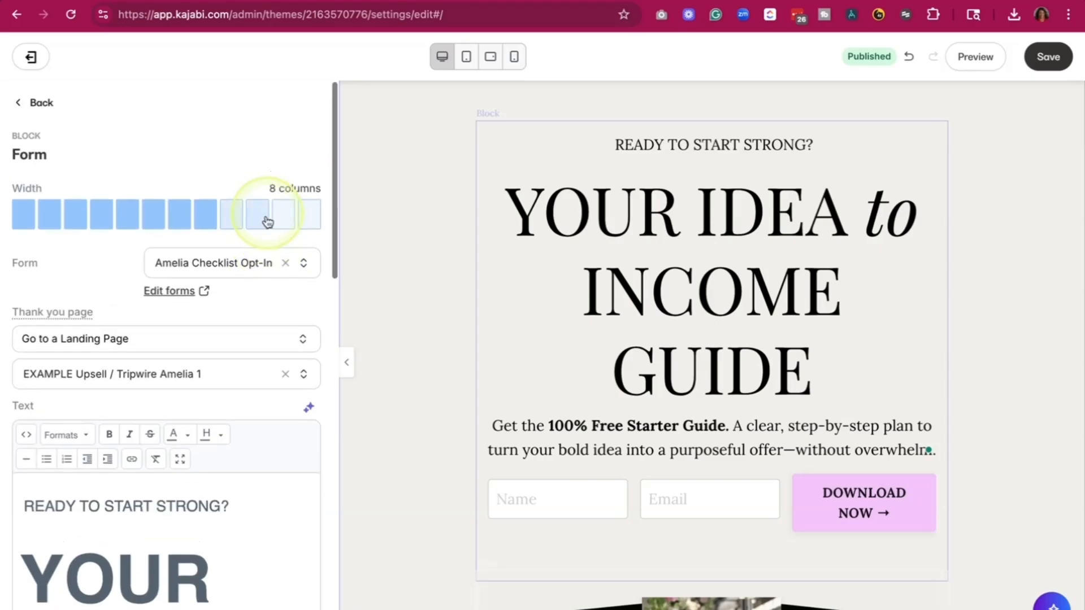
- Replace the block's assigned form with "The Ultimate Goal Planning Planner" form
left_click(284, 263)
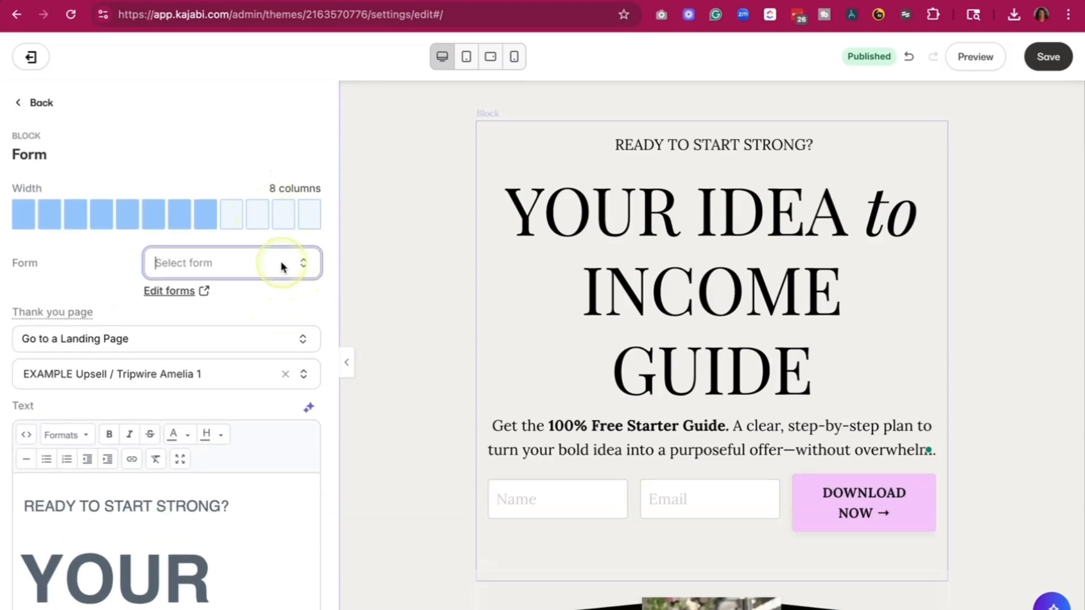
left_click(213, 261)
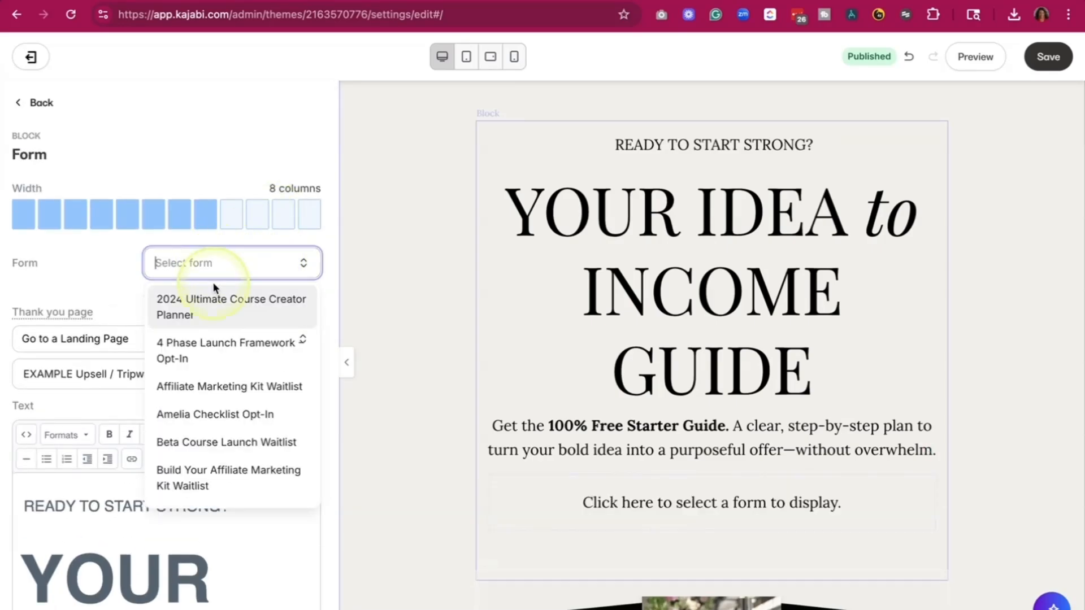
type("ultimate")
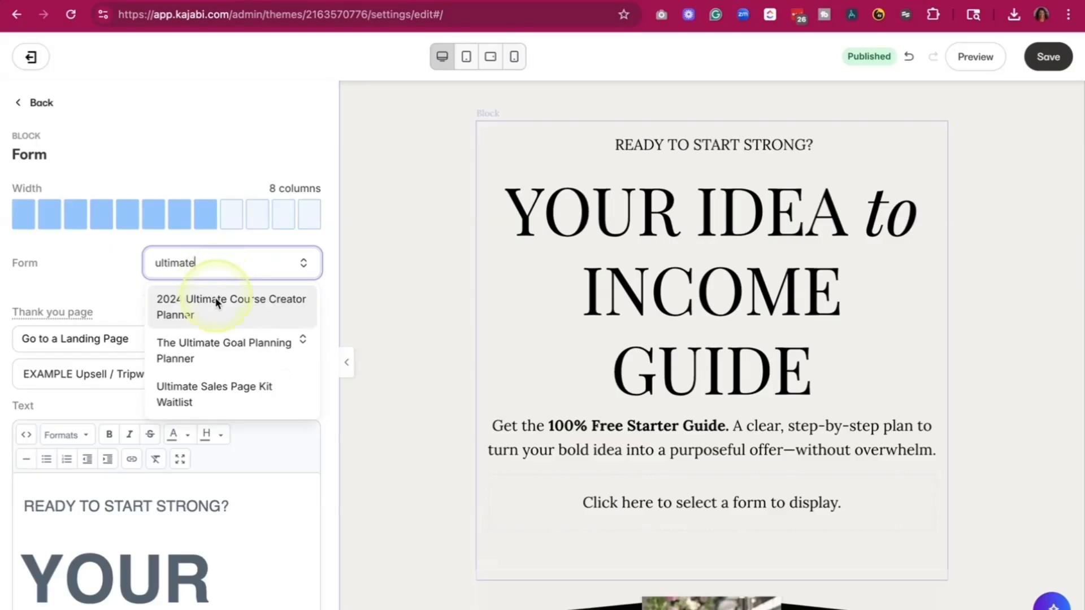
left_click(216, 345)
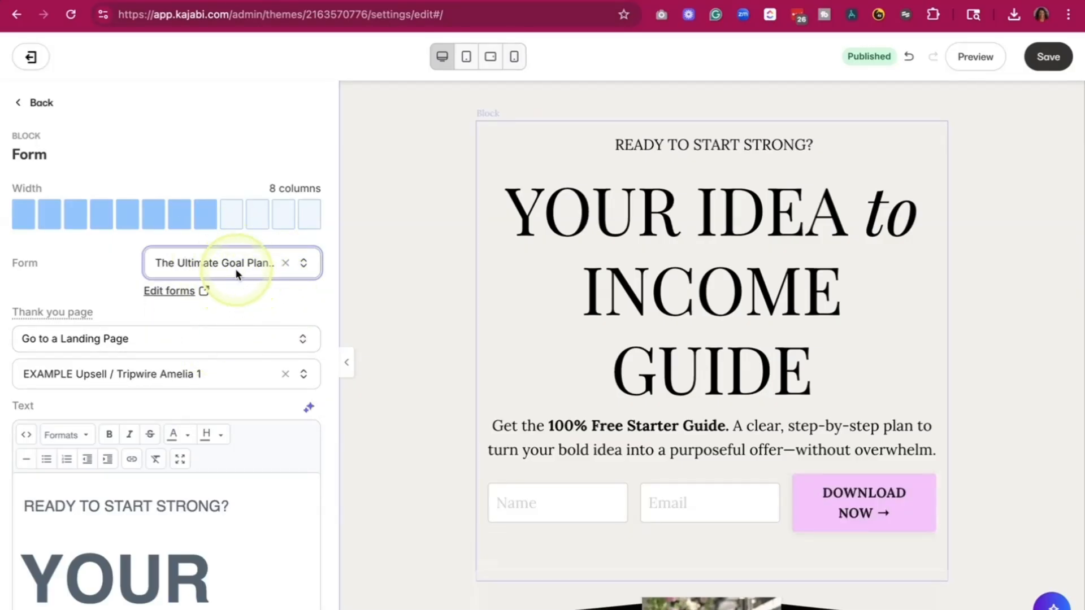
- Replace the form's thank-you landing page with the "Example Kajabi Starter Kit - Download" thank-you page
scroll(239, 295, "down", 2)
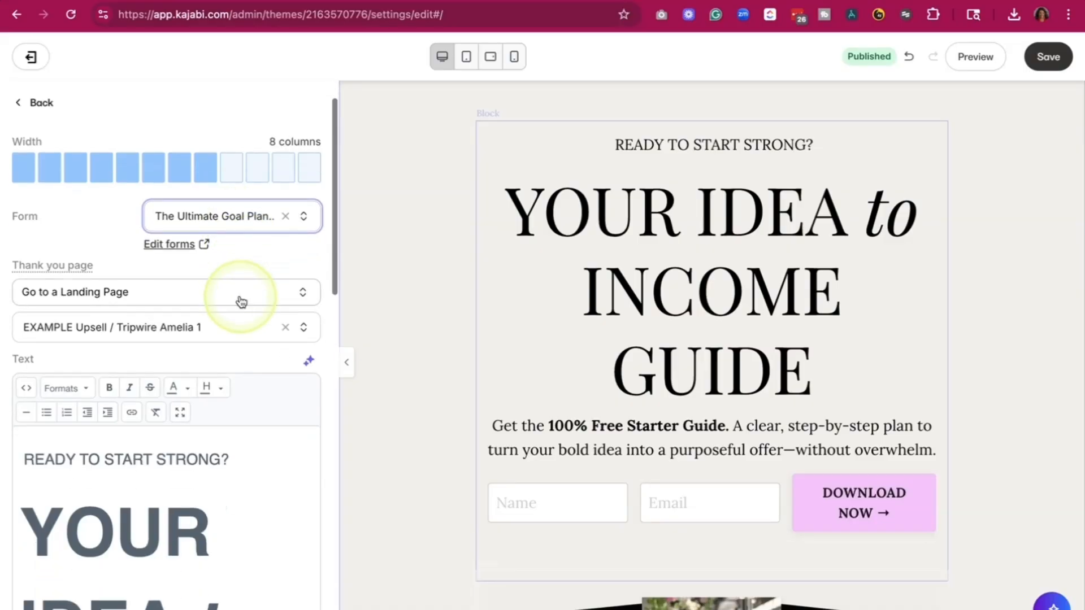
left_click(286, 327)
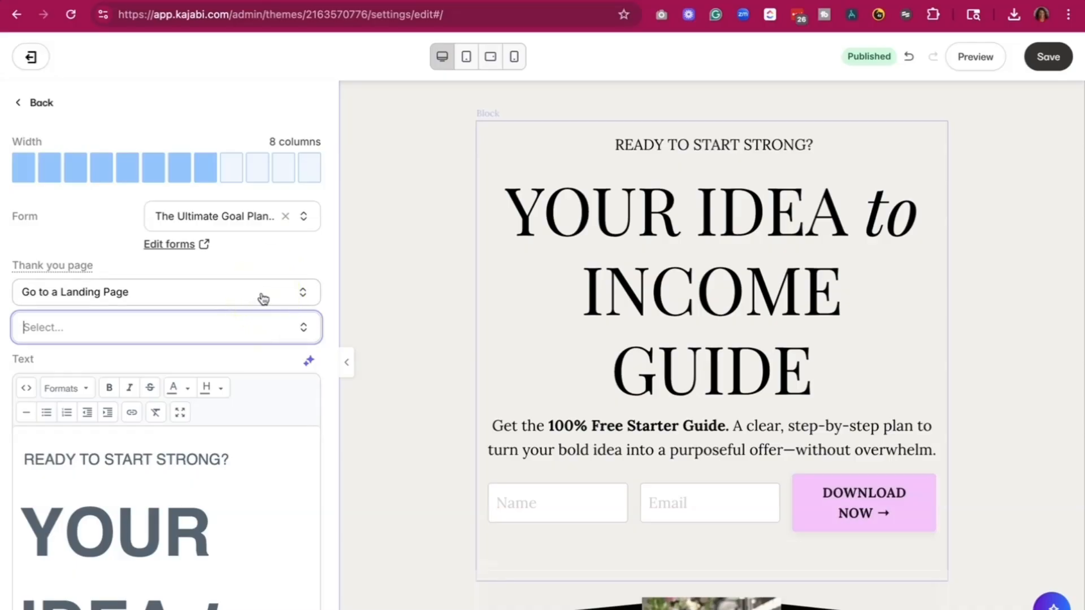
left_click(252, 328)
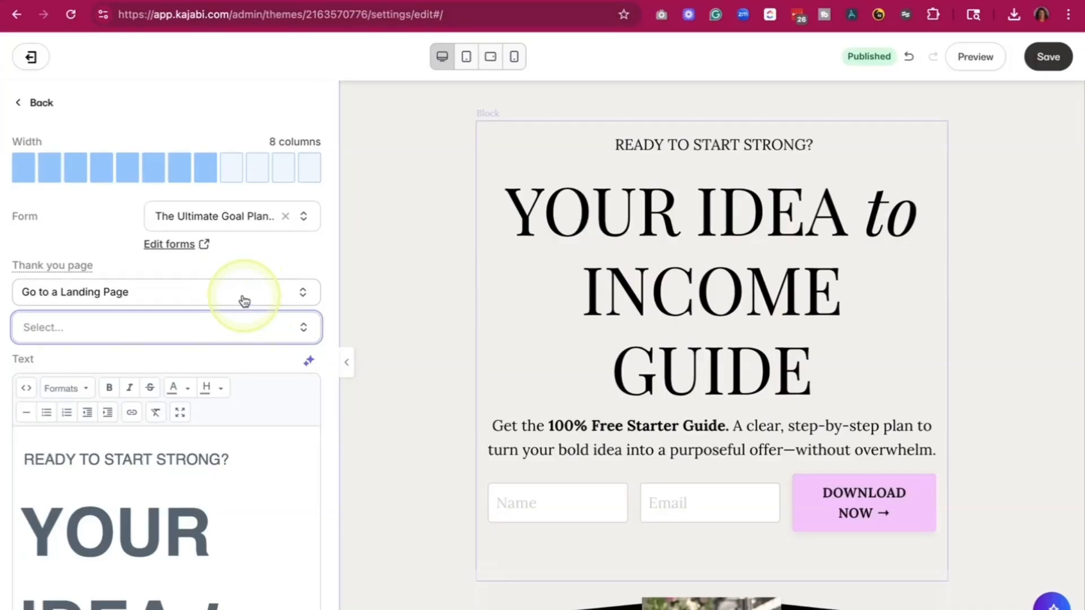
left_click(257, 327)
type("Ex")
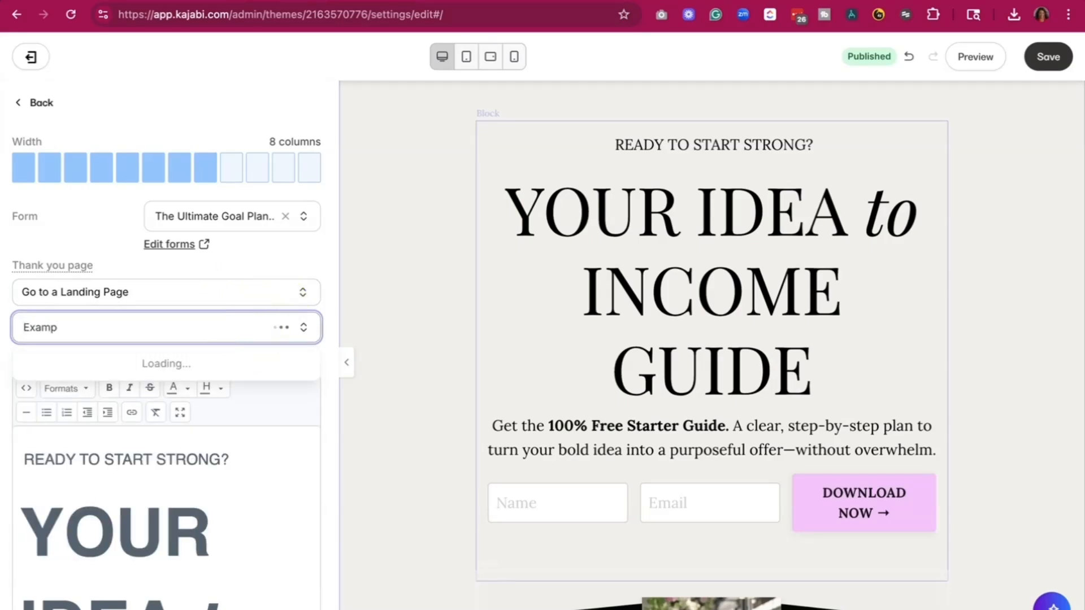
type("amp")
left_click(175, 360)
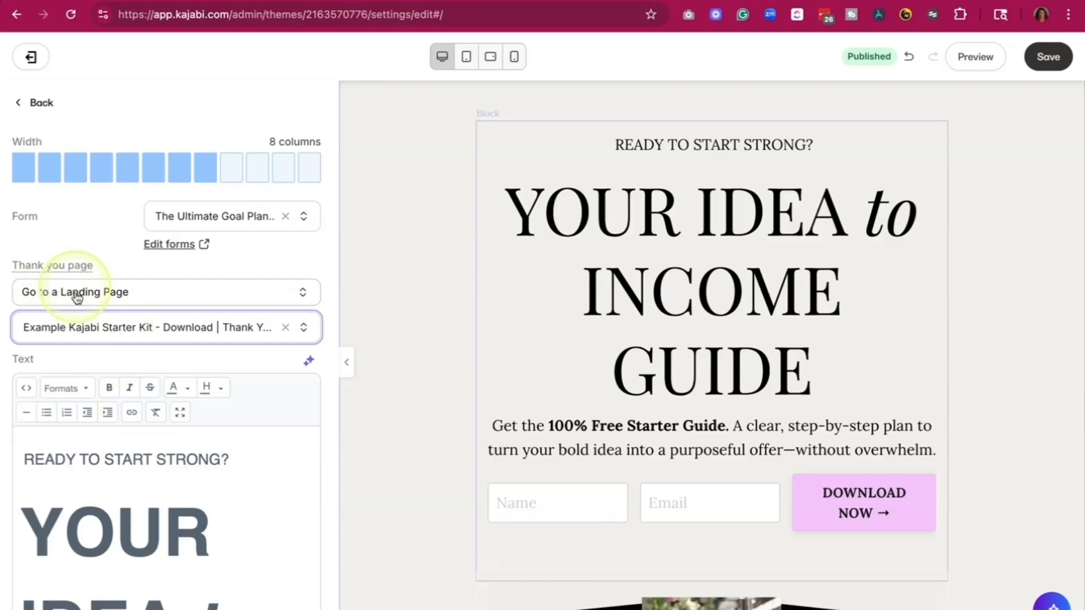
- Examine the Form block's editable text and the text settings of the "the GUIDE I WISH I HAD WHEN I STARTED" block
scroll(218, 351, "down", 10)
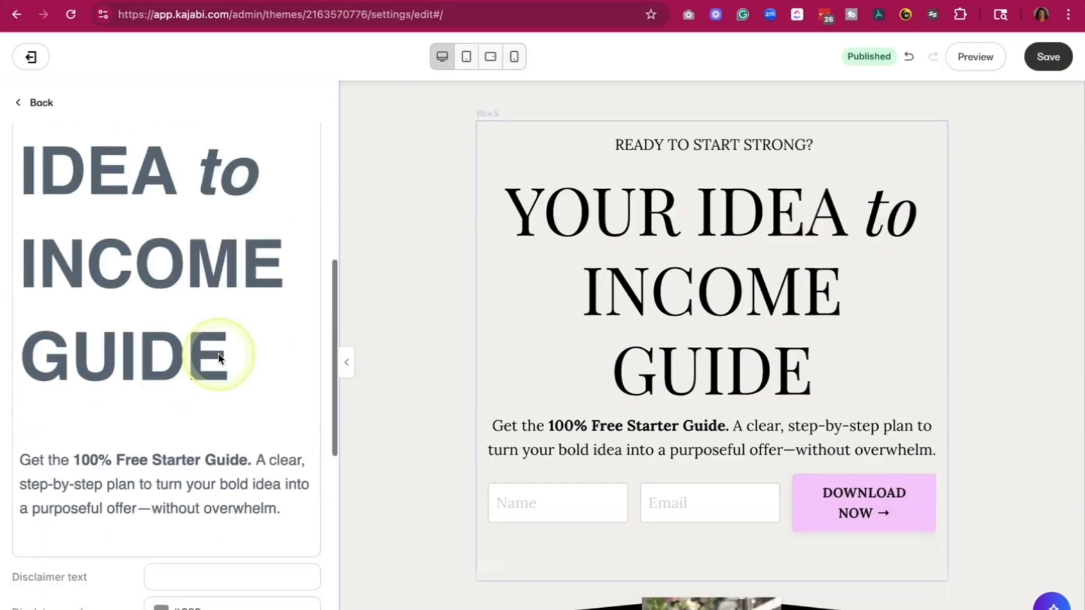
scroll(243, 332, "up", 2)
scroll(243, 332, "up", 3)
left_click(172, 300)
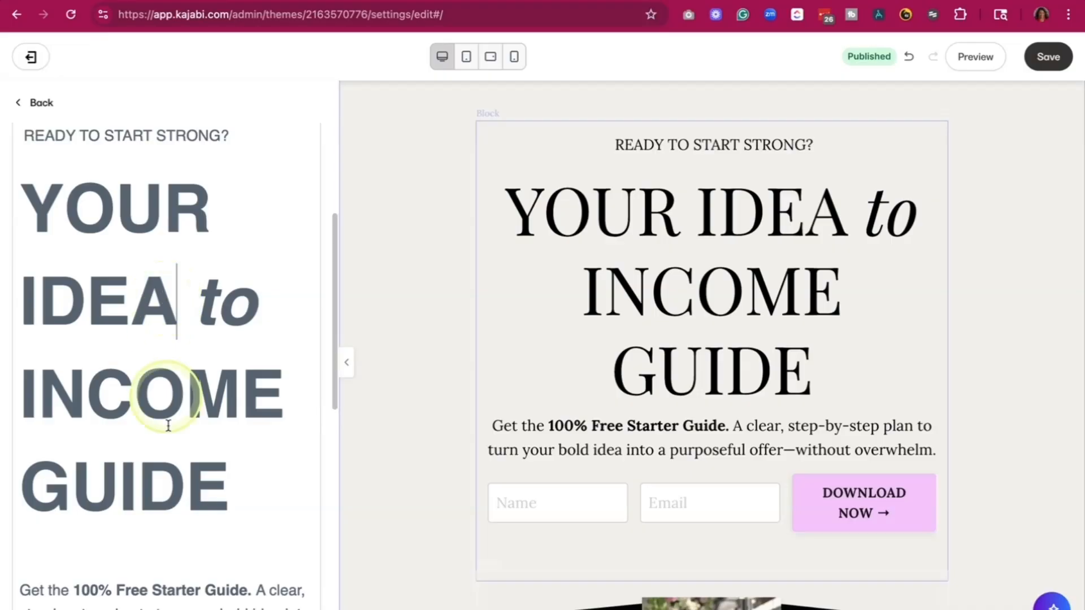
scroll(177, 465, "down", 6)
scroll(503, 470, "down", 5)
scroll(502, 471, "down", 5)
left_click(503, 351)
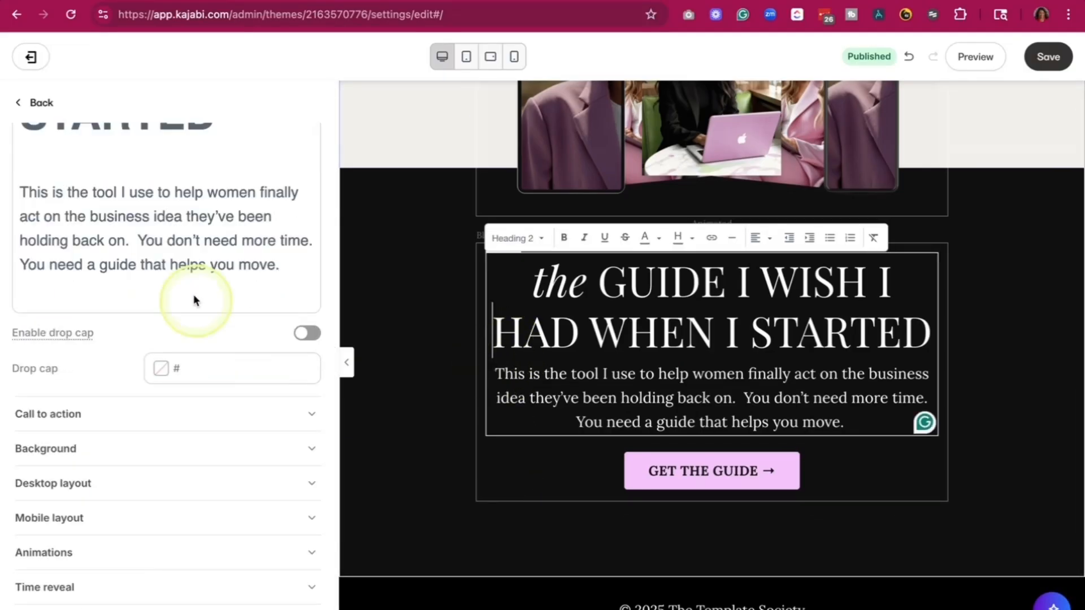
scroll(194, 298, "up", 6)
- Set the Hero - Opt-in Form section's background color to lime green #DAFF5C and close the color picker
left_click(462, 335)
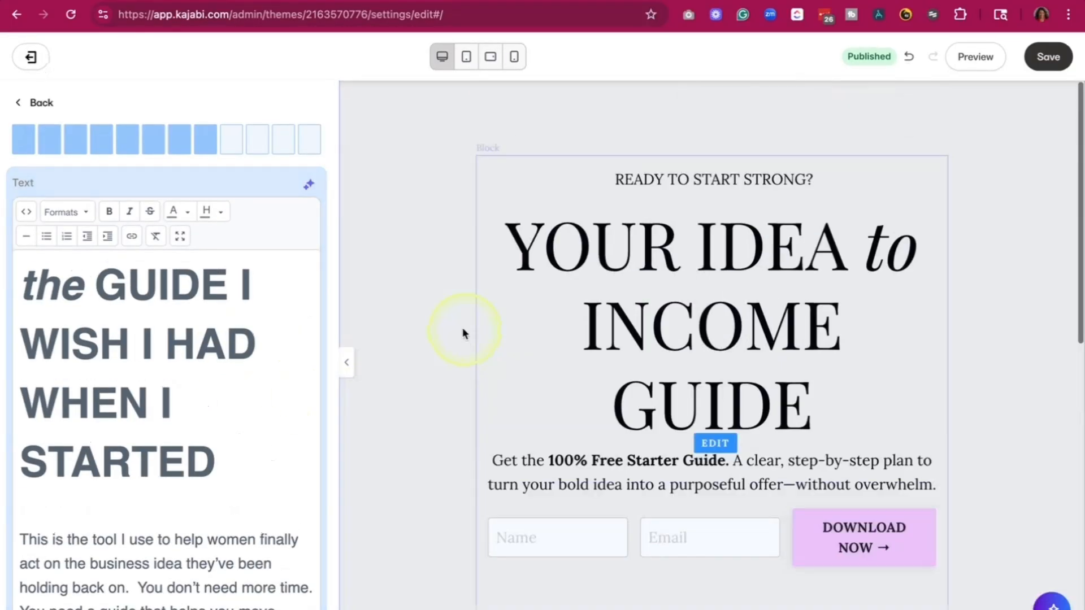
left_click(386, 262)
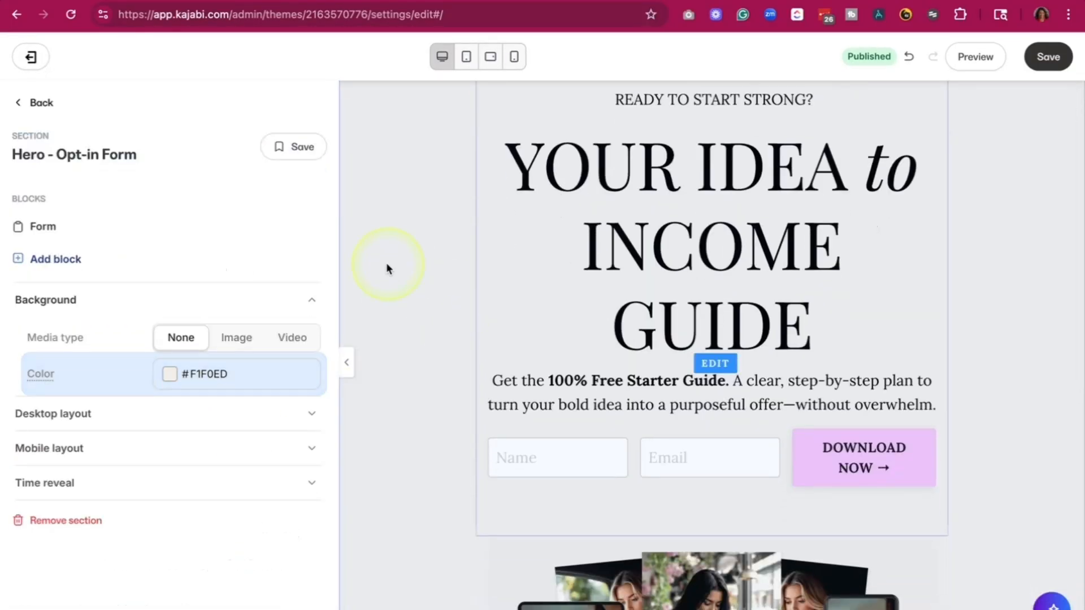
left_click(171, 375)
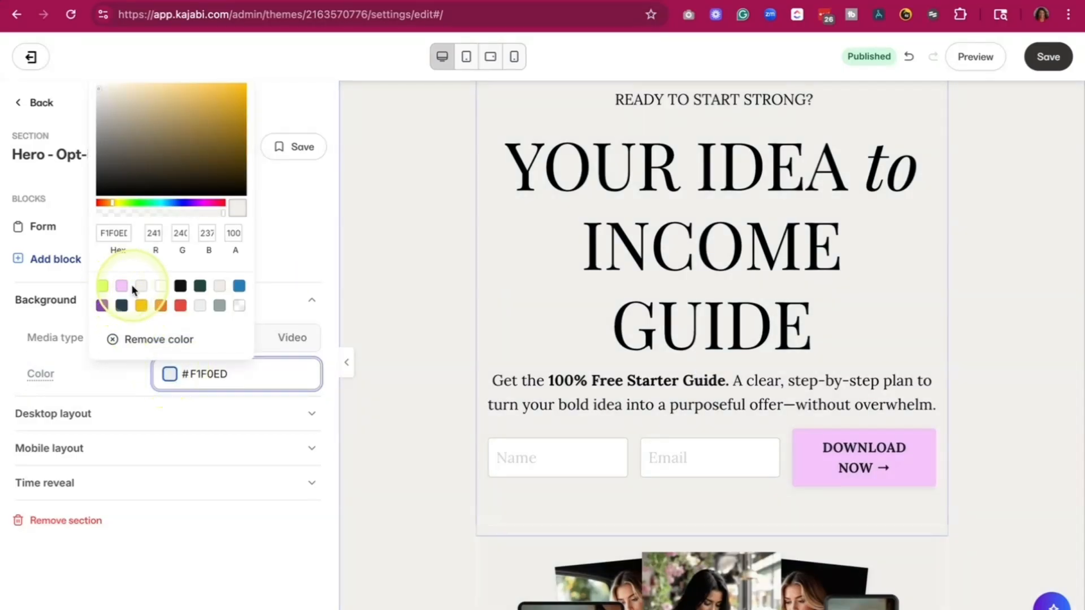
left_click(102, 286)
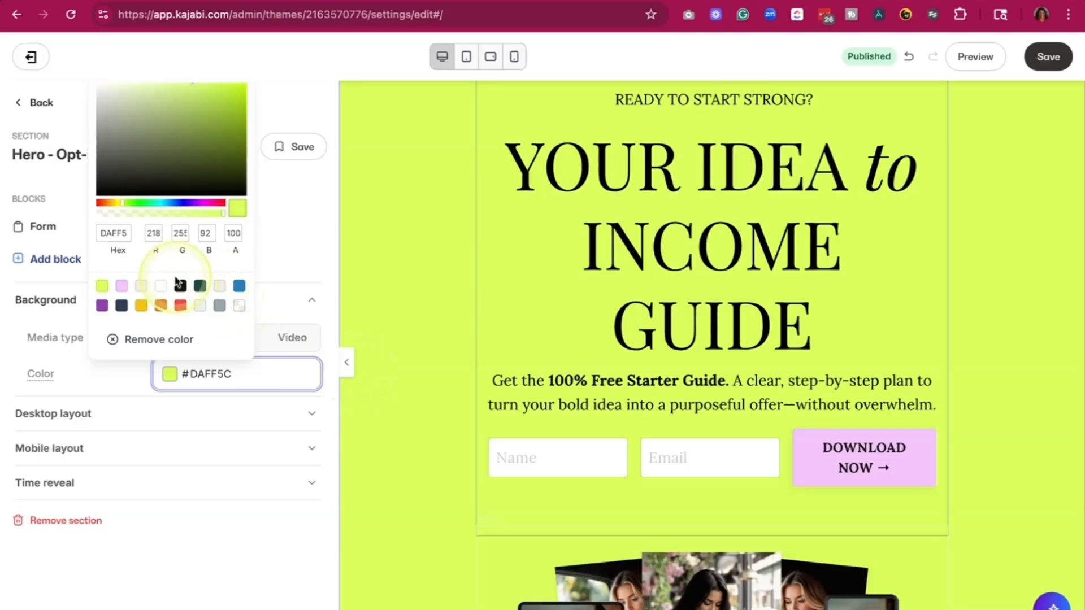
left_click(347, 363)
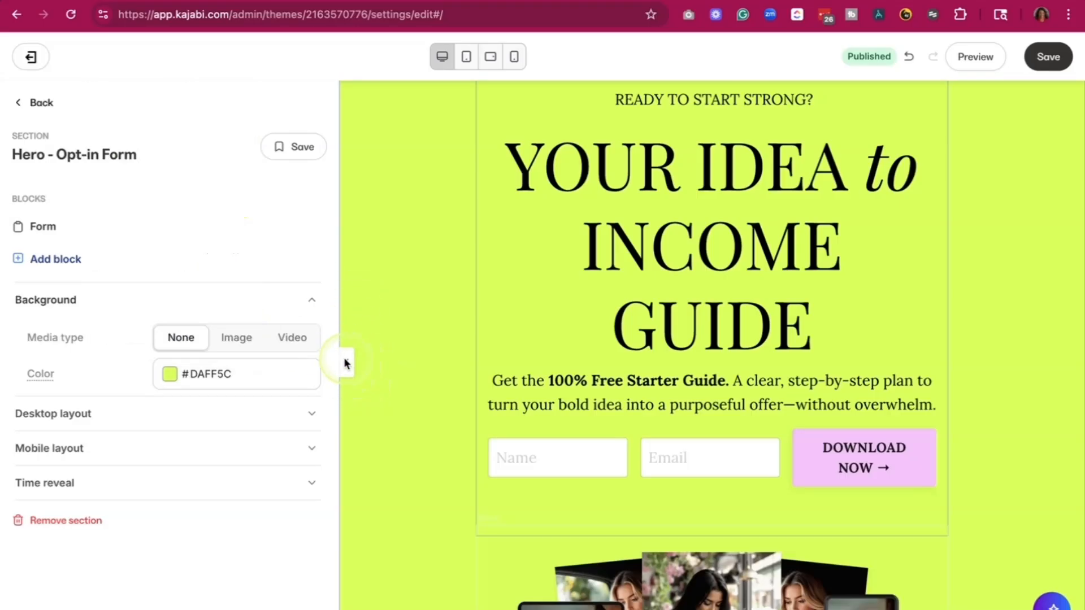
- Replace the image below the opt-in form with the Worksheet Template mockup from the recent images
left_click(347, 363)
scroll(343, 357, "down", 5)
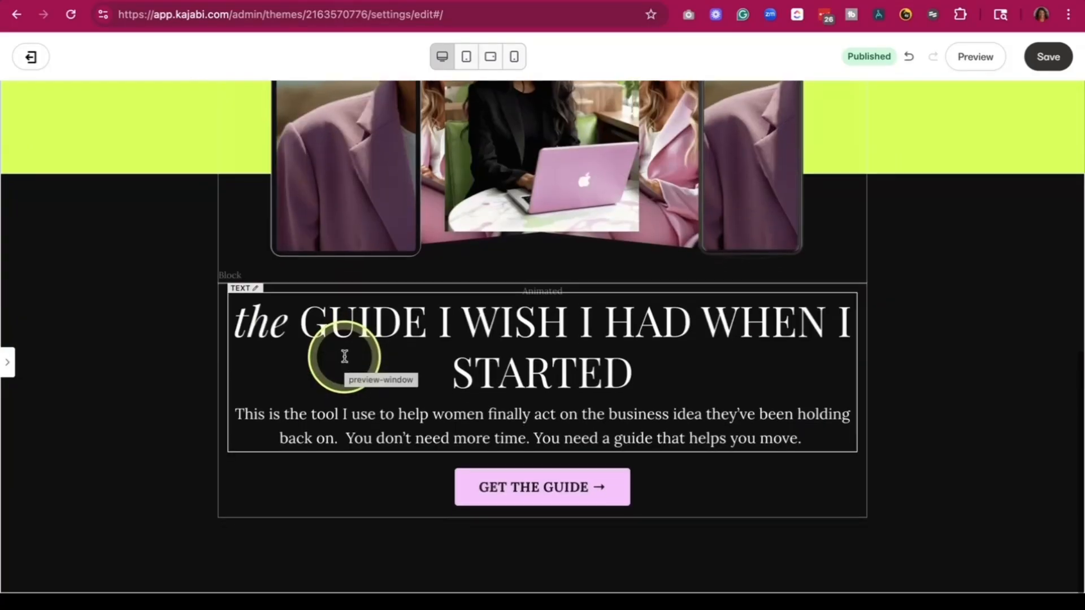
scroll(344, 356, "up", 2)
scroll(465, 201, "up", 3)
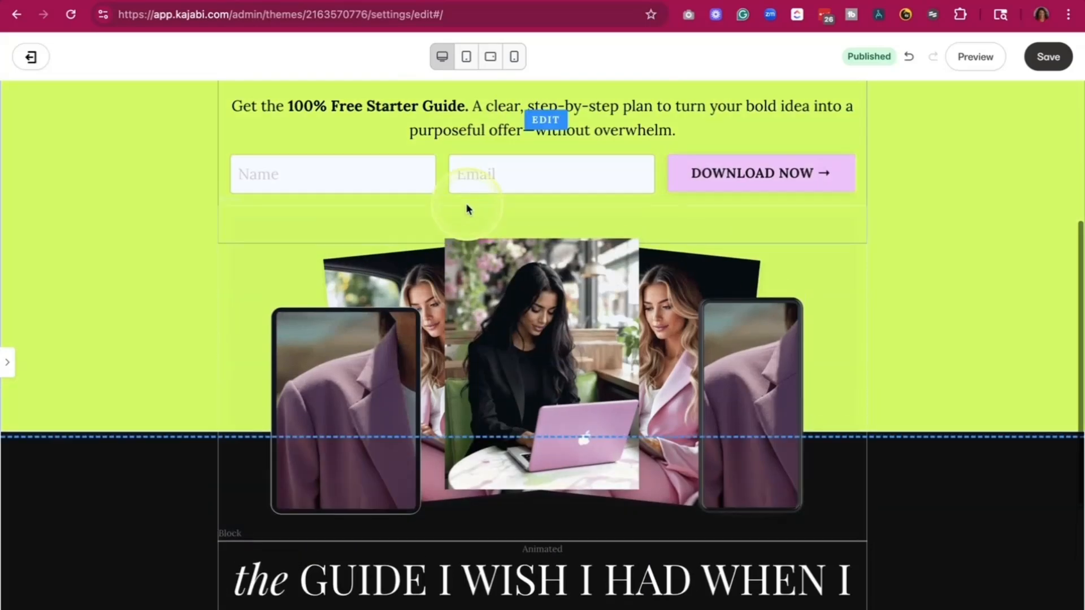
left_click(6, 359)
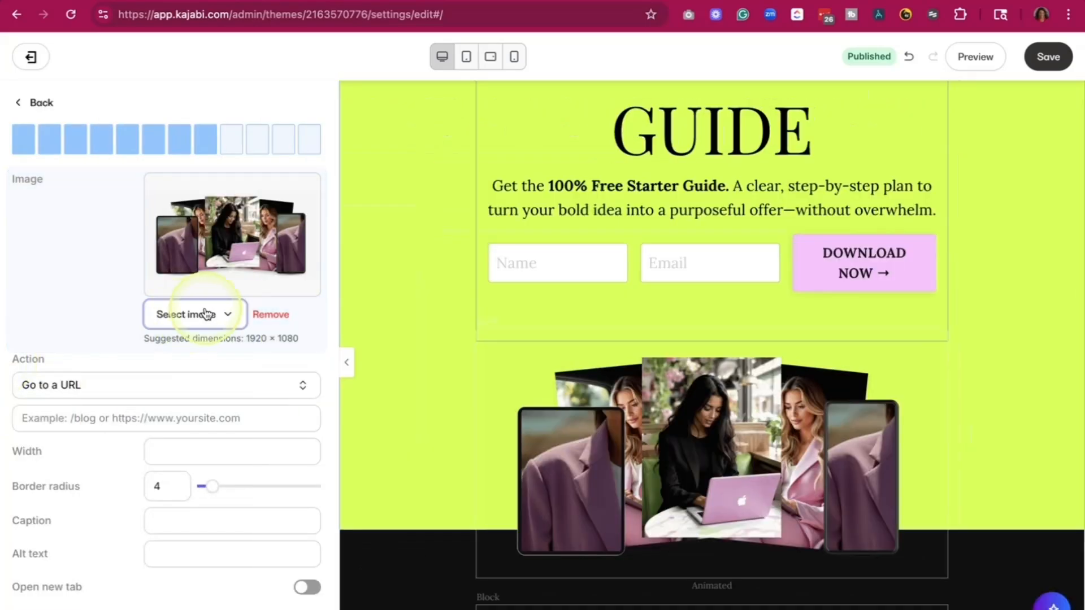
left_click(206, 314)
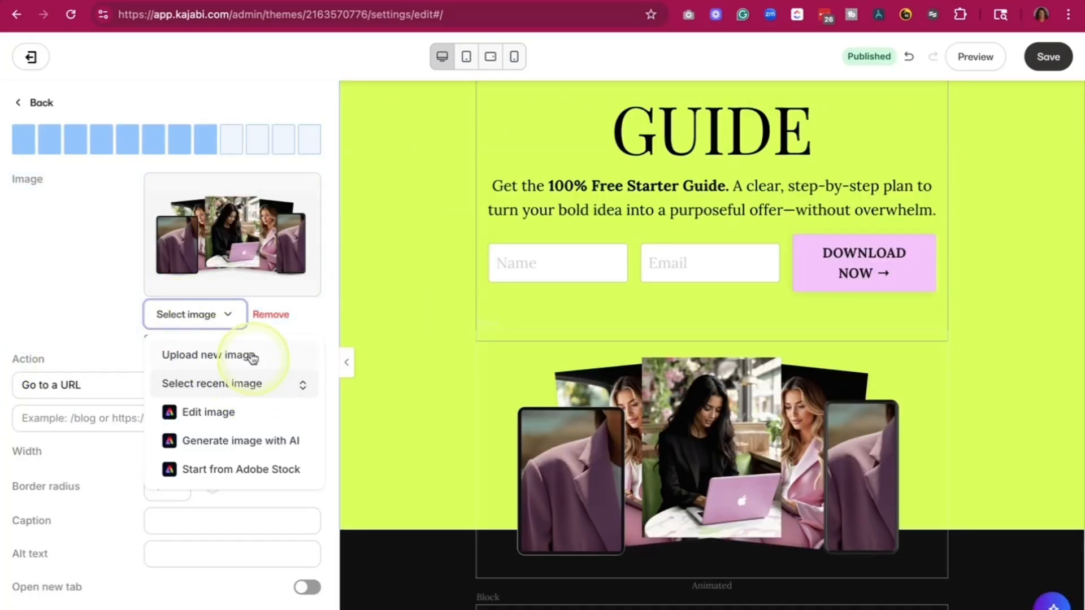
left_click(251, 383)
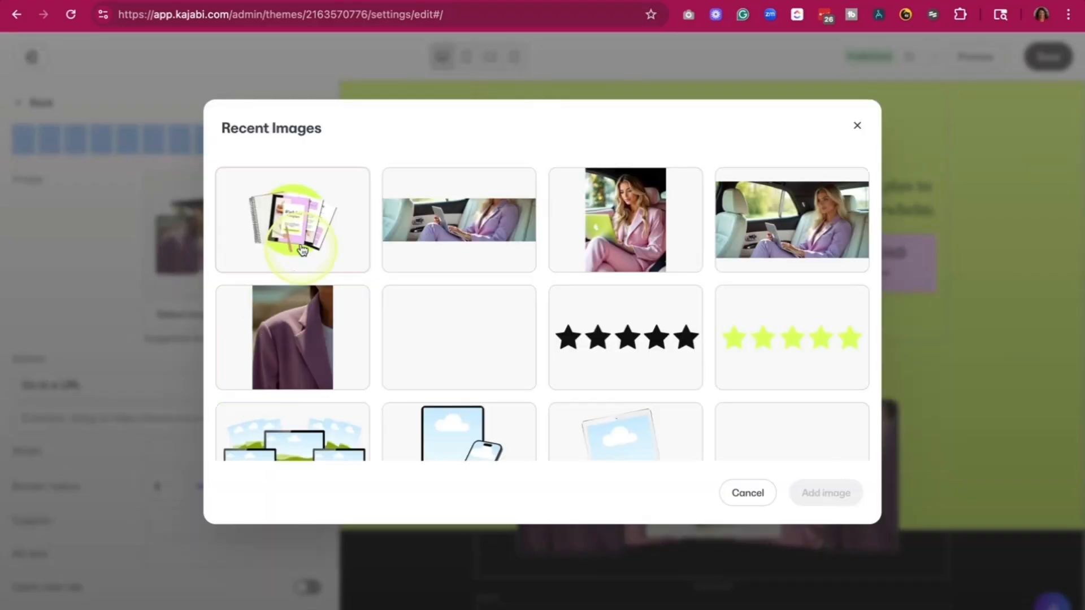
left_click(361, 220)
left_click(842, 501)
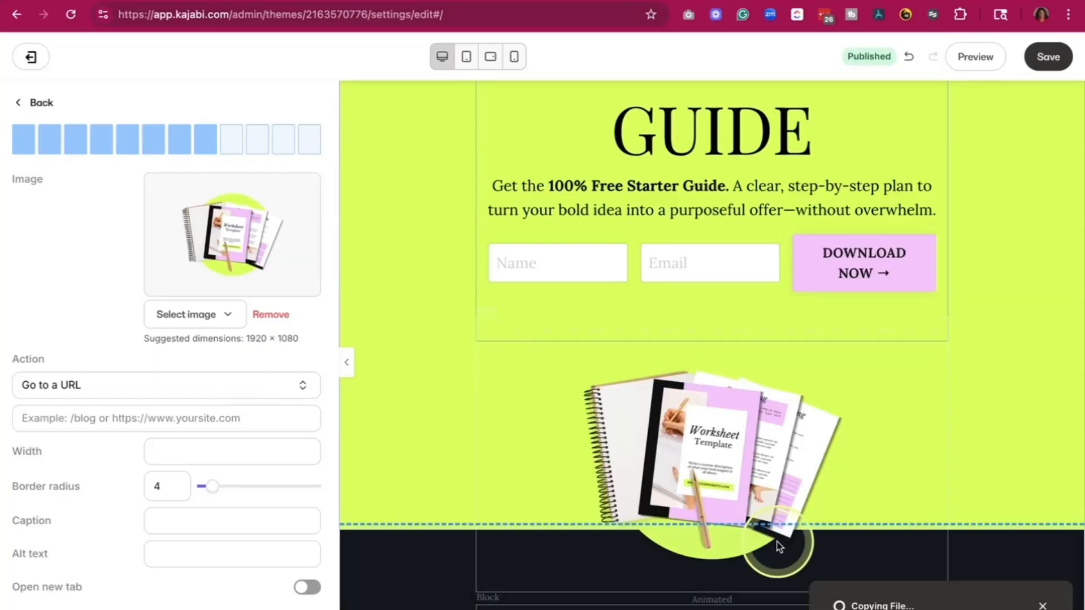
- Review the opt-in page from the hero form down to the guide text and its GET THE GUIDE button
left_click(752, 554)
left_click(376, 427)
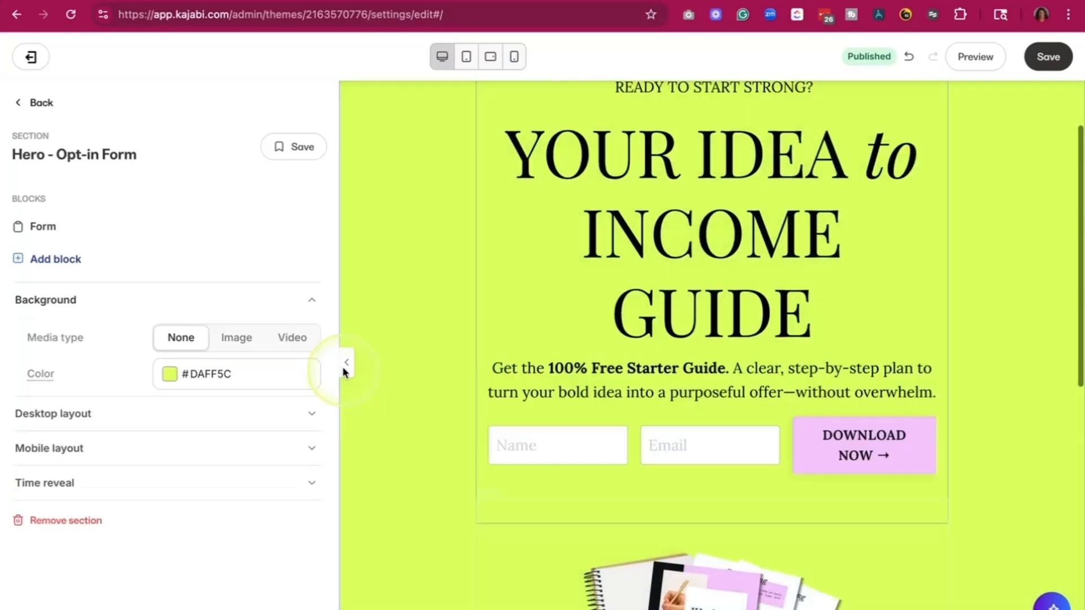
left_click(344, 363)
scroll(343, 365, "down", 5)
scroll(341, 367, "down", 2)
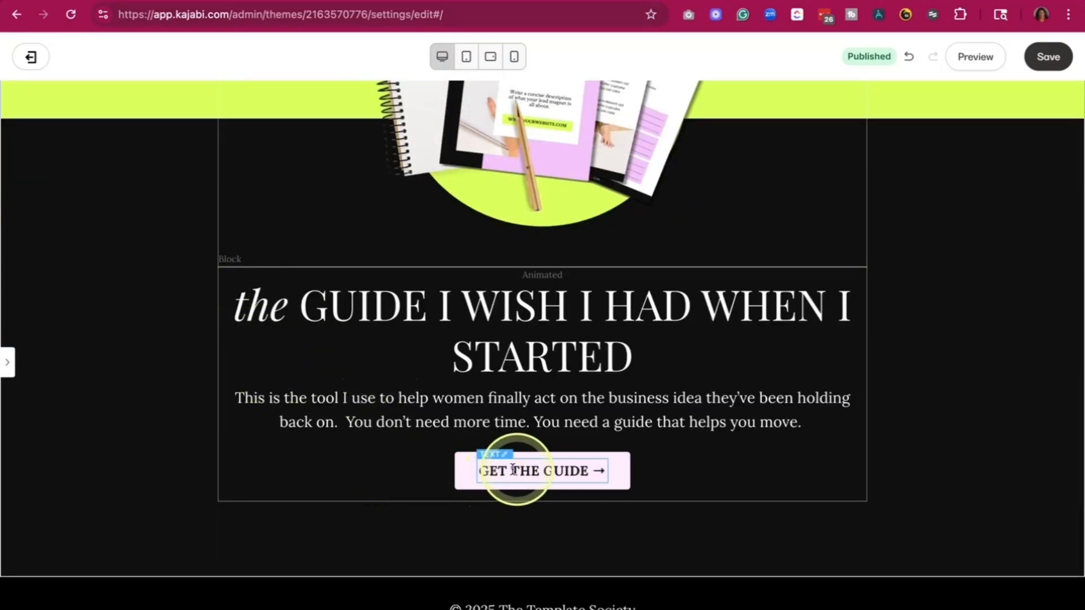
left_click(6, 363)
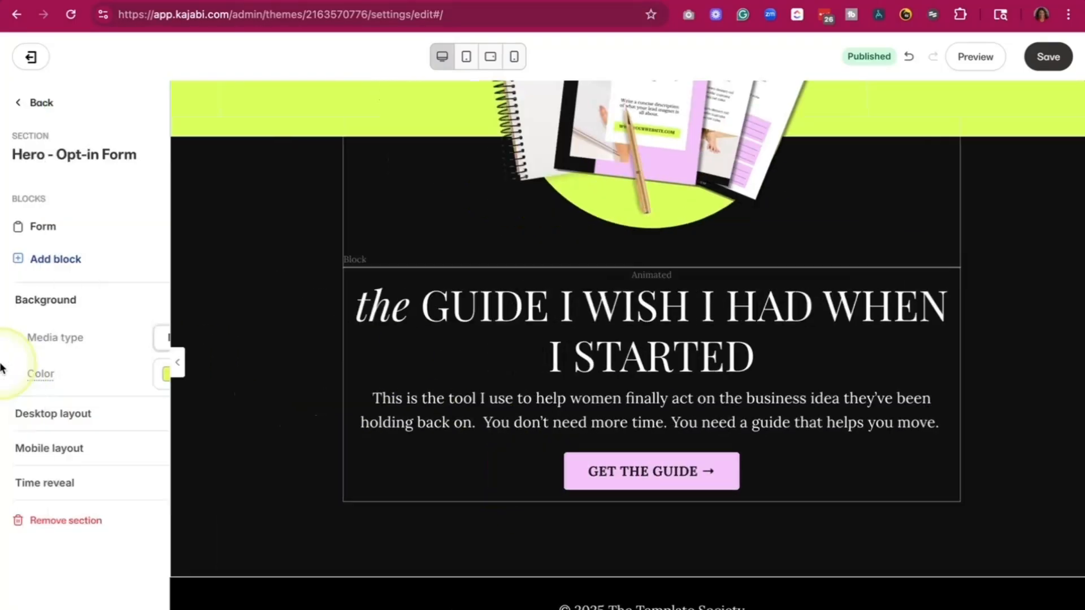
scroll(747, 380, "up", 2)
scroll(747, 381, "up", 8)
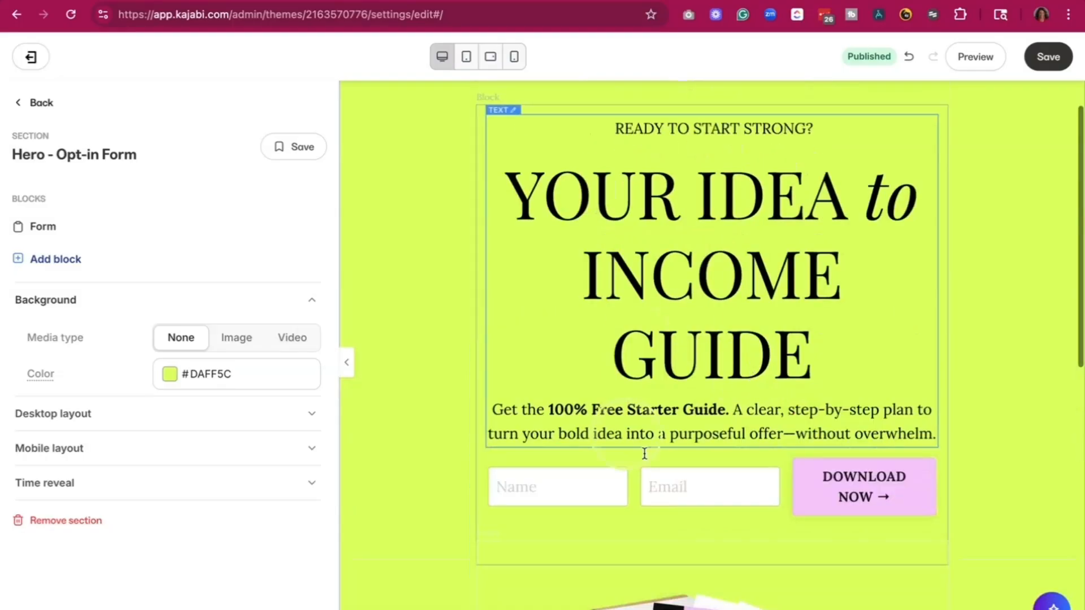
scroll(717, 508, "down", 10)
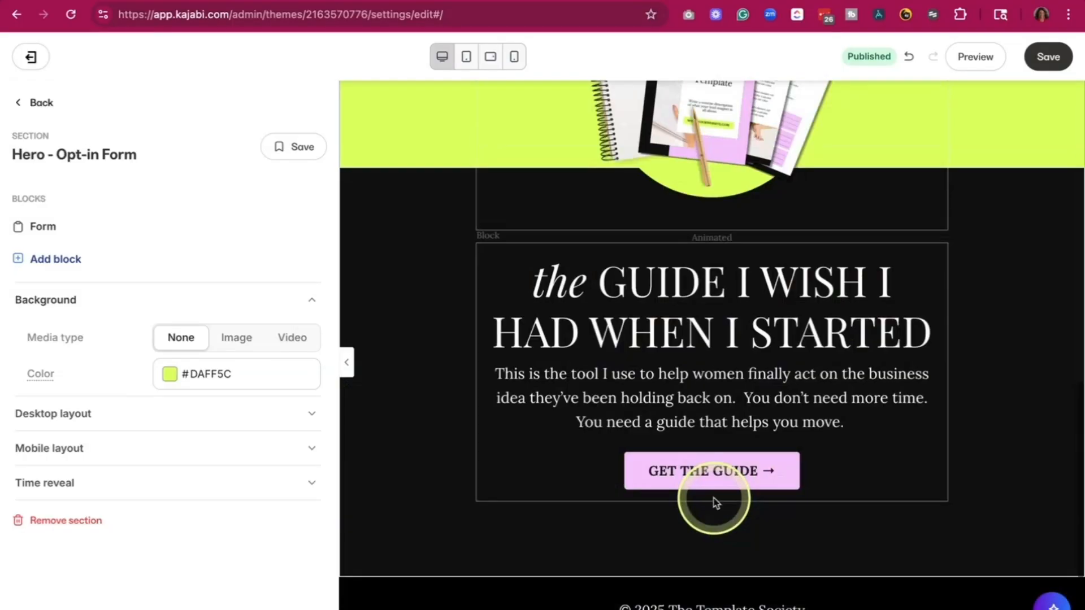
- Set the GET THE GUIDE button to go to the Hero - Opt-in Form section on this page and save the page
left_click(689, 462)
scroll(230, 405, "up", 2)
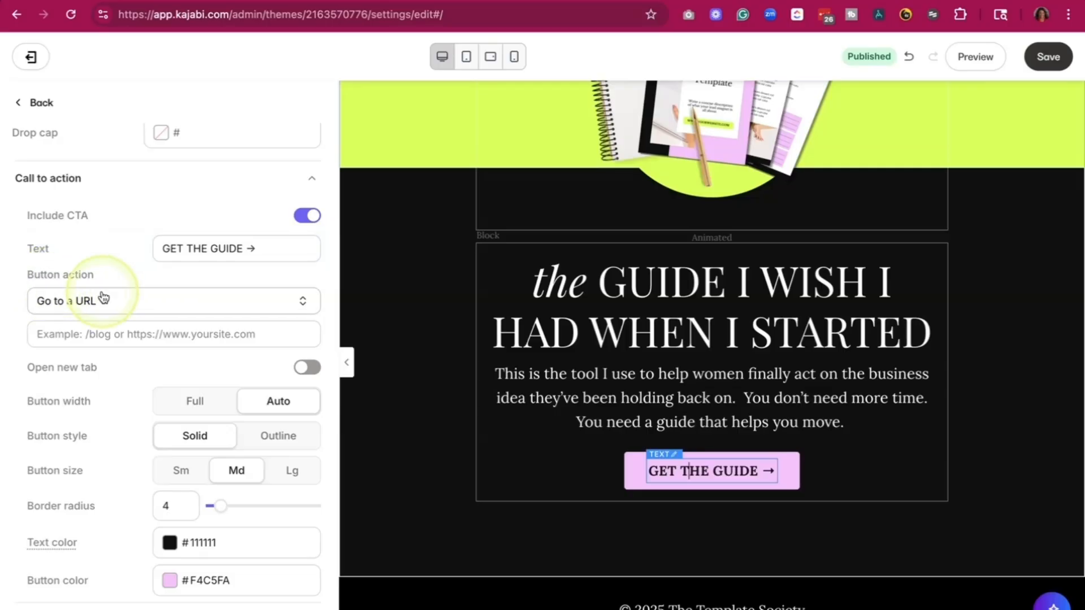
left_click(282, 310)
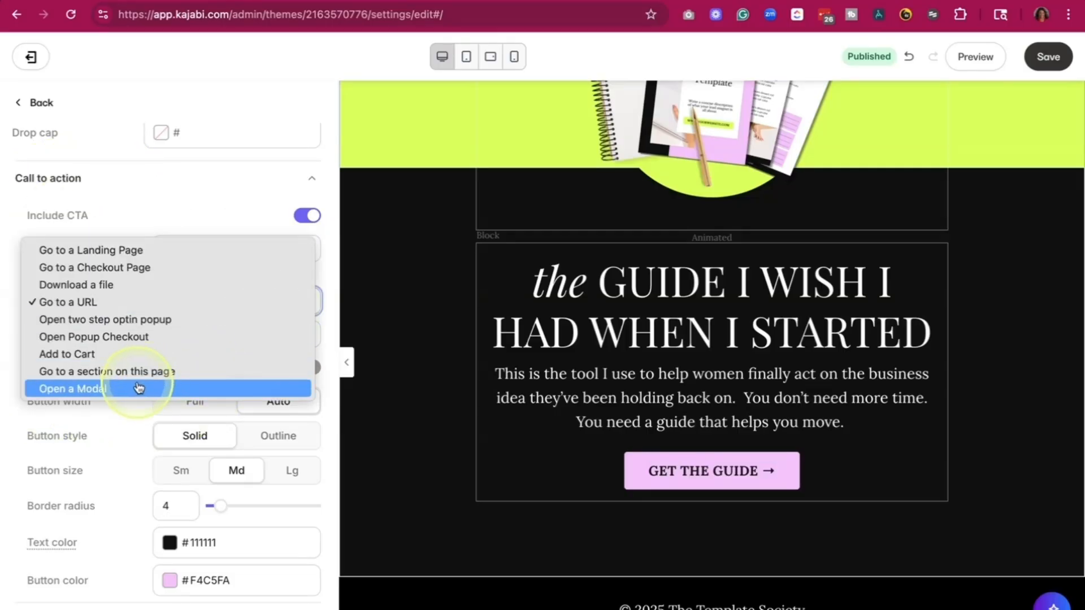
left_click(151, 372)
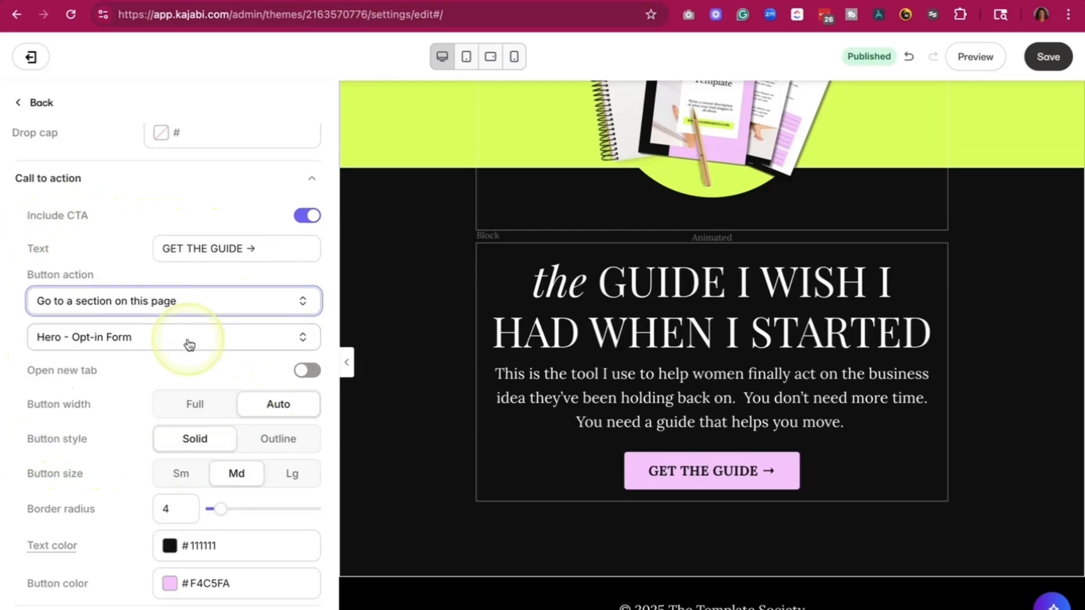
left_click(1067, 72)
- Change the "Image of Freebie + I wish I had this text" section's background to a light neutral color and save the page
left_click(346, 362)
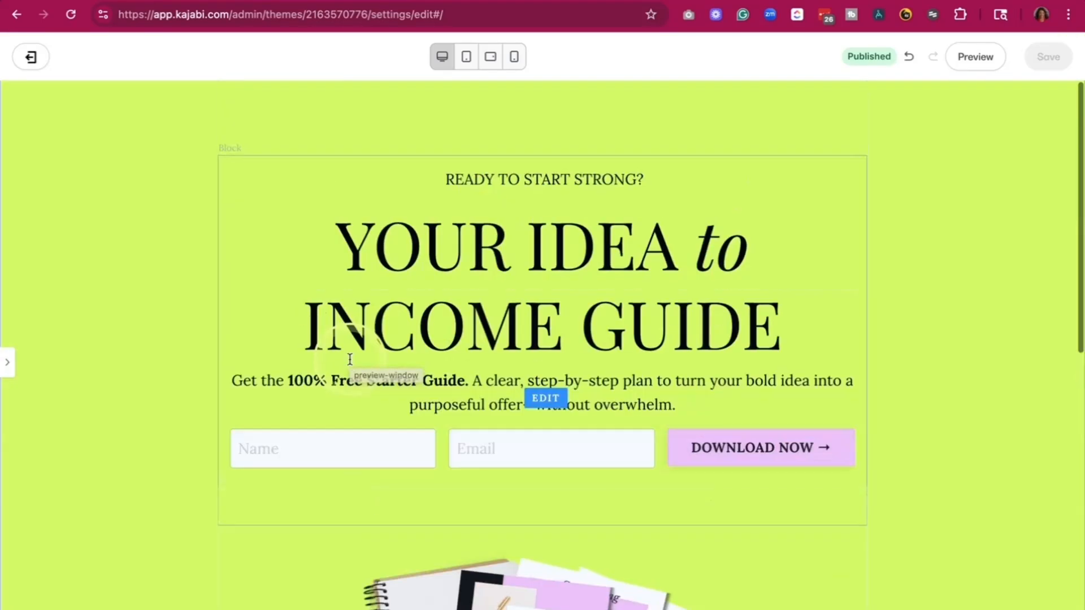
scroll(104, 435, "down", 5)
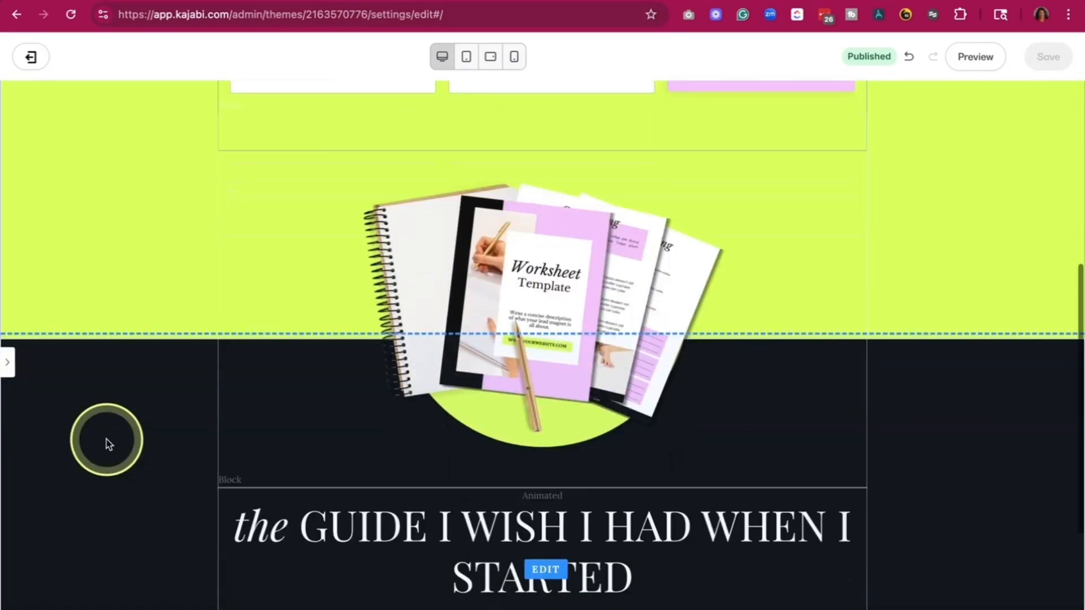
left_click(8, 363)
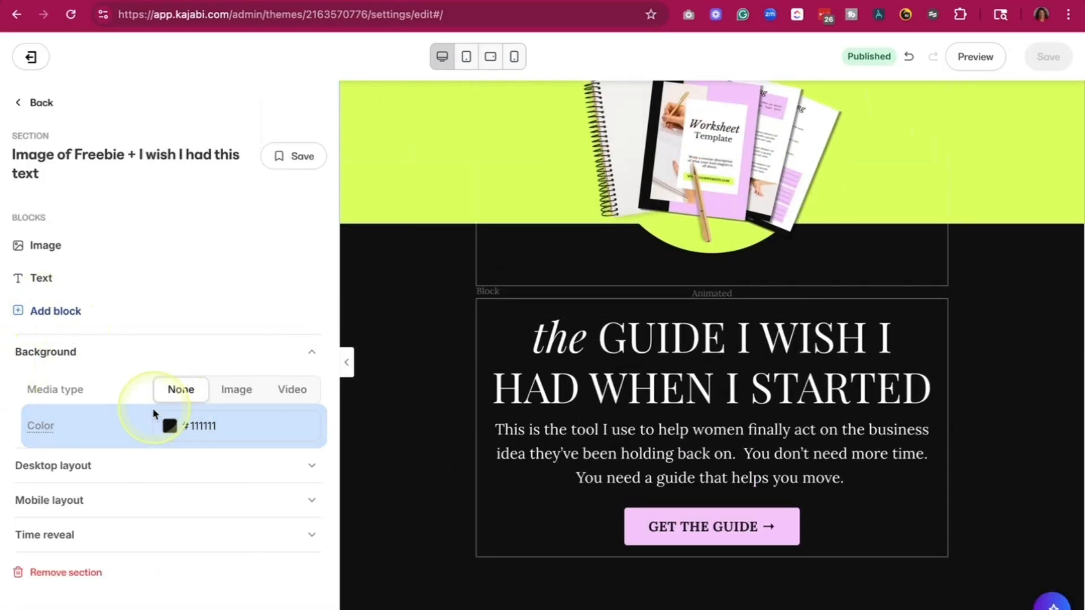
left_click(170, 428)
left_click(141, 339)
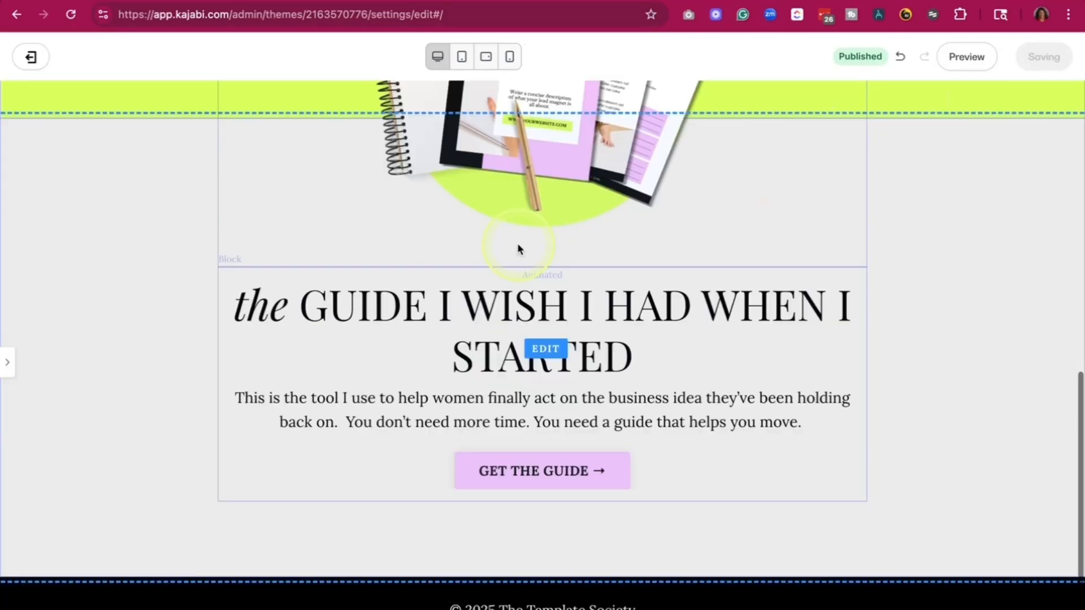
scroll(531, 263, "up", 8)
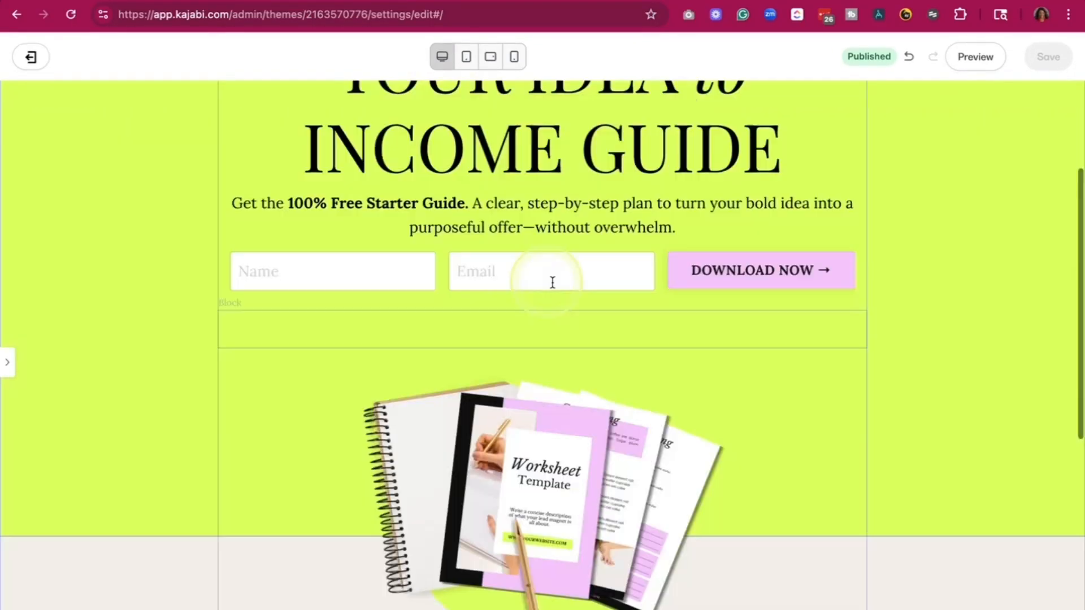
- Leave the opt-in page editor and open the "Example Kajabi Starter Kit - Download" thank-you page for editing
left_click(32, 58)
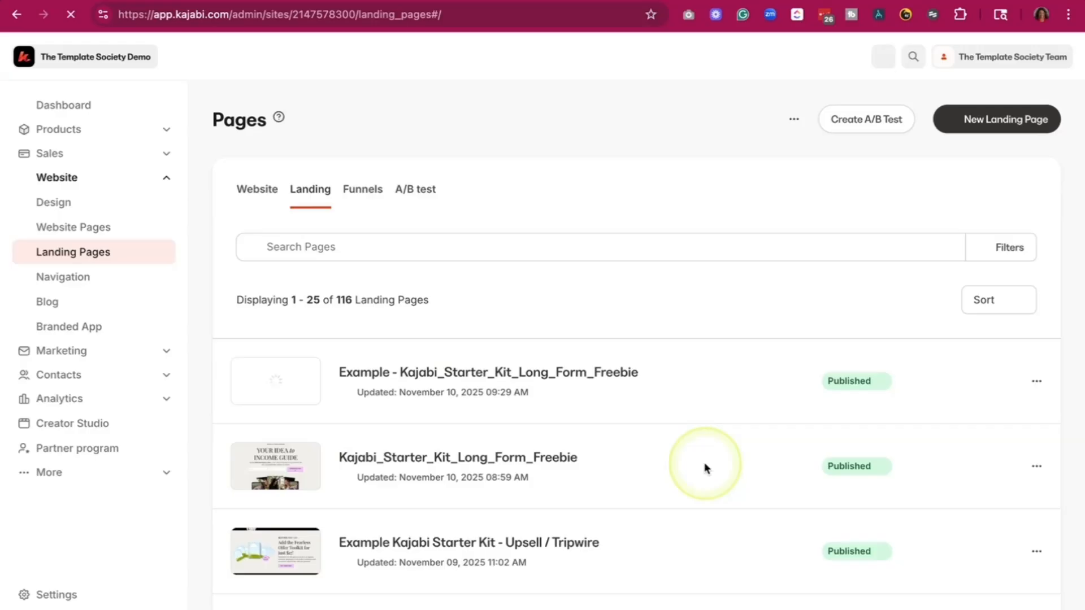
scroll(705, 467, "down", 1)
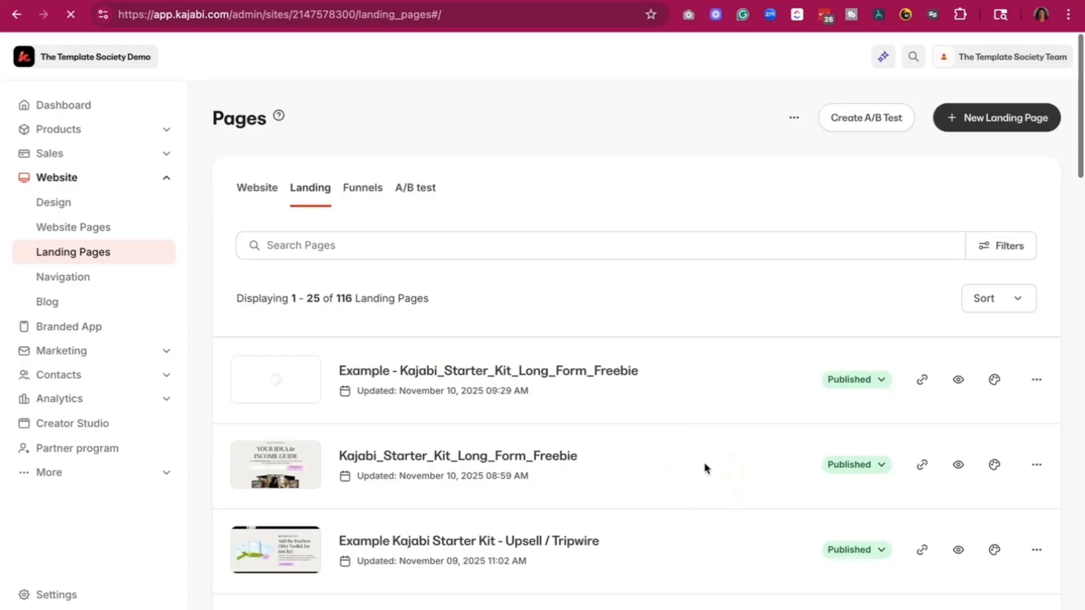
left_click(991, 596)
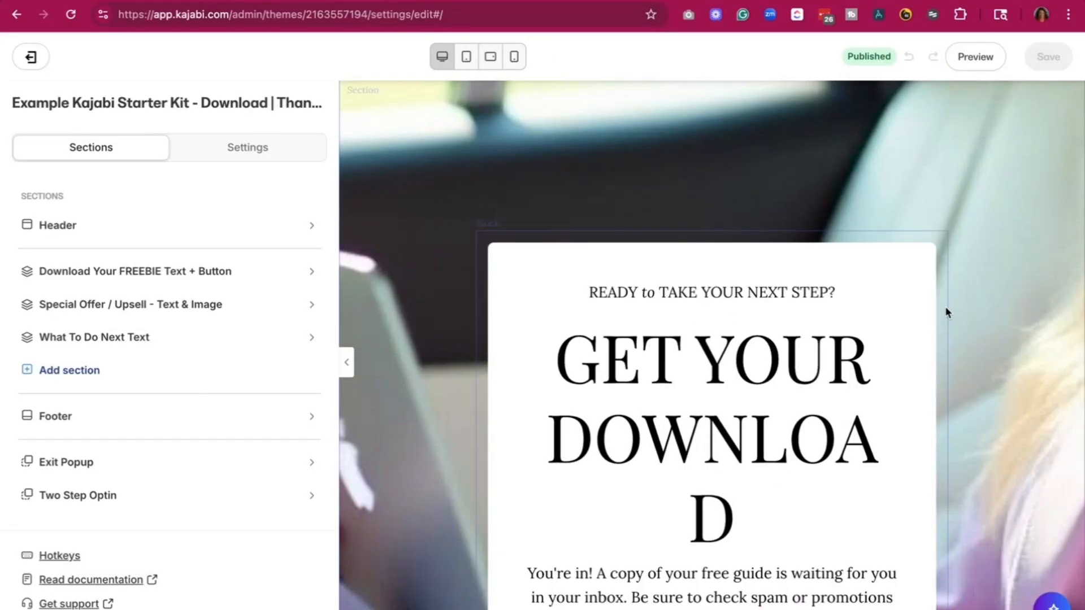
- Review the thank-you page's download block, special offer section and what-to-do-next cards
left_click(346, 361)
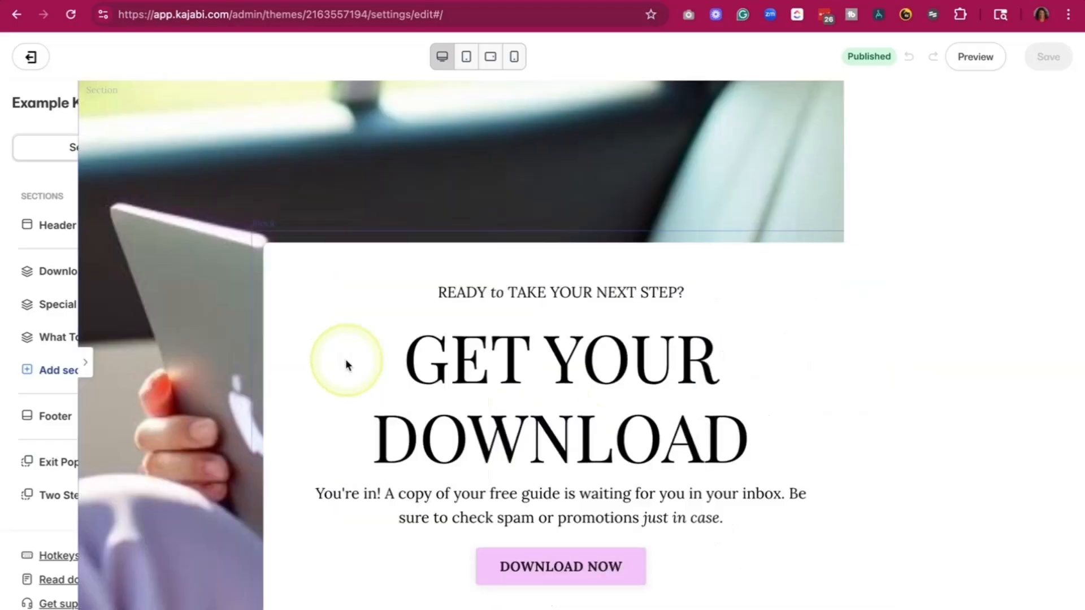
scroll(396, 448, "down", 8)
scroll(398, 456, "up", 8)
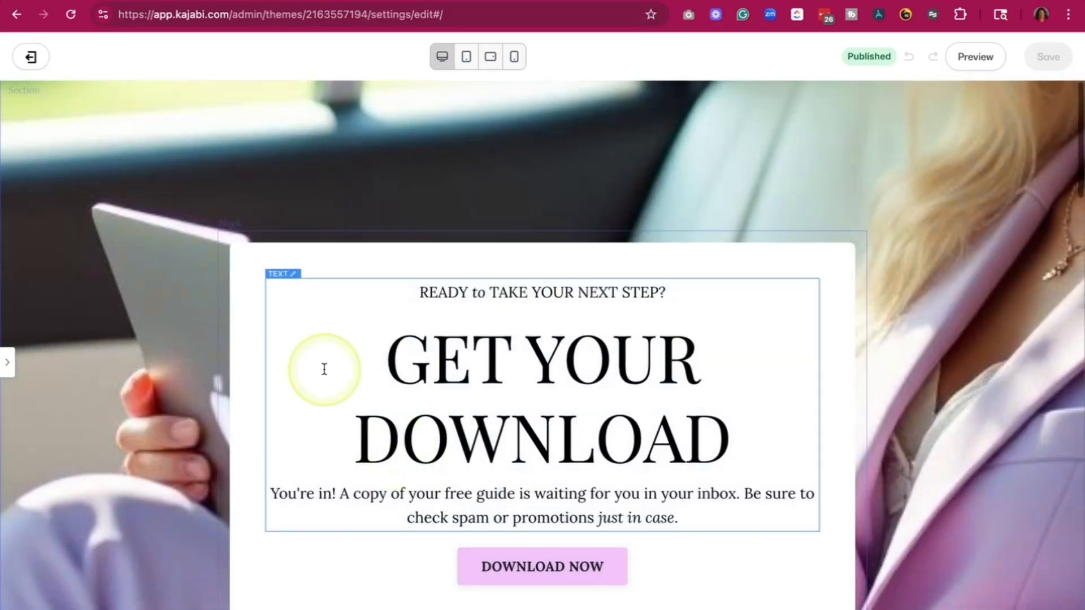
scroll(537, 446, "down", 2)
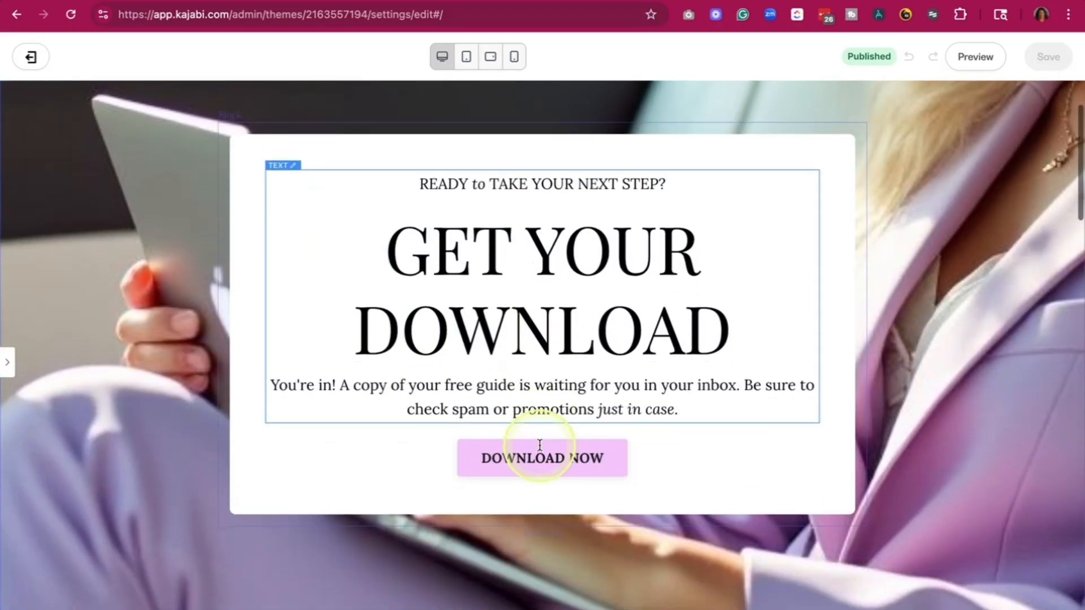
scroll(539, 445, "down", 8)
scroll(539, 444, "down", 4)
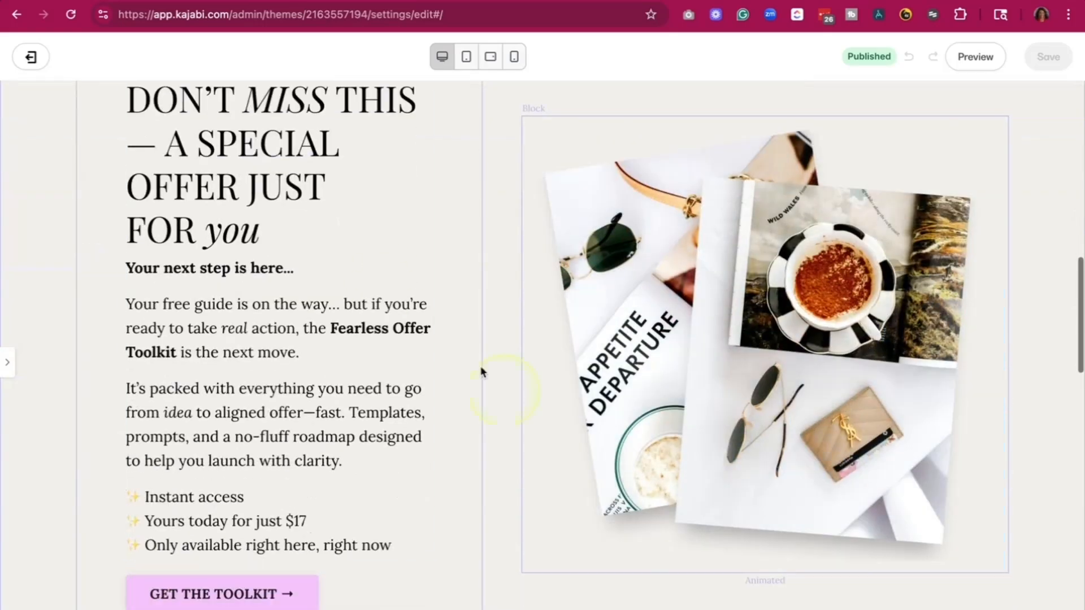
scroll(253, 392, "up", 2)
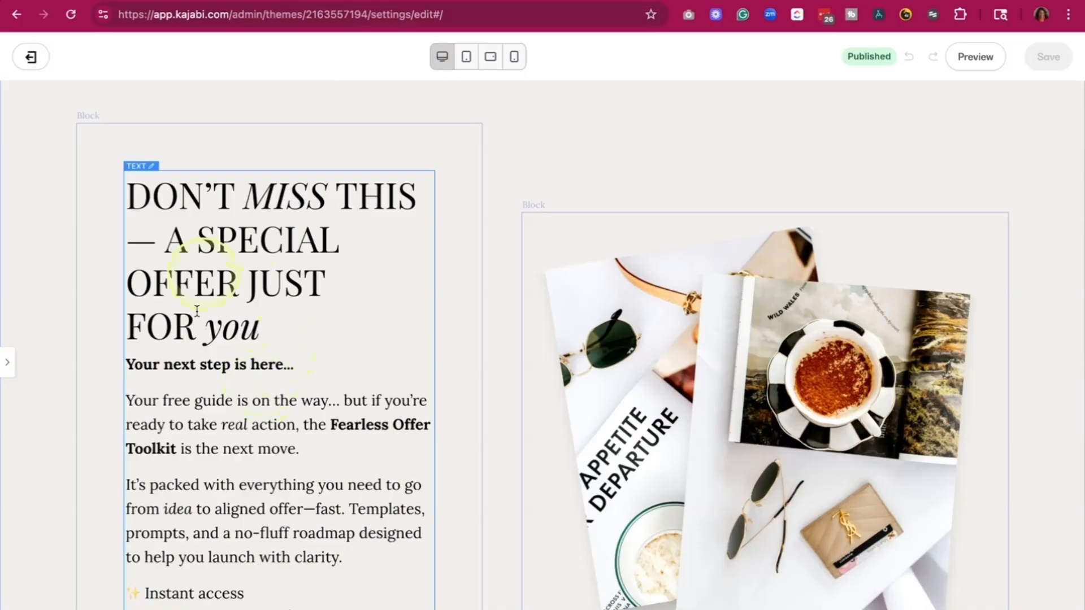
scroll(307, 351, "down", 15)
scroll(306, 356, "down", 3)
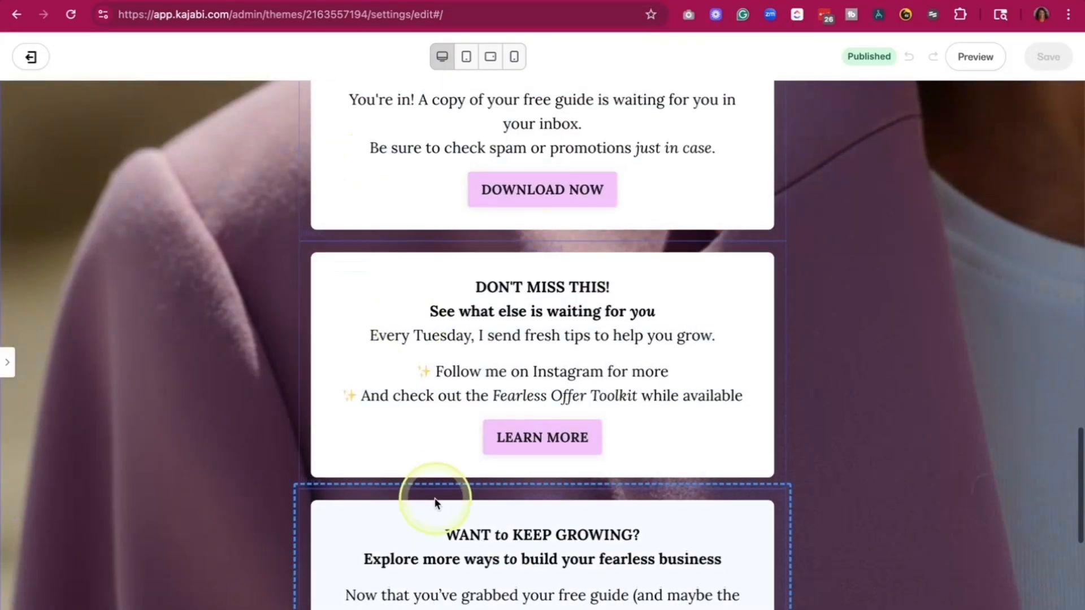
scroll(436, 501, "up", 15)
scroll(26, 398, "up", 3)
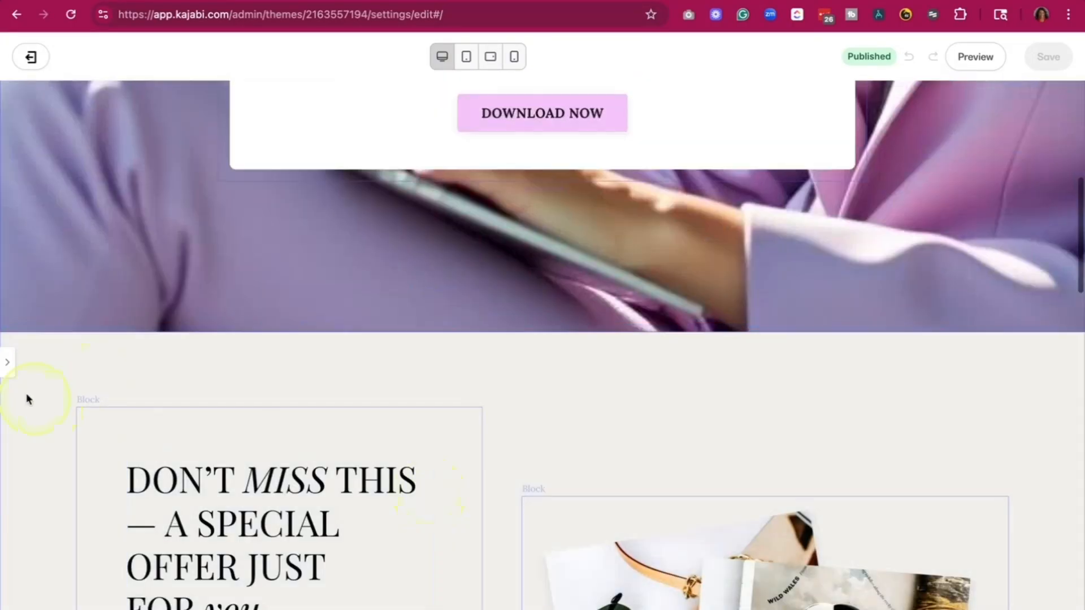
- Examine the rename, duplicate, hide and delete options for the Special Offer / Upsell - Text & Image section
left_click(6, 364)
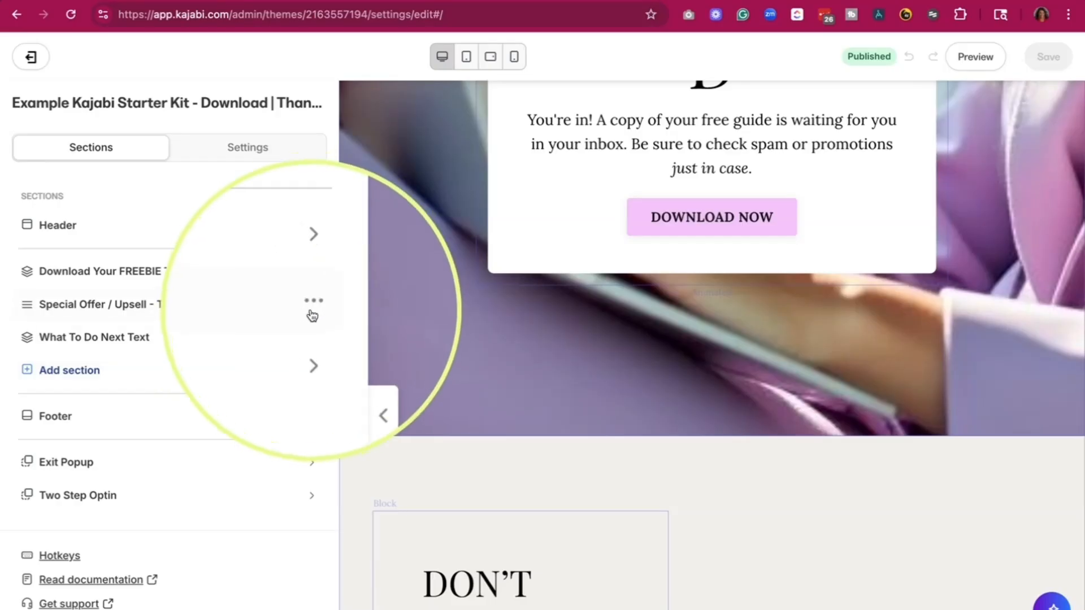
left_click(313, 309)
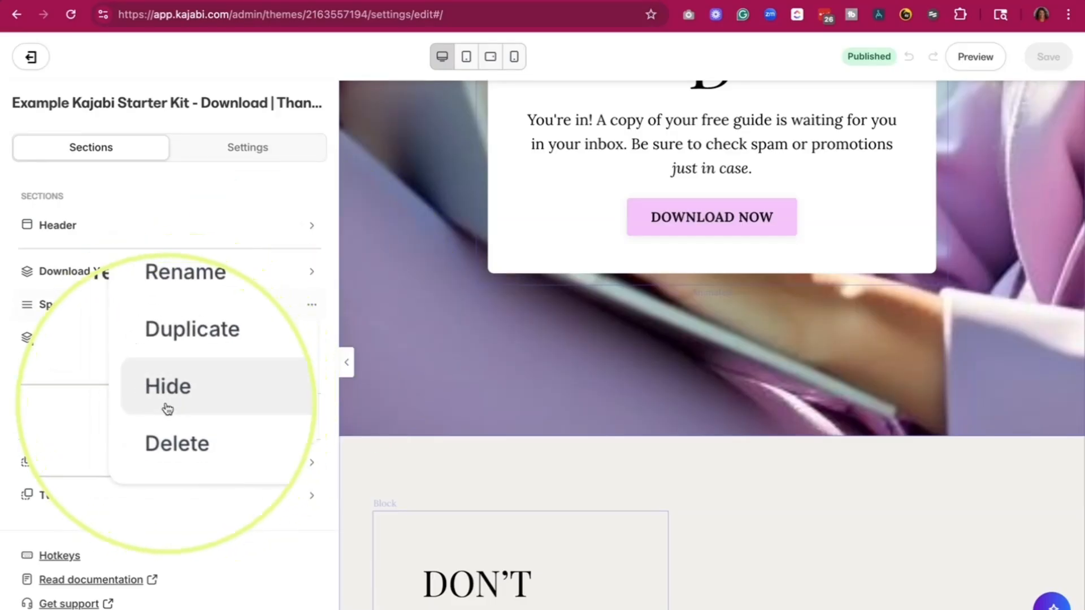
left_click(312, 307)
left_click(313, 307)
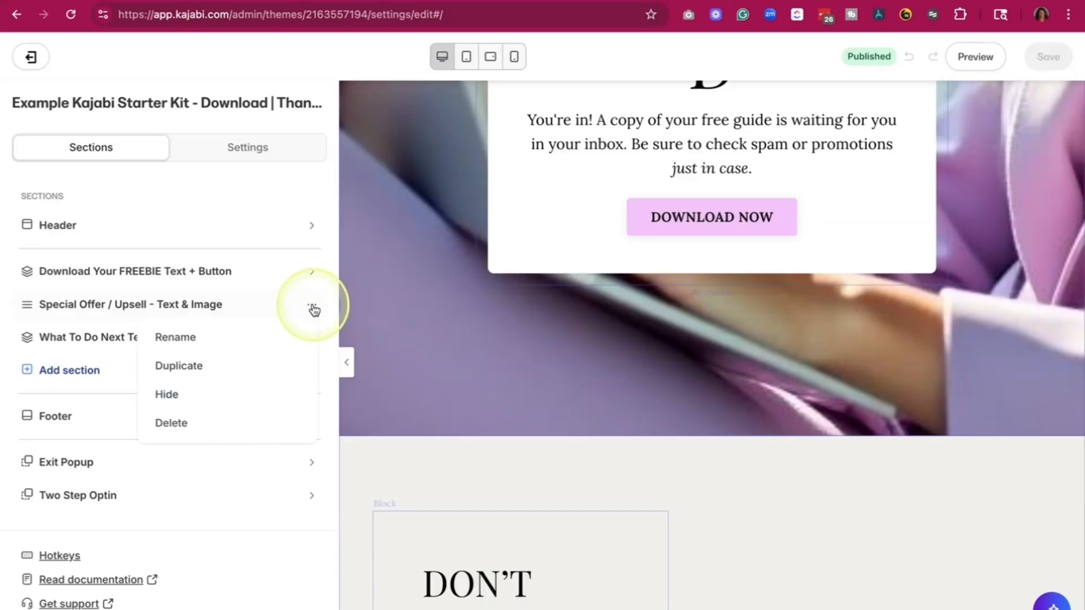
left_click(312, 308)
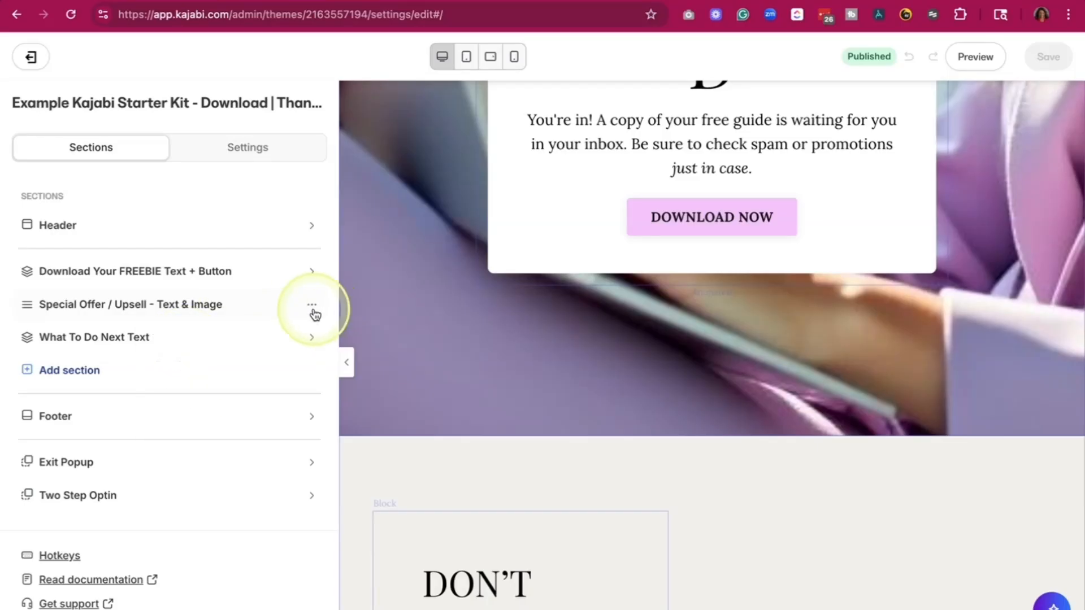
- Review the thank-you page at full width and inspect the background image settings of its download section
left_click(346, 363)
scroll(345, 367, "up", 8)
scroll(345, 367, "down", 1)
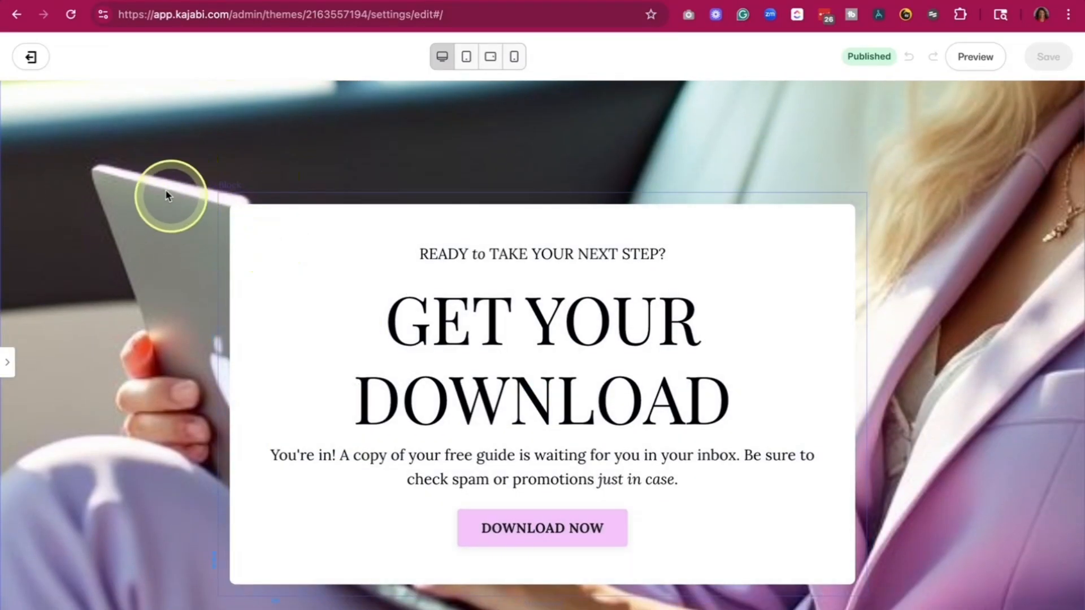
scroll(2, 367, "down", 1)
left_click(4, 363)
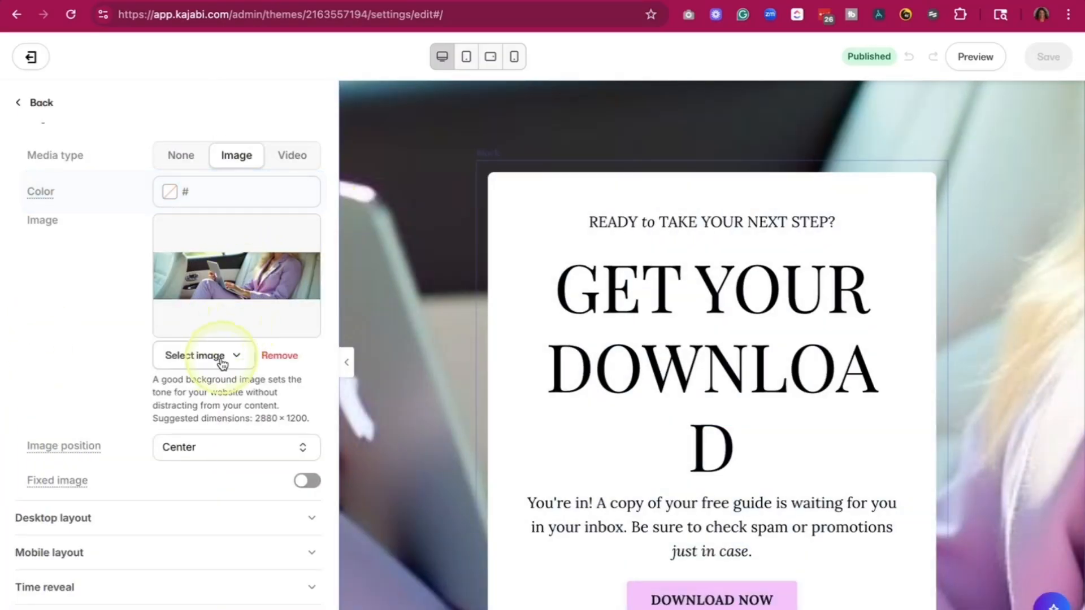
- Examine the download text block, the action choices for its DOWNLOAD NOW button, and the offer and next-step sections below
left_click(572, 346)
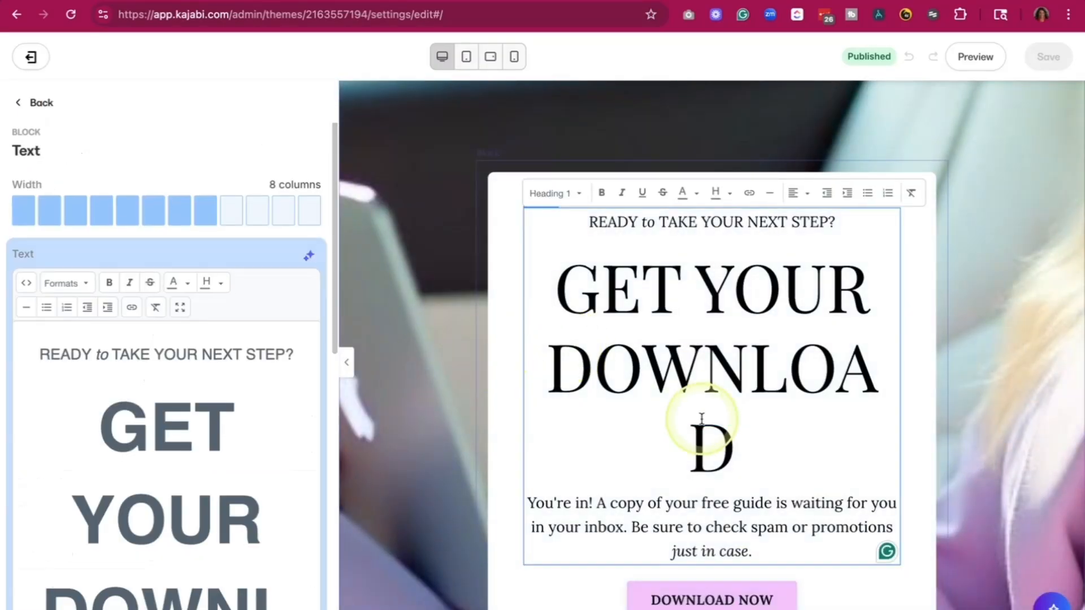
scroll(700, 423, "down", 10)
scroll(700, 421, "up", 5)
left_click(698, 288)
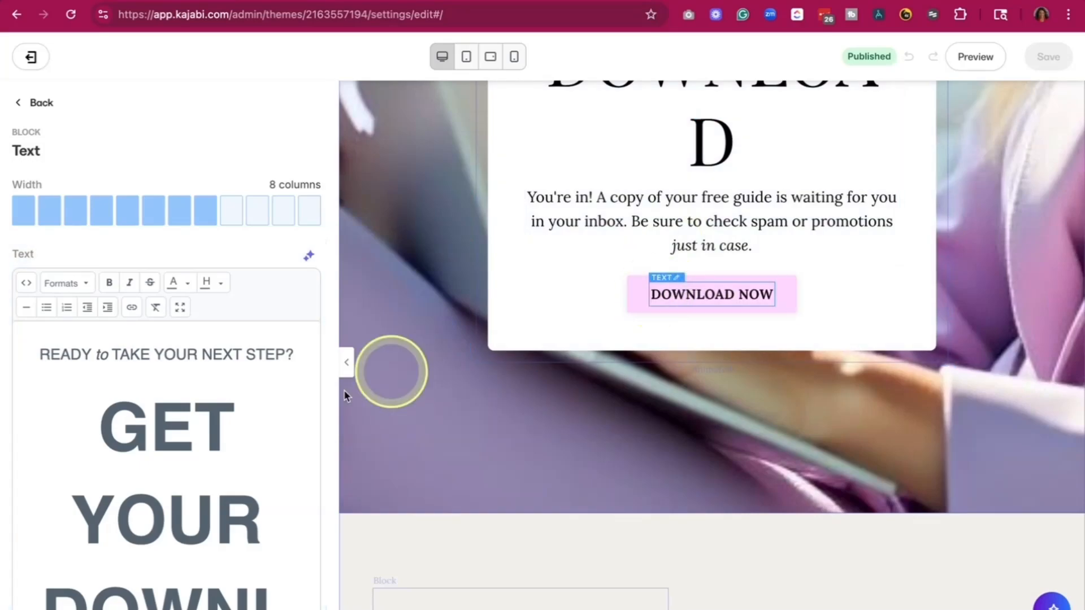
left_click(175, 242)
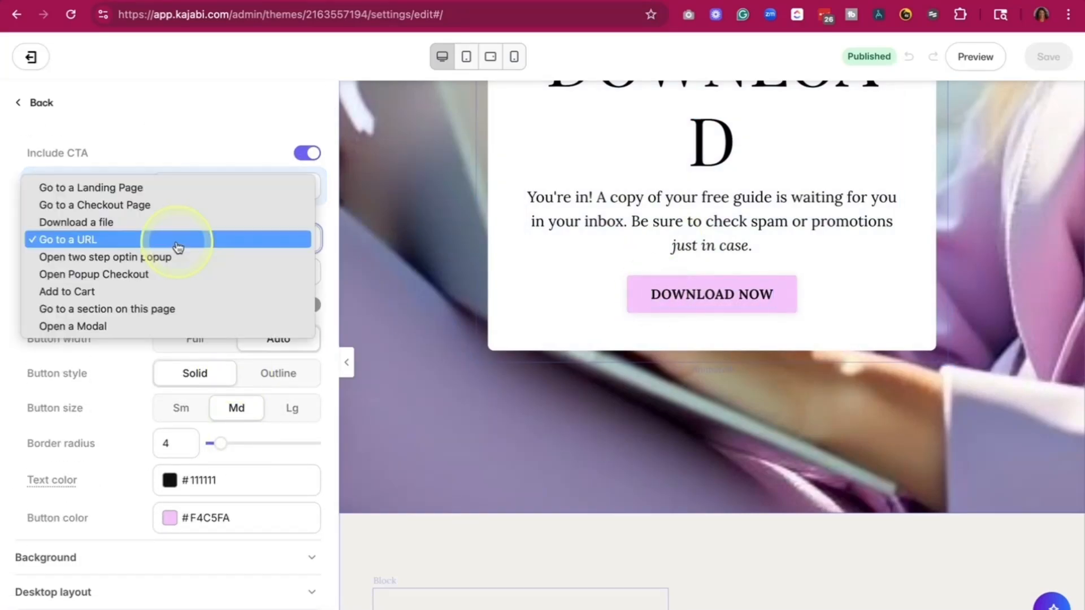
left_click(230, 144)
scroll(532, 426, "down", 5)
scroll(513, 220, "down", 5)
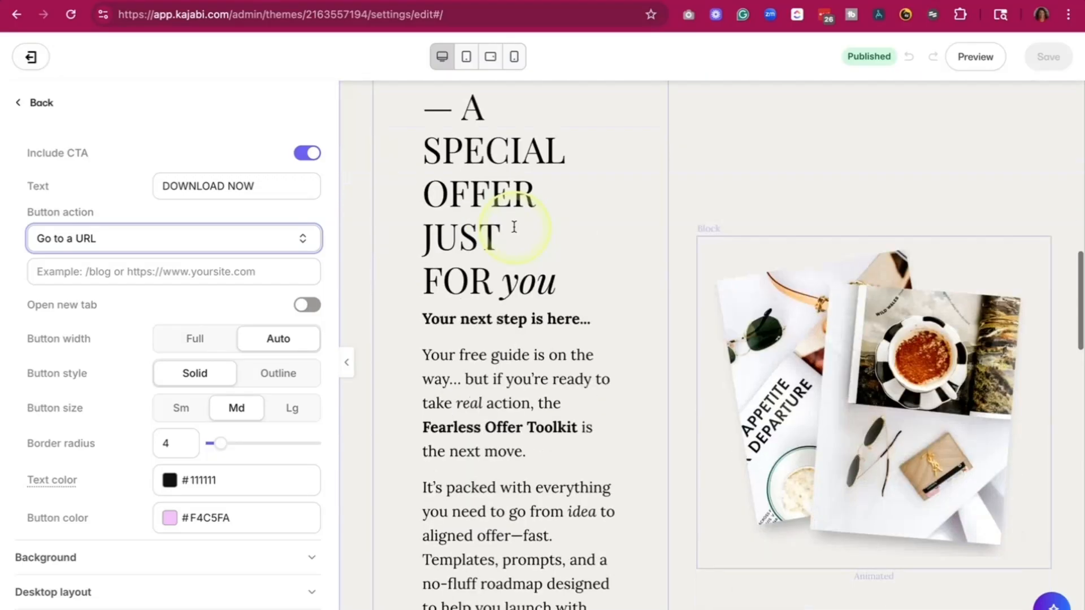
scroll(533, 427, "down", 10)
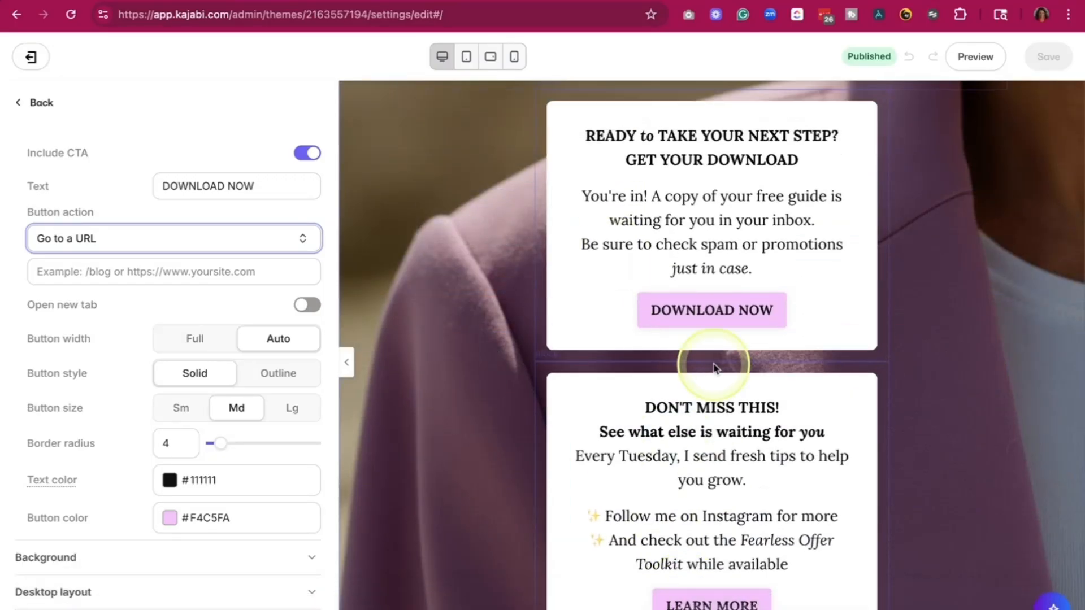
scroll(713, 363, "up", 15)
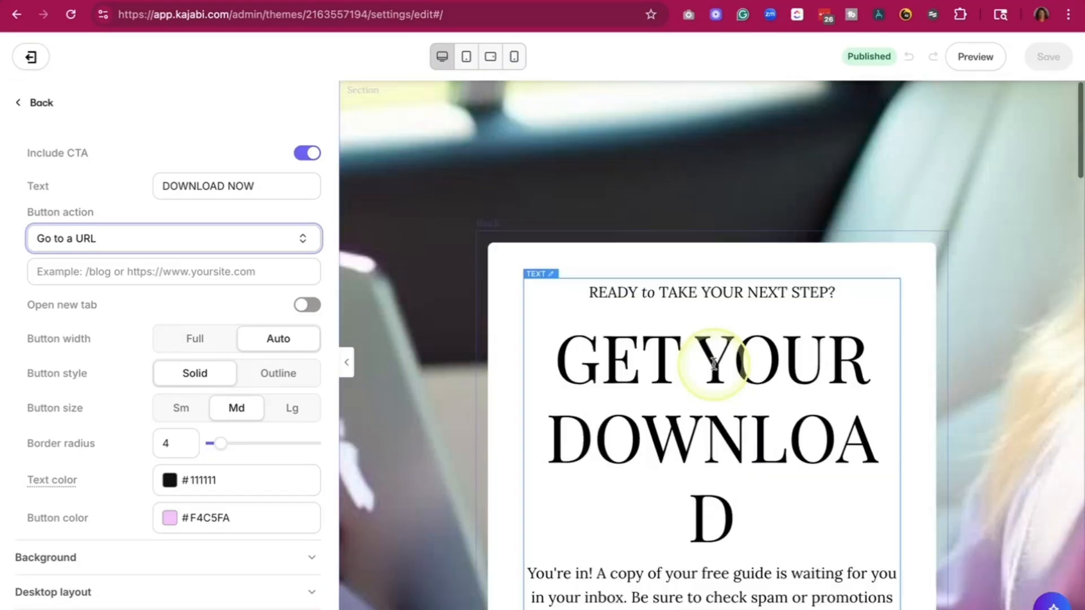
- Leave the thank-you page editor and open the live view of the "Example - Kajabi_Starter_Kit_Long_Form_Freebie" landing page
left_click(37, 102)
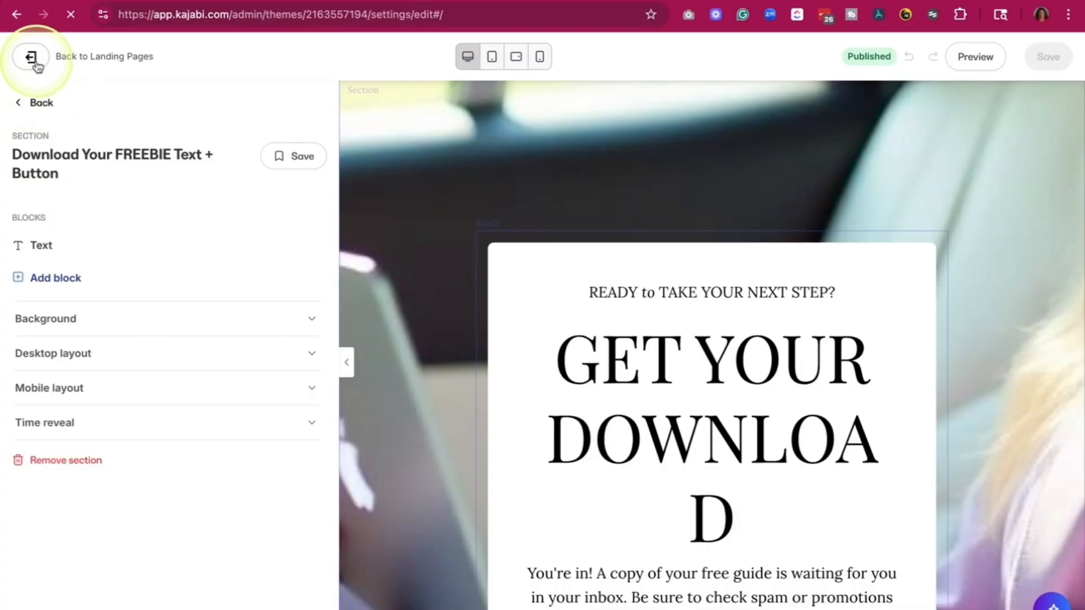
left_click(34, 61)
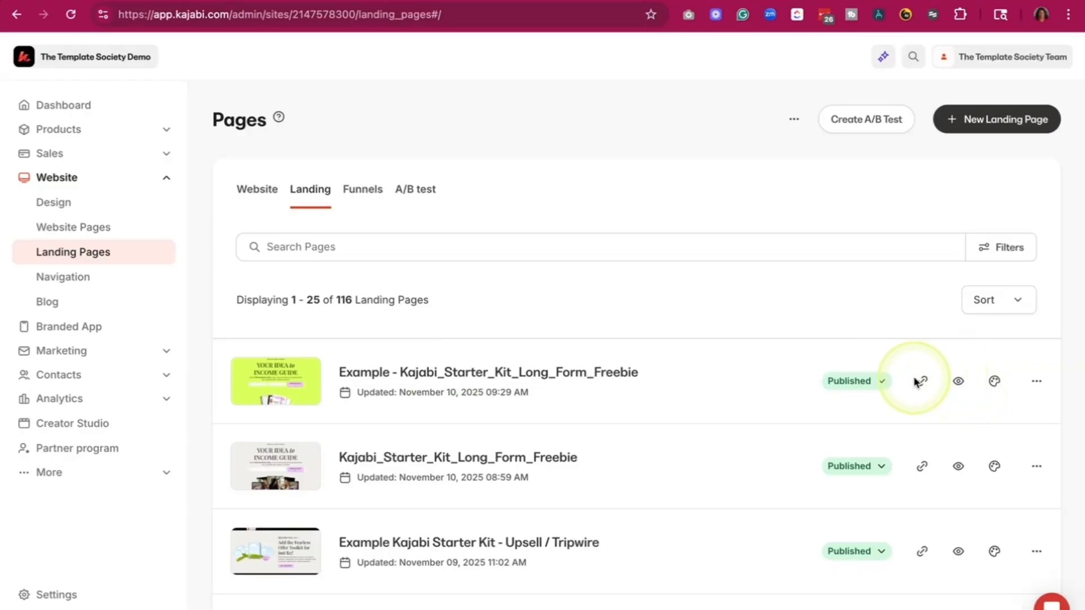
left_click(959, 382)
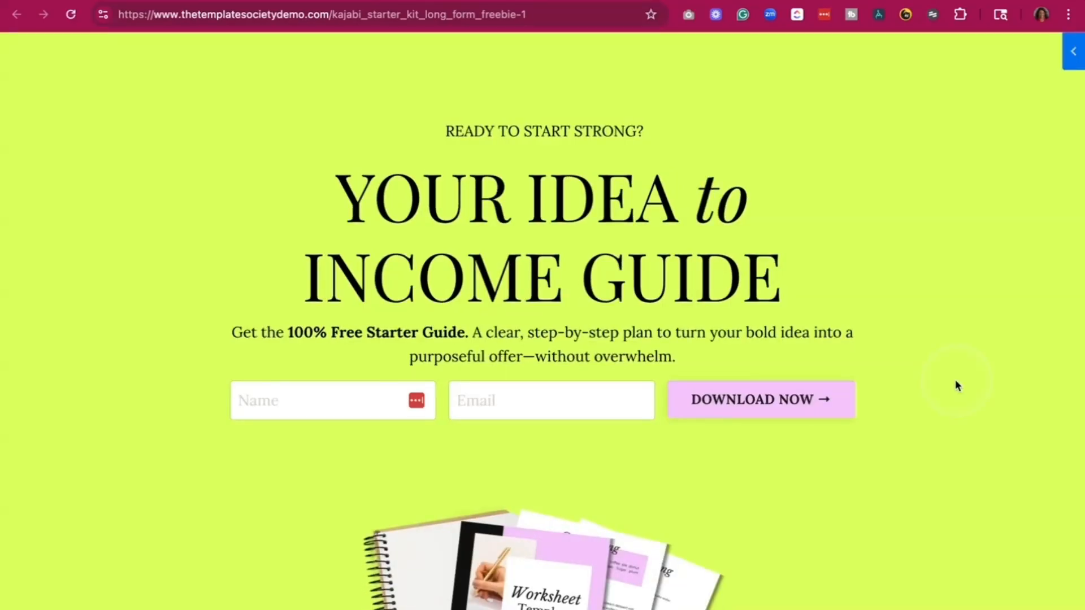
- Submit the live opt-in form with "test" as the name and a contact email address
left_click(326, 410)
type("test")
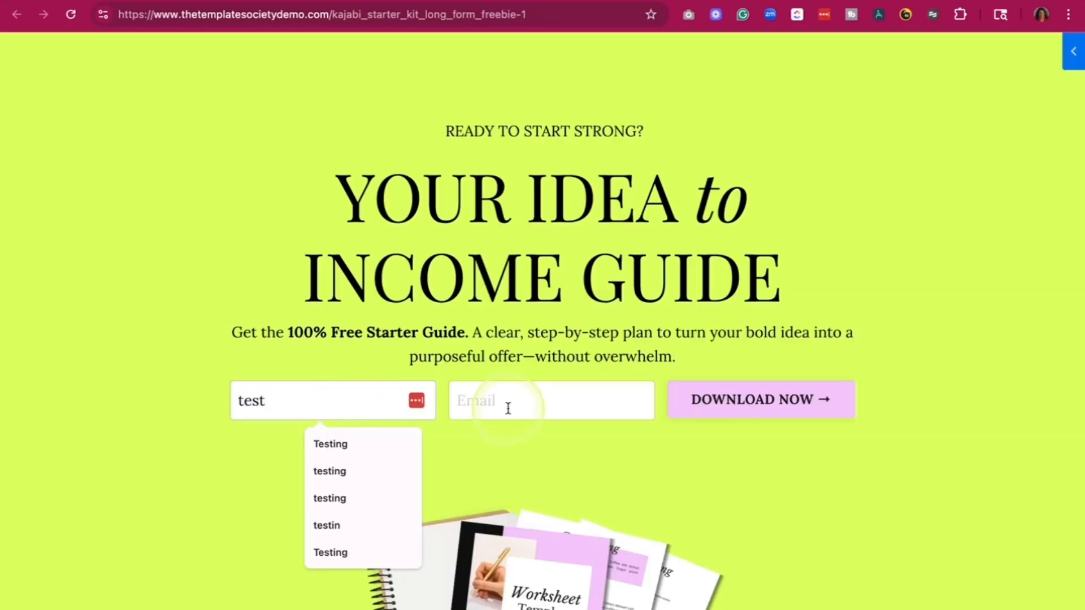
left_click(508, 408)
left_click(564, 445)
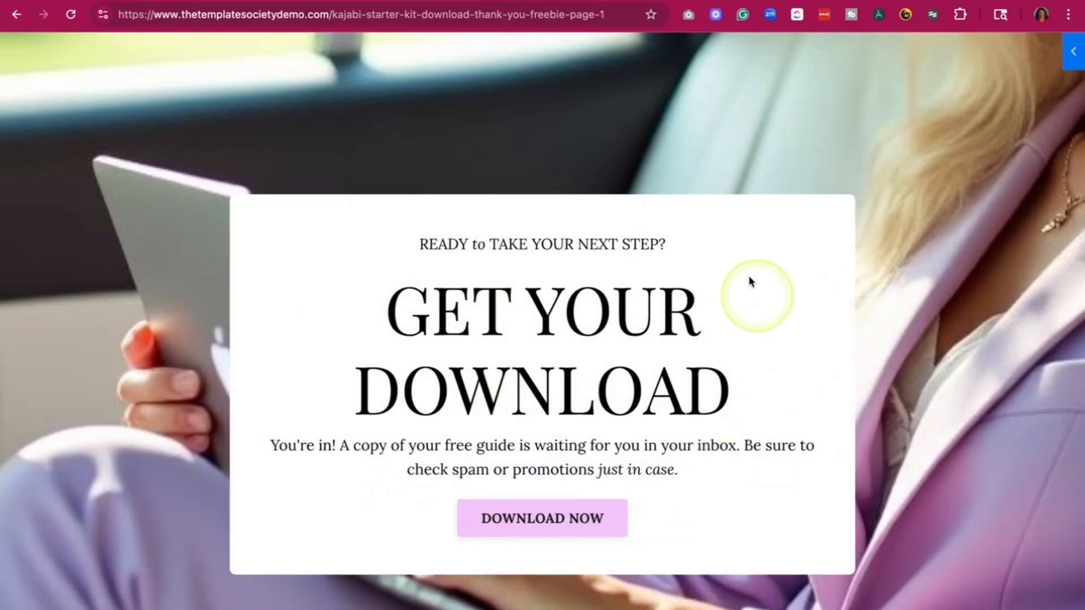
- Review the live thank-you page from its download block through the special offer and closing cards
scroll(641, 527, "down", 15)
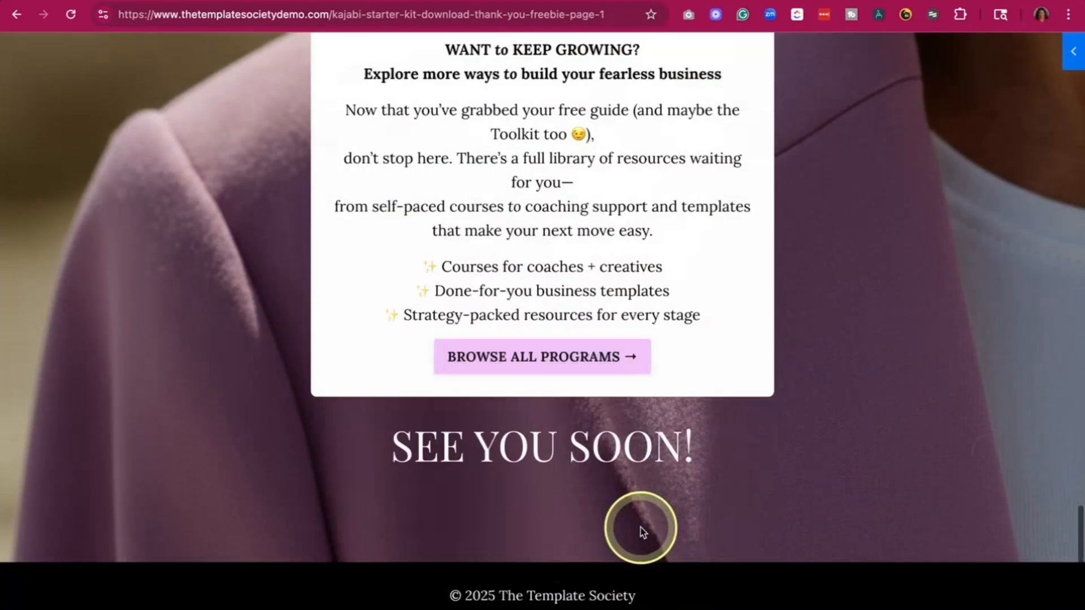
scroll(642, 532, "up", 15)
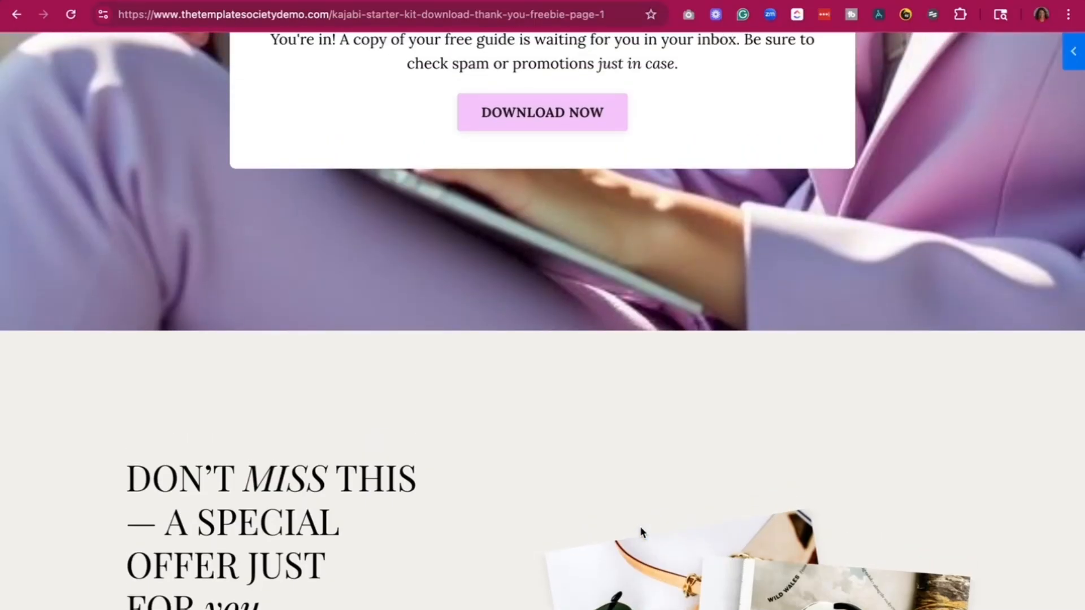
scroll(639, 531, "up", 7)
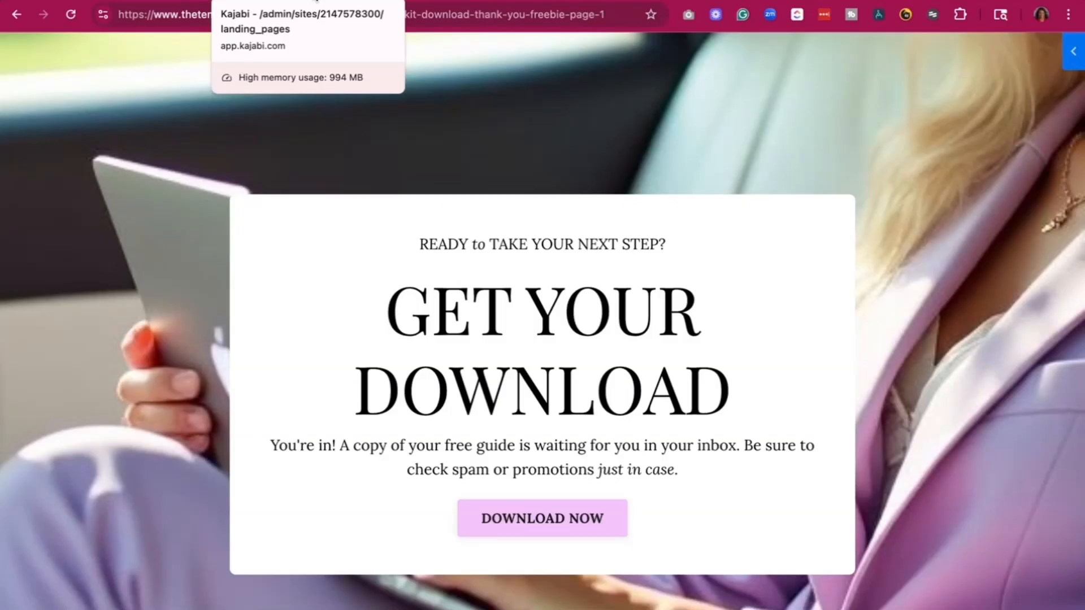
- Return to the Kajabi admin and check the submissions of "The Ultimate Goal Planning Planner" form
left_click(141, 1)
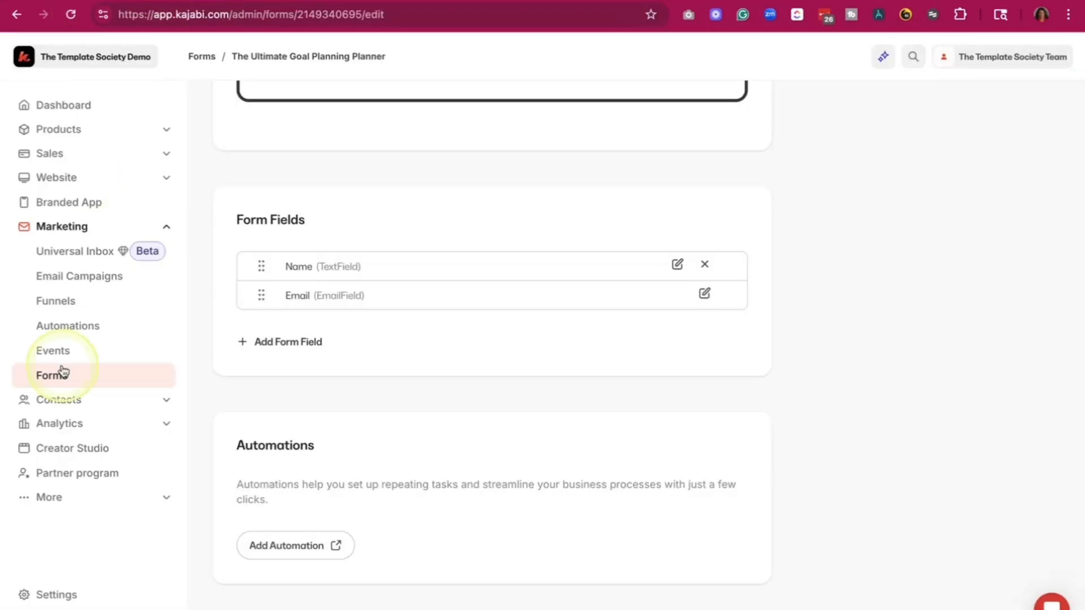
left_click(55, 379)
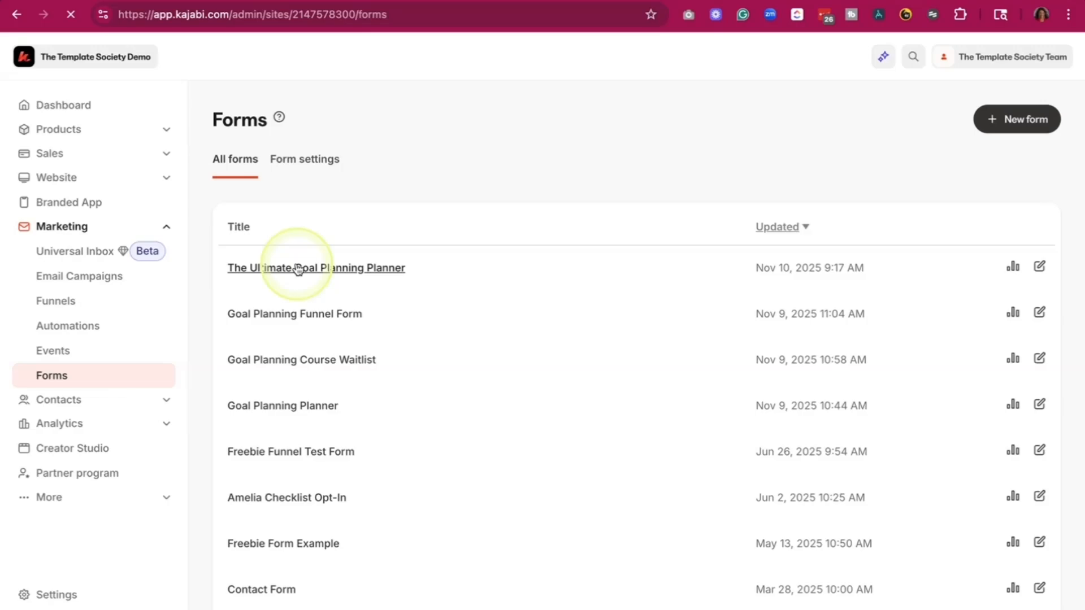
left_click(298, 269)
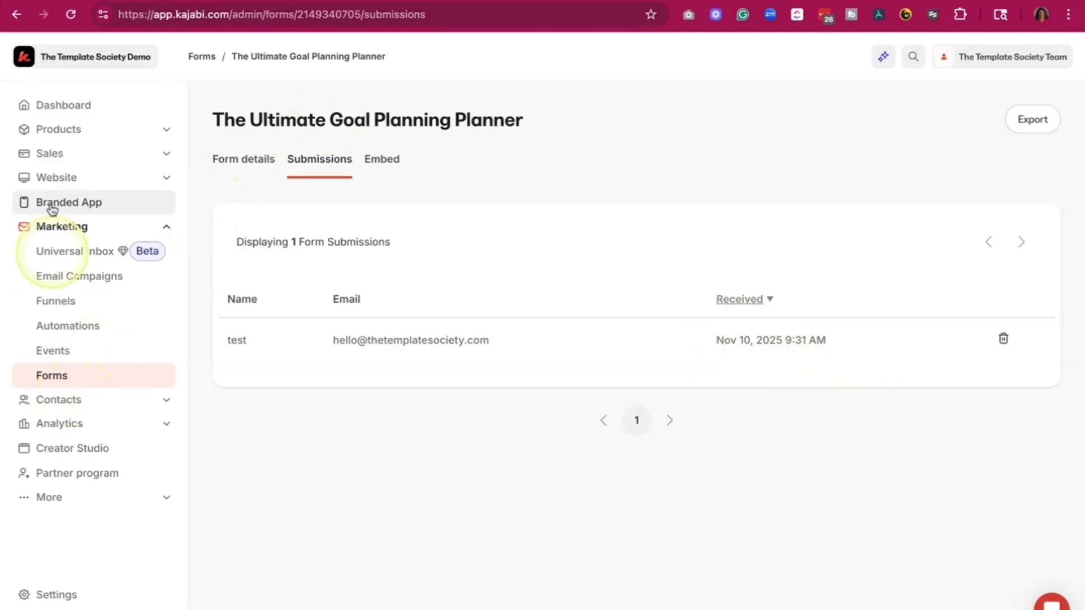
- Go to the landing pages list and open "Example Kajabi Starter Kit - Upsell / Tripwire" for editing with a full-width preview
left_click(71, 186)
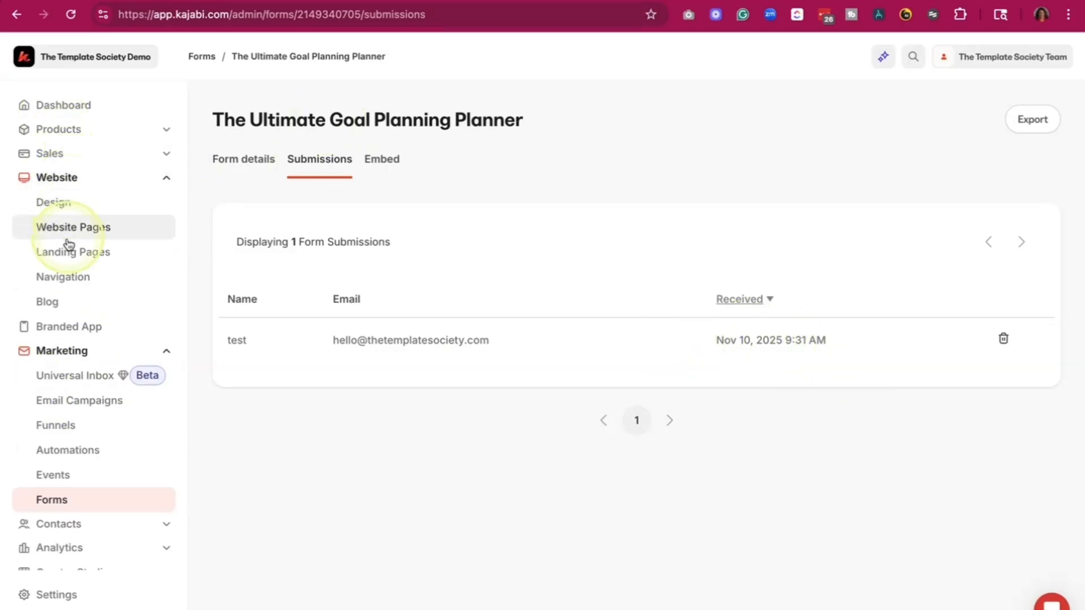
left_click(69, 256)
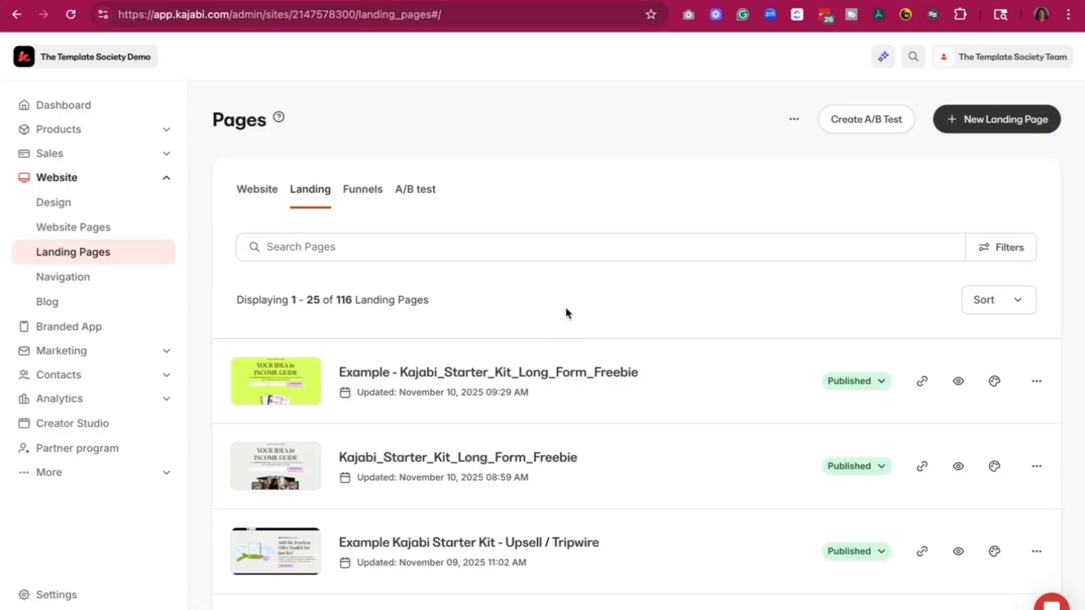
left_click(567, 309)
left_click(526, 344)
scroll(515, 364, "down", 2)
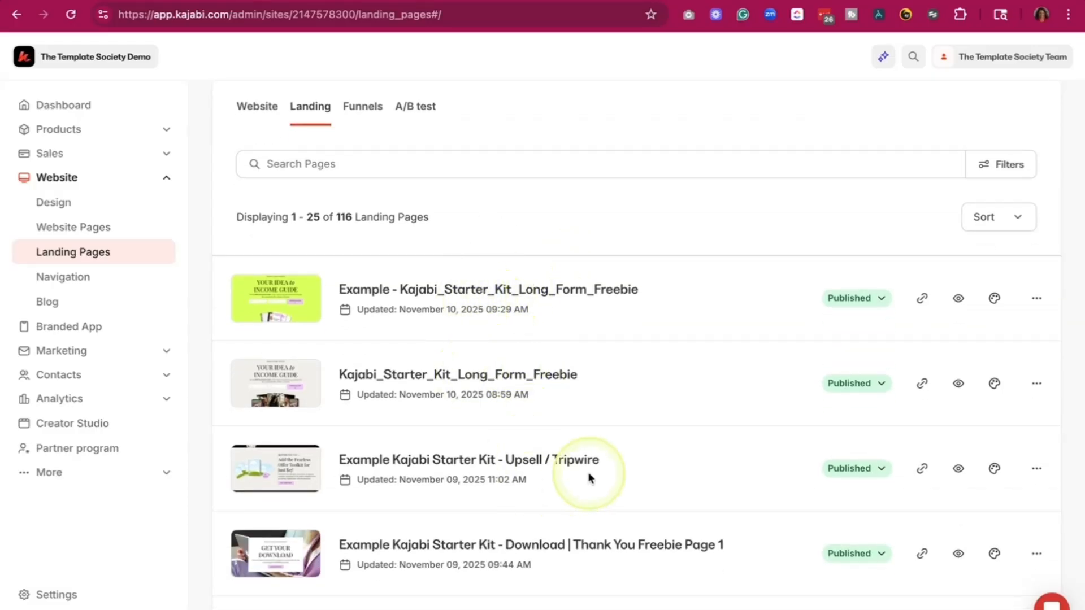
left_click(993, 469)
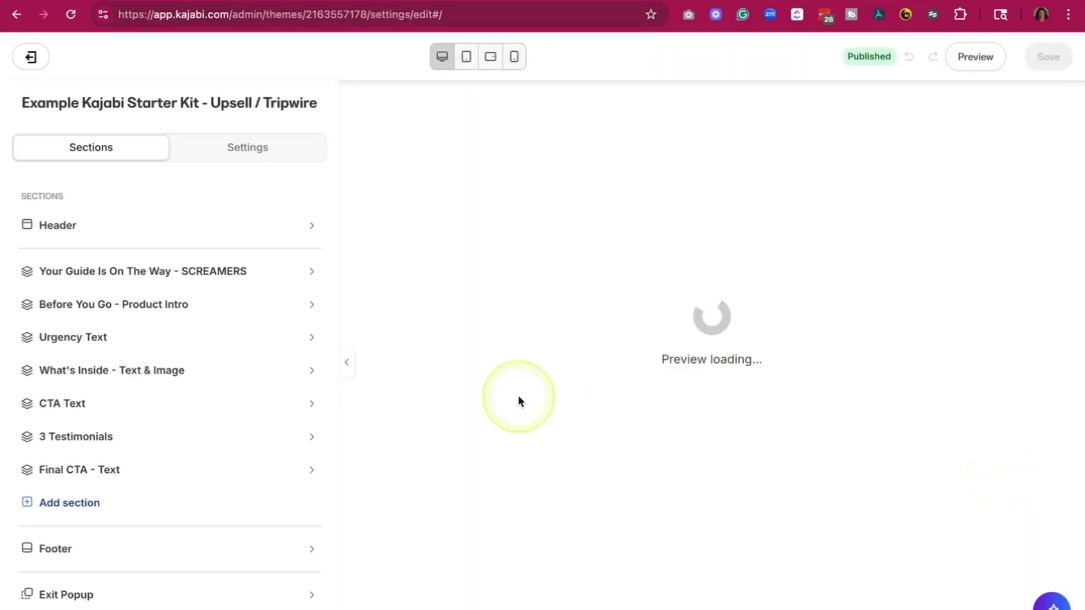
left_click(347, 363)
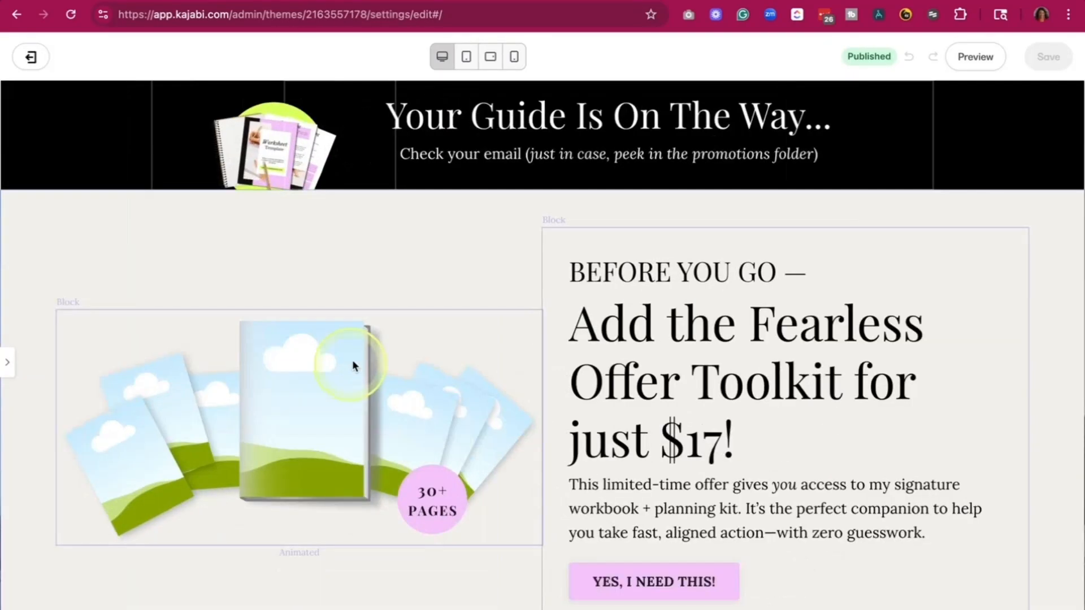
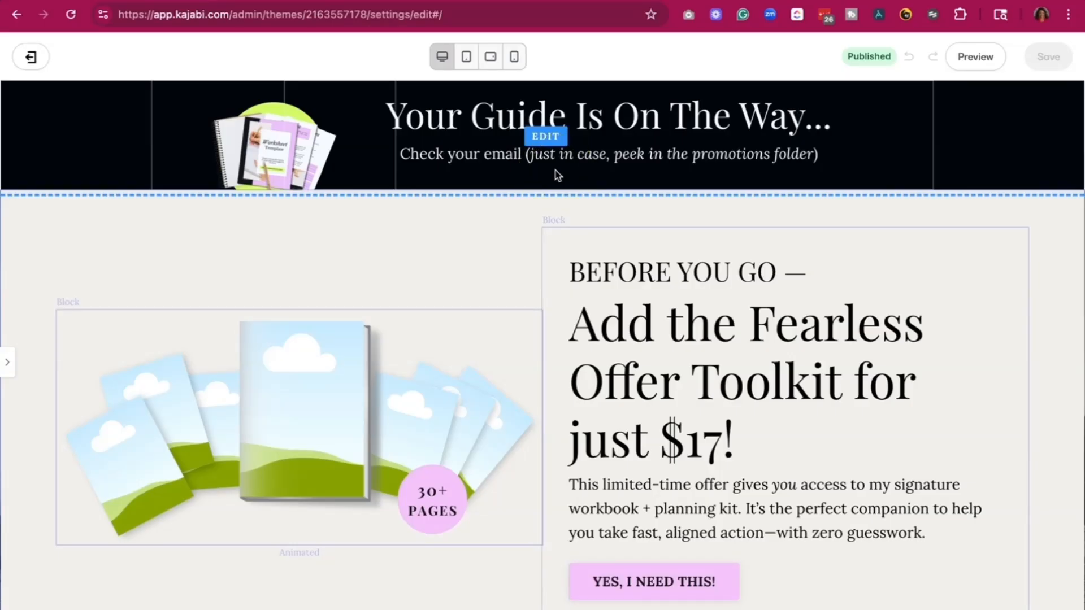
- Review the upsell page from the guide banner through the toolkit offer, "What's Inside" list and testimonials to the closing call to action
scroll(558, 175, "down", 1)
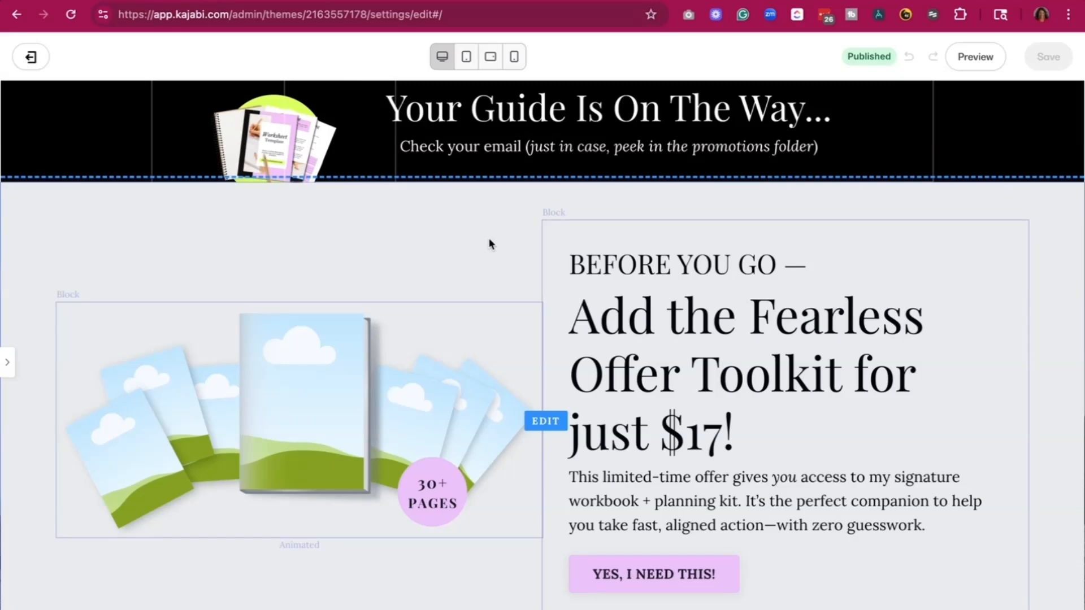
scroll(544, 333, "down", 3)
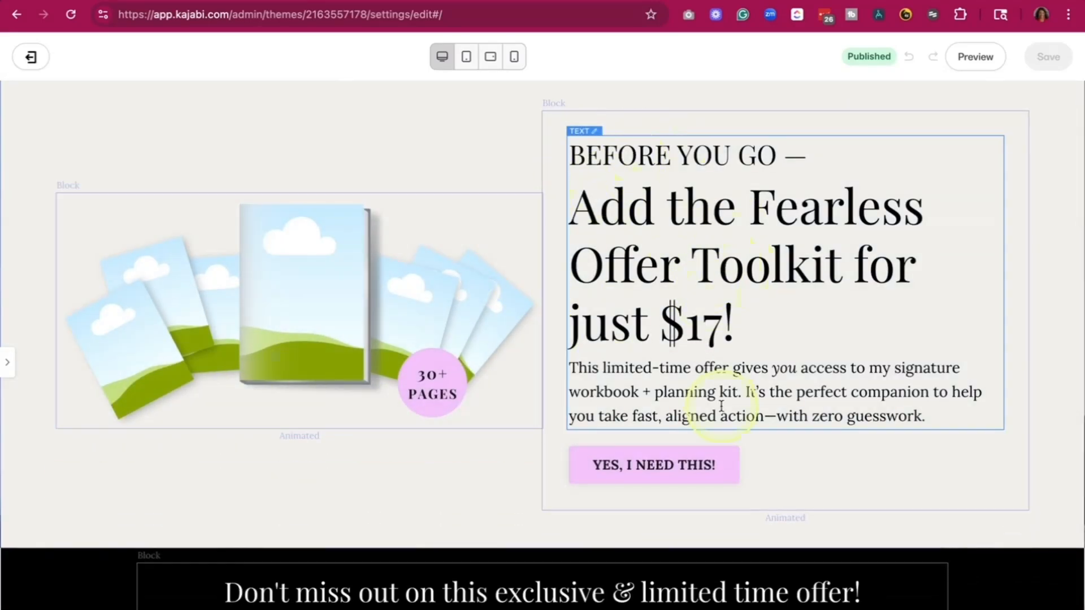
scroll(720, 406, "down", 3)
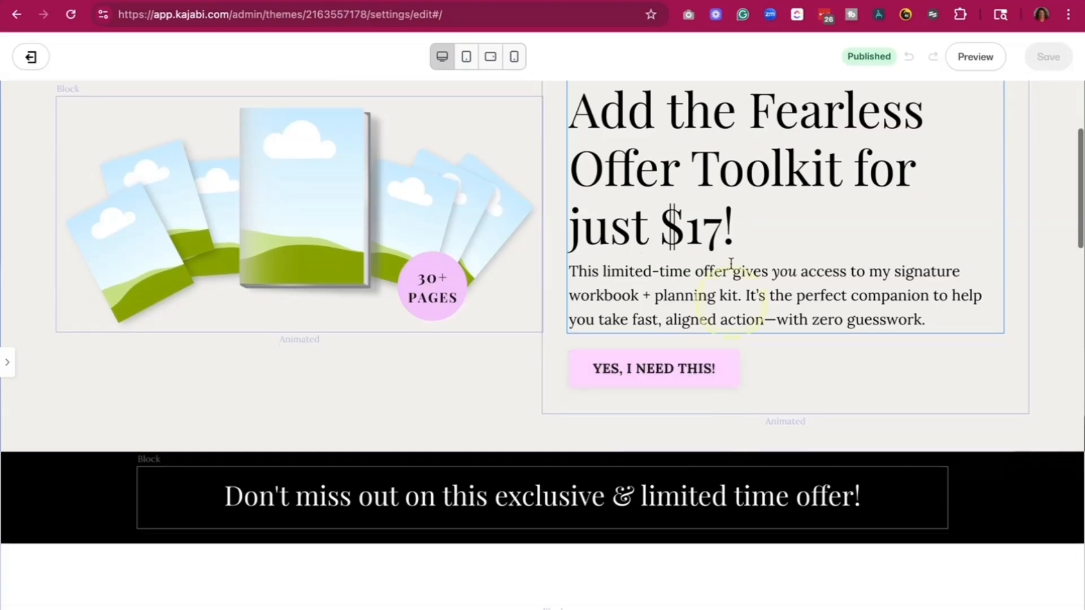
scroll(740, 309, "down", 3)
scroll(740, 309, "down", 10)
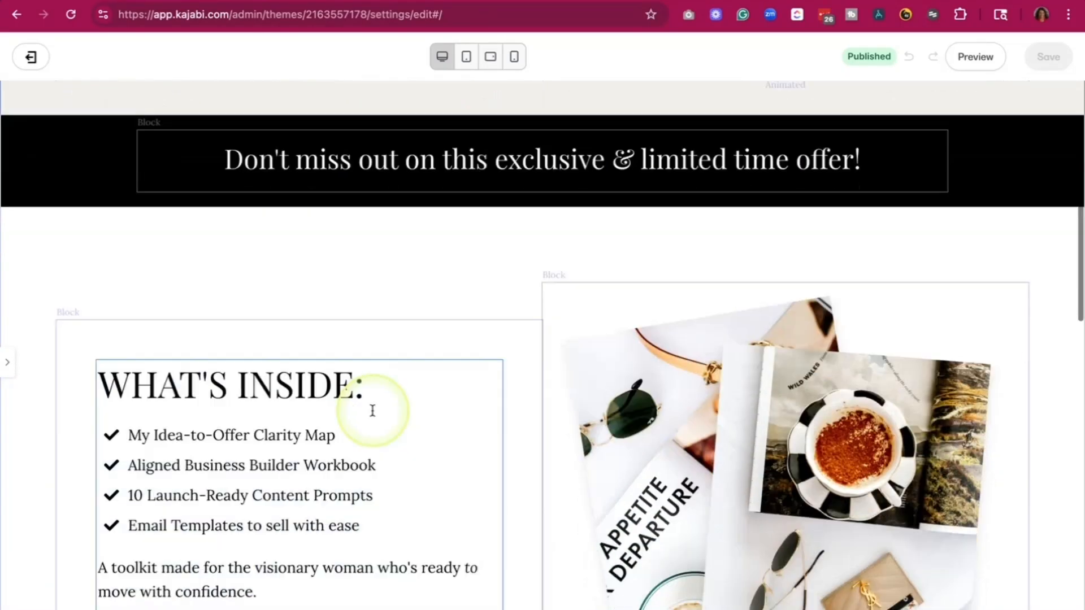
scroll(473, 382, "down", 15)
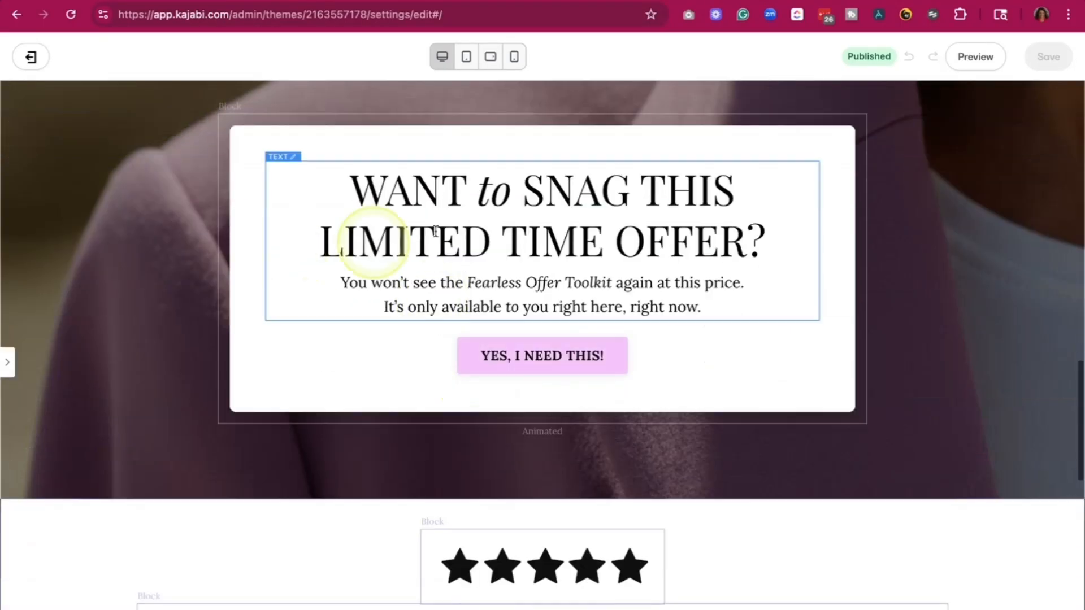
scroll(727, 518, "down", 4)
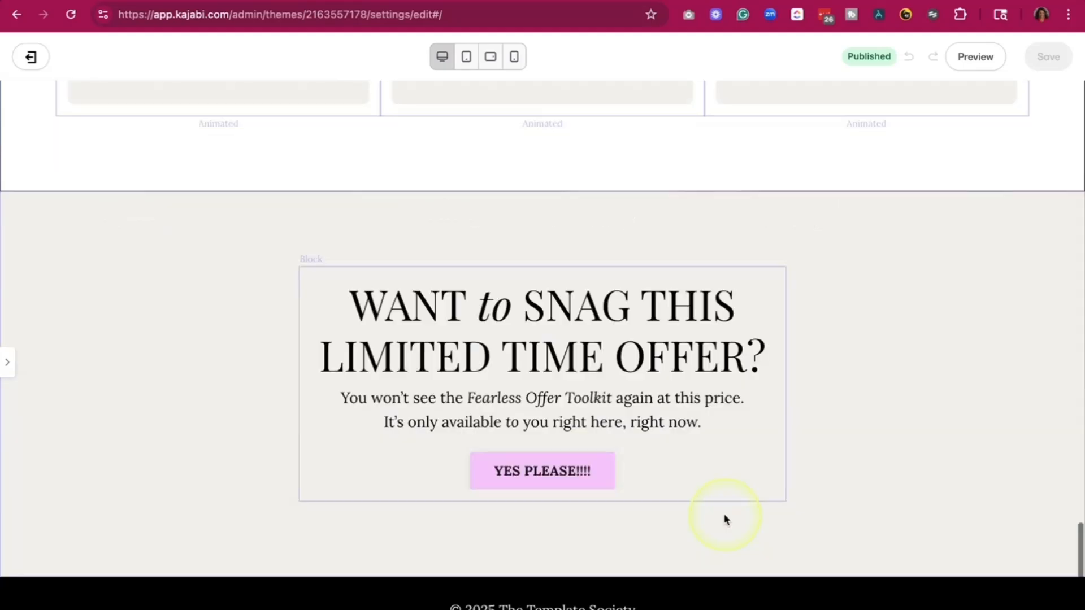
scroll(726, 519, "up", 20)
scroll(726, 520, "down", 3)
- Inspect the settings of the "What's Inside" text block and the neighbouring image block, including the image replacement options
left_click(263, 351)
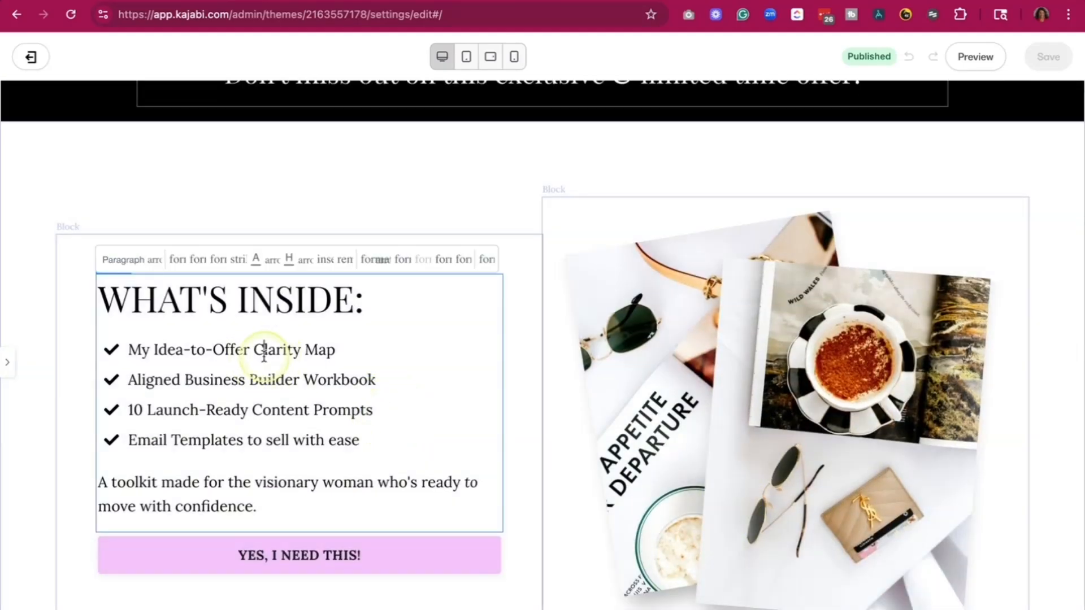
left_click(5, 366)
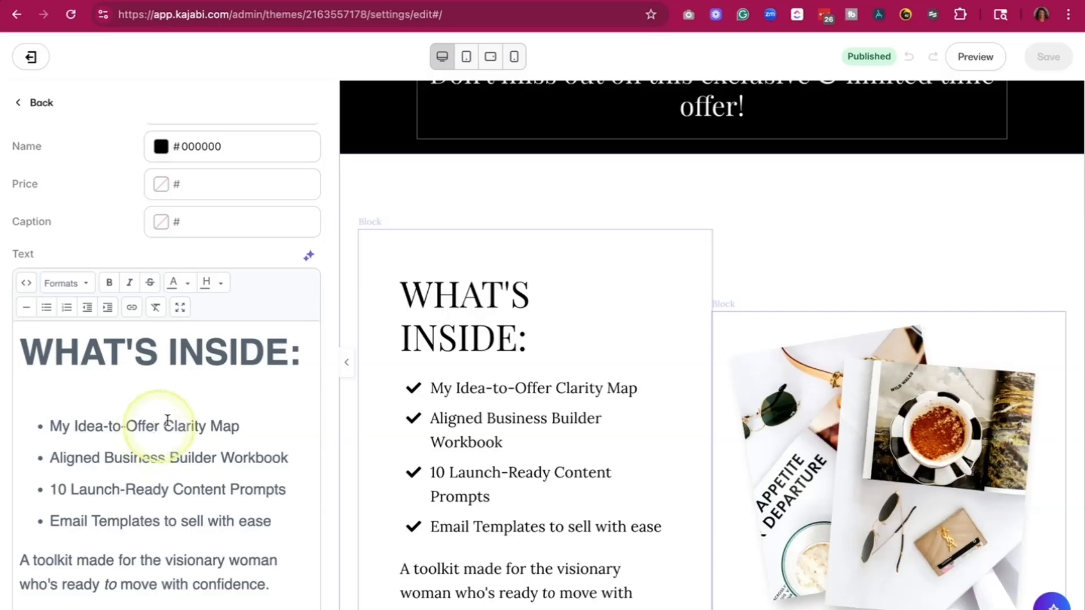
triple_click(500, 445)
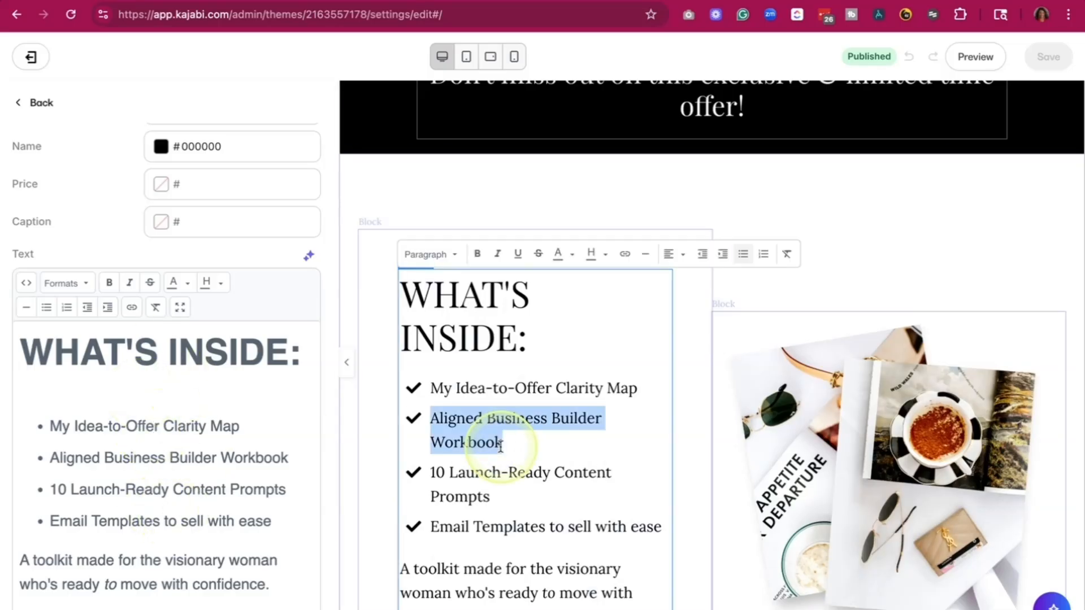
left_click(523, 201)
scroll(891, 452, "down", 2)
left_click(890, 452)
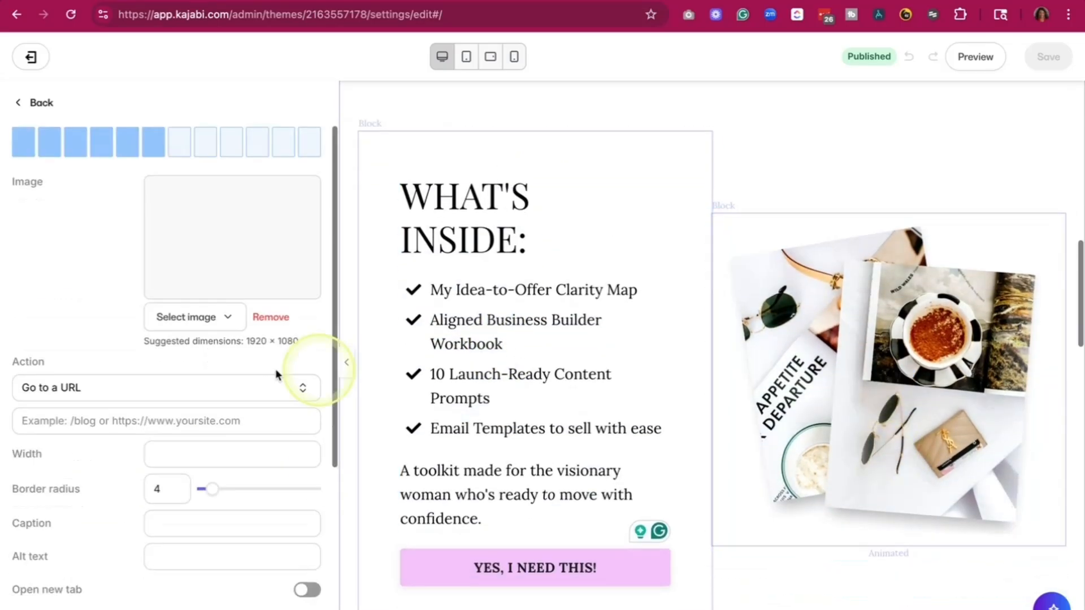
left_click(216, 357)
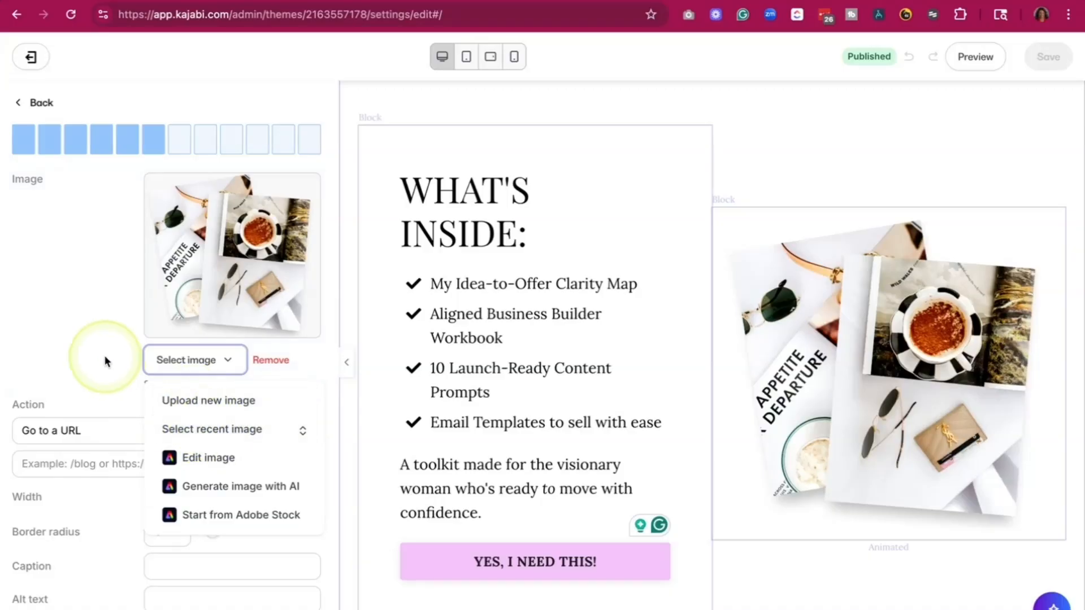
left_click(818, 163)
- Open the call-to-action settings of the "YES, I NEED THIS!" button in the Fearless Offer Toolkit block
scroll(818, 163, "up", 17)
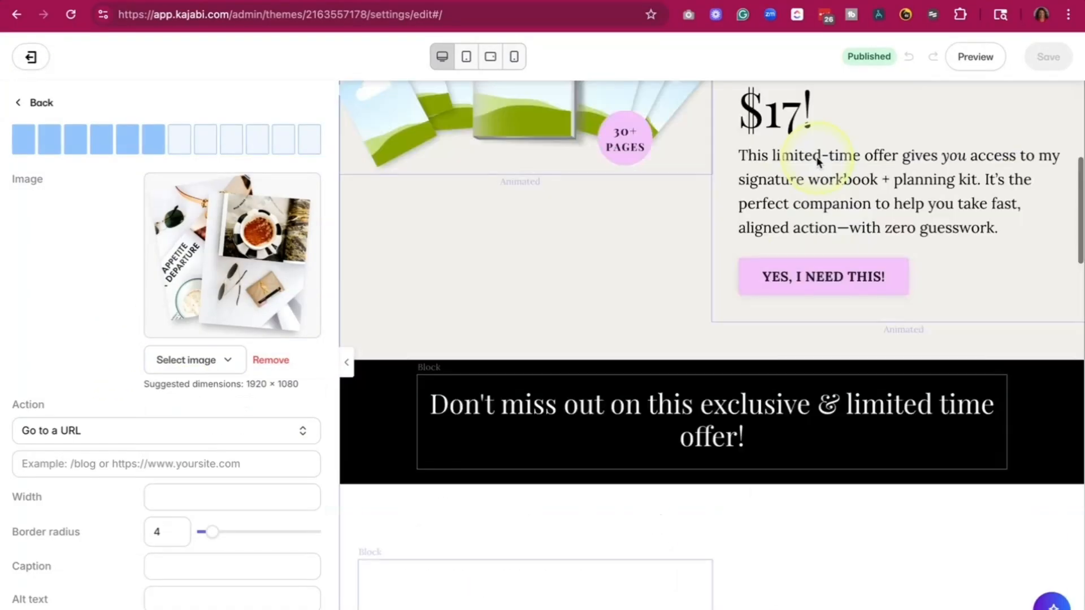
scroll(818, 162, "down", 20)
scroll(818, 163, "down", 20)
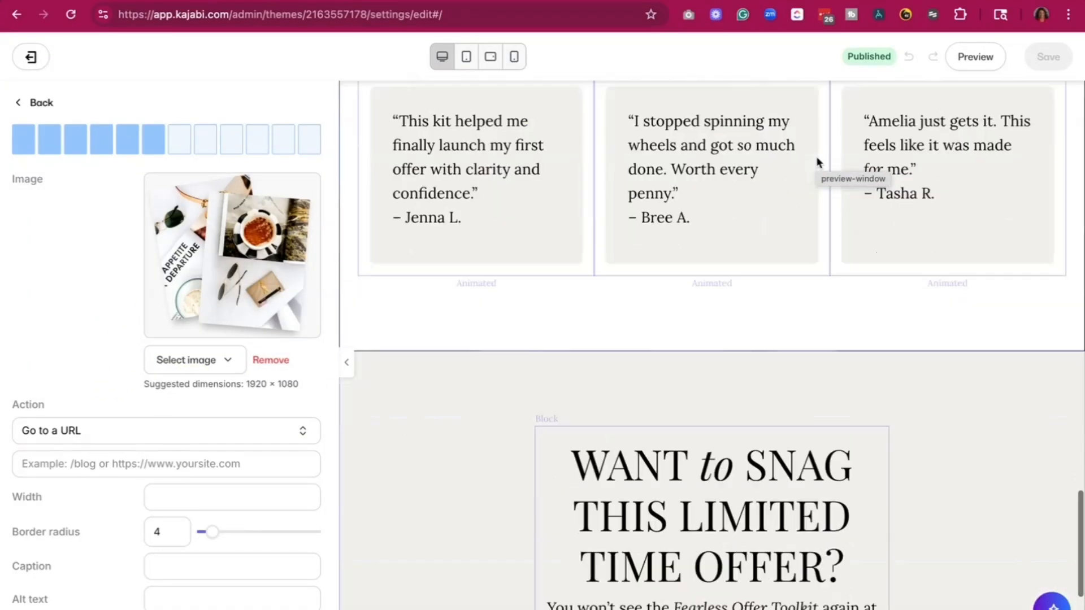
scroll(610, 253, "up", 15)
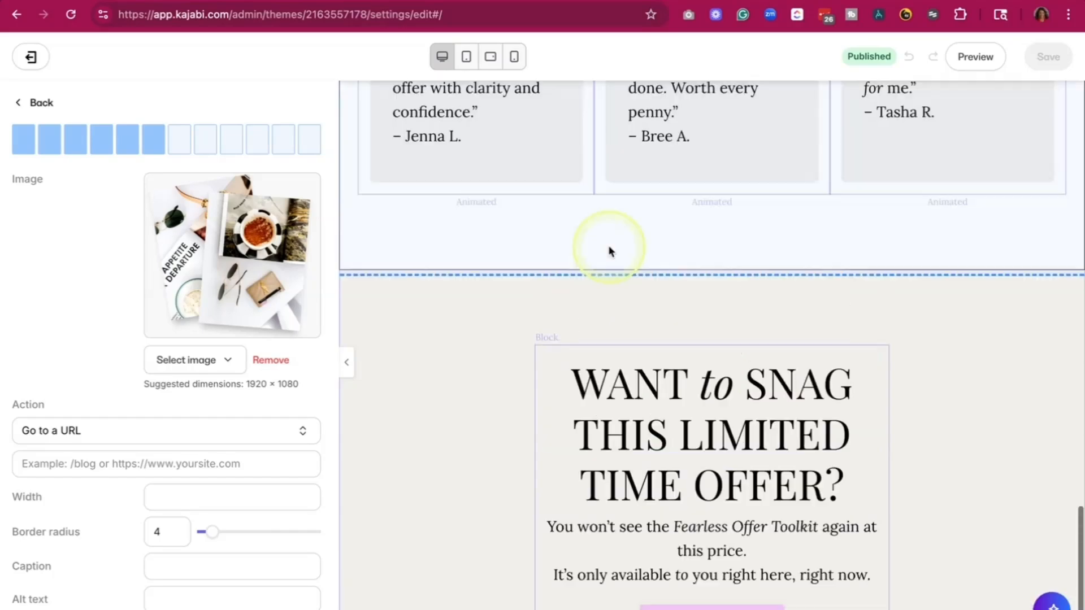
scroll(611, 253, "up", 12)
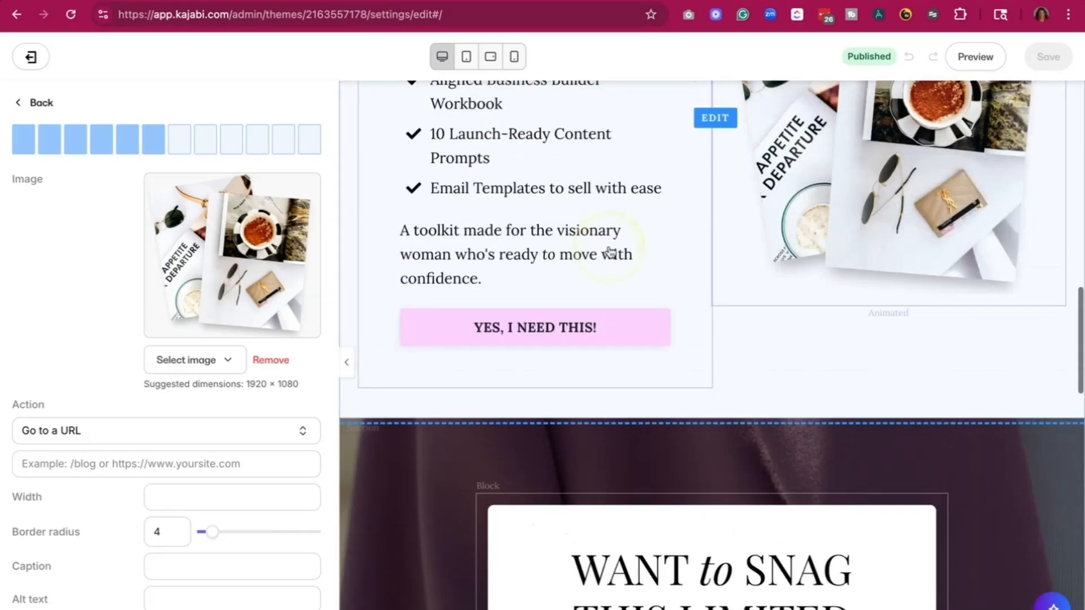
scroll(609, 250, "up", 6)
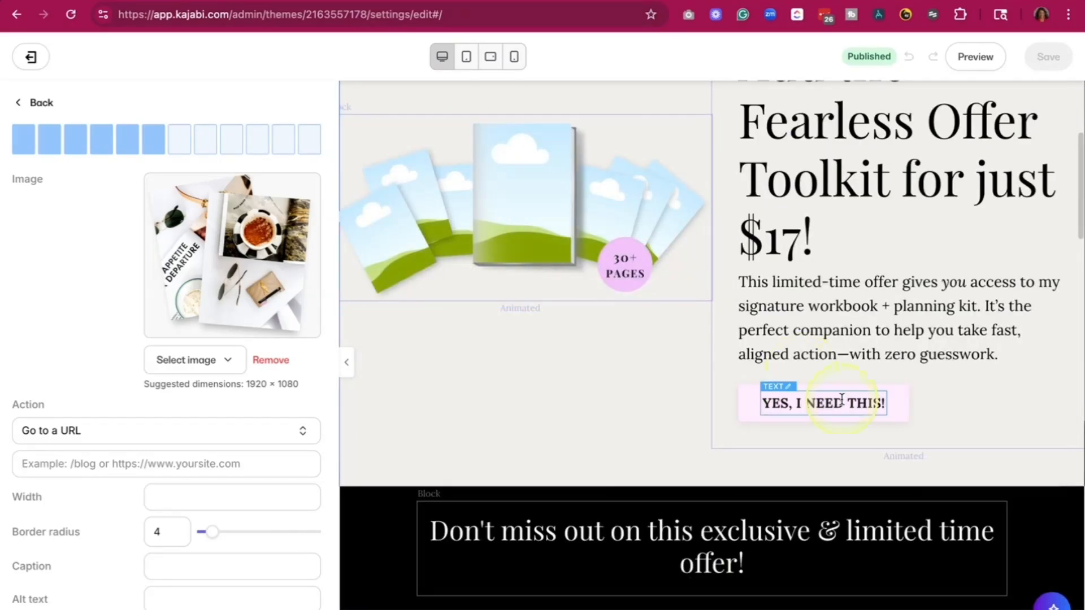
left_click(479, 432)
scroll(211, 382, "down", 4)
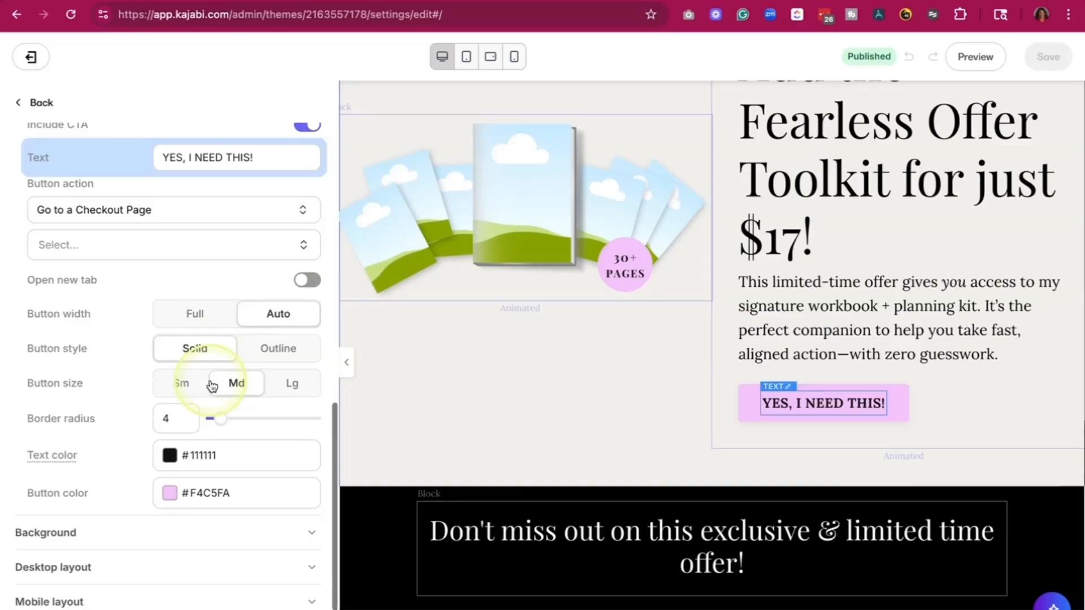
scroll(210, 380, "up", 5)
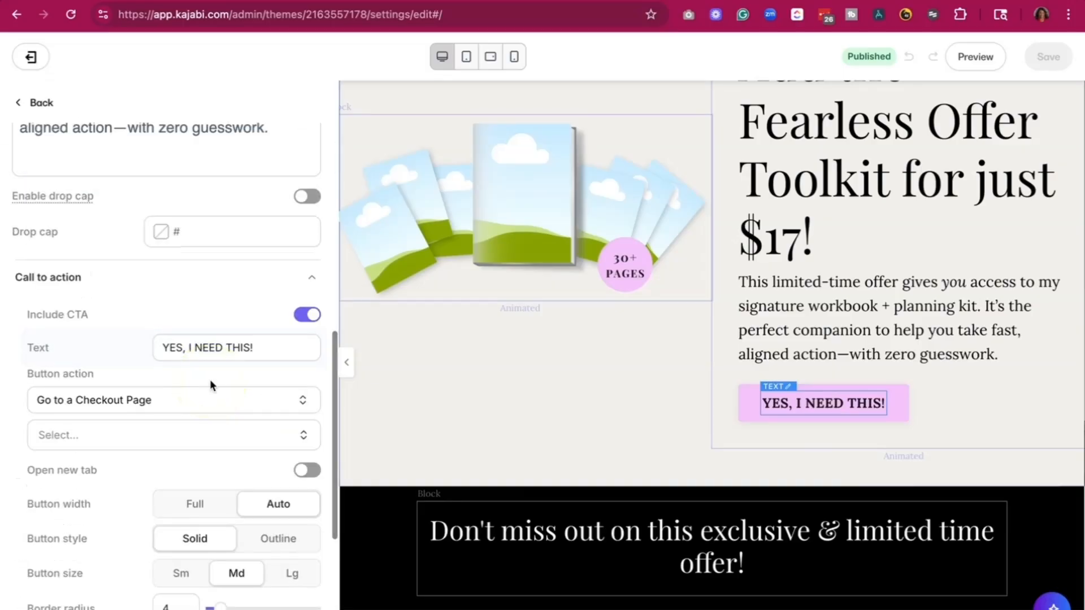
- Keep the button action as Go to a Checkout Page, choose the "Mini course testing" offer, and save the page
left_click(214, 401)
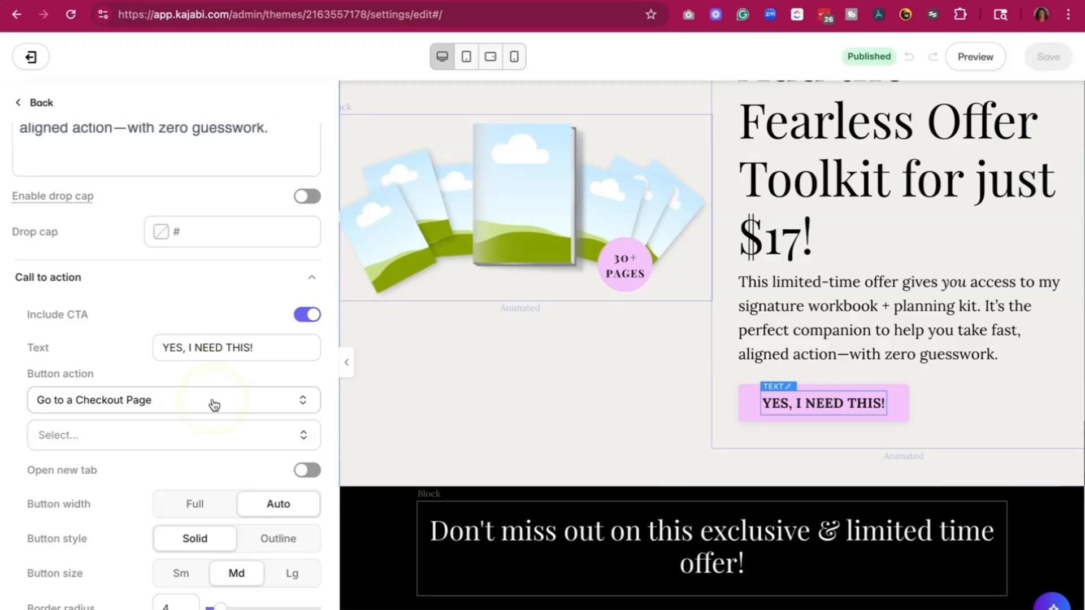
left_click(214, 405)
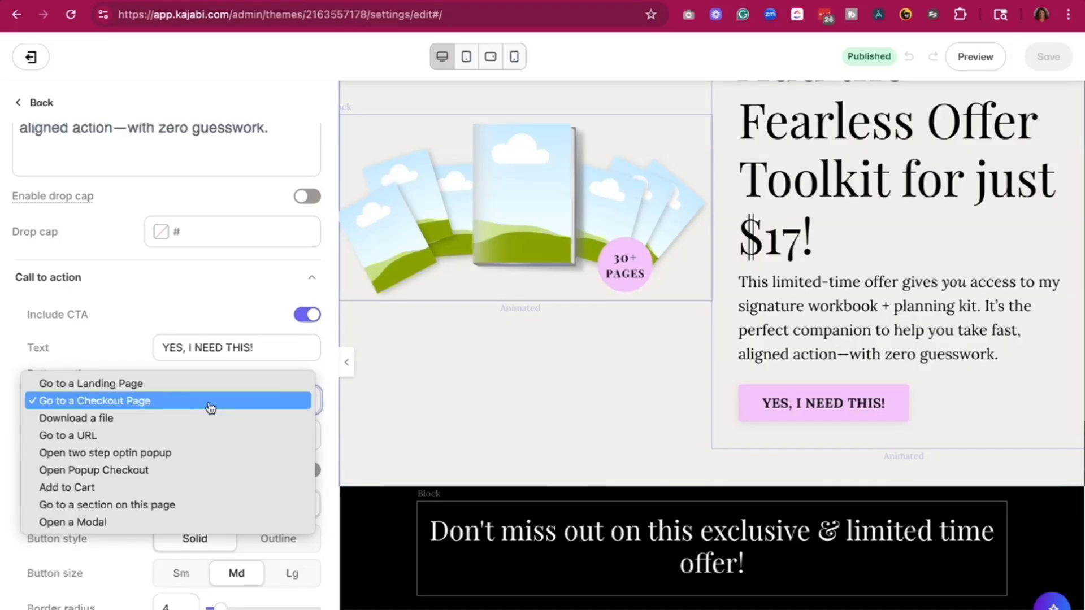
left_click(181, 404)
left_click(241, 404)
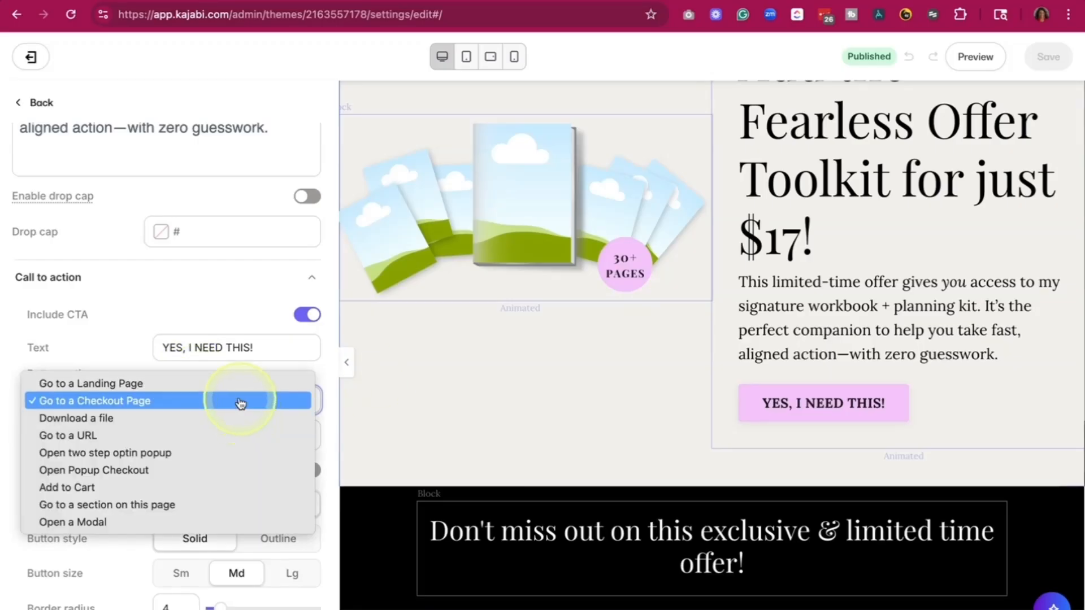
left_click(187, 354)
left_click(186, 447)
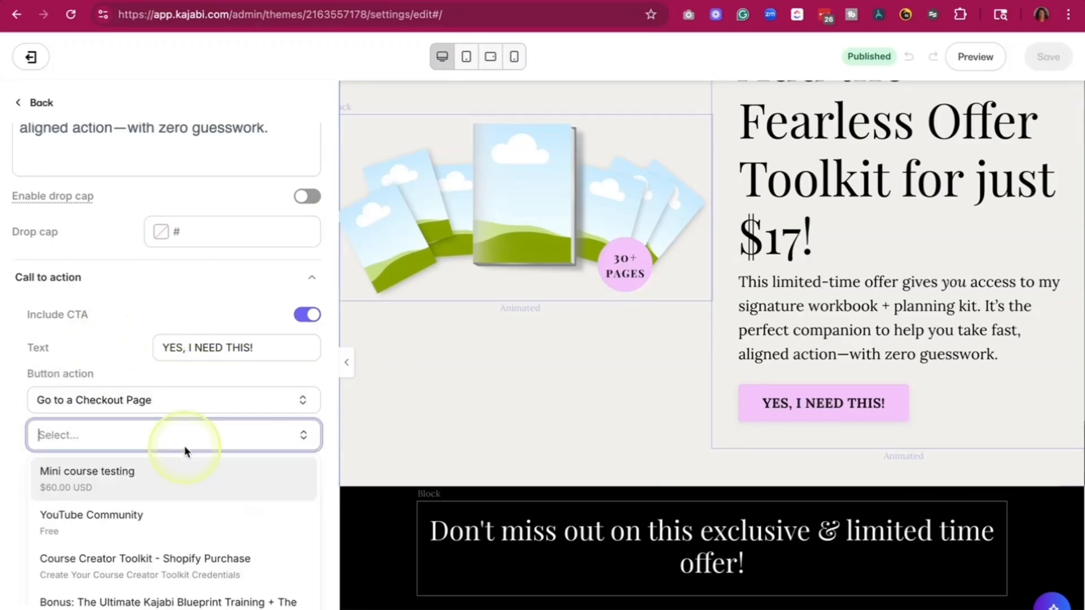
left_click(169, 479)
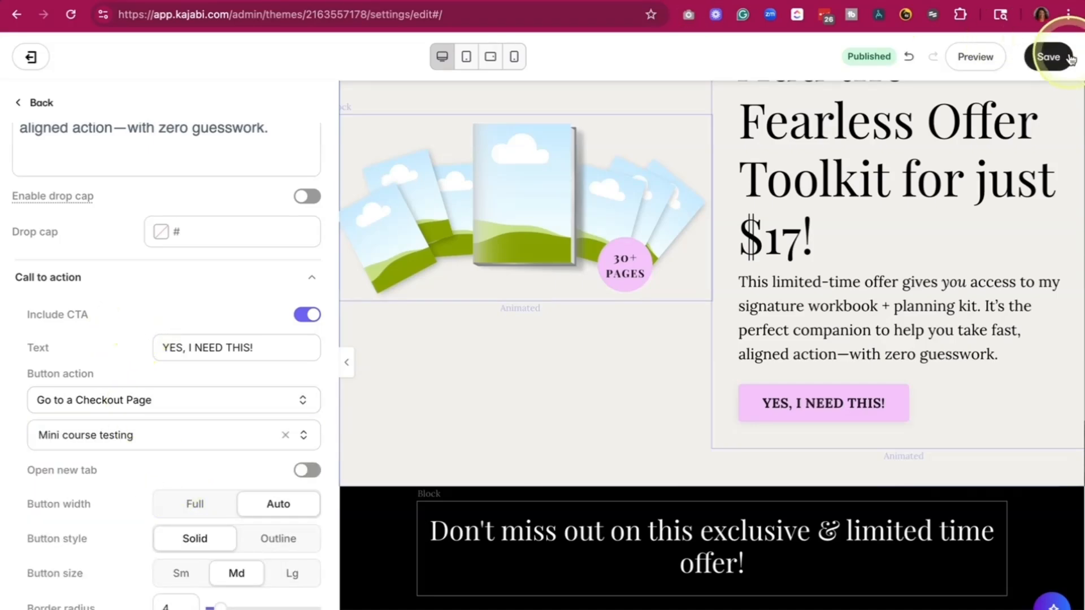
left_click(1069, 59)
- Return to the landing pages list and open "Example - Kajabi_Starter_Kit_Long_Form_Freebie" for editing
left_click(346, 362)
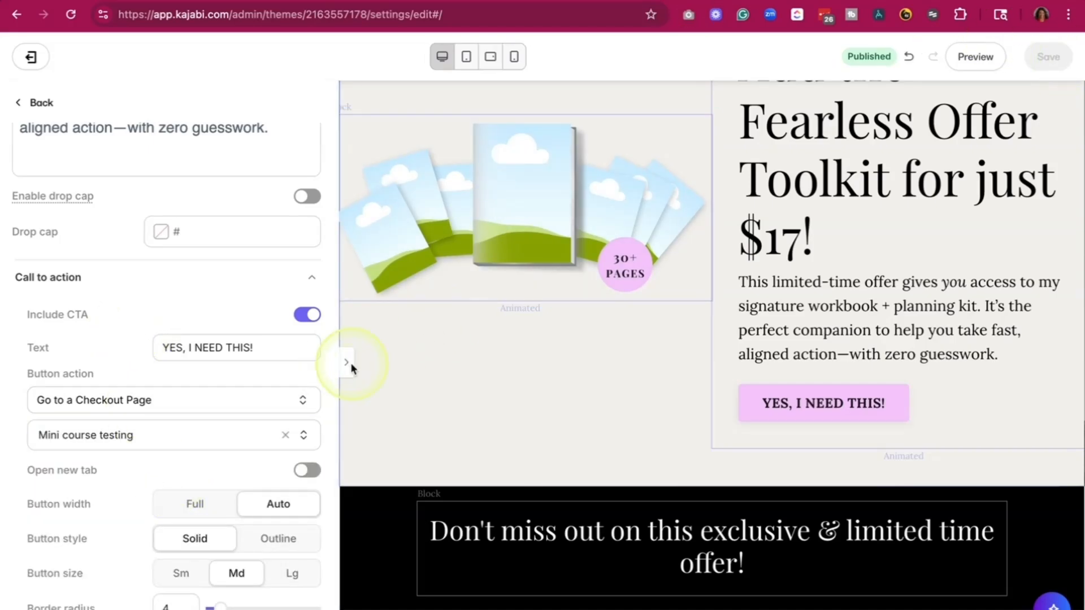
scroll(246, 291, "up", 4)
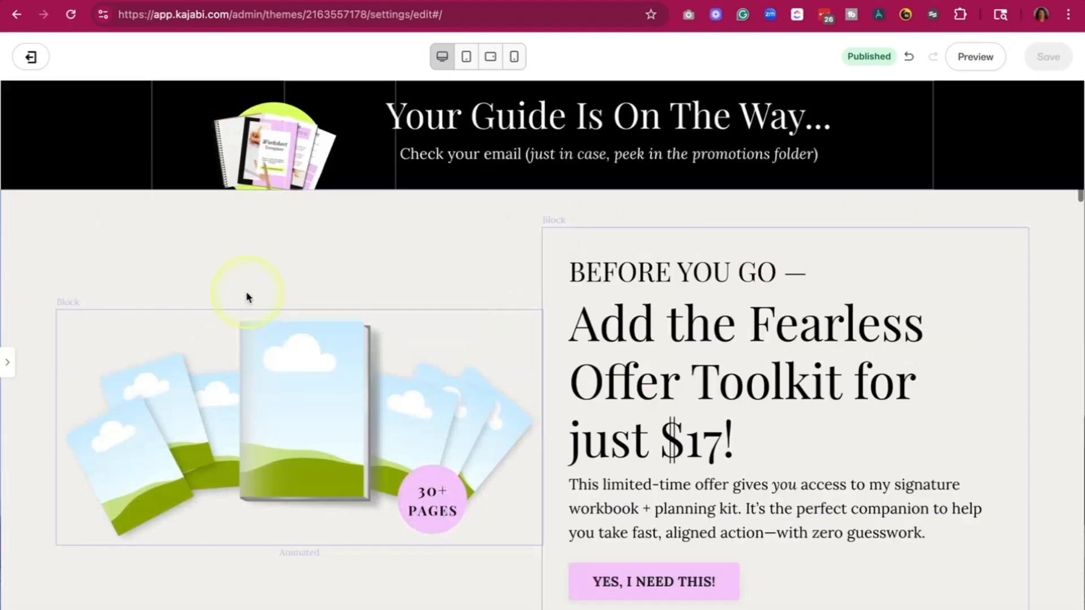
left_click(30, 58)
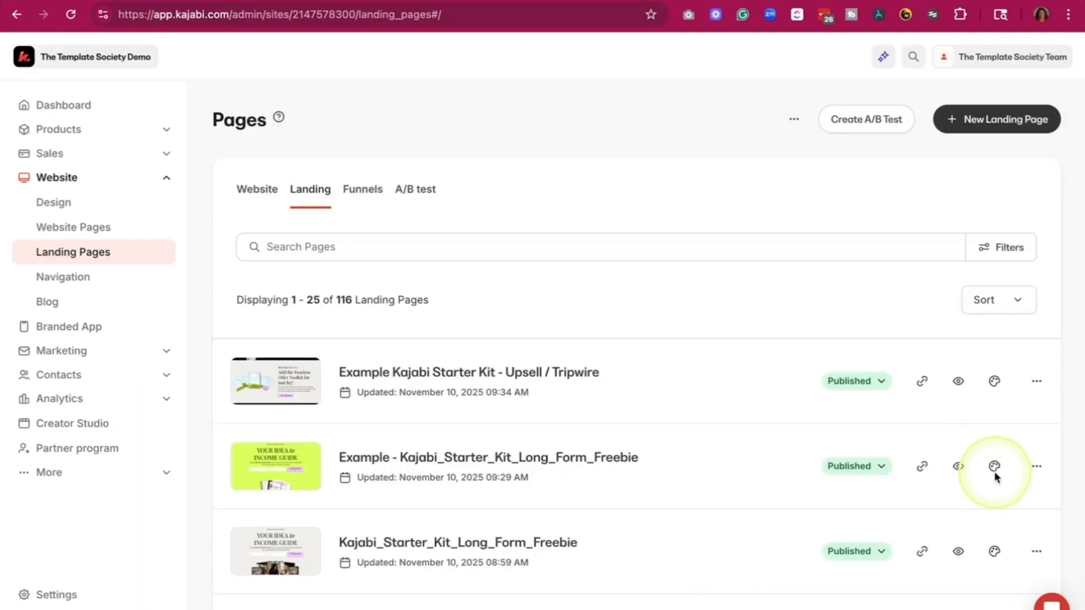
left_click(994, 466)
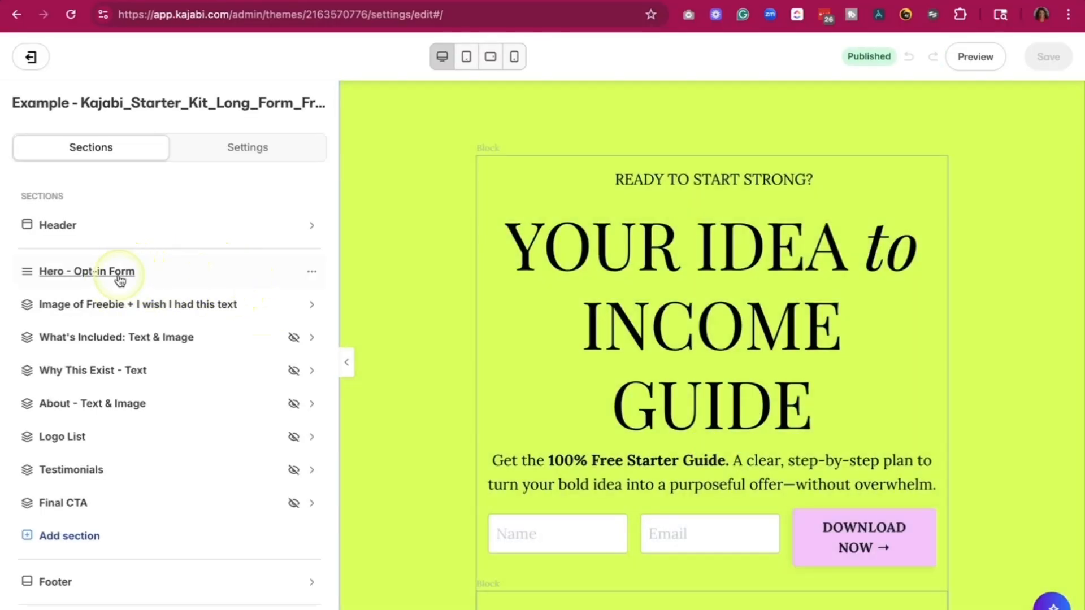
- Set the hero opt-in form's thank-you landing page to "Example Kajabi Starter Kit - Upsell / Tripwire" and save
left_click(116, 278)
left_click(39, 232)
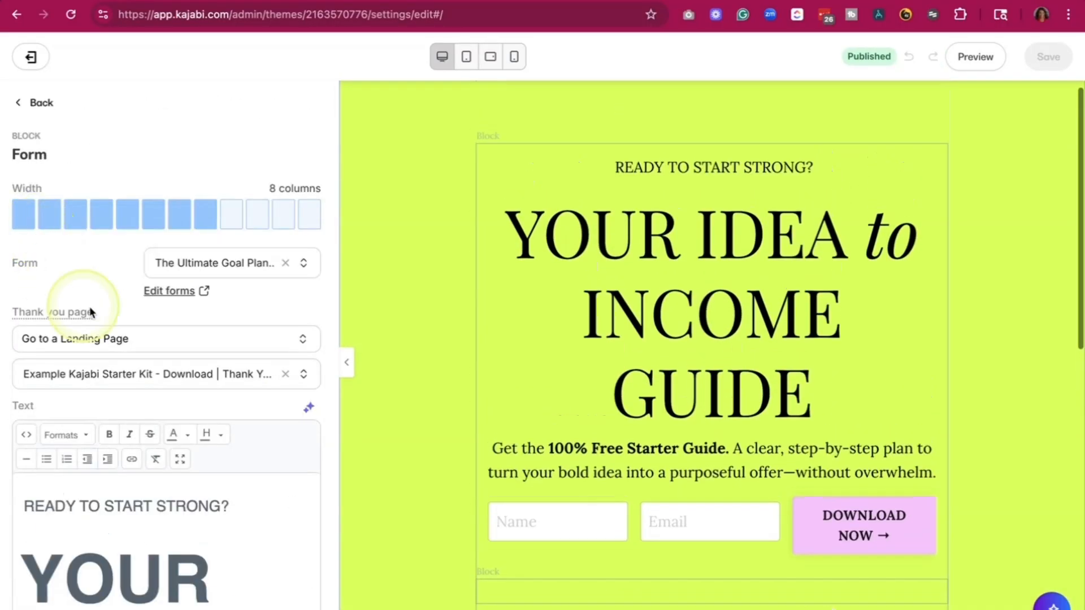
left_click(286, 374)
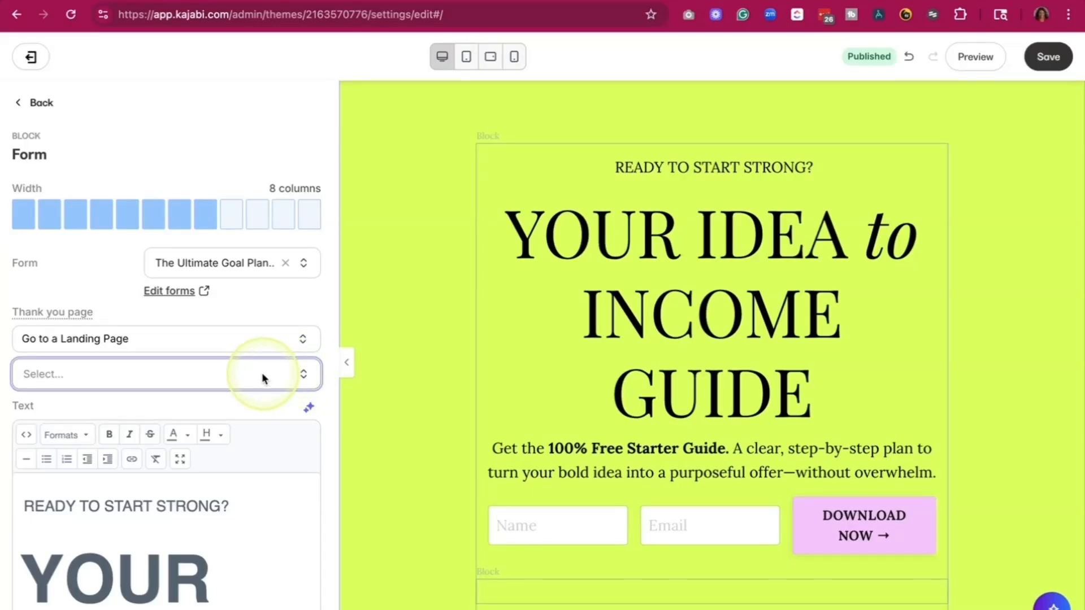
type("Trip")
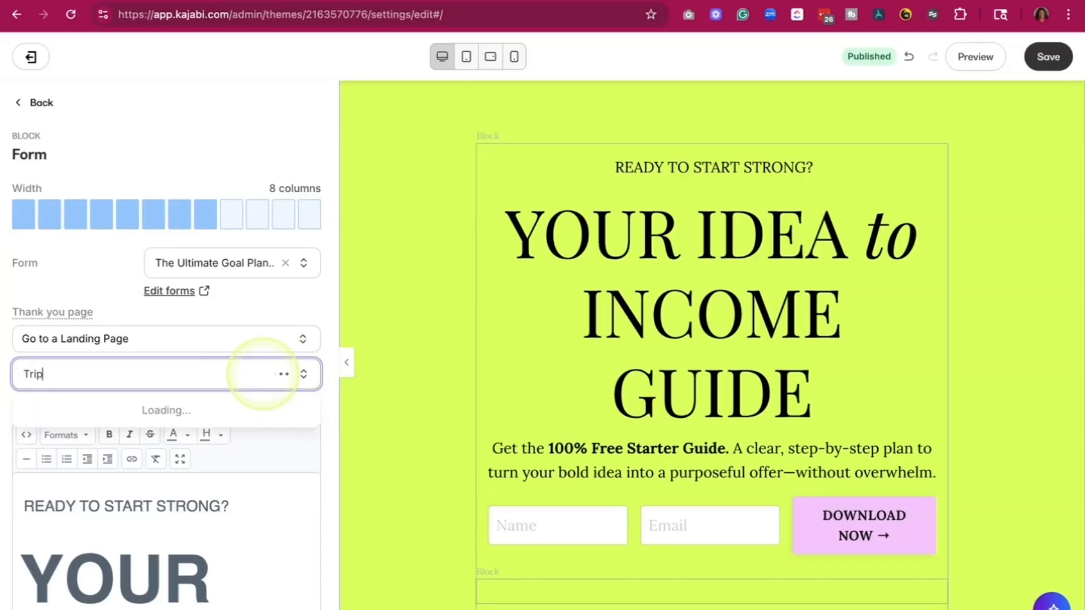
key("Return")
left_click(1048, 61)
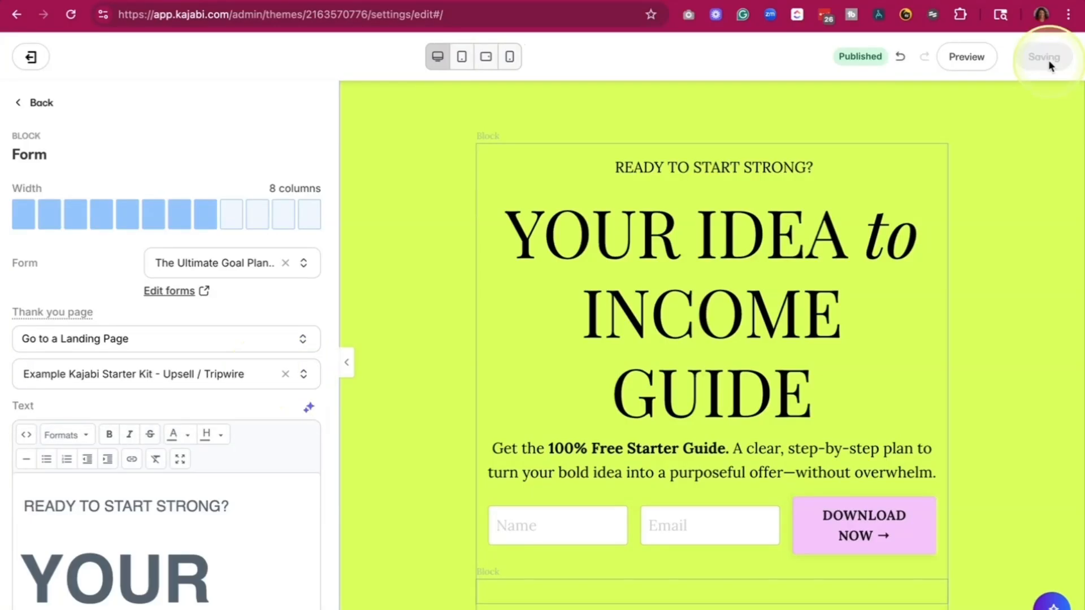
- Leave the opt-in page editor and go to the Offers list under Sales
left_click(38, 105)
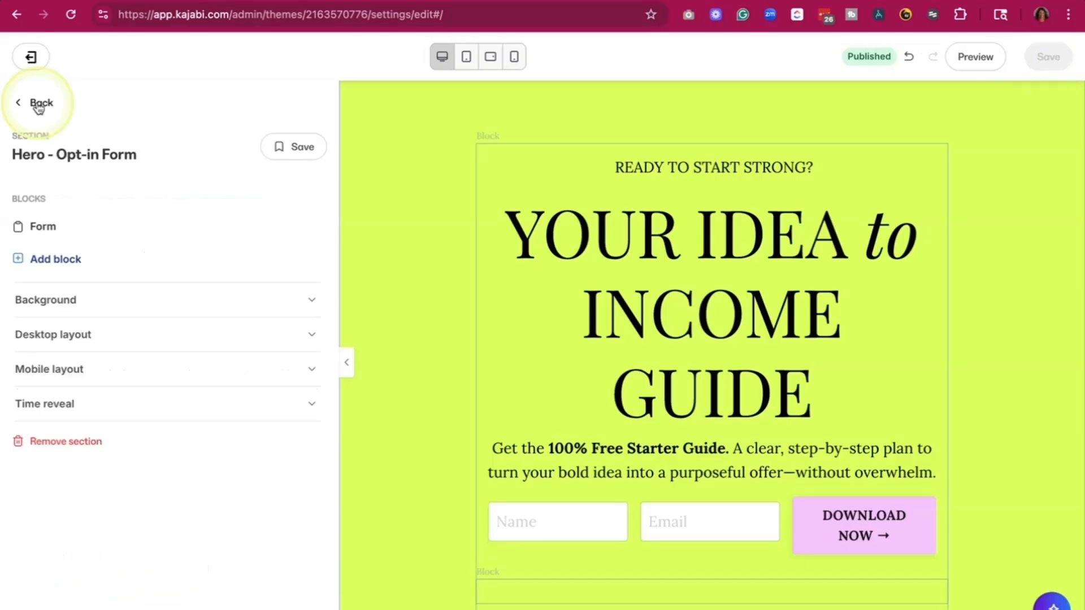
left_click(38, 106)
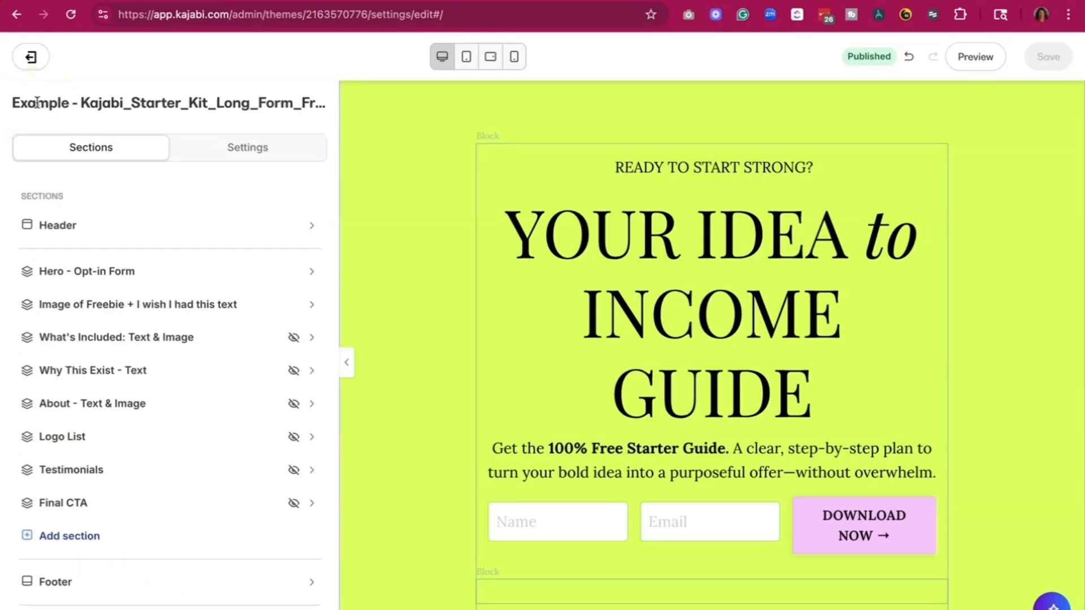
left_click(30, 64)
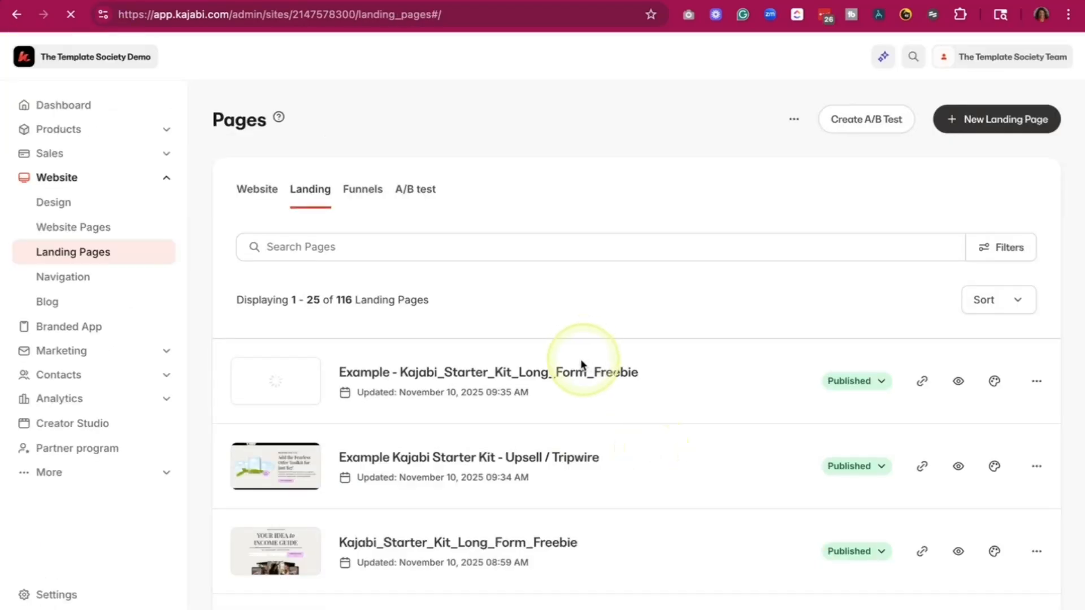
left_click(60, 158)
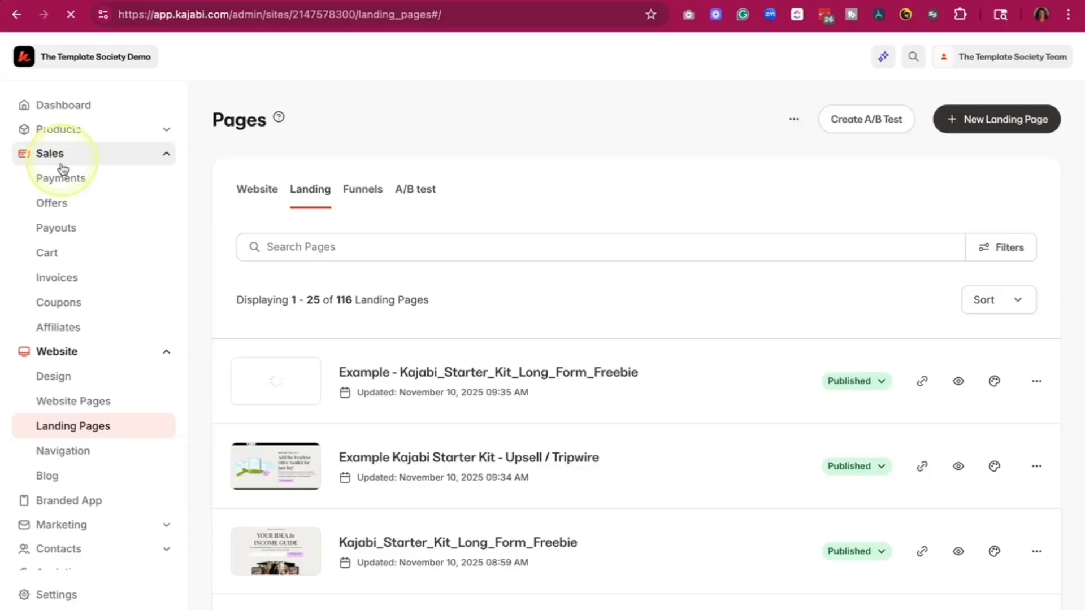
left_click(60, 209)
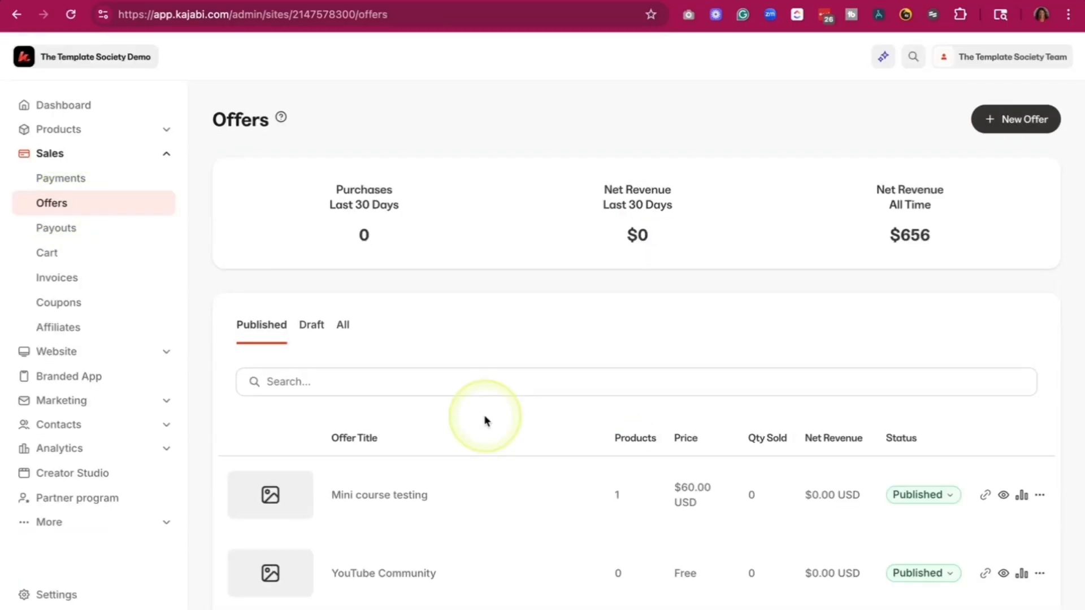
- Open the "Mini course testing" offer and go through its details to the post-purchase settings
scroll(452, 323, "down", 3)
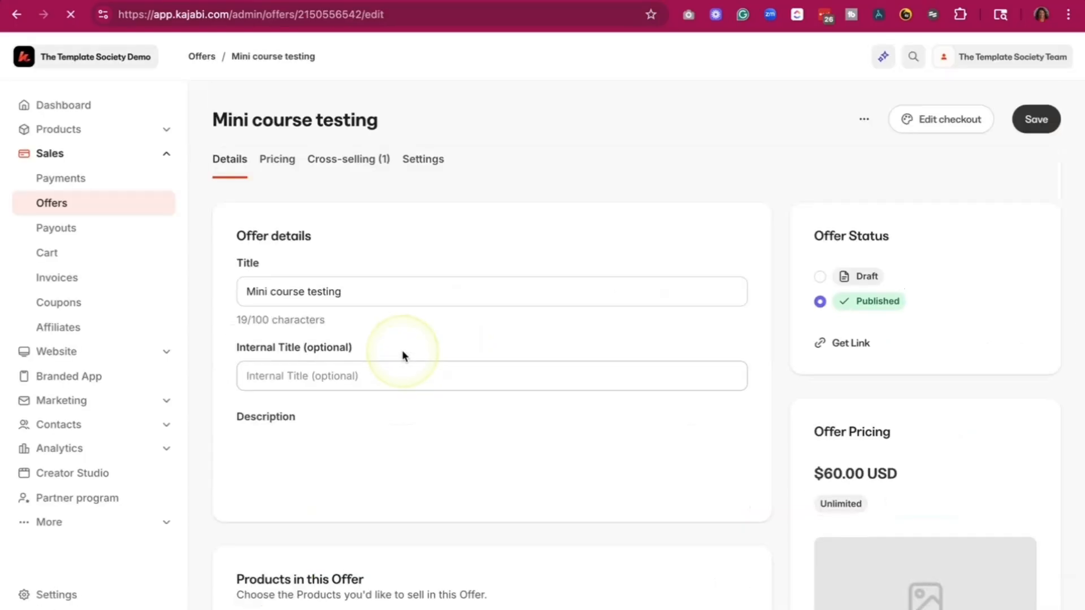
left_click(388, 264)
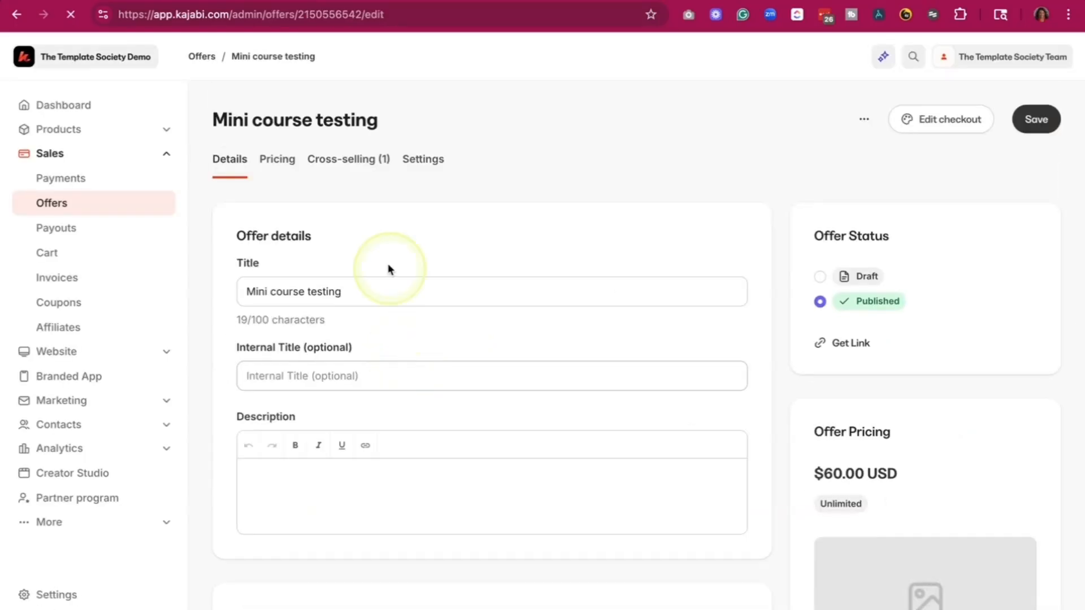
scroll(388, 263, "down", 10)
scroll(388, 266, "up", 5)
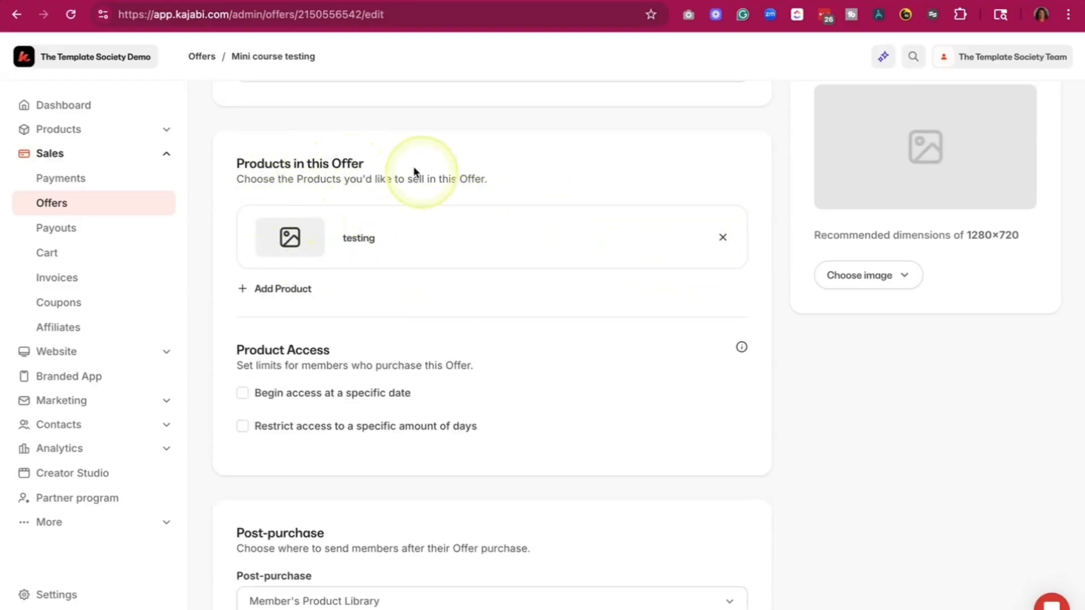
scroll(421, 228, "down", 7)
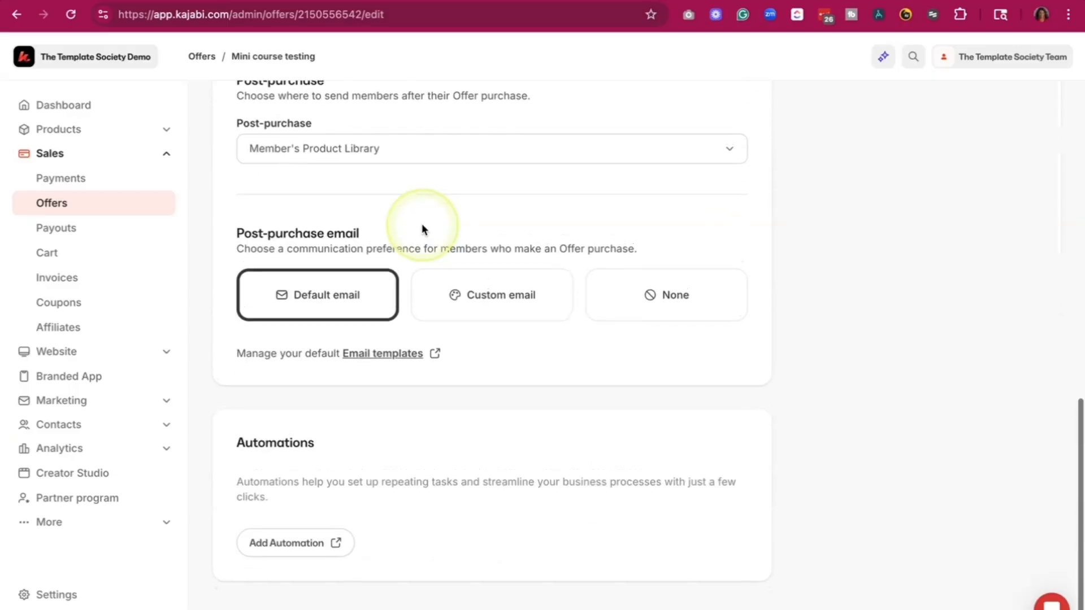
scroll(357, 182, "up", 2)
scroll(357, 181, "up", 1)
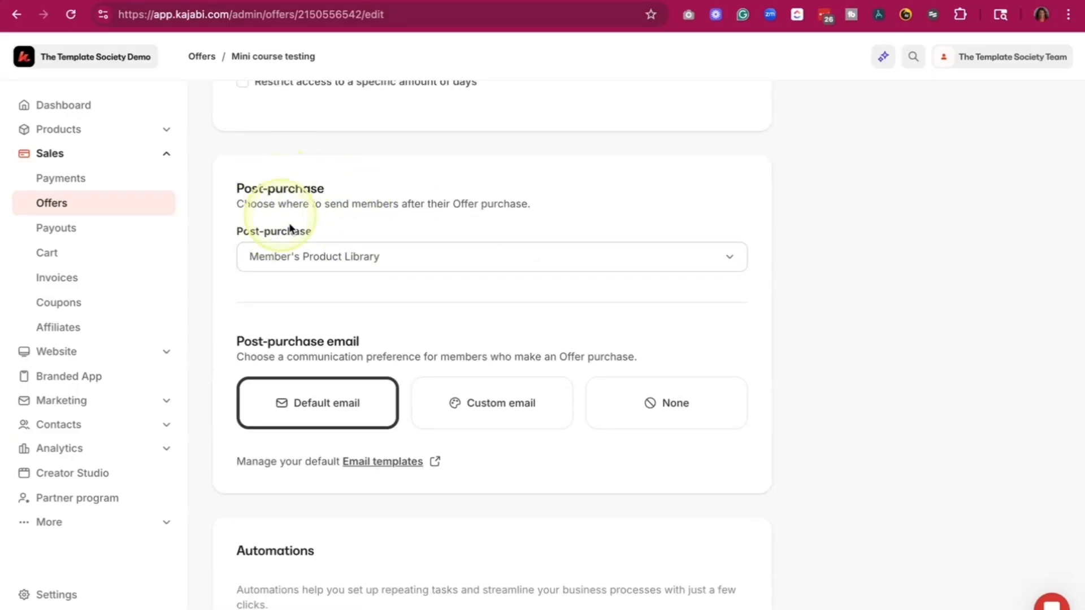
- Set the offer's post-purchase destination to an existing landing page, the "Example Kajabi Starter Kit - Download" page, and save the offer
left_click(396, 261)
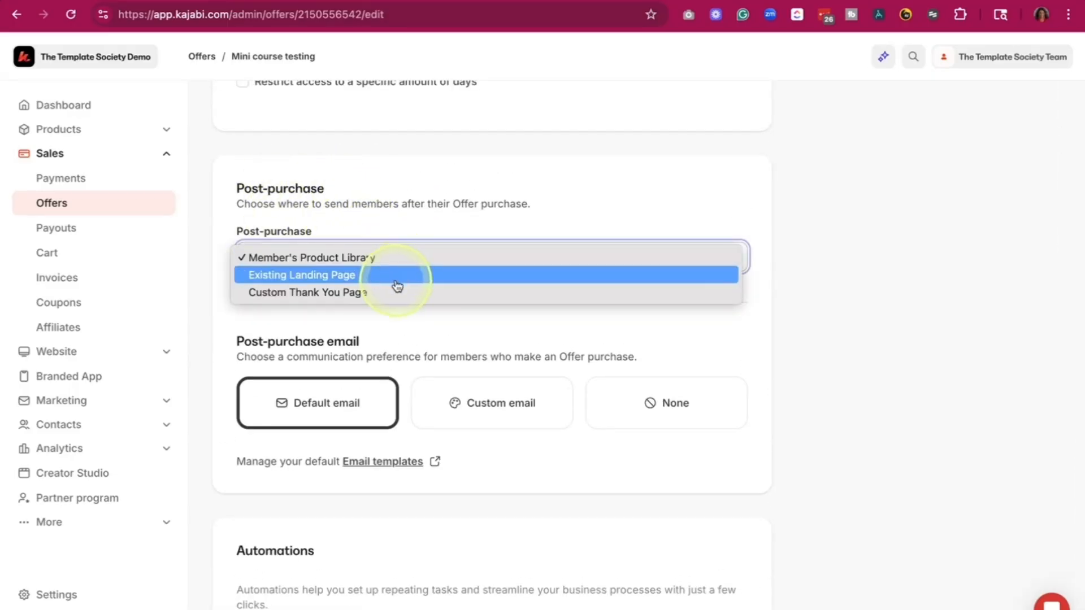
left_click(397, 281)
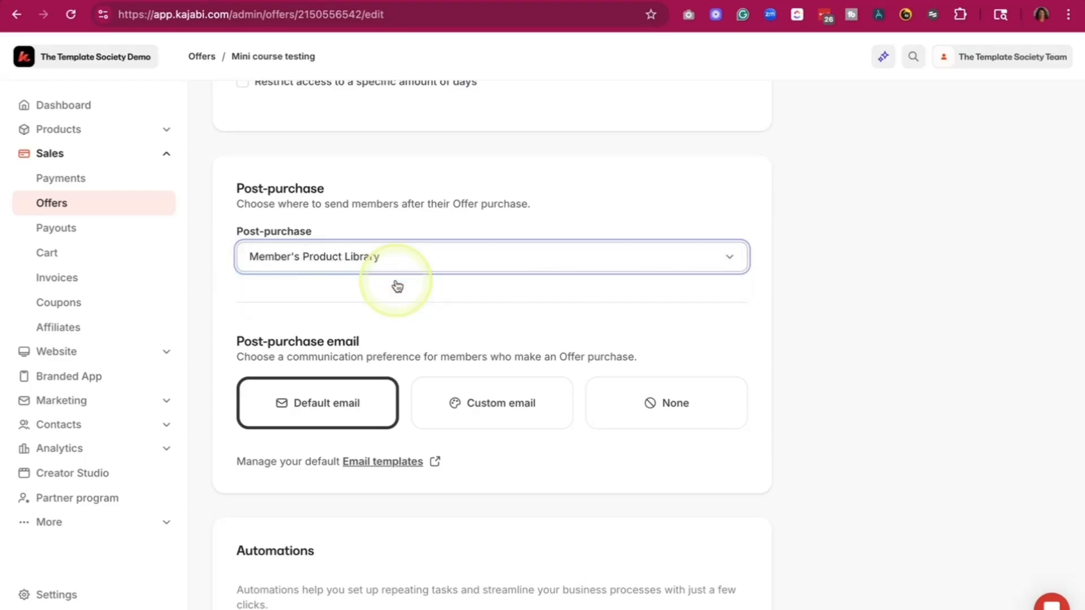
left_click(401, 317)
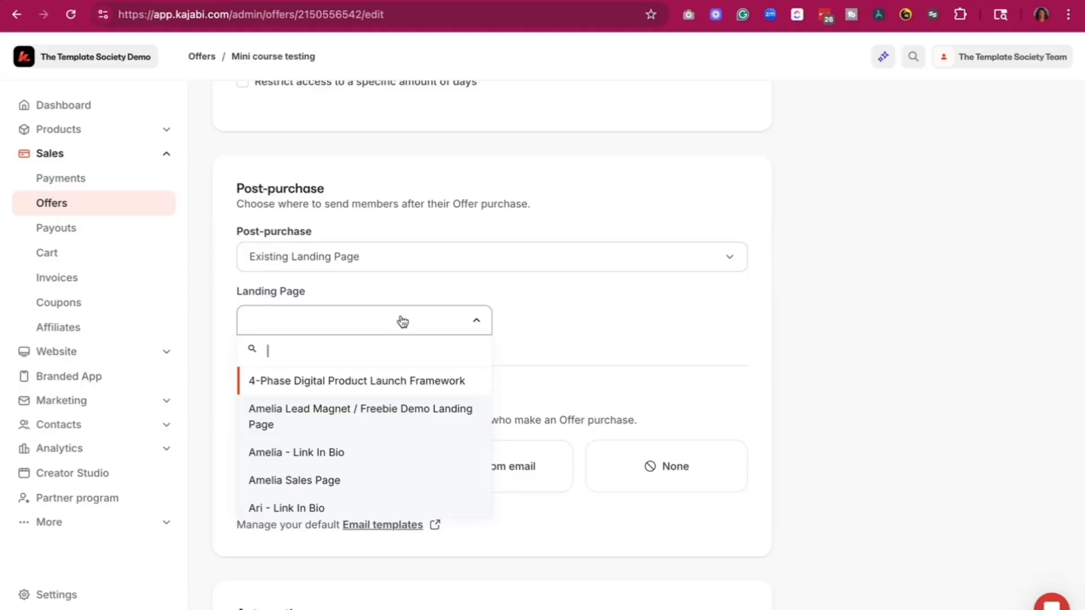
left_click(631, 257)
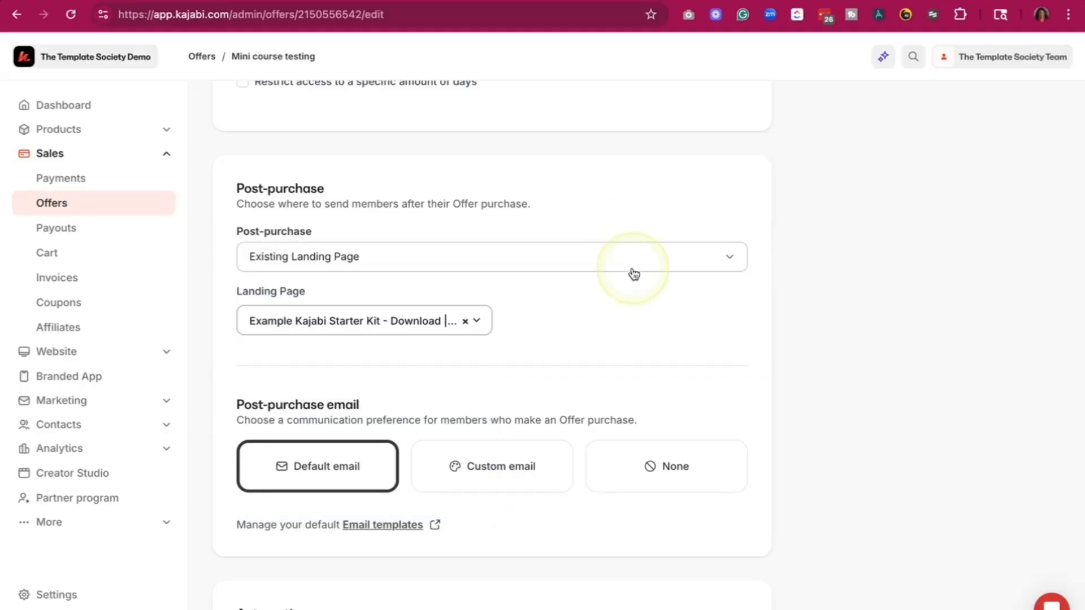
scroll(634, 274, "up", 15)
left_click(1032, 119)
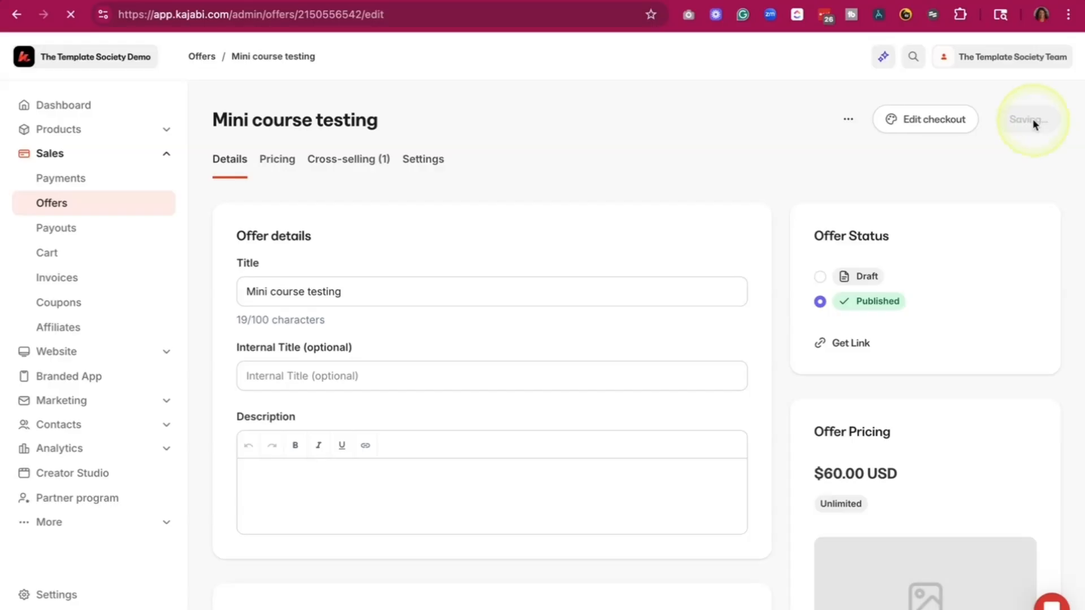
- Preview the "Mini course testing" checkout page, look through it, and return to the offer editor
left_click(864, 118)
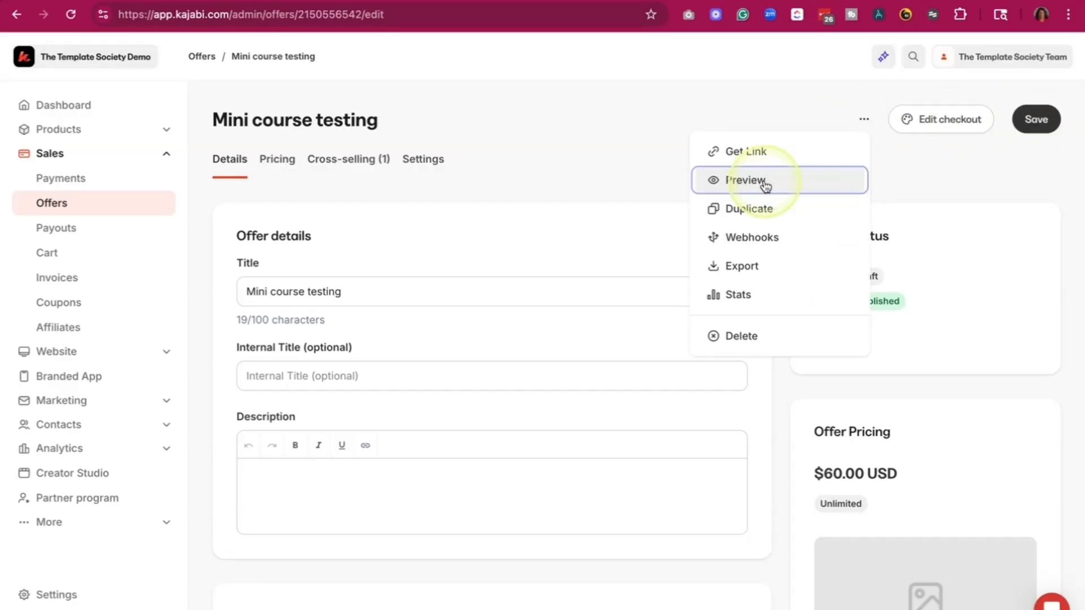
left_click(764, 183)
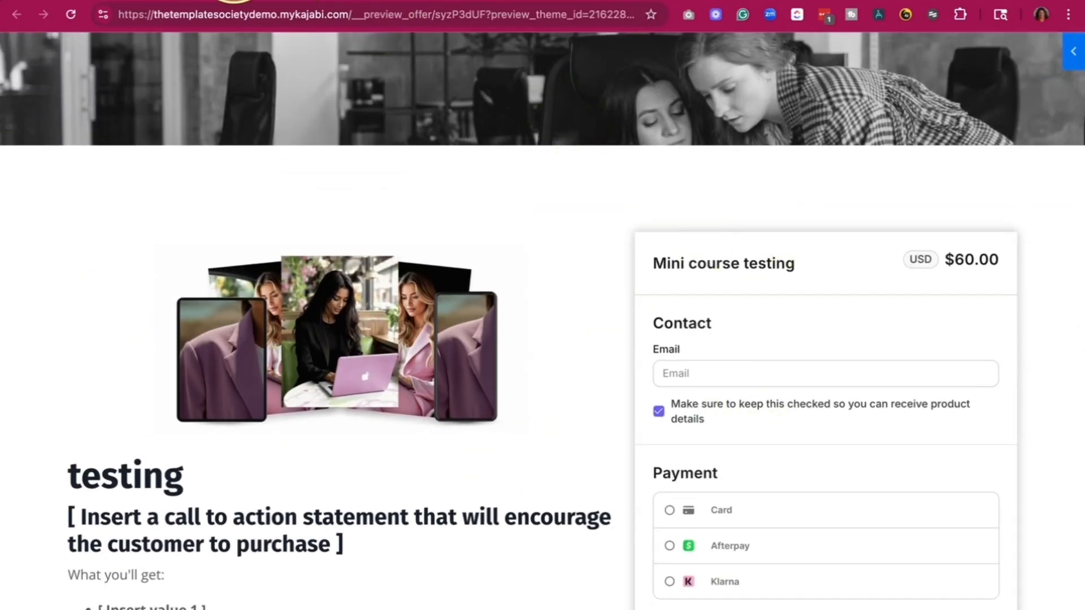
scroll(377, 486, "down", 3)
scroll(378, 486, "up", 4)
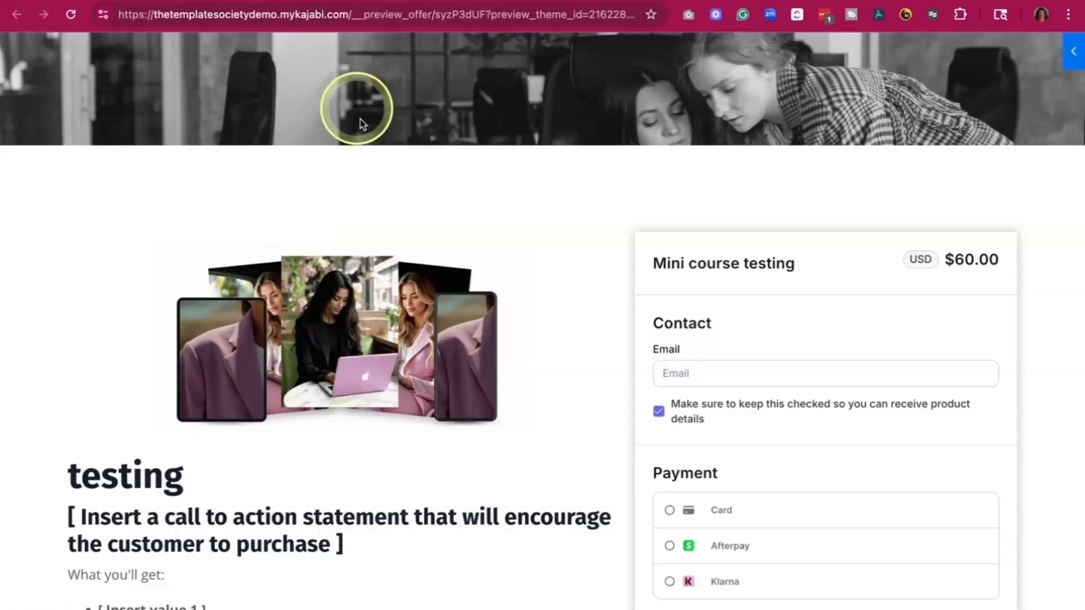
left_click(146, 6)
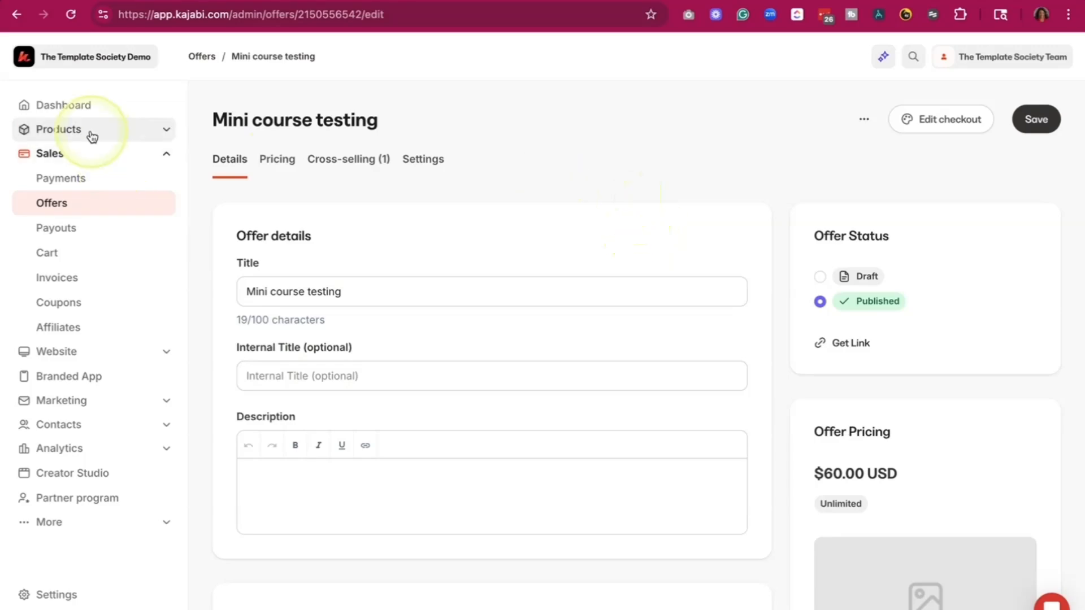
- From the landing pages list, open the live "Example - Kajabi_Starter_Kit_Long_Form_Freebie" page and submit its hero opt-in form as a test
left_click(120, 351)
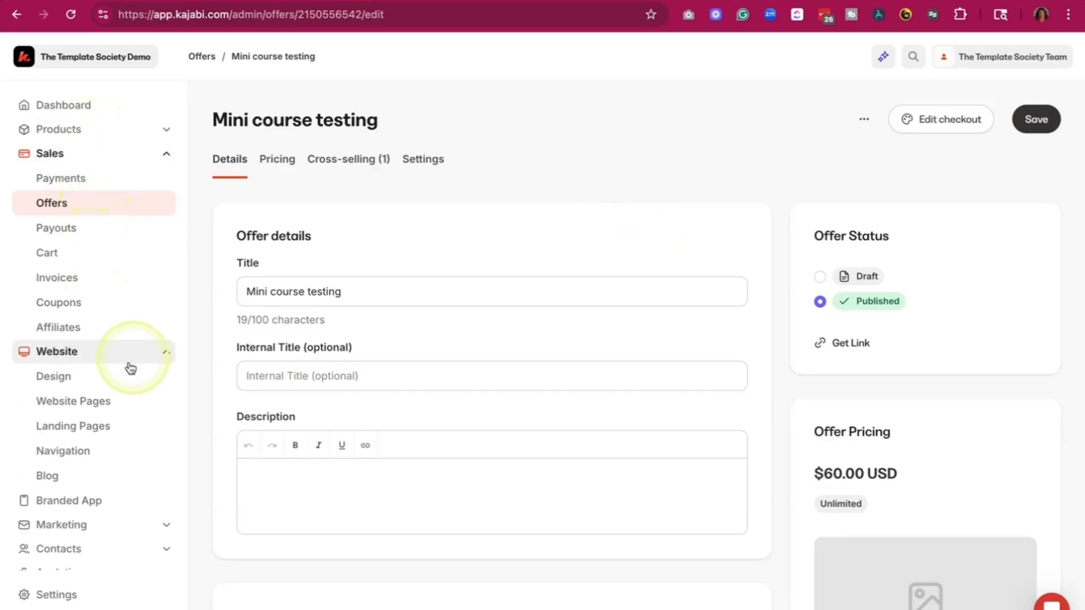
left_click(97, 431)
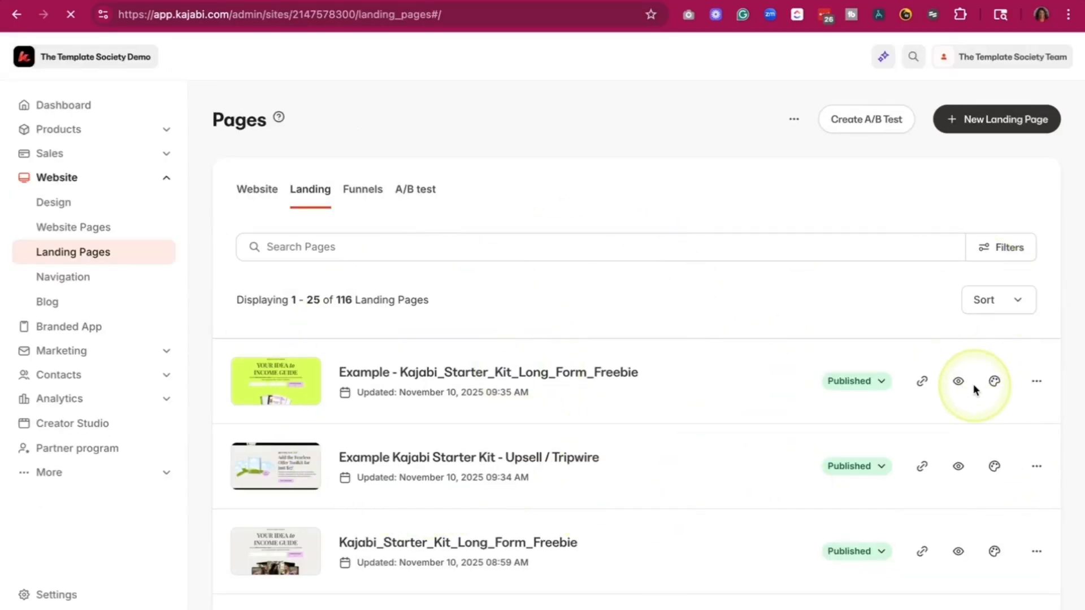
left_click(959, 382)
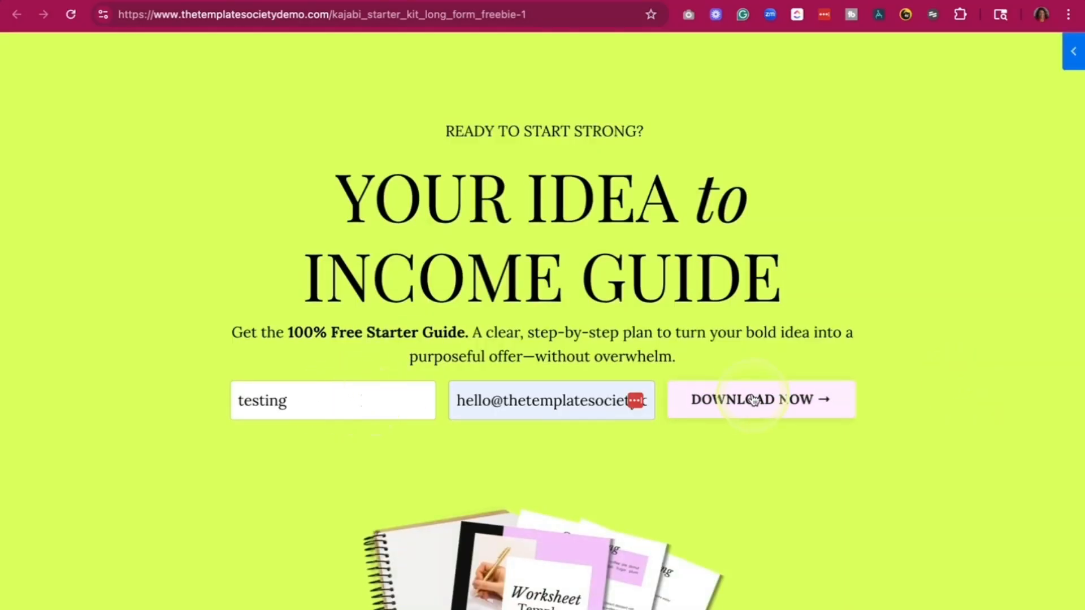
left_click(749, 406)
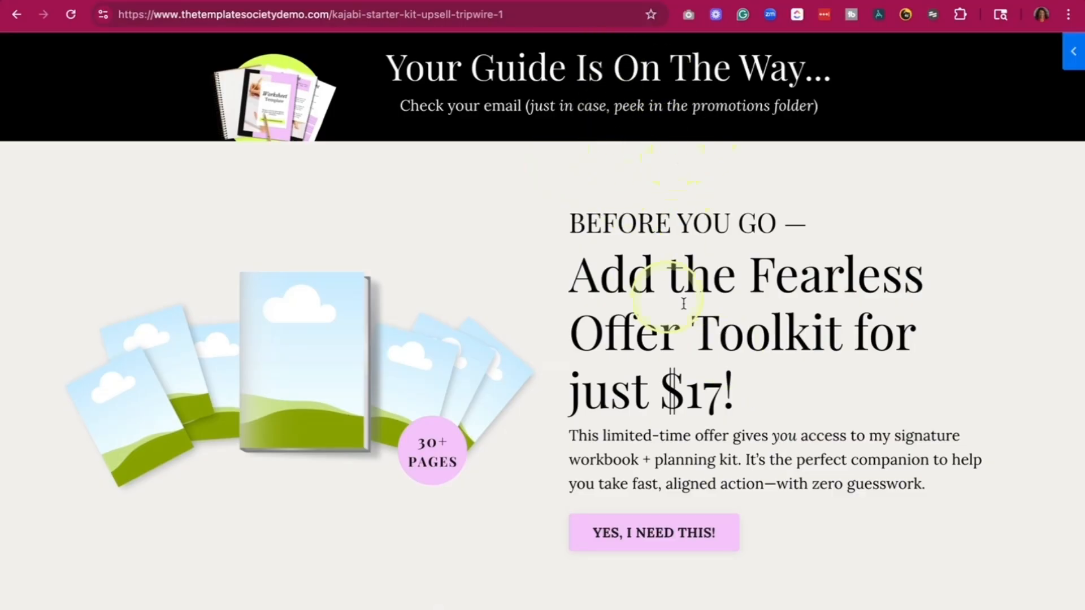
- Review the upsell page, follow its offer button to the checkout, and look over the checkout page
scroll(644, 350, "down", 15)
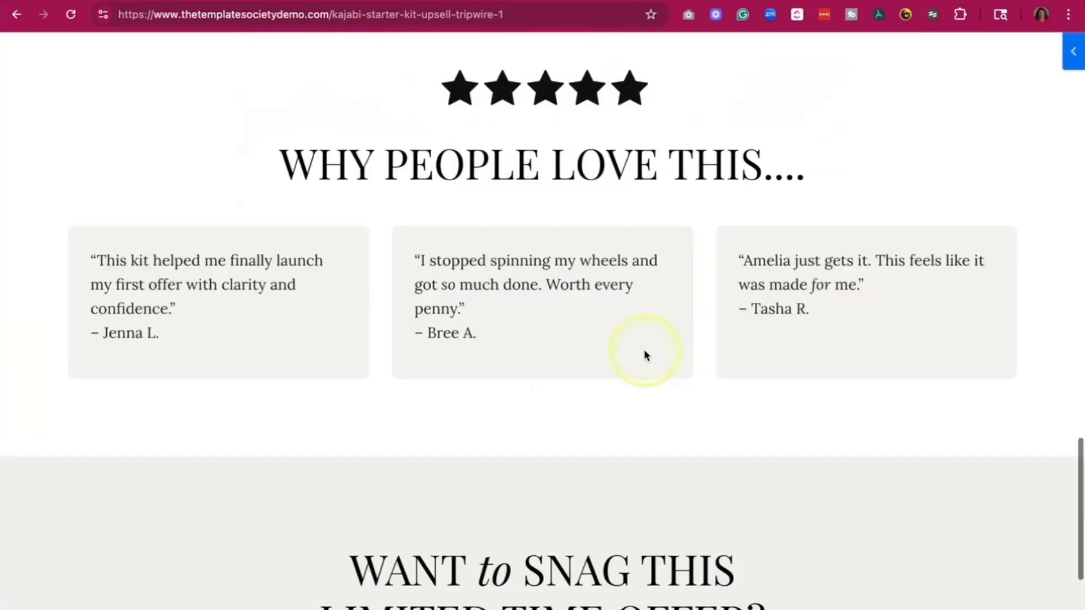
scroll(644, 351, "down", 5)
scroll(678, 356, "up", 15)
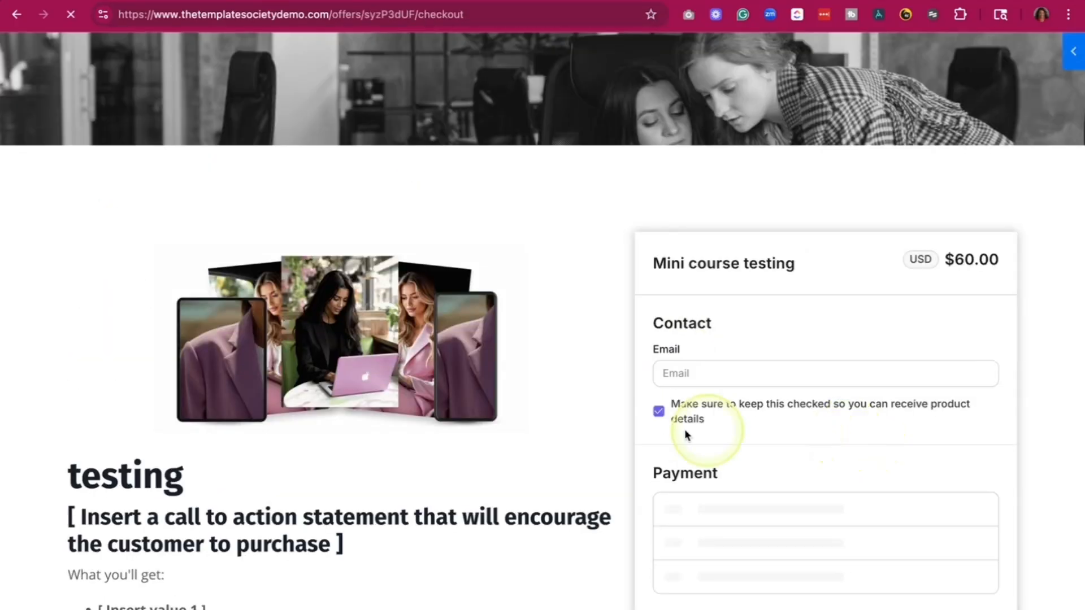
scroll(542, 392, "down", 7)
scroll(539, 388, "up", 7)
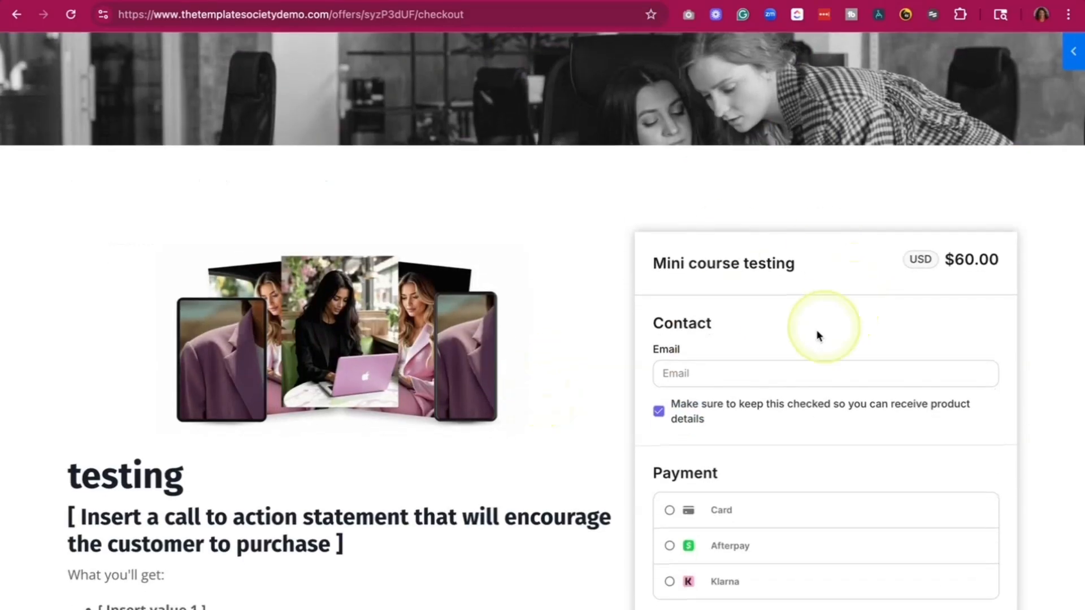
- Switch to the open download thank-you page and review its download, special offer and follow-up sections
left_click(325, 0)
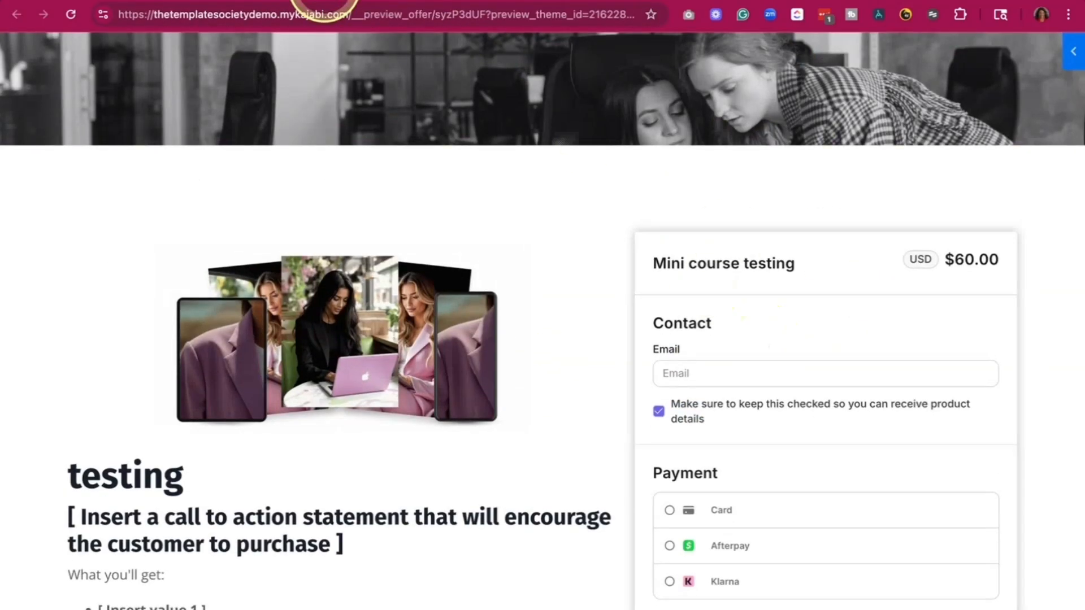
left_click(582, 0)
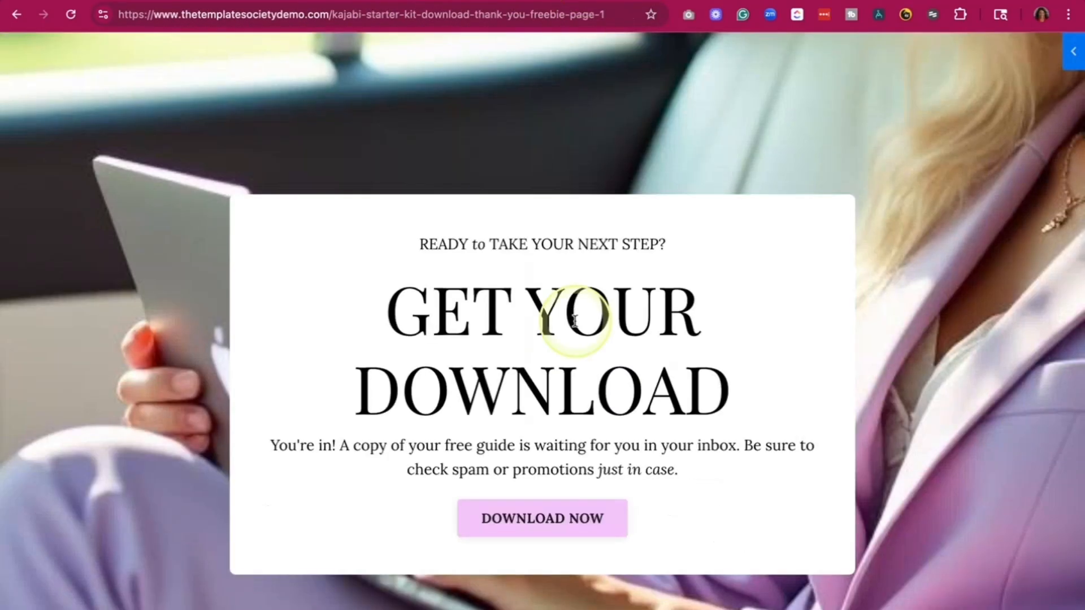
scroll(574, 317, "down", 10)
scroll(574, 320, "up", 5)
scroll(575, 326, "up", 8)
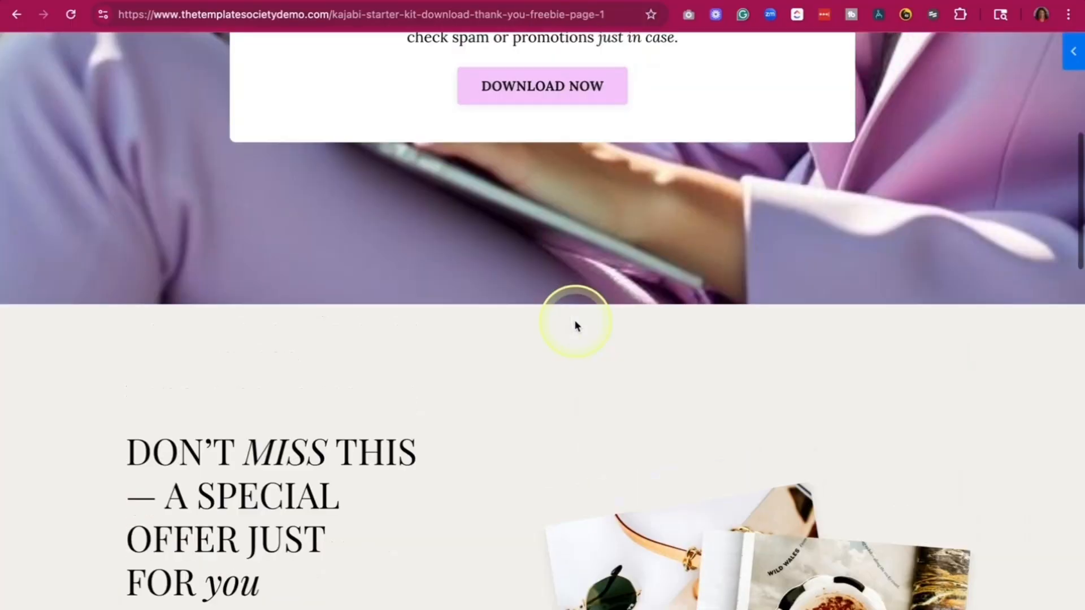
scroll(576, 326, "down", 12)
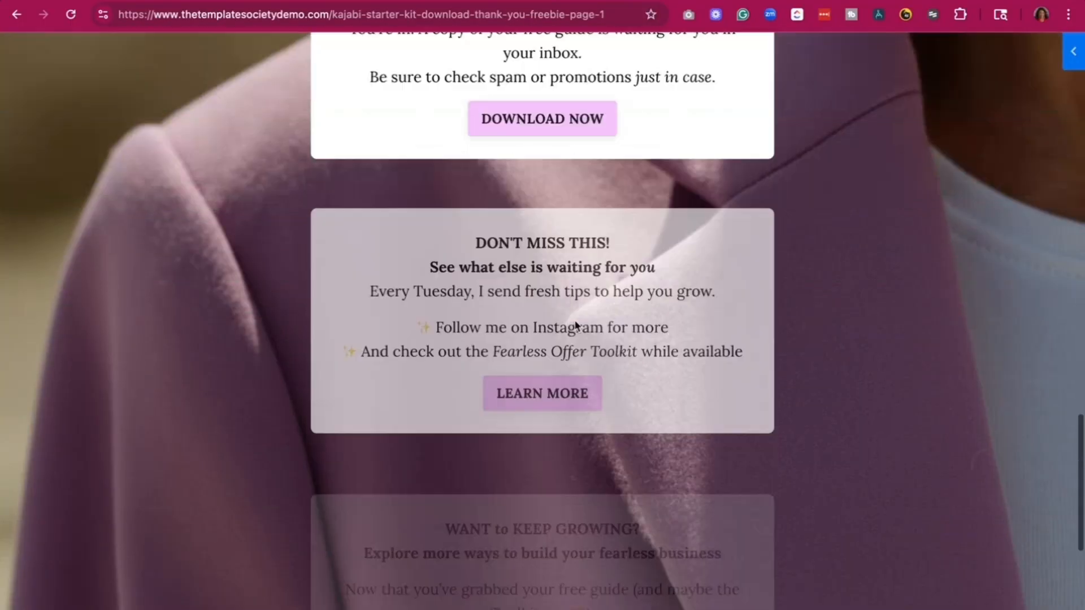
scroll(574, 327, "up", 11)
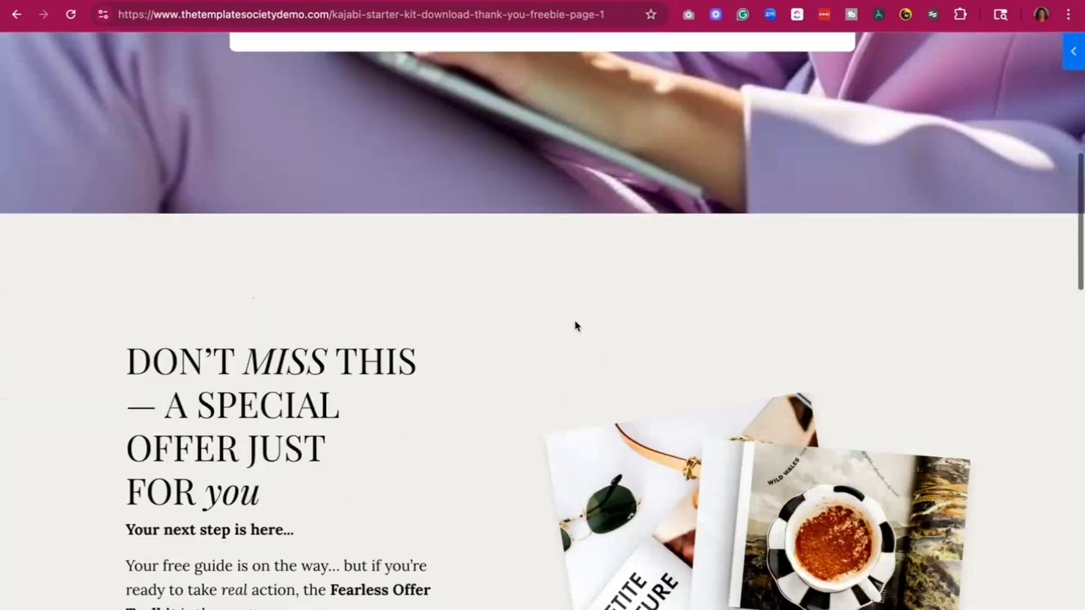
scroll(574, 322, "up", 10)
scroll(581, 327, "up", 1)
scroll(581, 326, "down", 1)
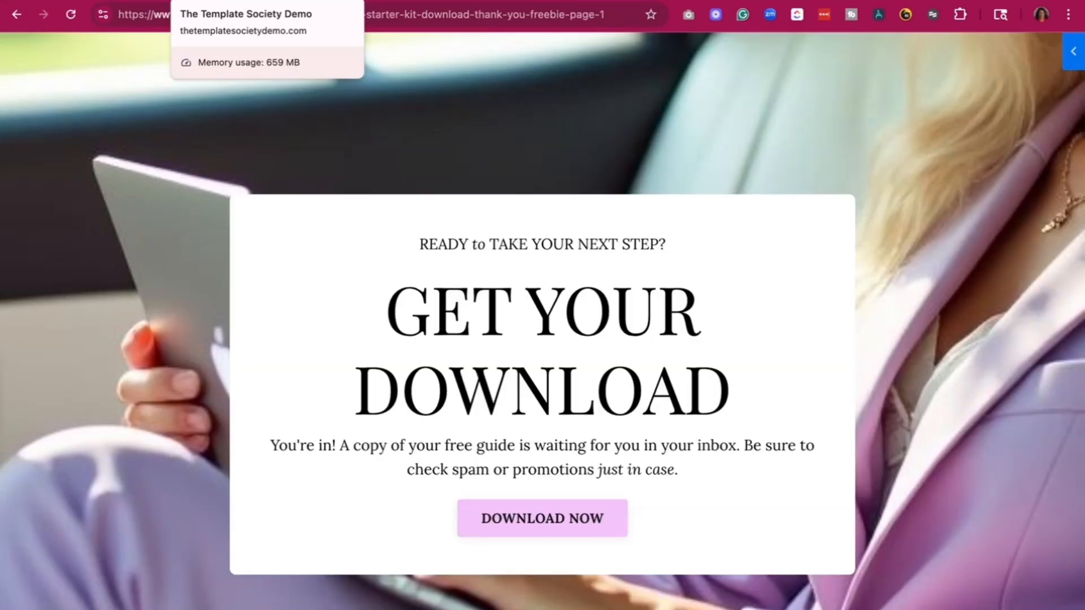
left_click(537, 308)
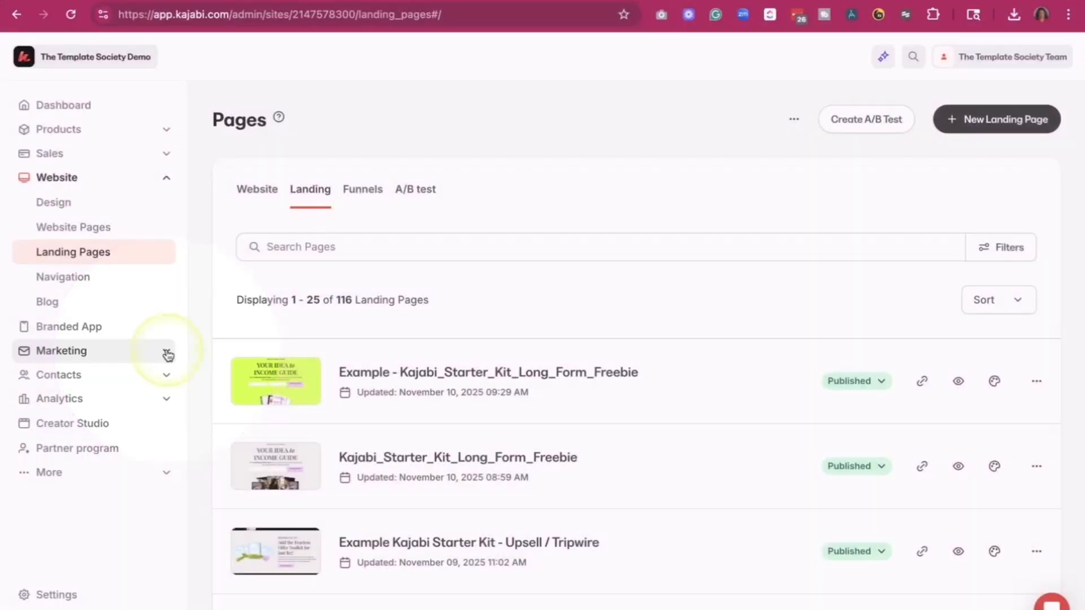
- Go to the Funnels area and start a new funnel from the Blank template
left_click(167, 352)
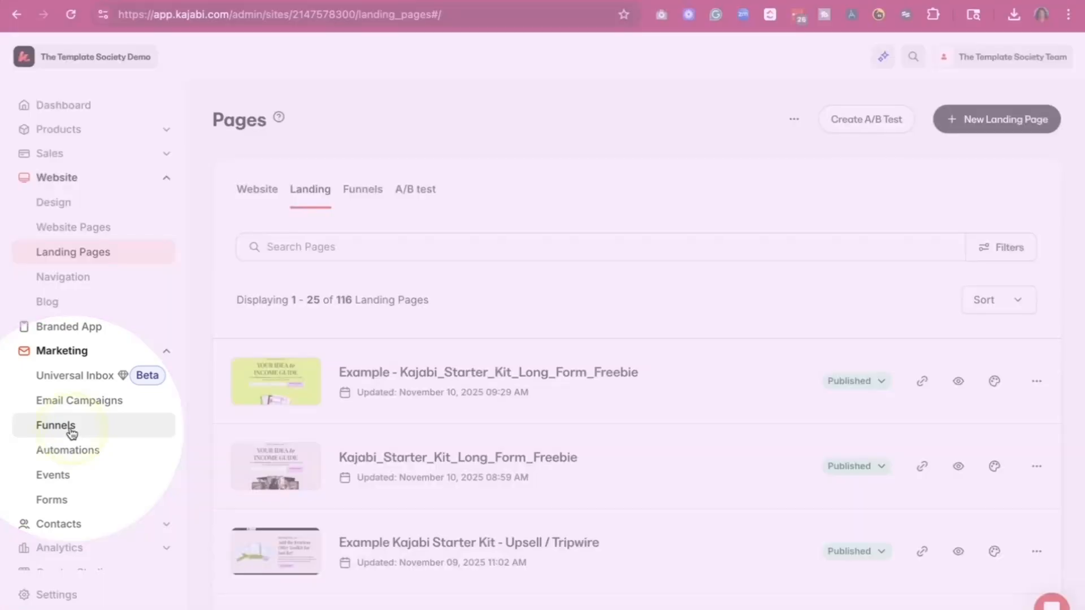
left_click(55, 425)
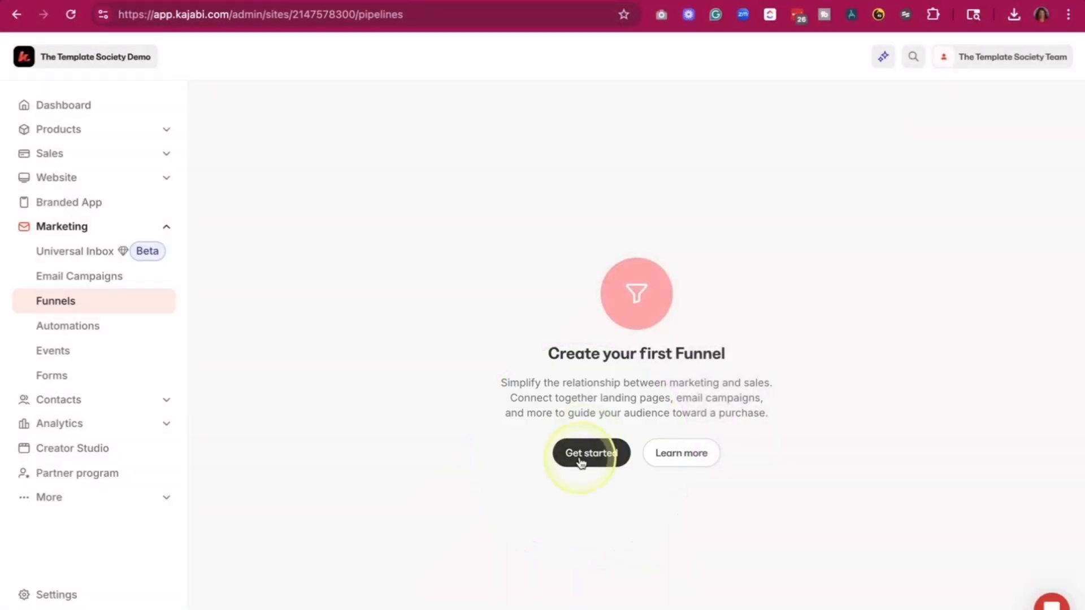
left_click(581, 462)
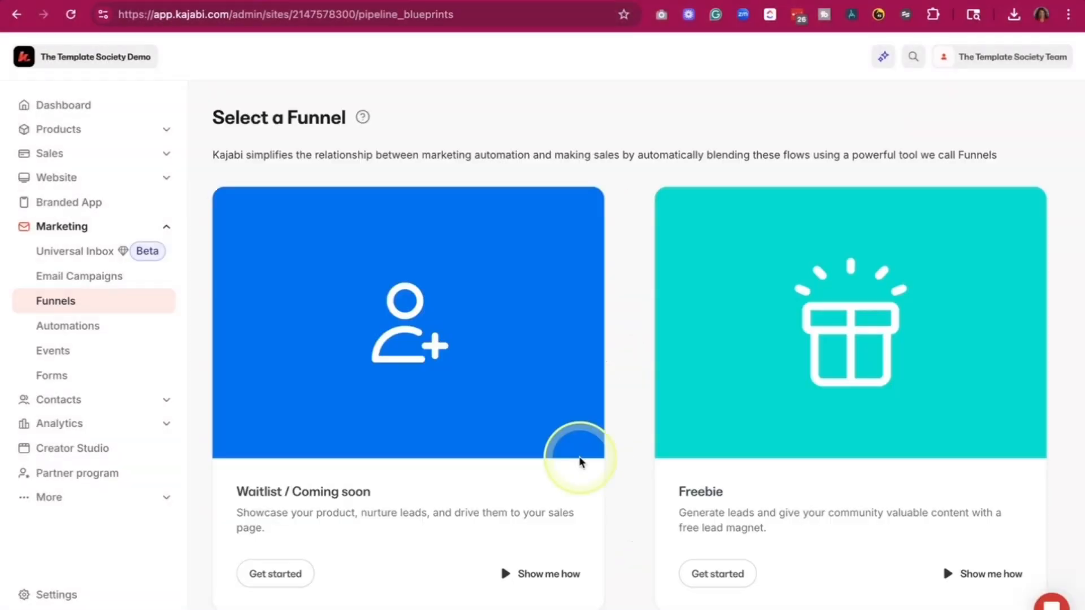
scroll(591, 475, "down", 15)
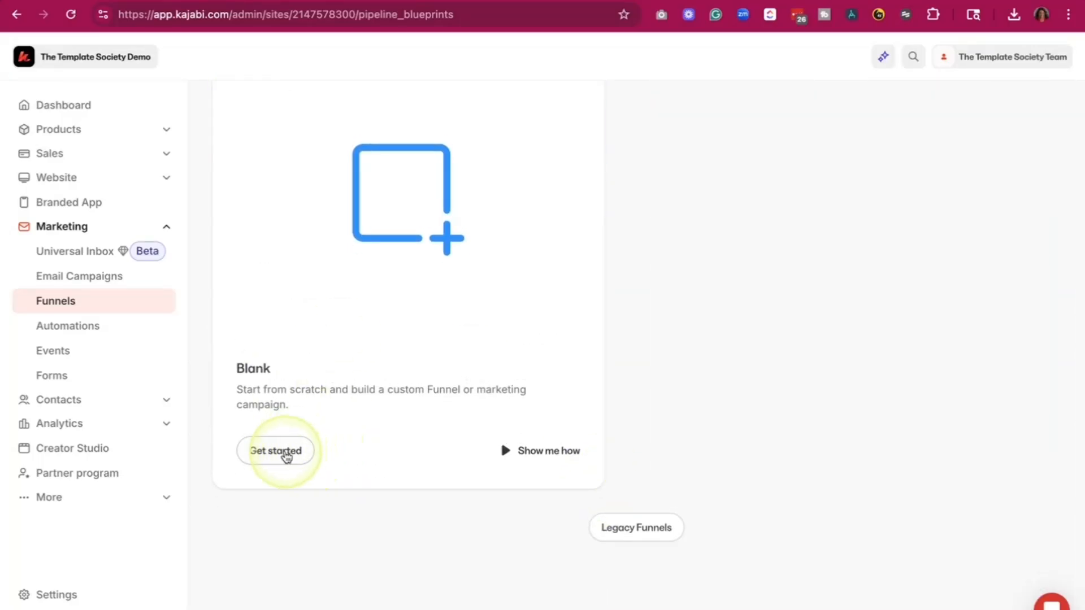
left_click(287, 457)
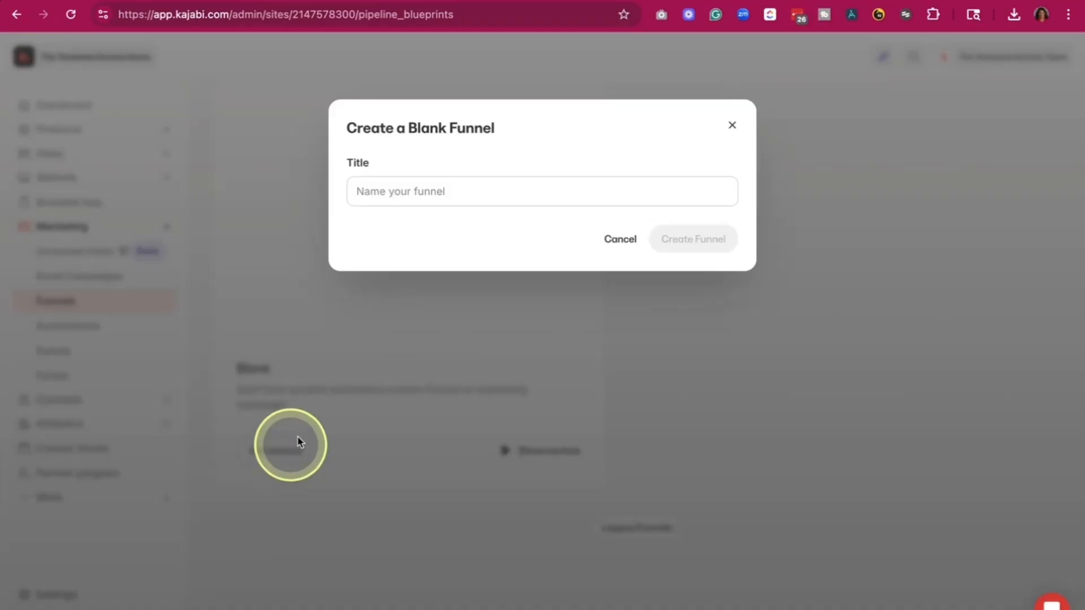
- Title the blank funnel "Ultimate Goal Planning Planner - Funnel" and create it
left_click(506, 196)
type("Ultimate Goal Planning Planner - Funn")
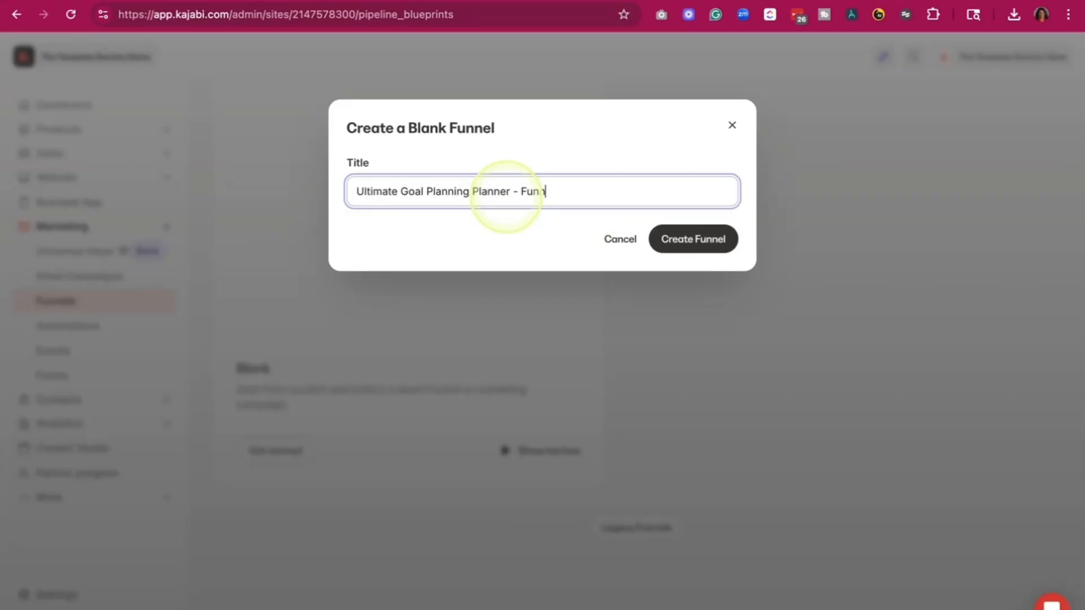
type("el")
left_click(720, 236)
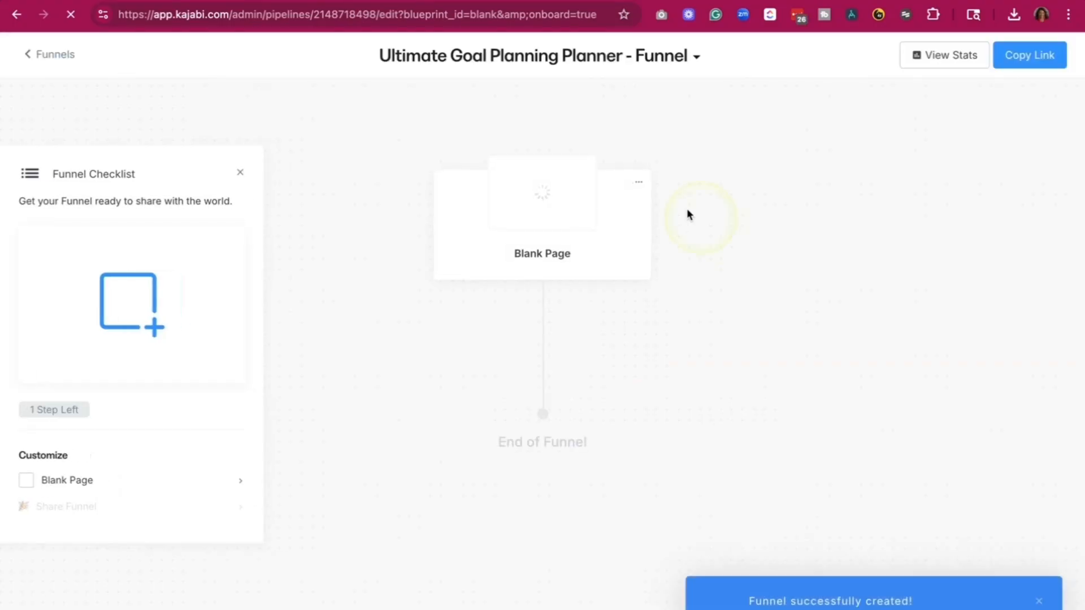
- Remove the default Blank Page from the new planner funnel and confirm its deletion
left_click(638, 186)
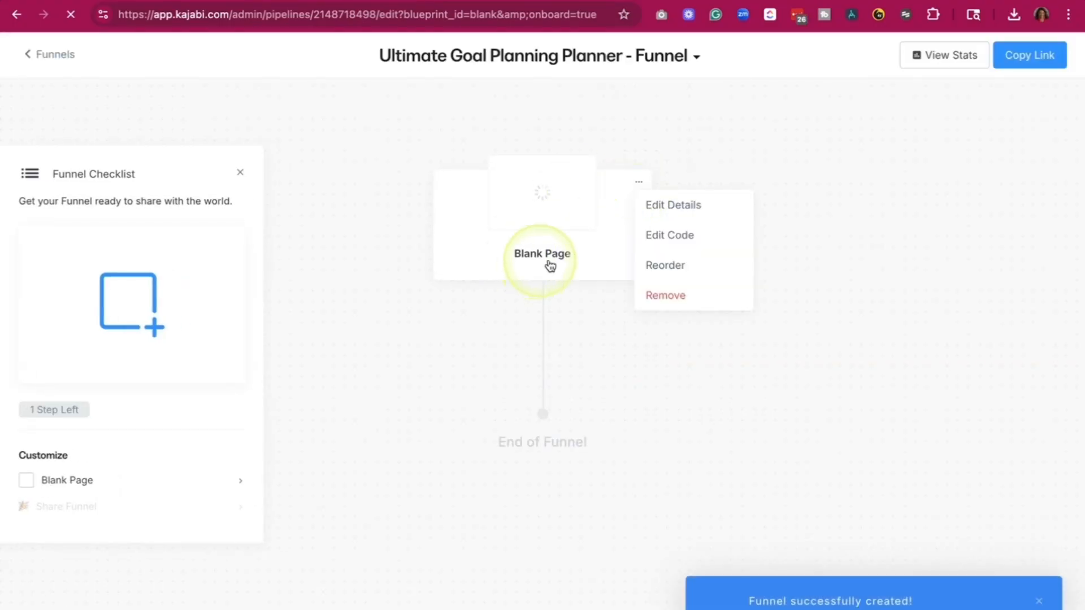
left_click(670, 299)
left_click(690, 226)
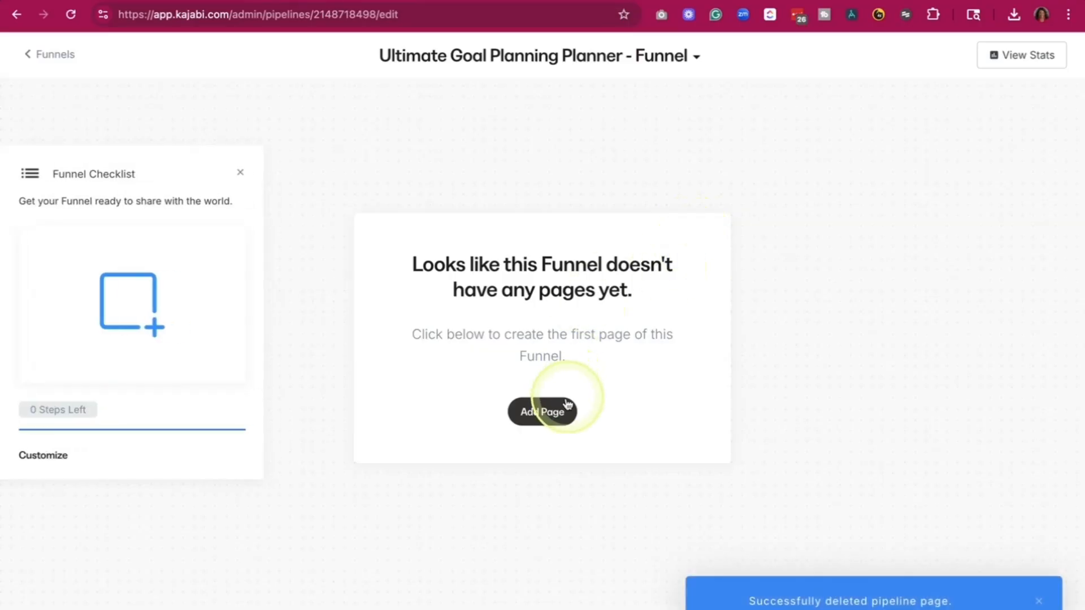
- Add the existing landing page "Example - Kajabi_Starter_Kit_Long_Form_Freebie" as the funnel's first page, searching for it with "start"
left_click(547, 412)
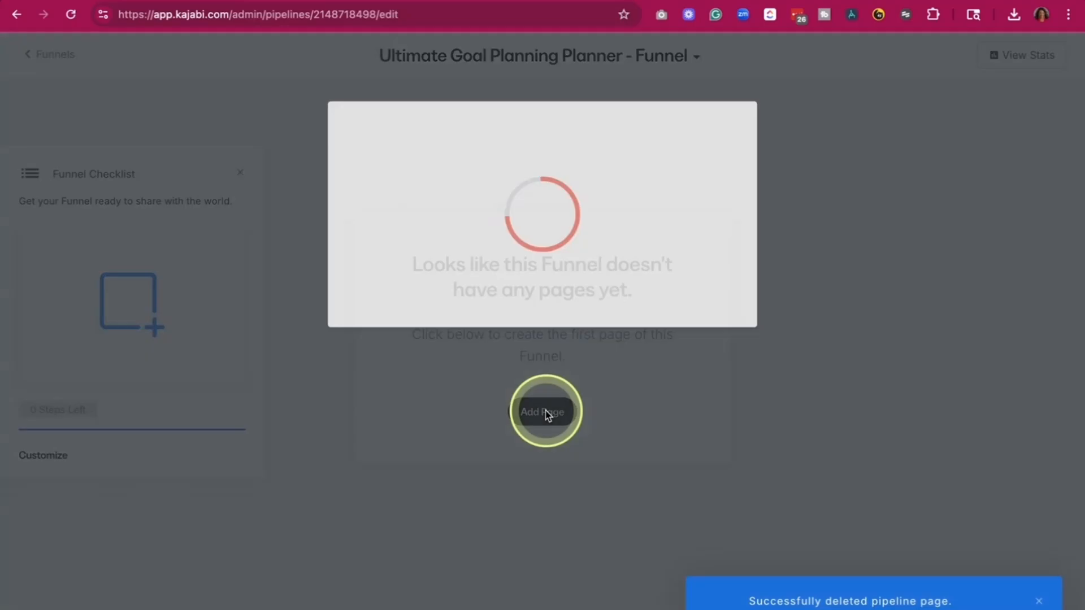
left_click(551, 226)
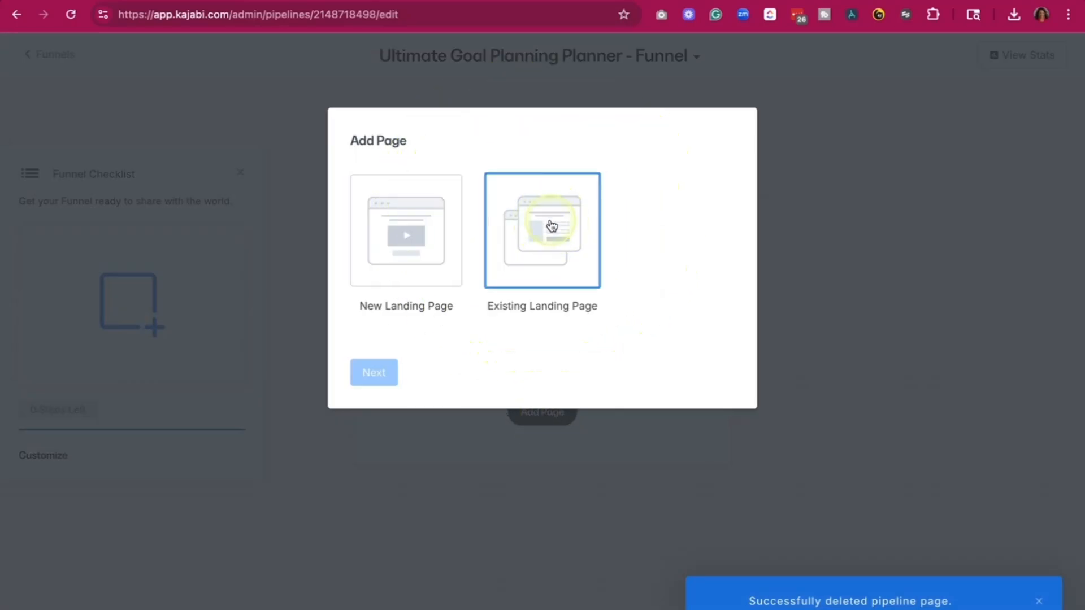
left_click(374, 373)
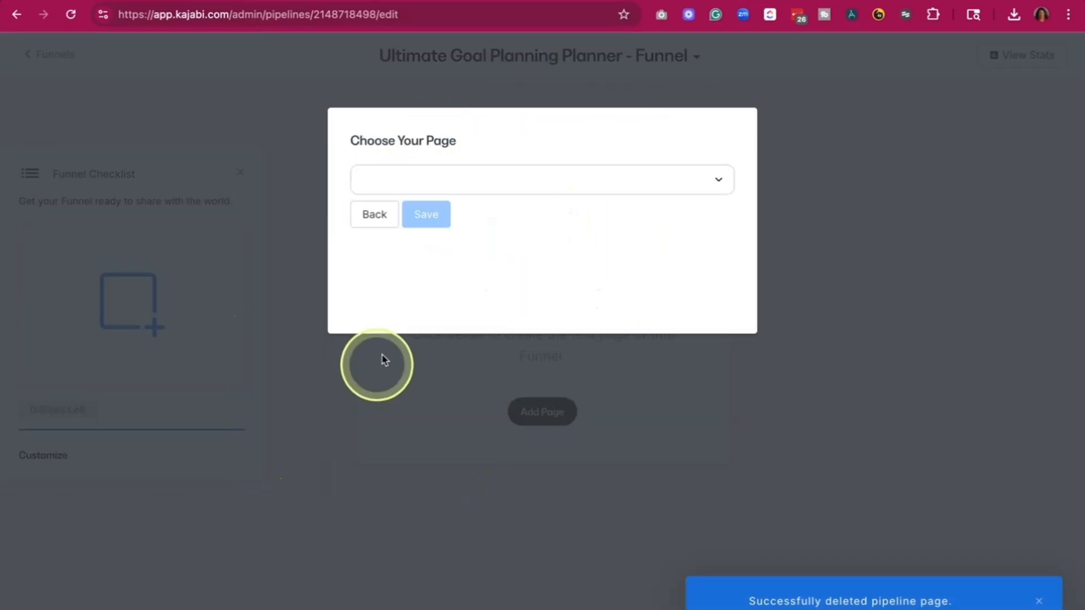
left_click(641, 181)
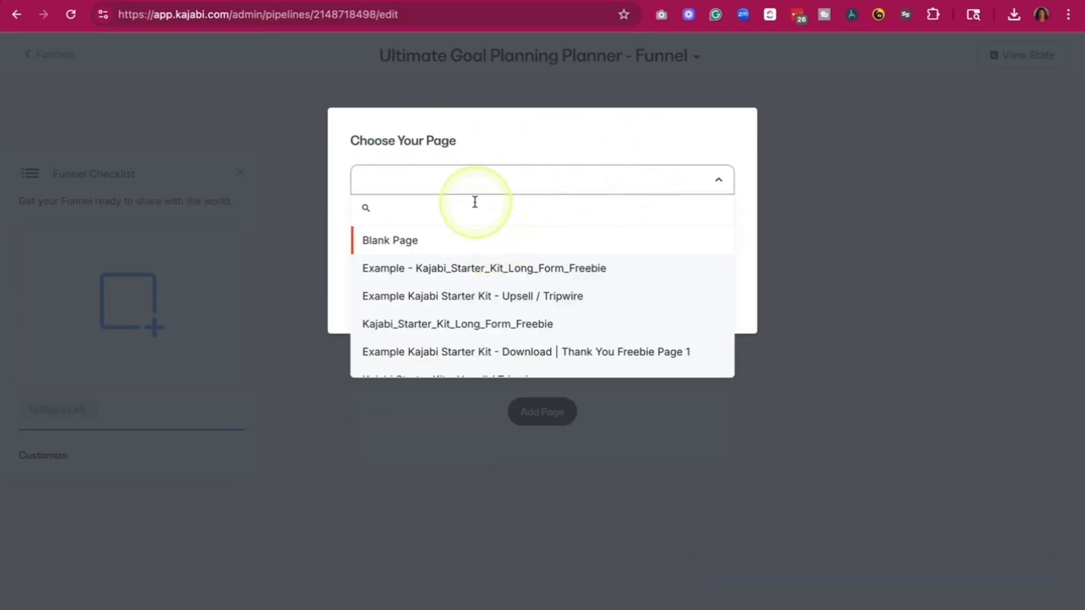
type("start")
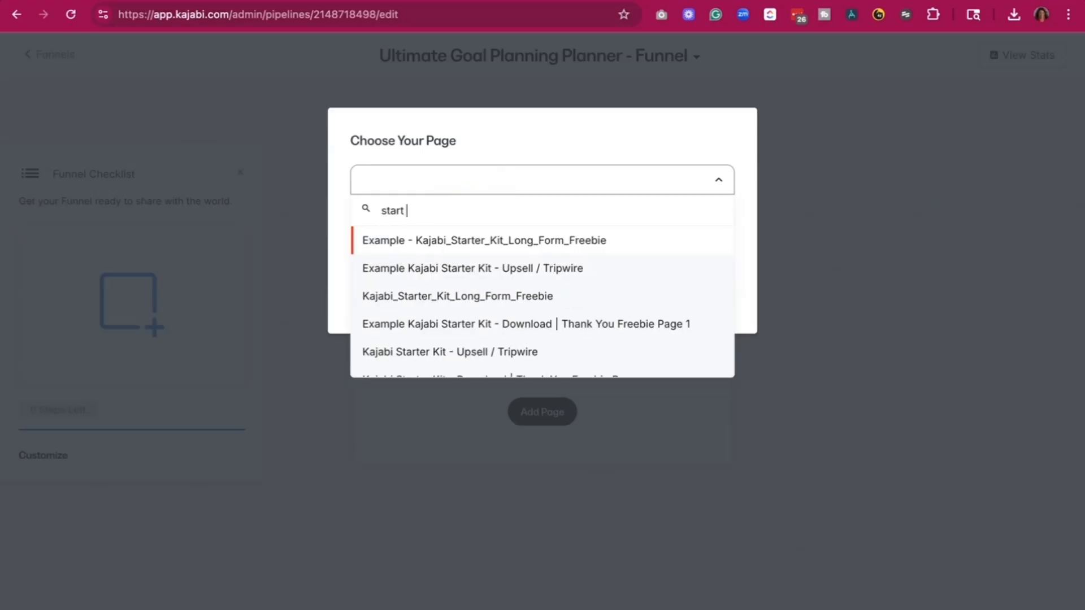
left_click(523, 249)
left_click(419, 218)
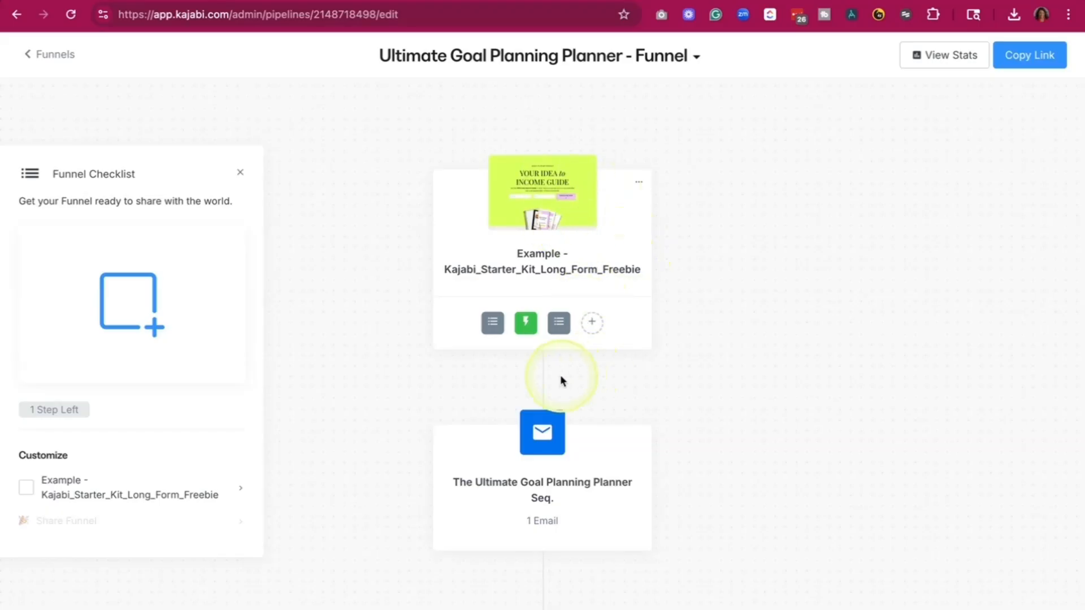
- Add the existing page "Example Kajabi Starter Kit - Download | Thank You Freebie Page 1" after the funnel's email sequence
scroll(543, 399, "down", 2)
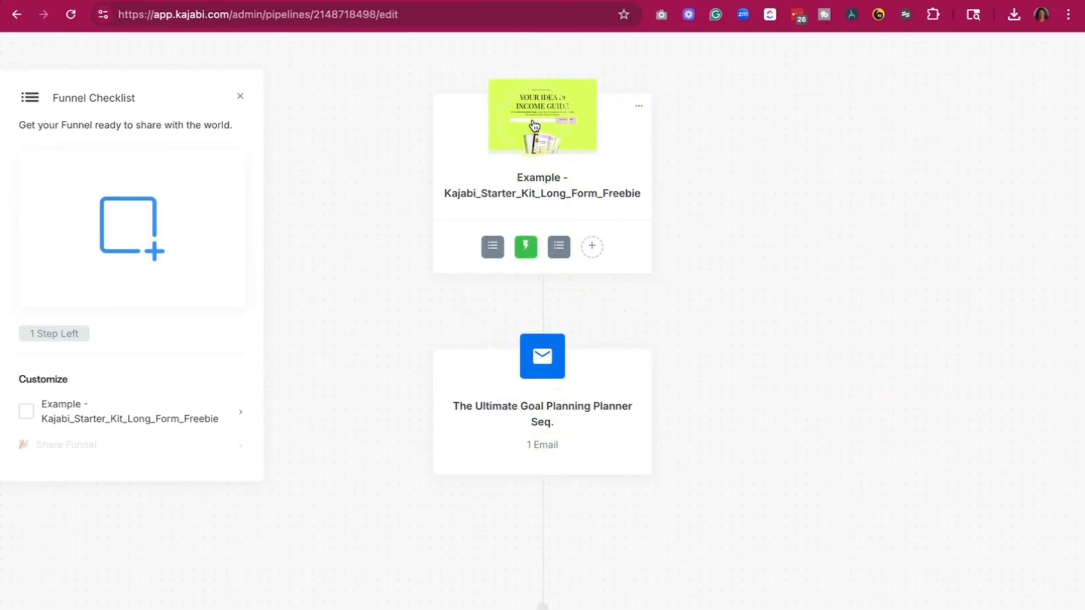
scroll(517, 441, "down", 2)
mouse_move(520, 450)
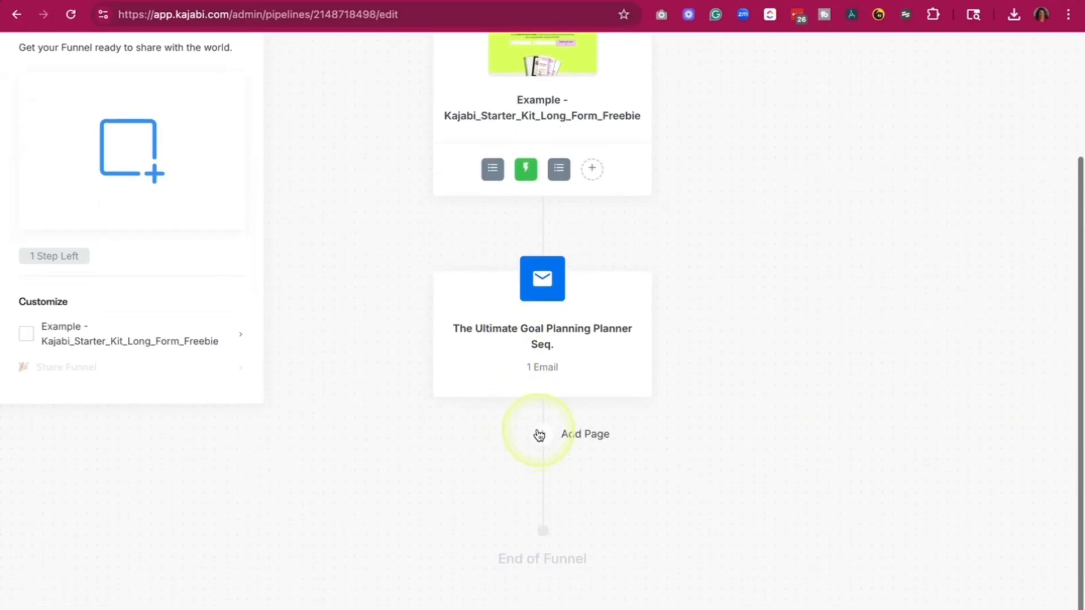
left_click(539, 435)
left_click(539, 232)
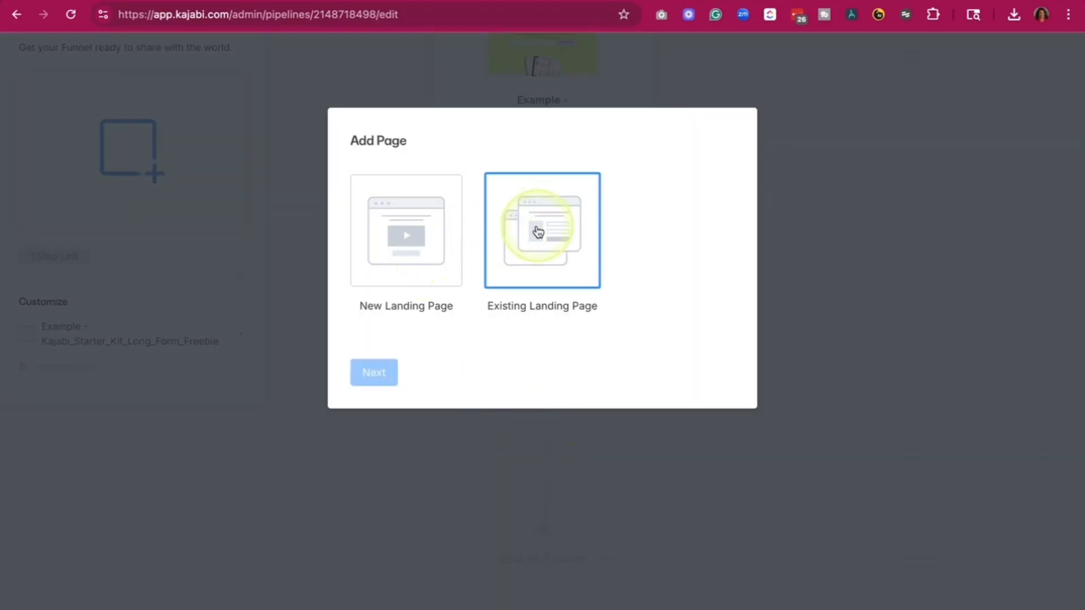
left_click(368, 382)
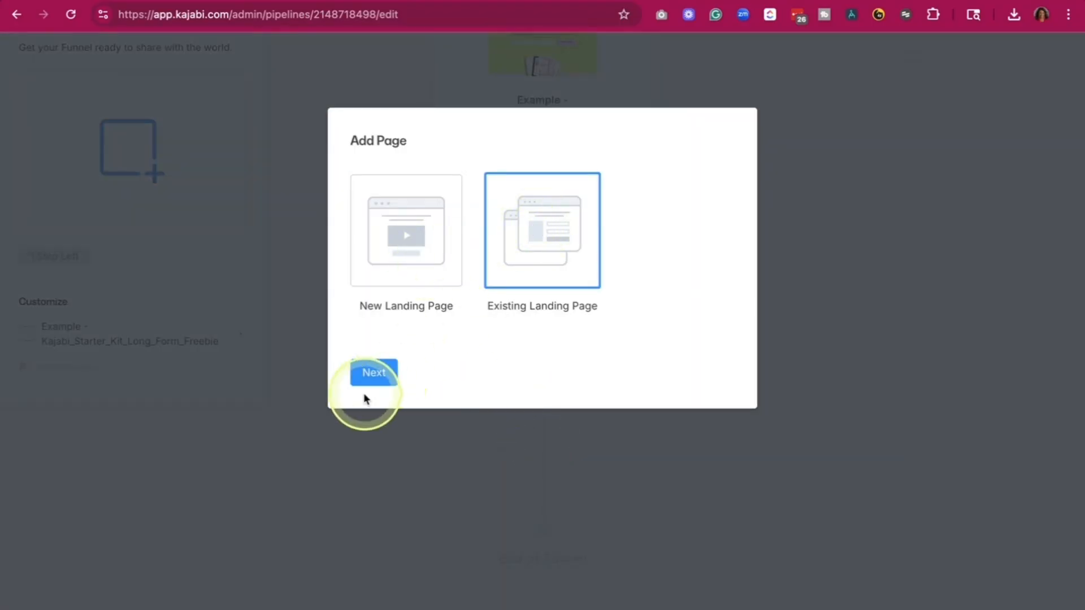
left_click(440, 191)
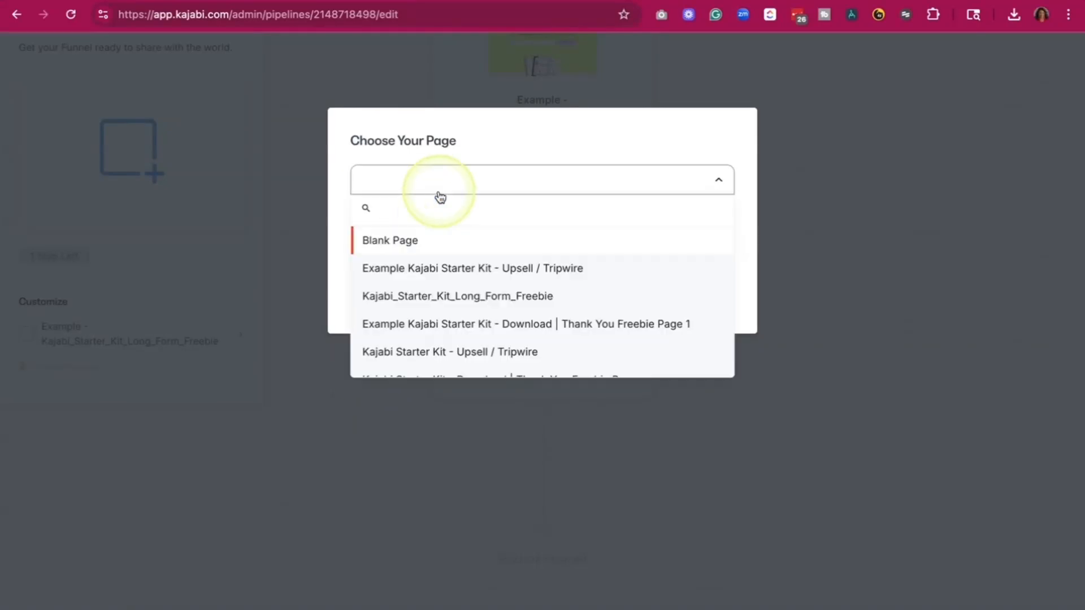
type("Th")
left_click(434, 224)
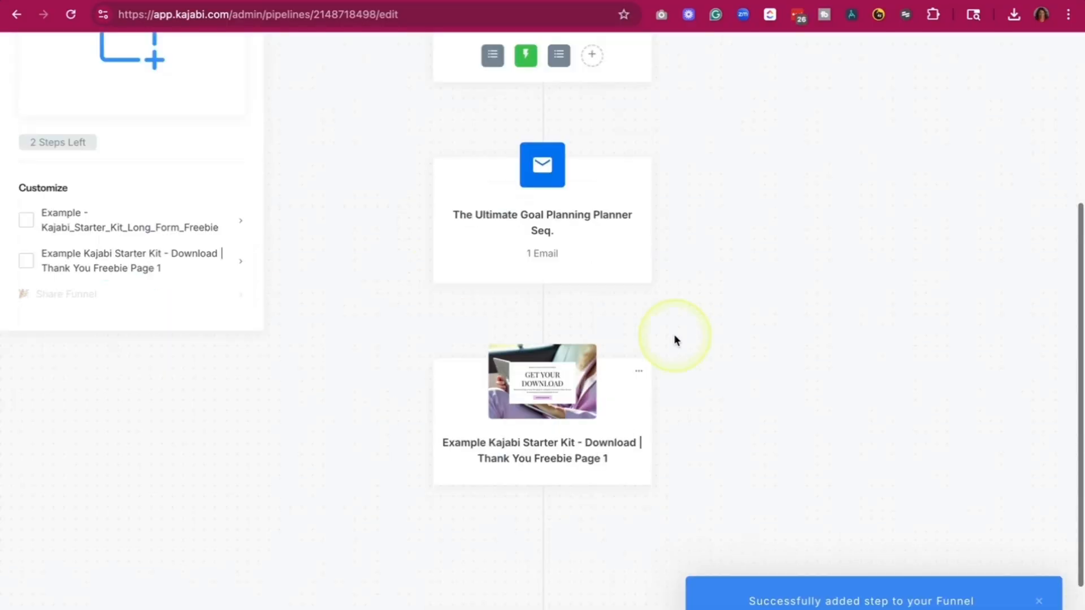
- Look over the assembled funnel flow, and in the site's Pages area switch from landing pages to funnel pages
scroll(676, 339, "down", 2)
scroll(562, 332, "up", 6)
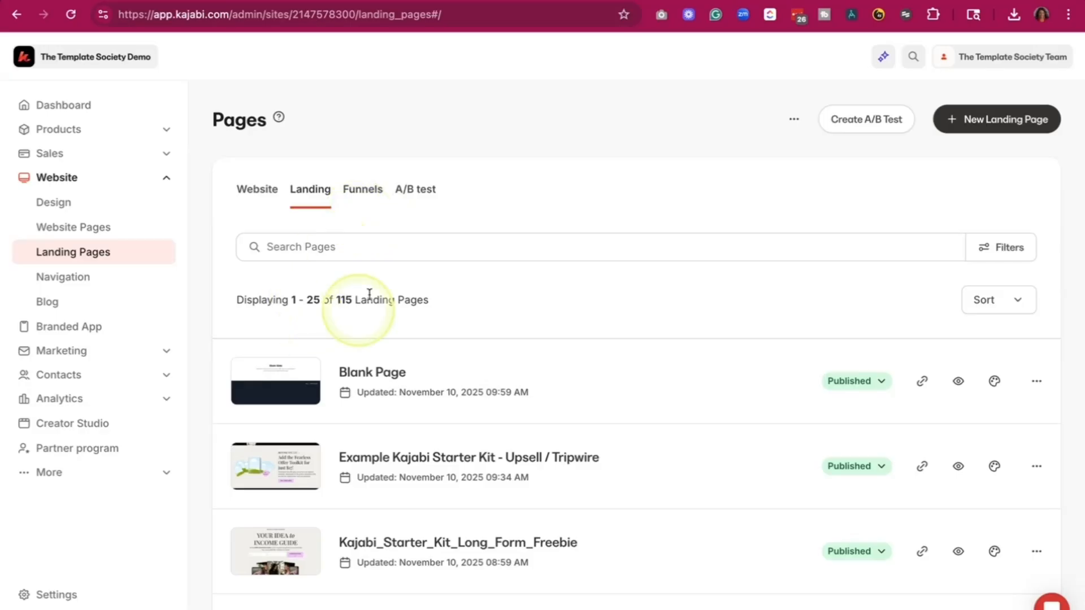
left_click(365, 193)
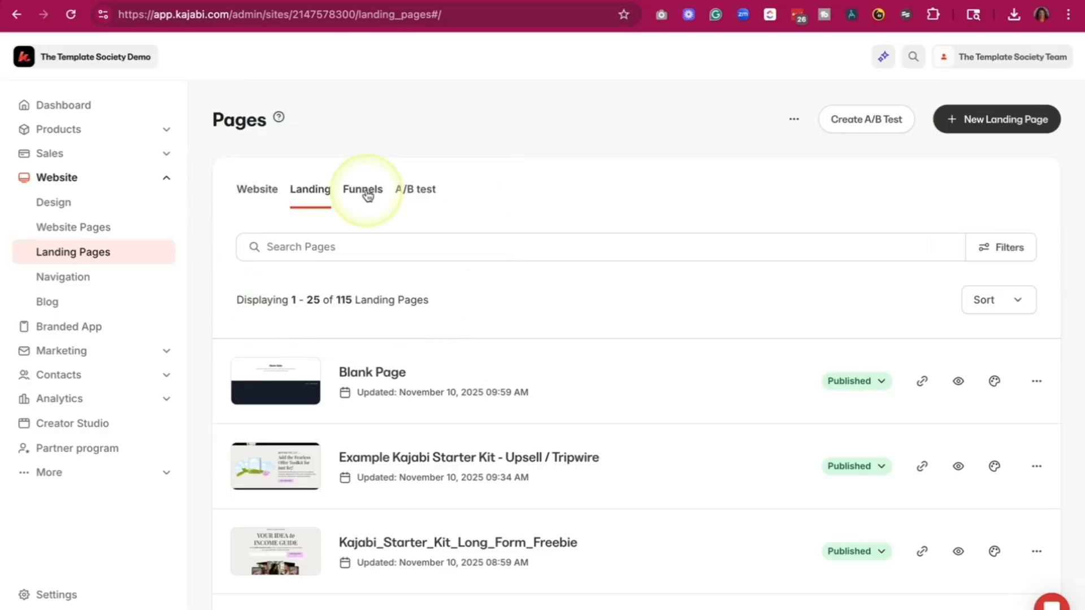